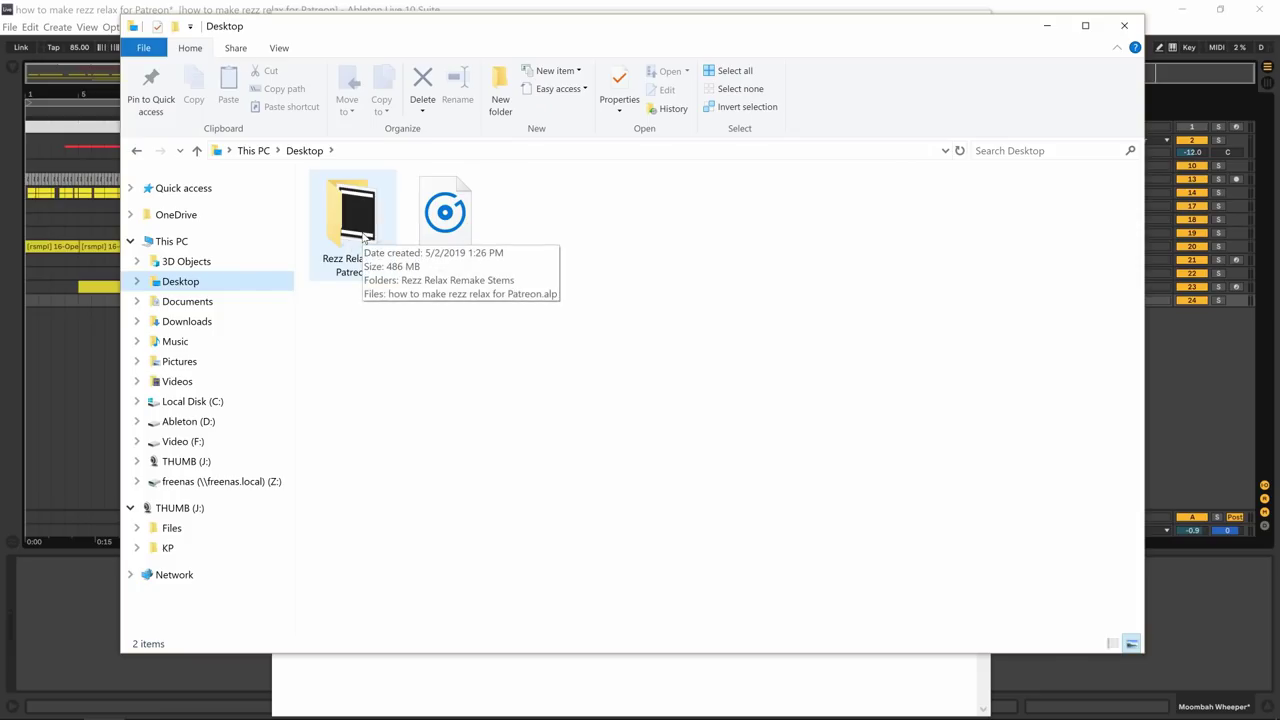
Examine the project pack and the Rezz Relax Remake Stems in the Rezz Relax for Patreon folder.
left_click(362, 238)
double_click(362, 238)
left_click(380, 220)
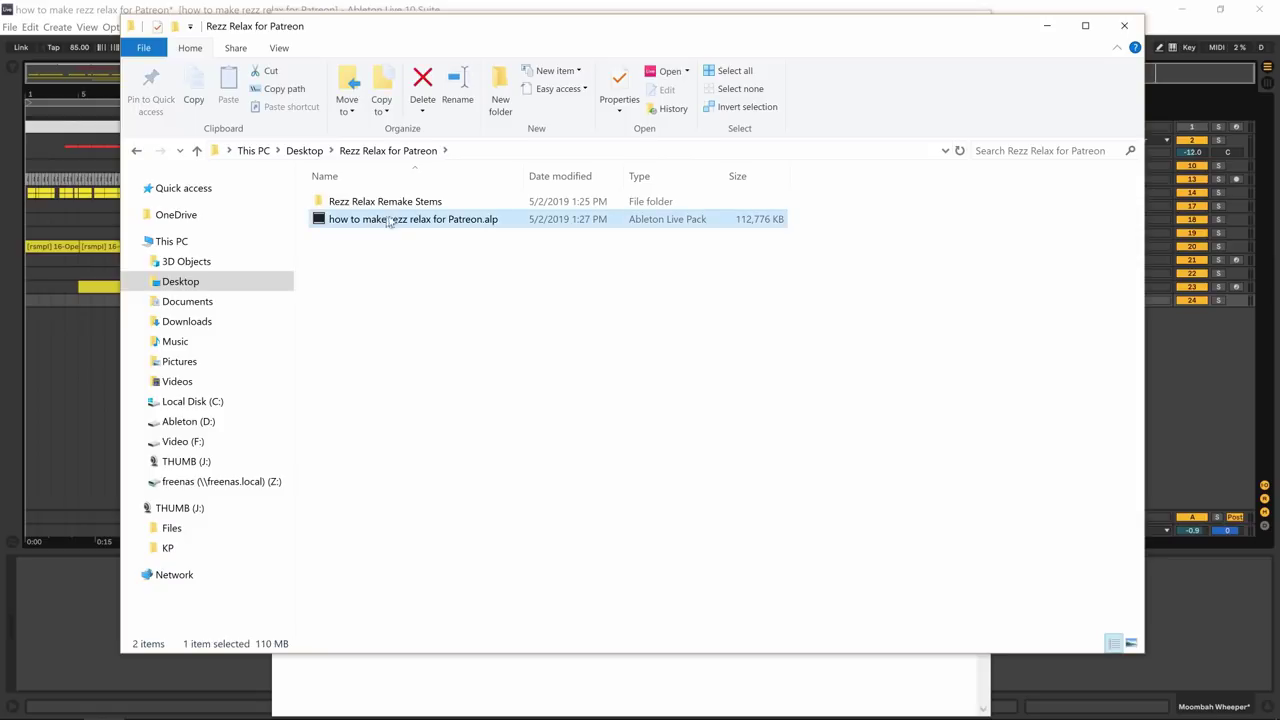
left_click(456, 250)
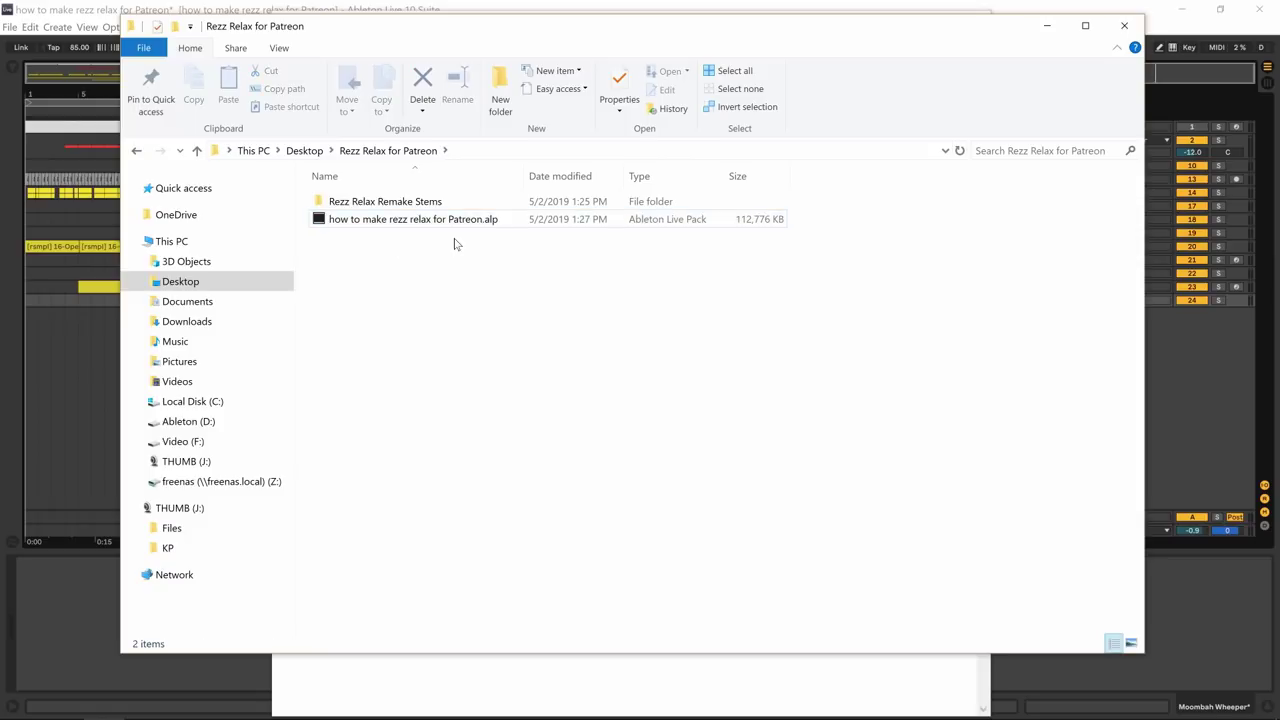
double_click(447, 203)
left_click_drag(631, 476, 497, 200)
left_click(499, 455)
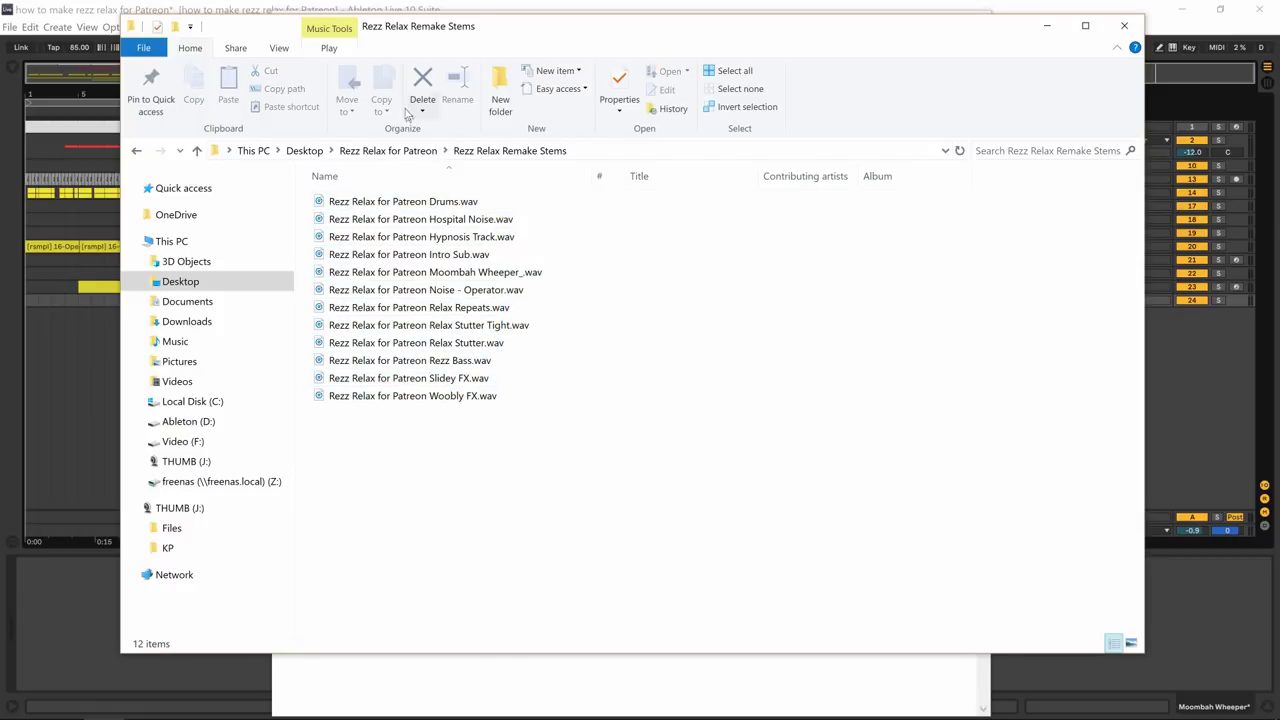
left_click(385, 151)
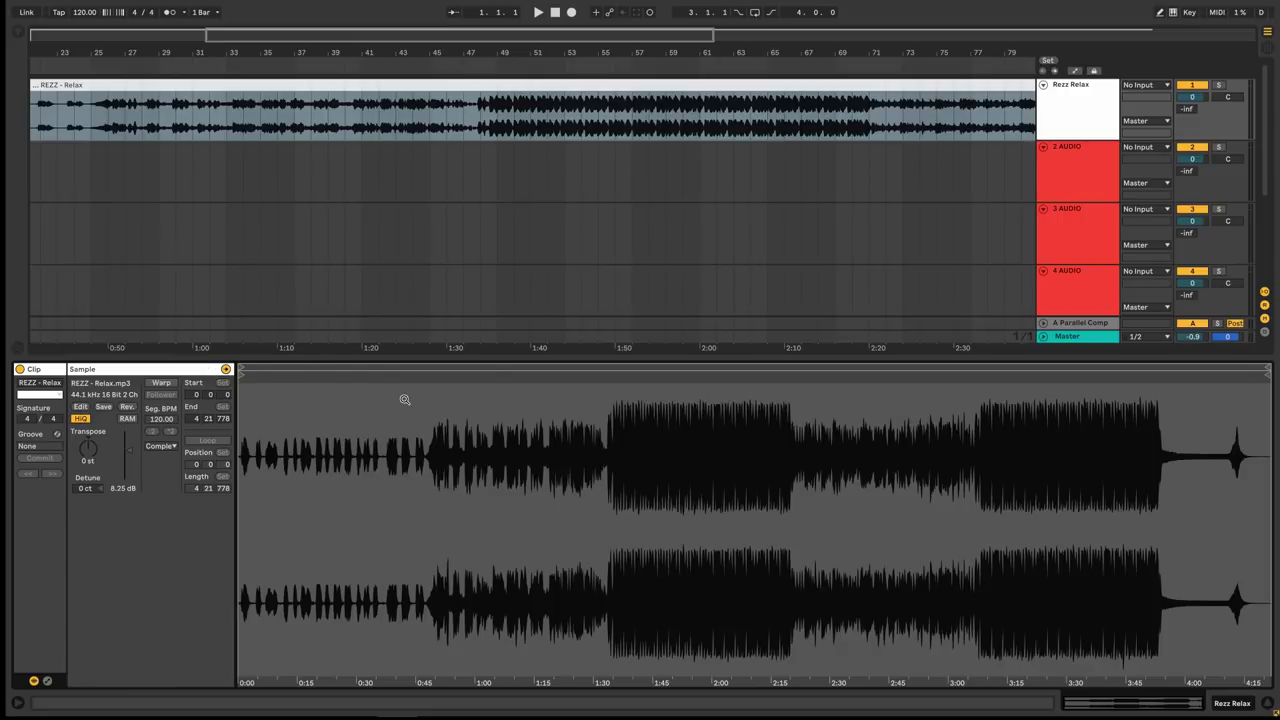
Set the project tempo to 100 BPM and play the REZZ - Relax reference track against the grid.
left_click(84, 12)
type("100")
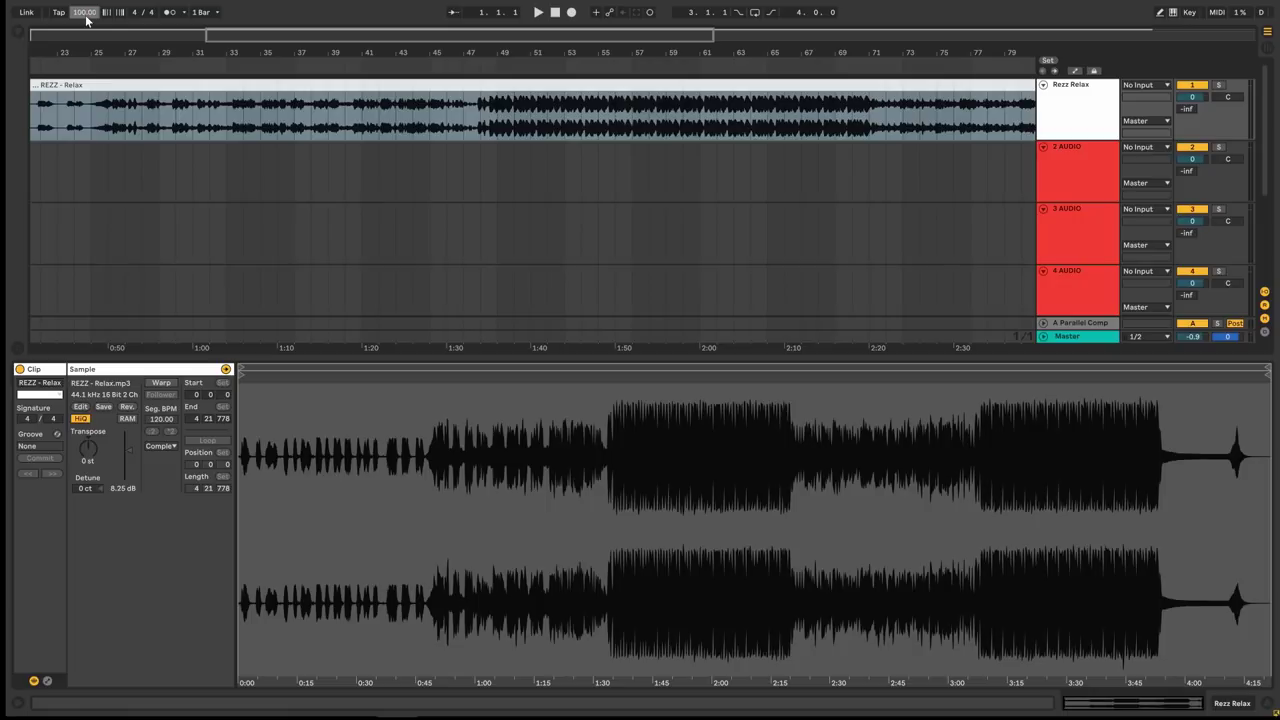
key("Return")
left_click(352, 88)
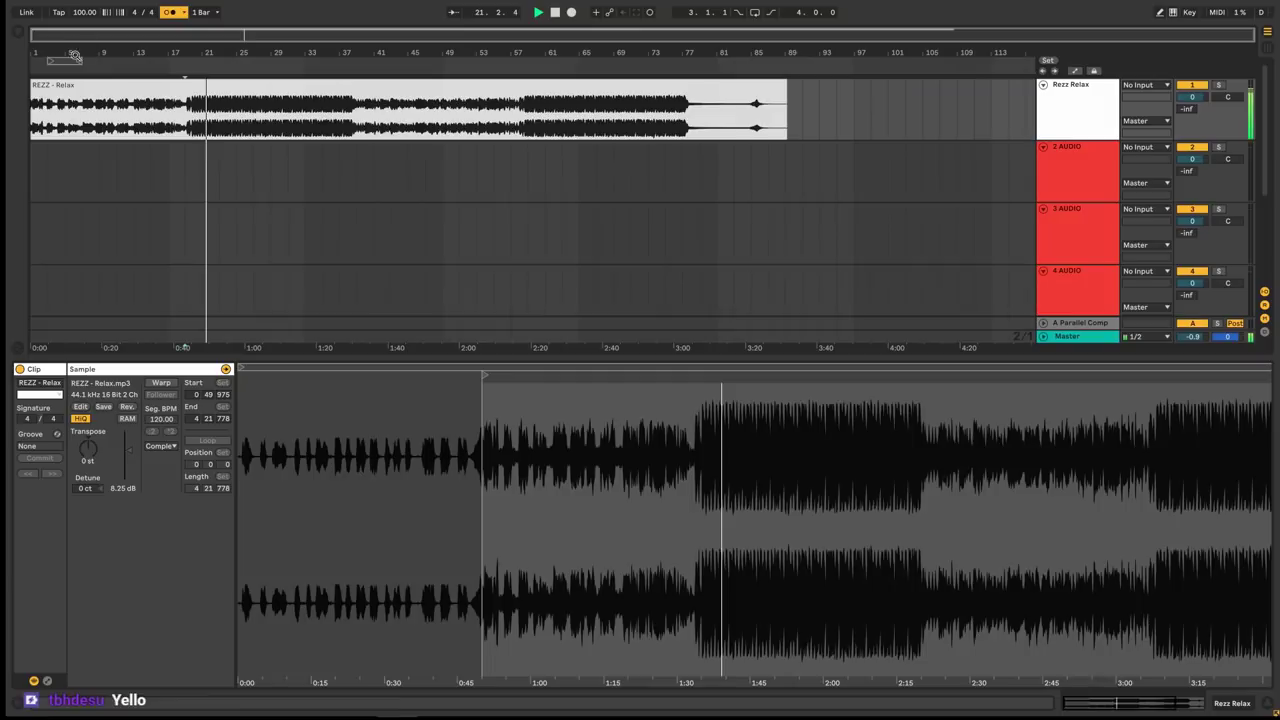
key("space")
left_click_drag(72, 36, 75, 68)
Set the project tempo to 90 BPM and play the reference track.
left_click(84, 12)
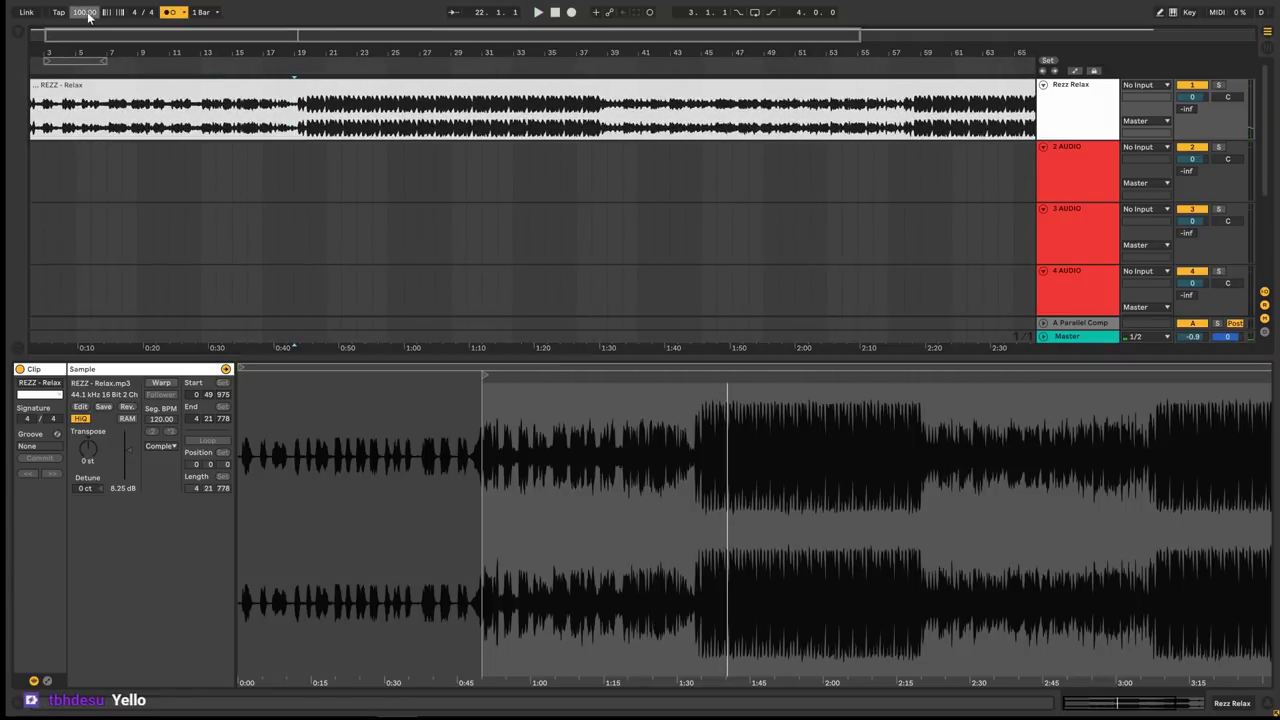
type("90")
key("Return")
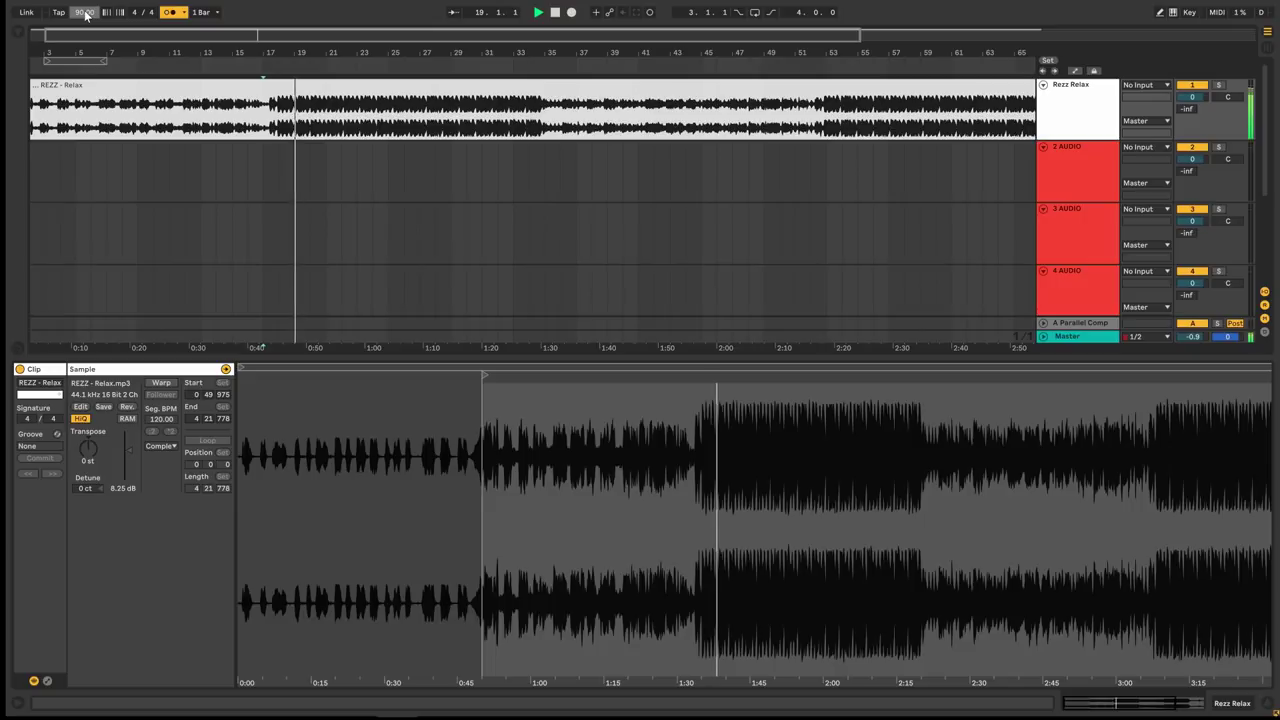
key("space")
Lower the project tempo to 85 BPM and play the reference track to check its alignment with the grid.
key("Down")
key("Down")
key("Down")
key("Down")
key("Down")
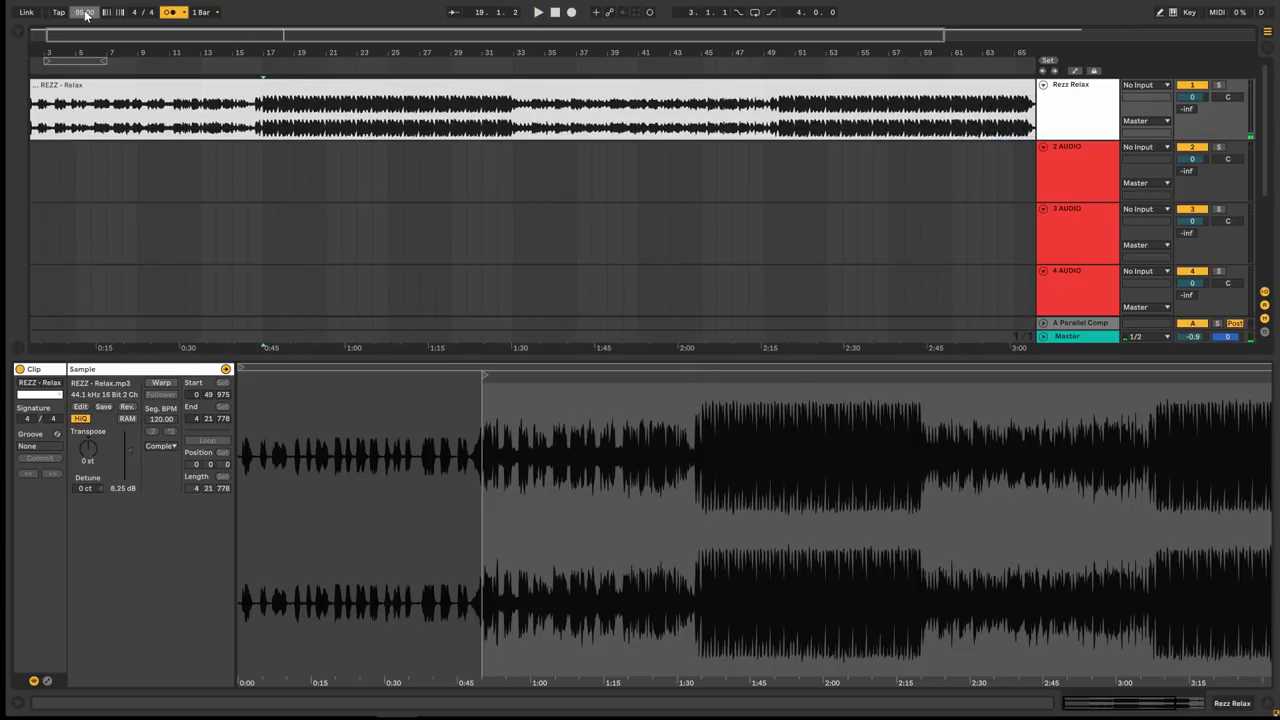
key("Down")
key("space")
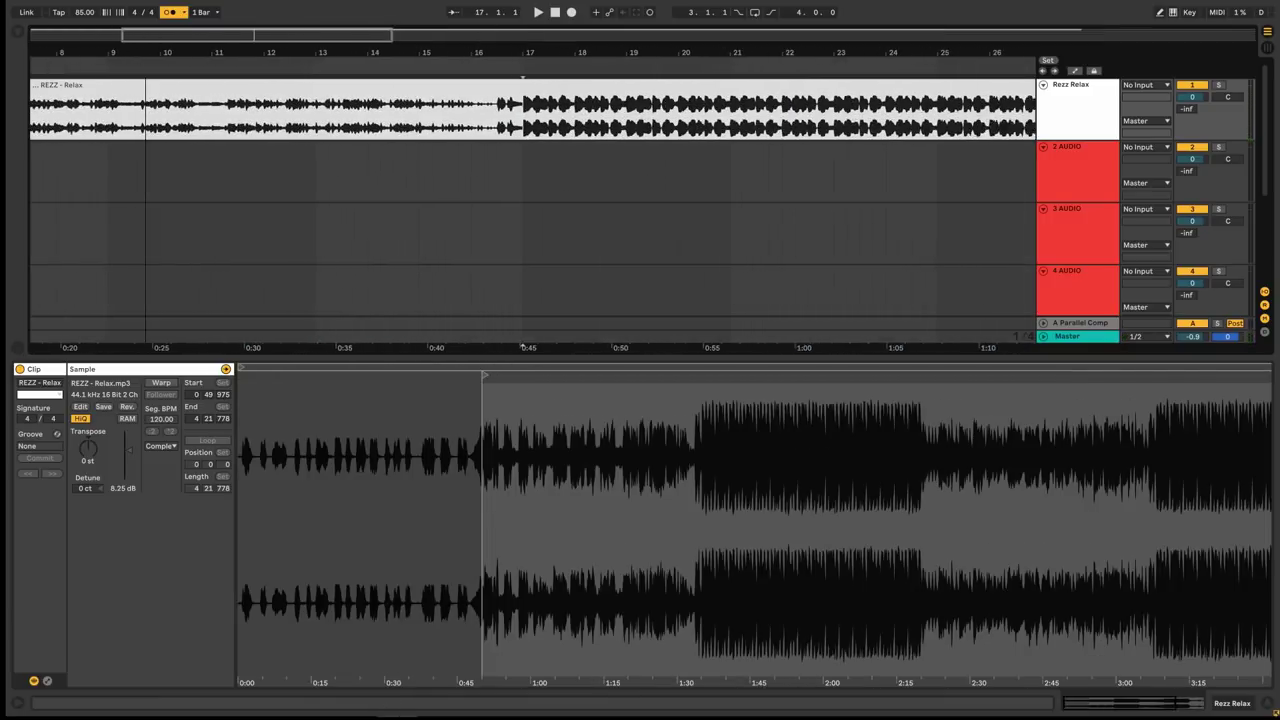
left_click_drag(145, 52, 86, 52)
left_click_drag(518, 380, 581, 460)
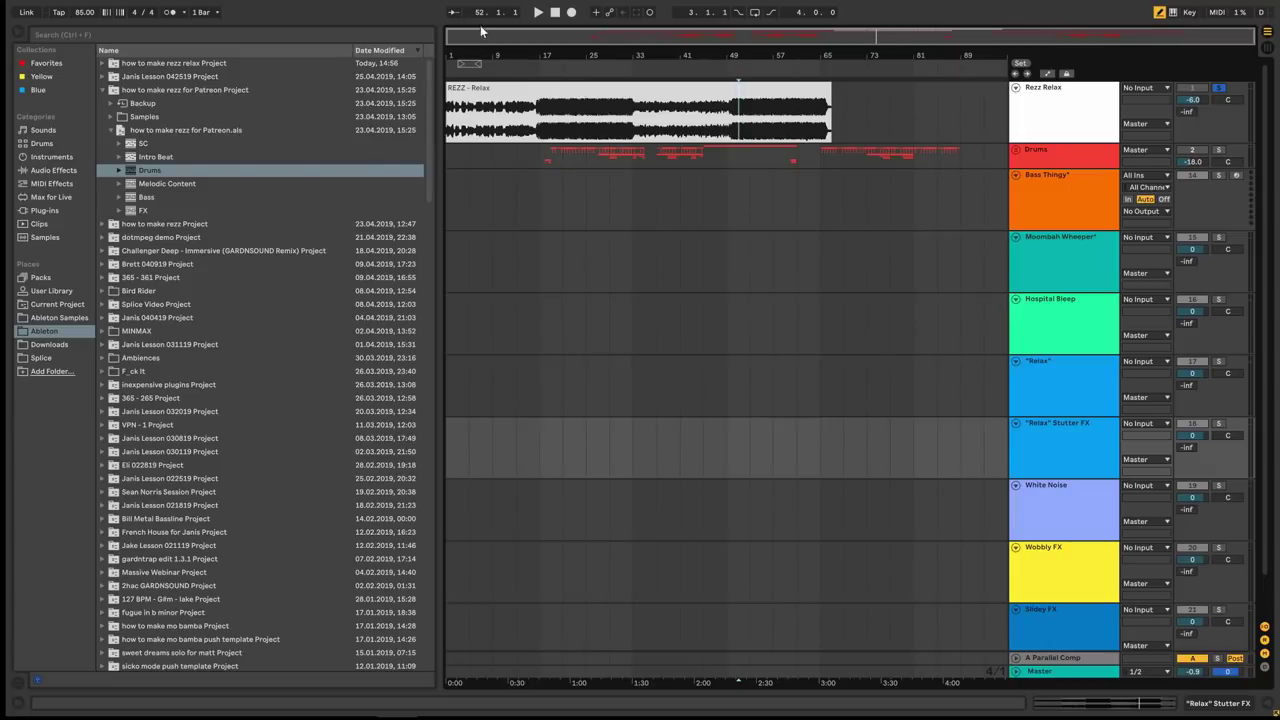
Delete the Moombah Loop track from the copied Drums group.
left_click_drag(478, 31, 480, 44)
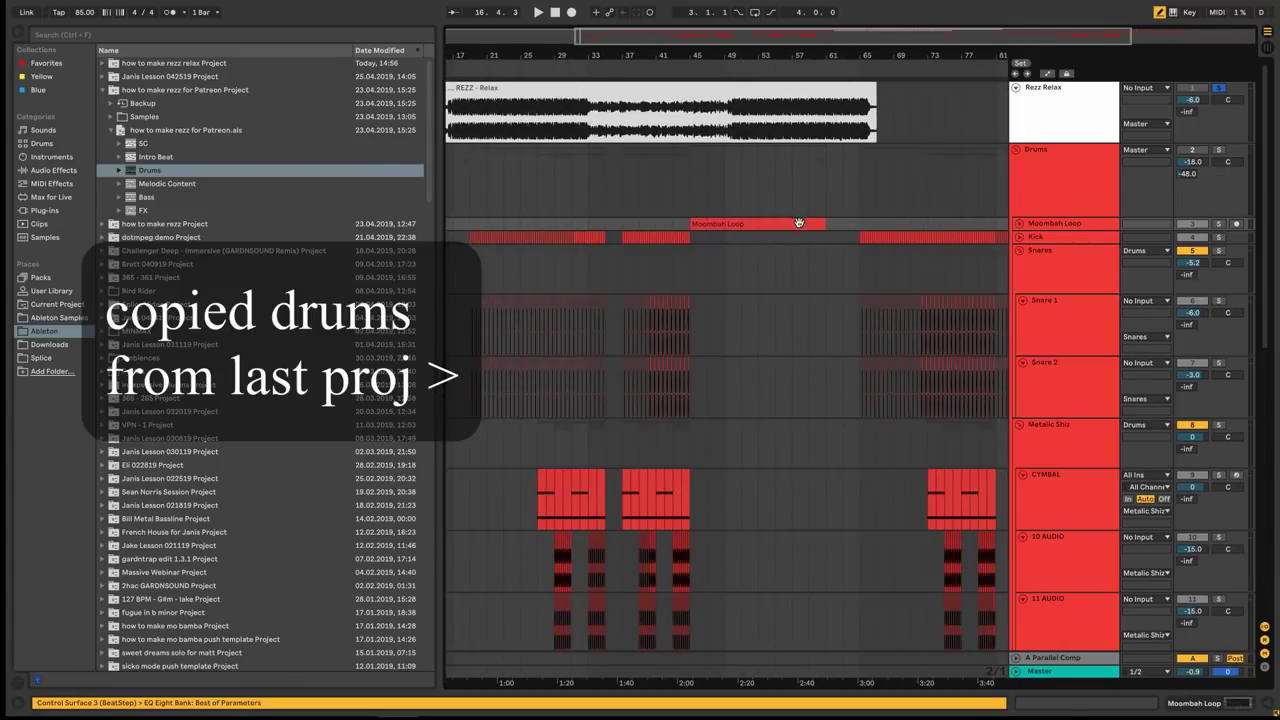
left_click(800, 224)
left_click(1056, 224)
key("Delete")
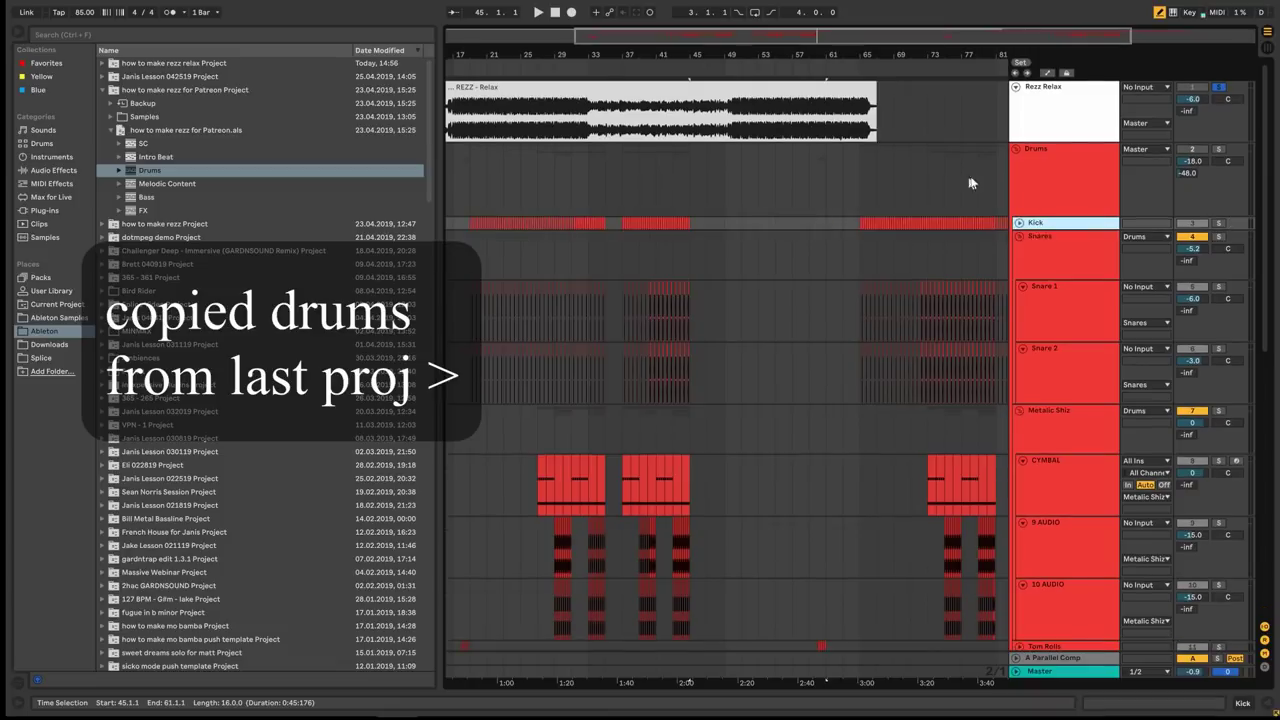
Delete the Snares and Metalic Shiz subgroups and both Tom Rolls tracks from the Drums group.
left_click_drag(723, 45, 562, 62)
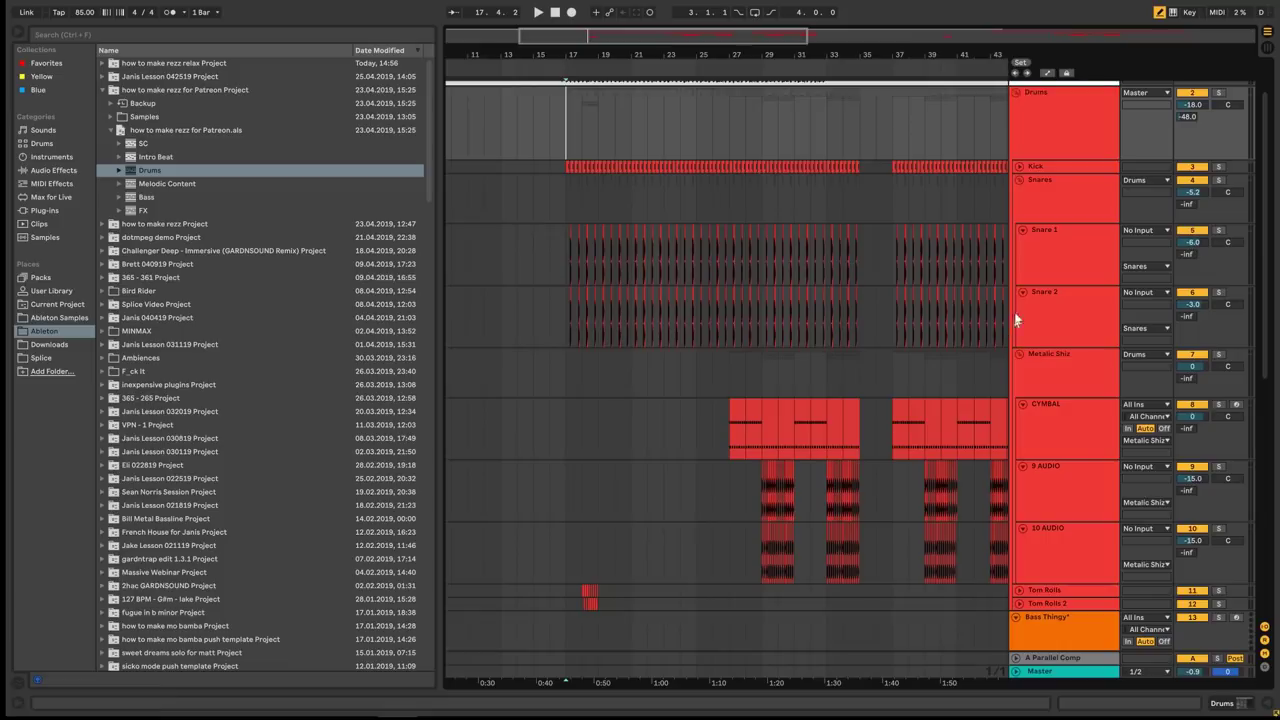
left_click(1052, 250)
left_click(1057, 205)
key("Delete")
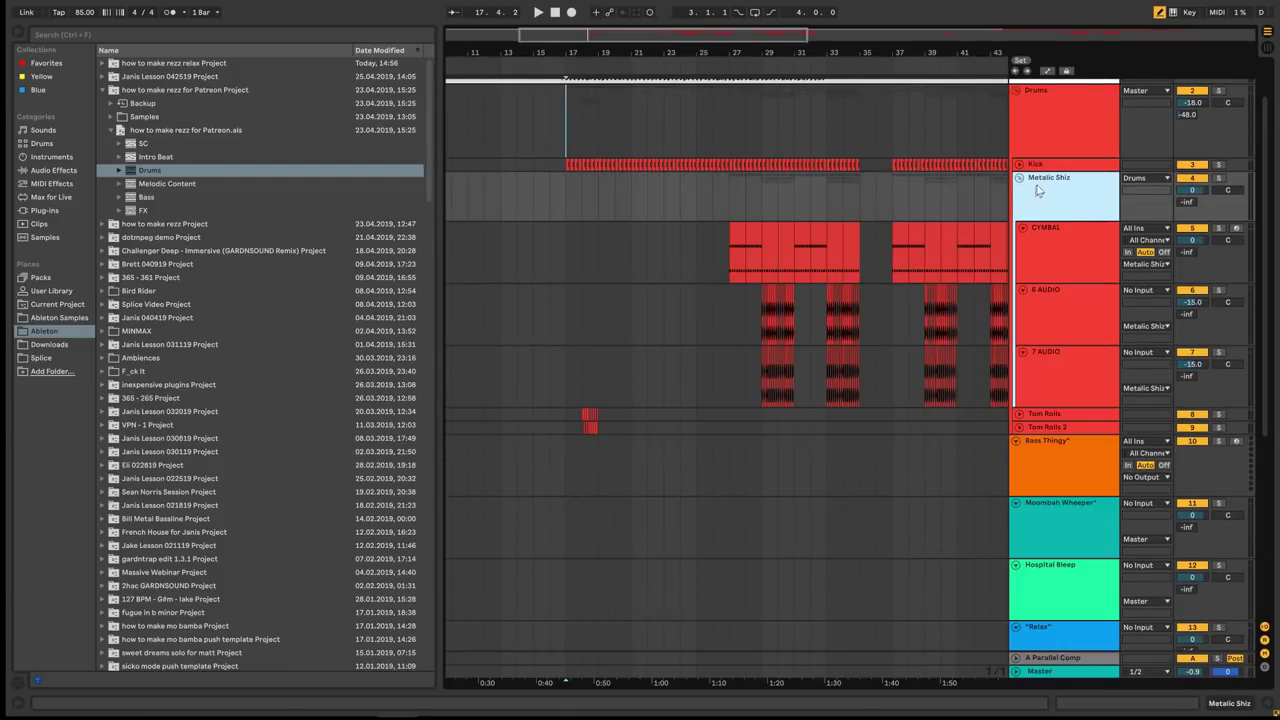
key("Delete")
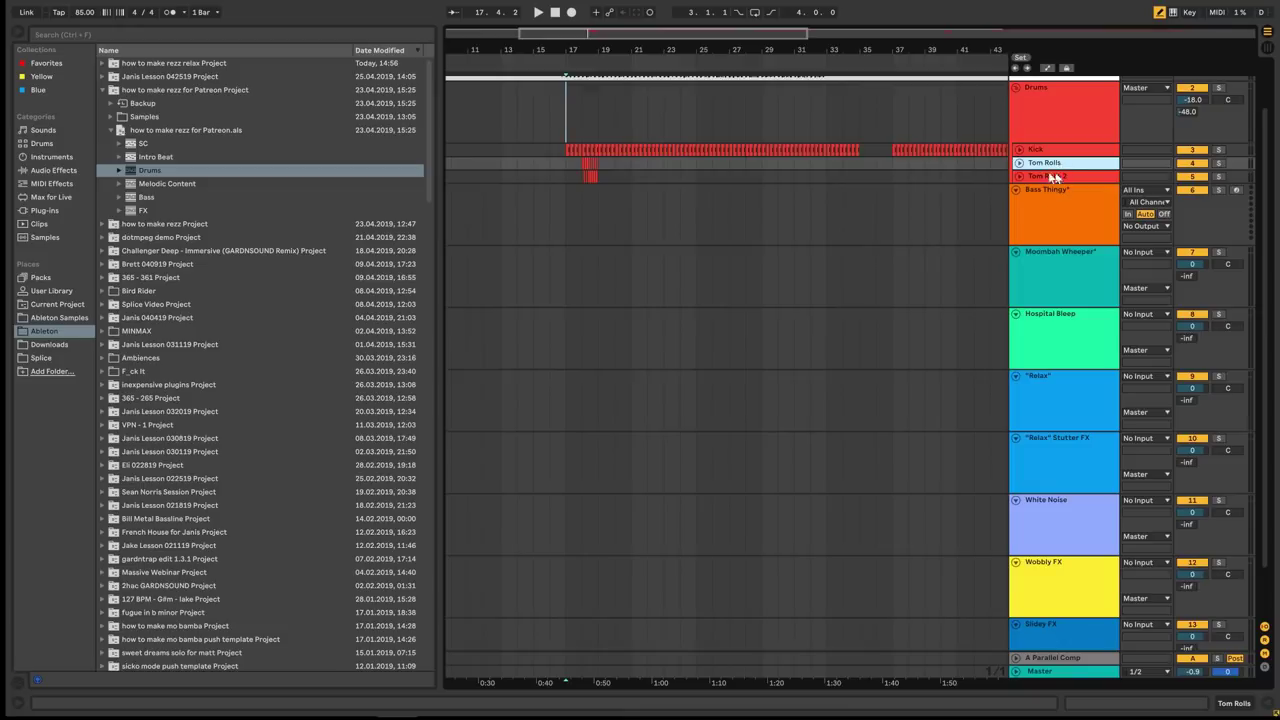
key("Delete")
key("Delete")
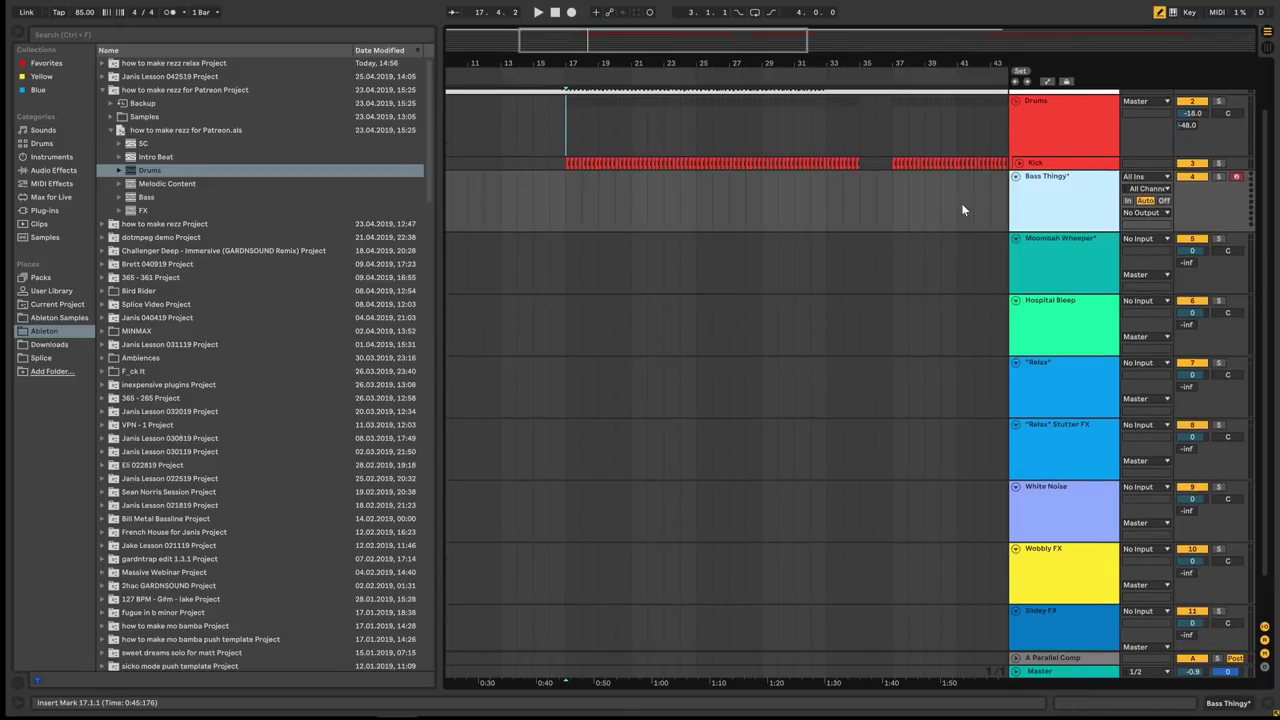
Select the second block of clips on the Kick track, from about bar 37 to bar 45.
scroll(961, 203, "up", 3)
left_click_drag(752, 38, 810, 43)
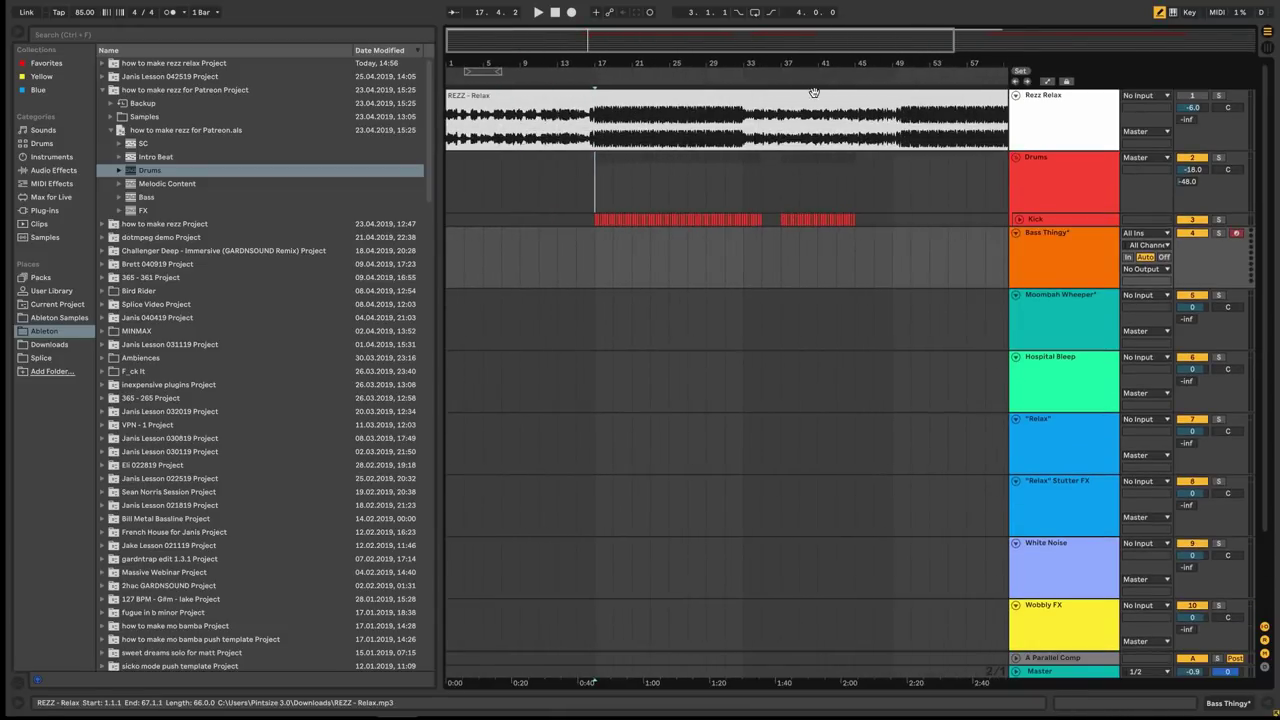
left_click_drag(798, 222, 874, 224)
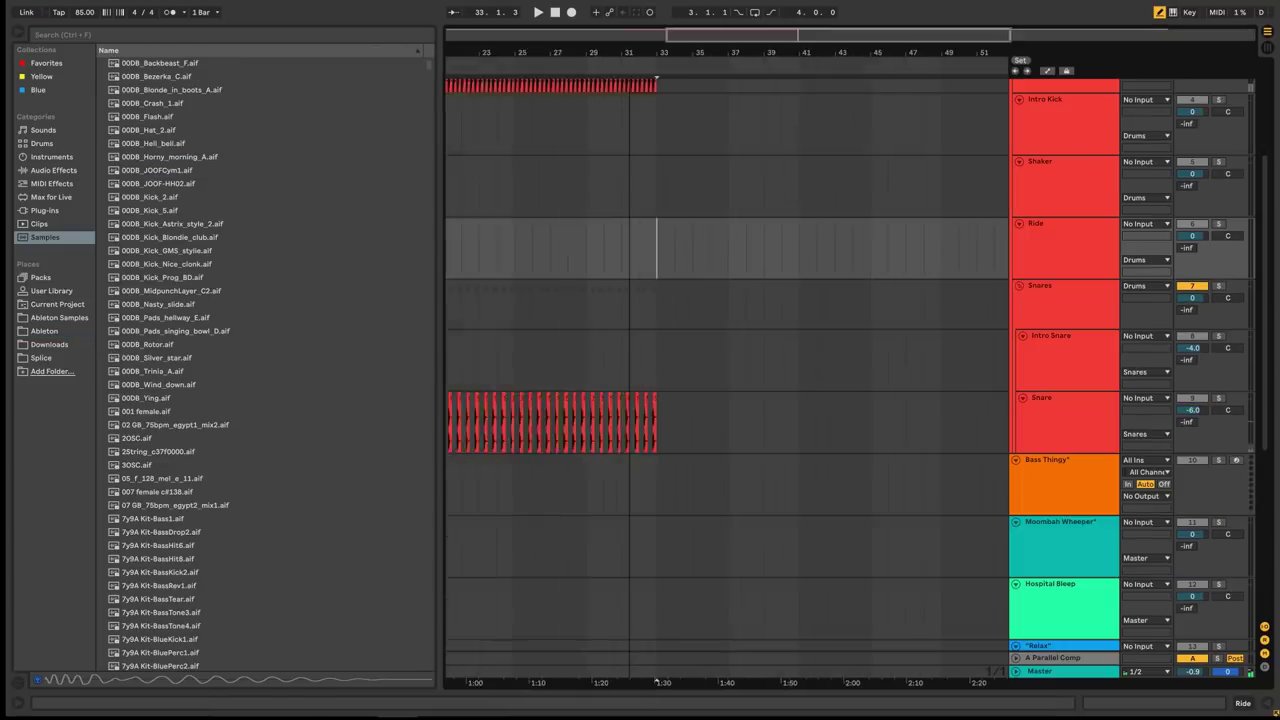
Show the Snare track's device chain and list the available audio effects in the browser.
key("minus")
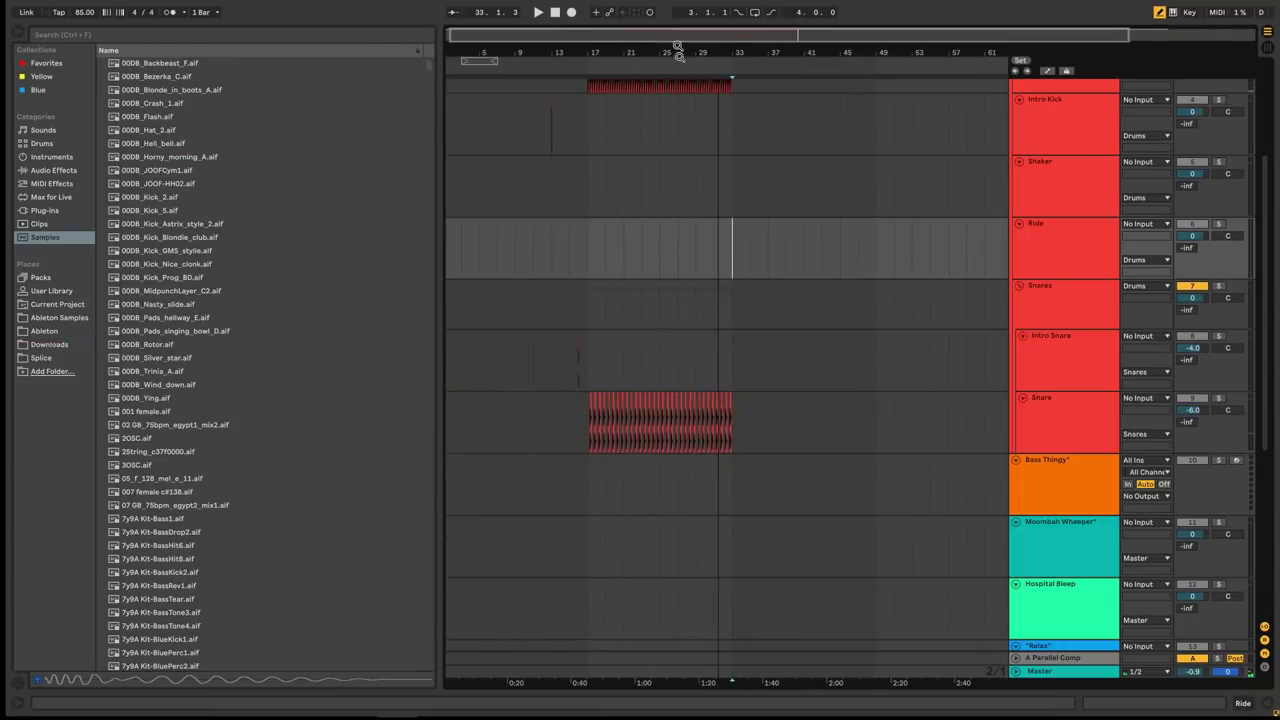
left_click(1046, 407)
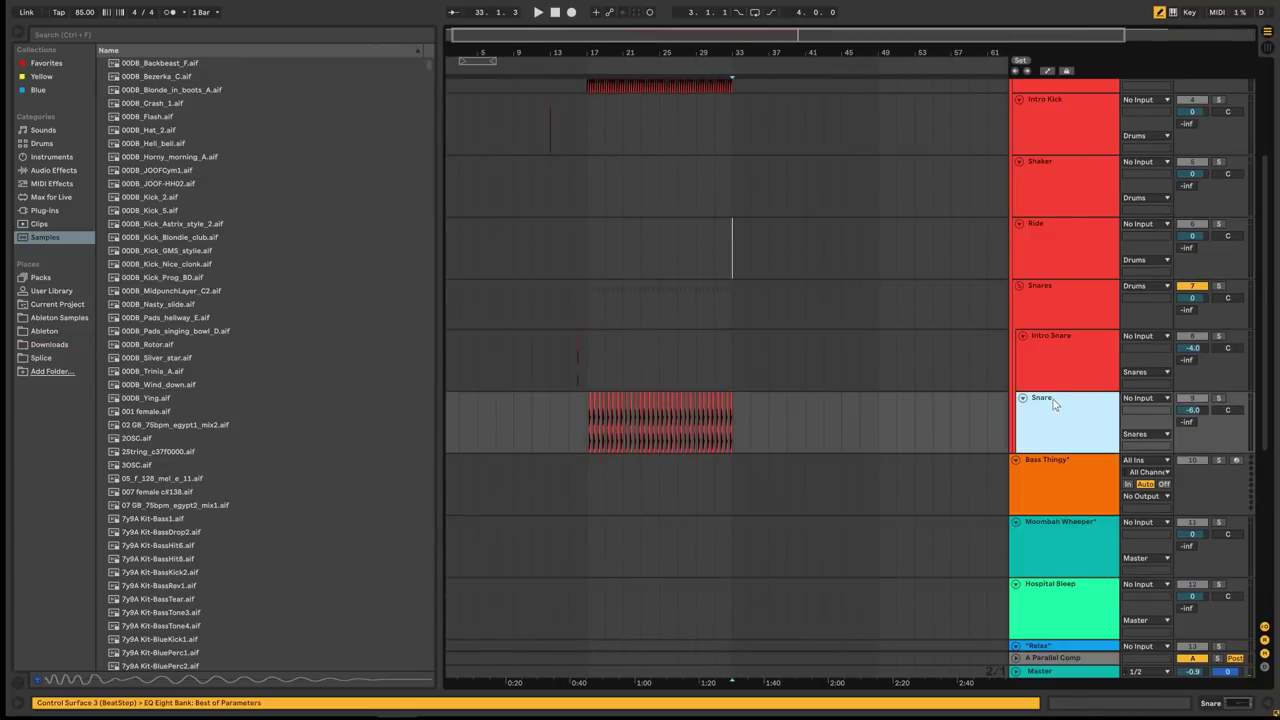
left_click(1224, 703)
left_click(58, 172)
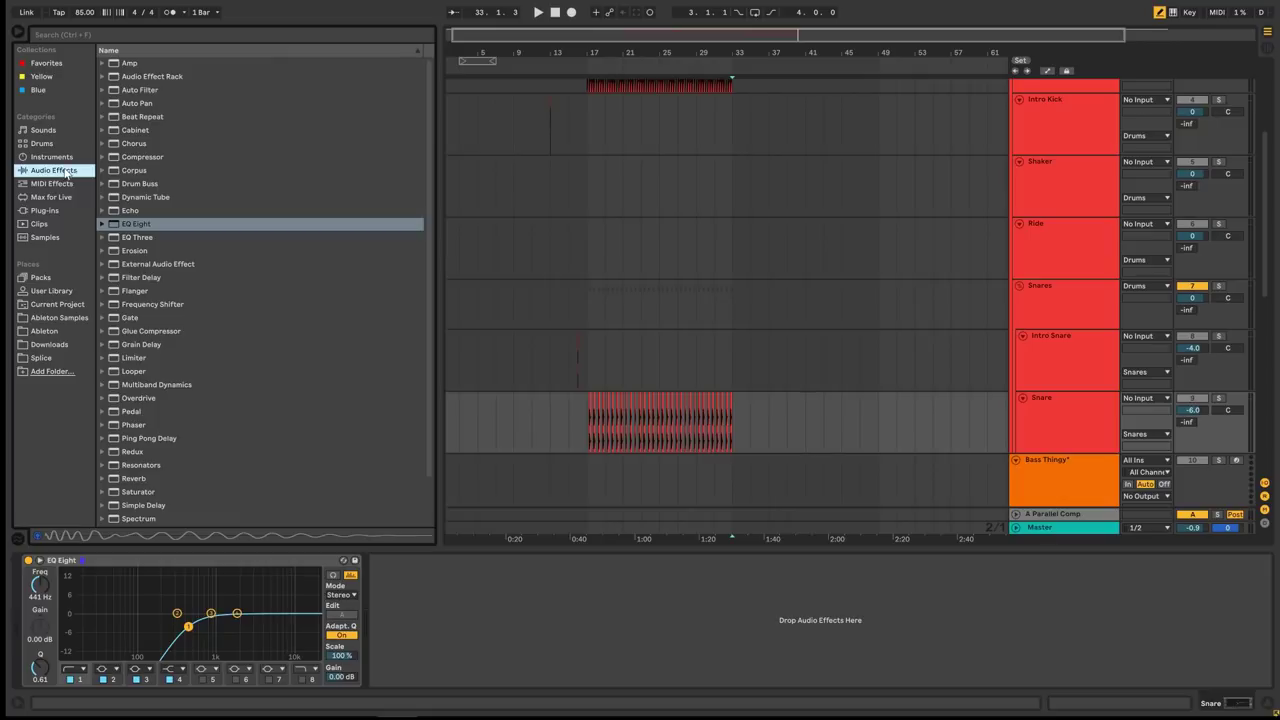
Unsolo the Rezz Relax reference track and select the Snare track again.
scroll(951, 287, "up", 4)
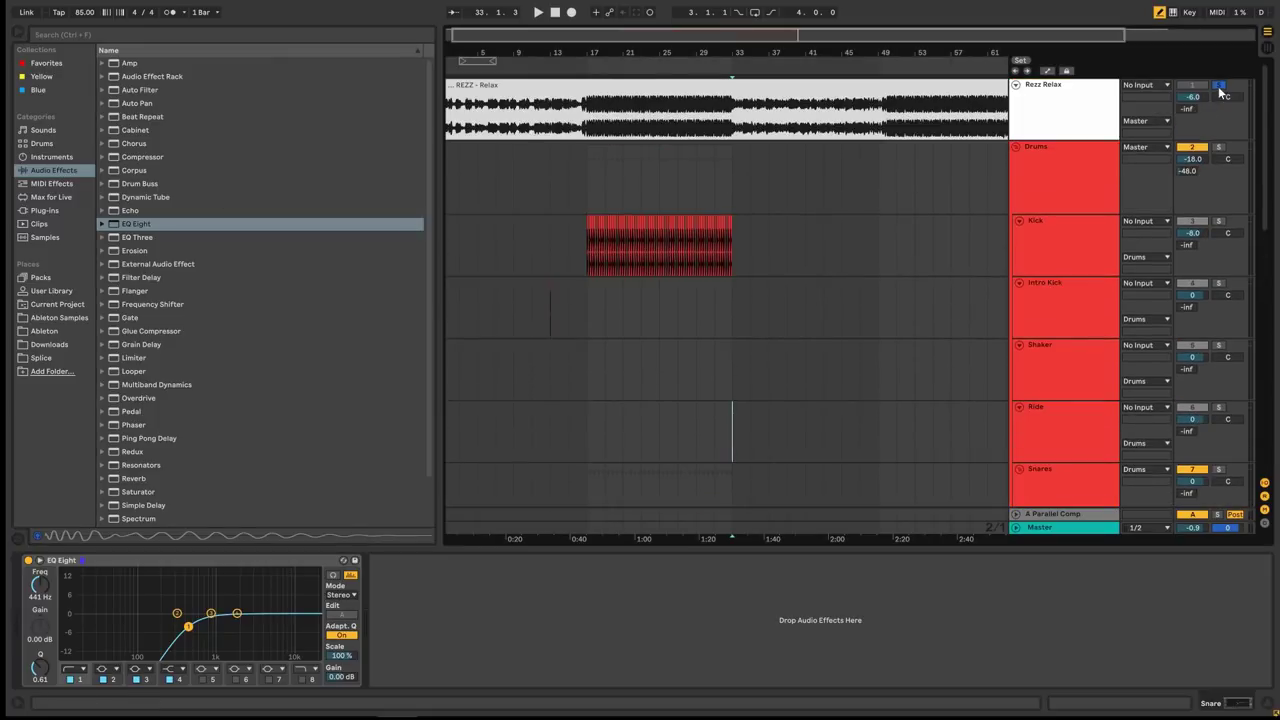
scroll(836, 263, "down", 5)
left_click(1047, 365)
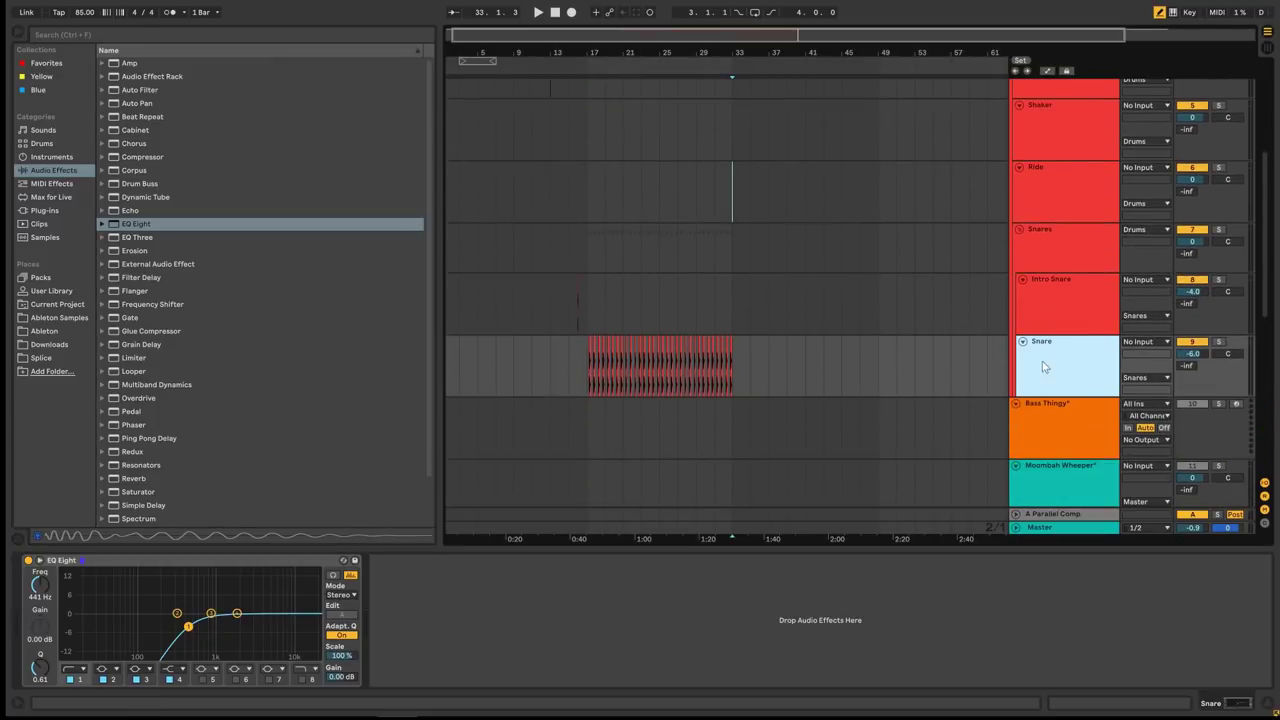
Solo the Snare track and audition its snare pattern from bar 17.
left_click(588, 331)
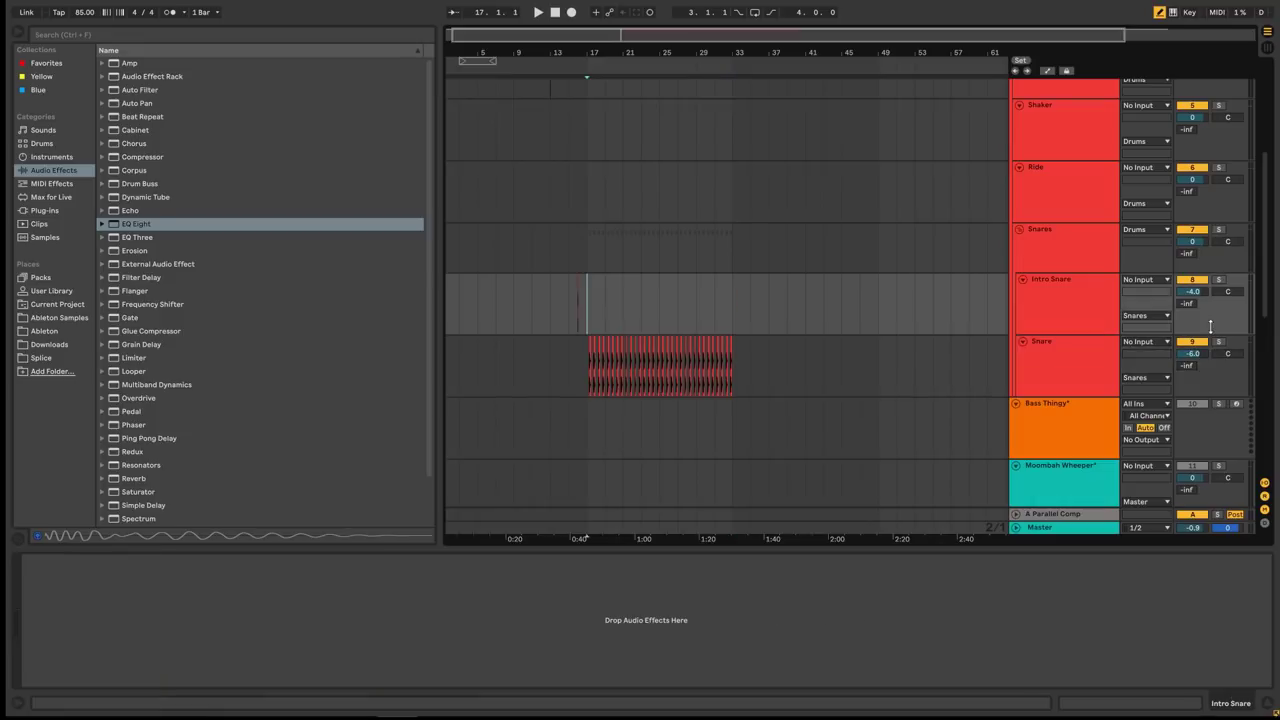
left_click(1219, 342)
key("space")
scroll(965, 298, "up", 5)
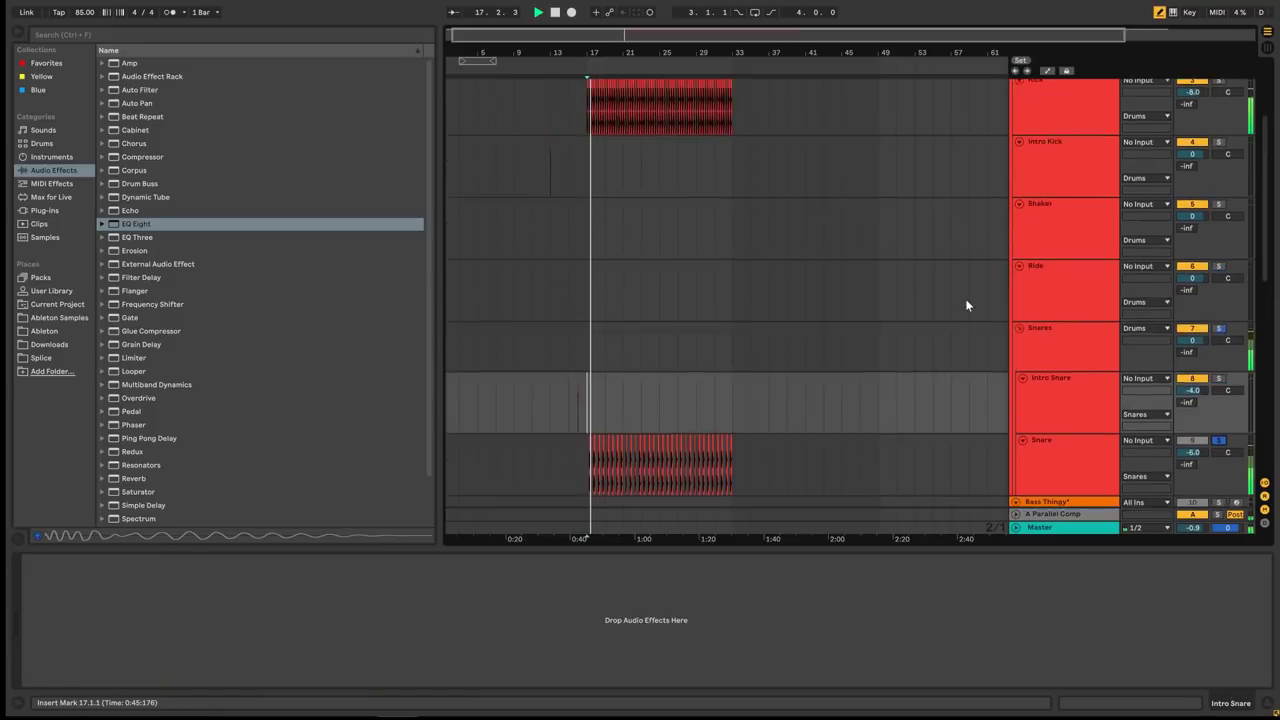
scroll(585, 455, "down", 1)
scroll(585, 455, "down", 3)
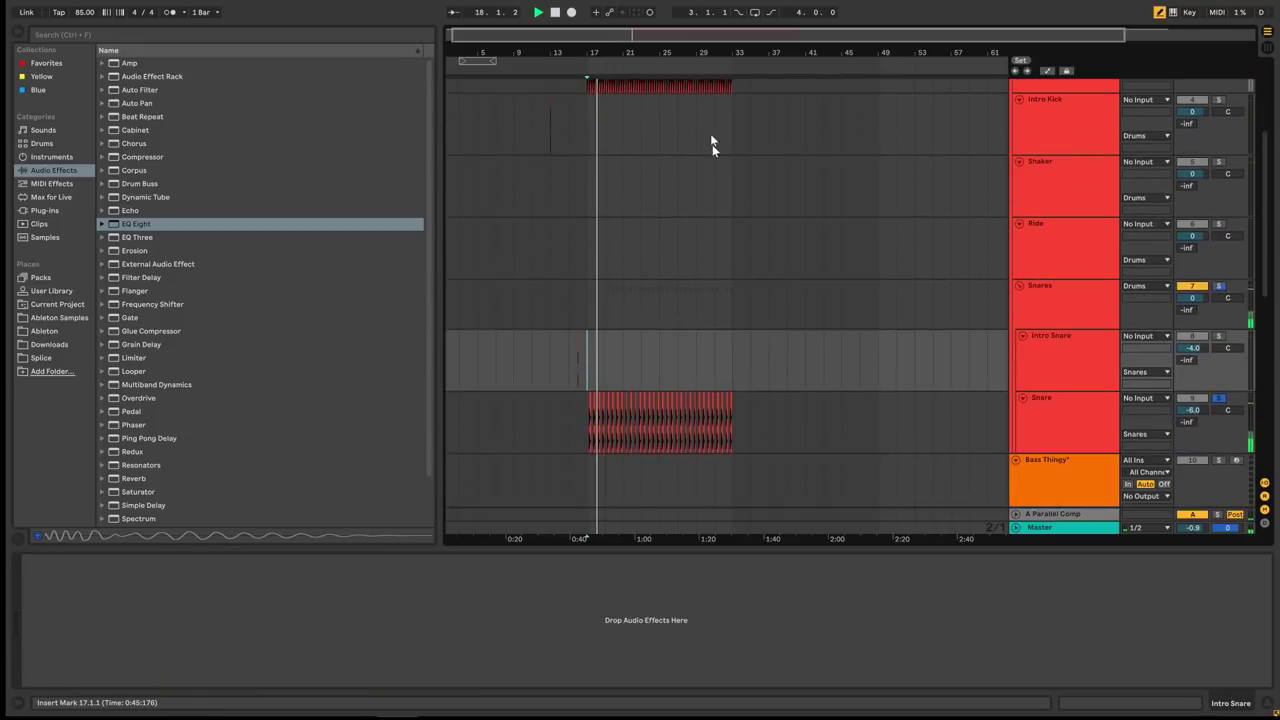
left_click_drag(600, 53, 612, 190)
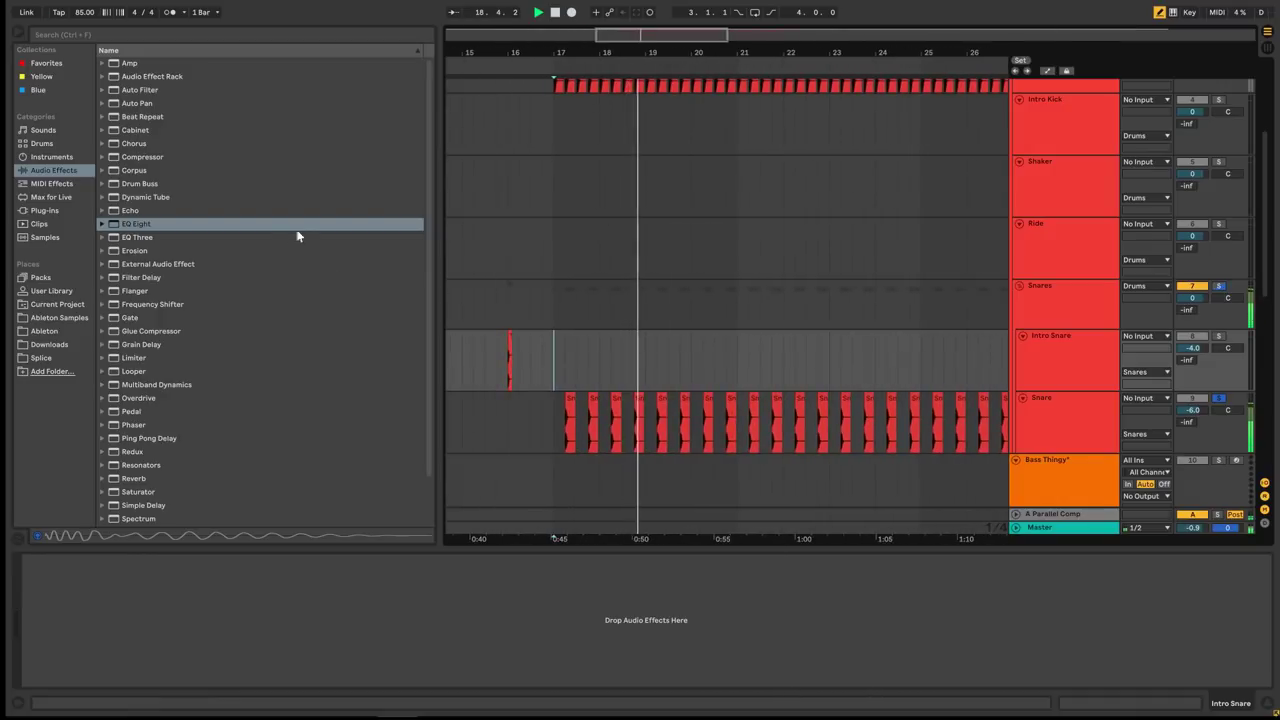
key("space")
Select the first snare clip at 17.2.1 and add a Vocoder before EQ Eight on the Snare track.
left_click_drag(561, 374, 600, 372)
scroll(572, 370, "down", 1)
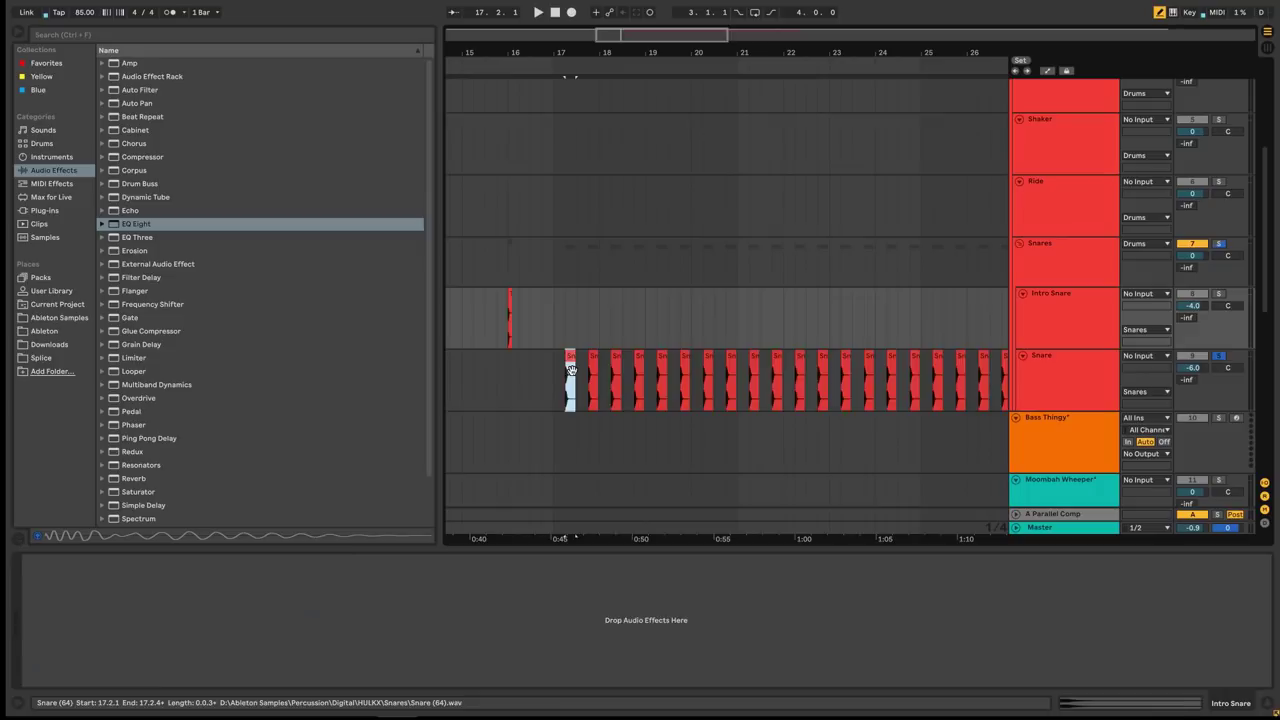
left_click(572, 370)
scroll(572, 370, "down", 1)
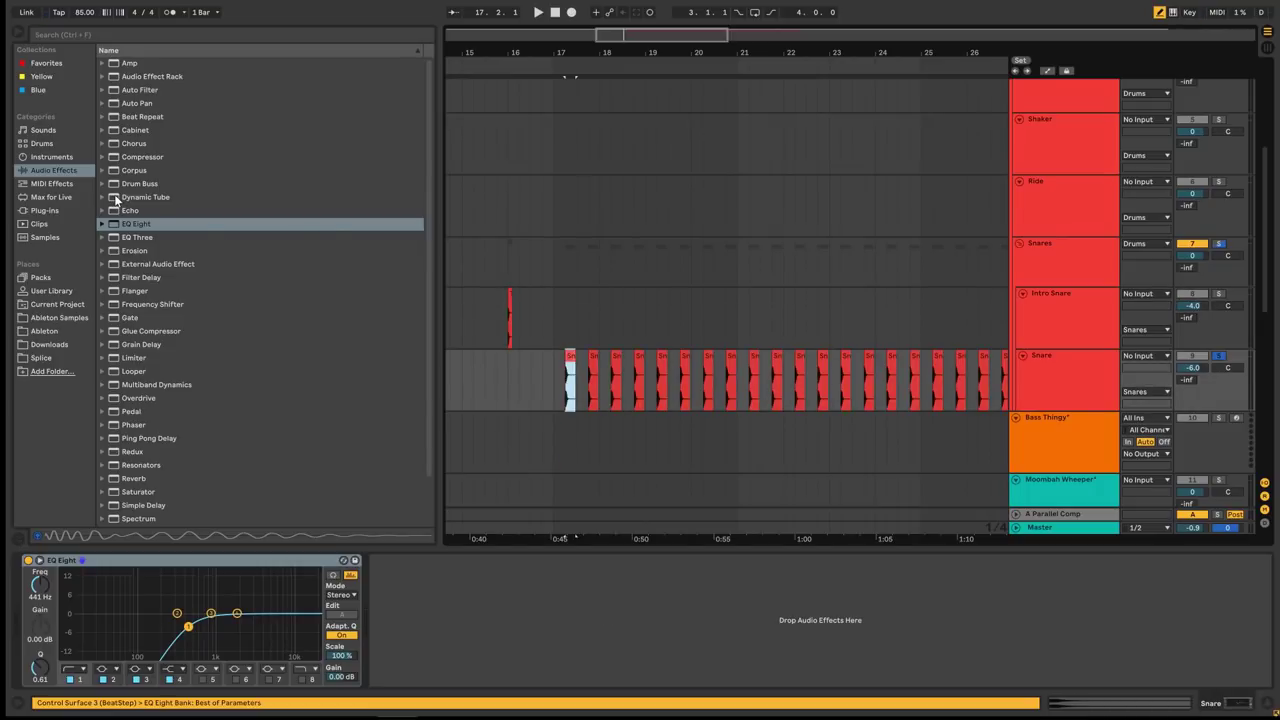
scroll(115, 200, "down", 2)
left_click(118, 520)
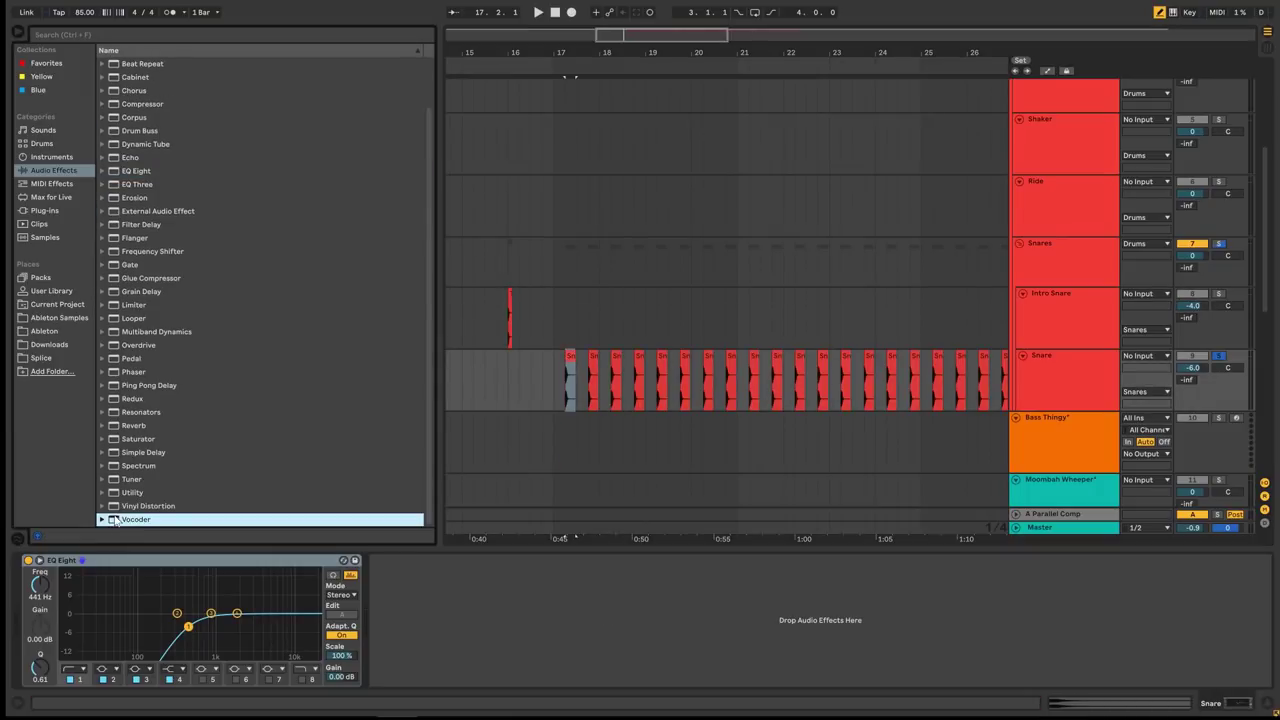
left_click_drag(116, 527, 85, 566)
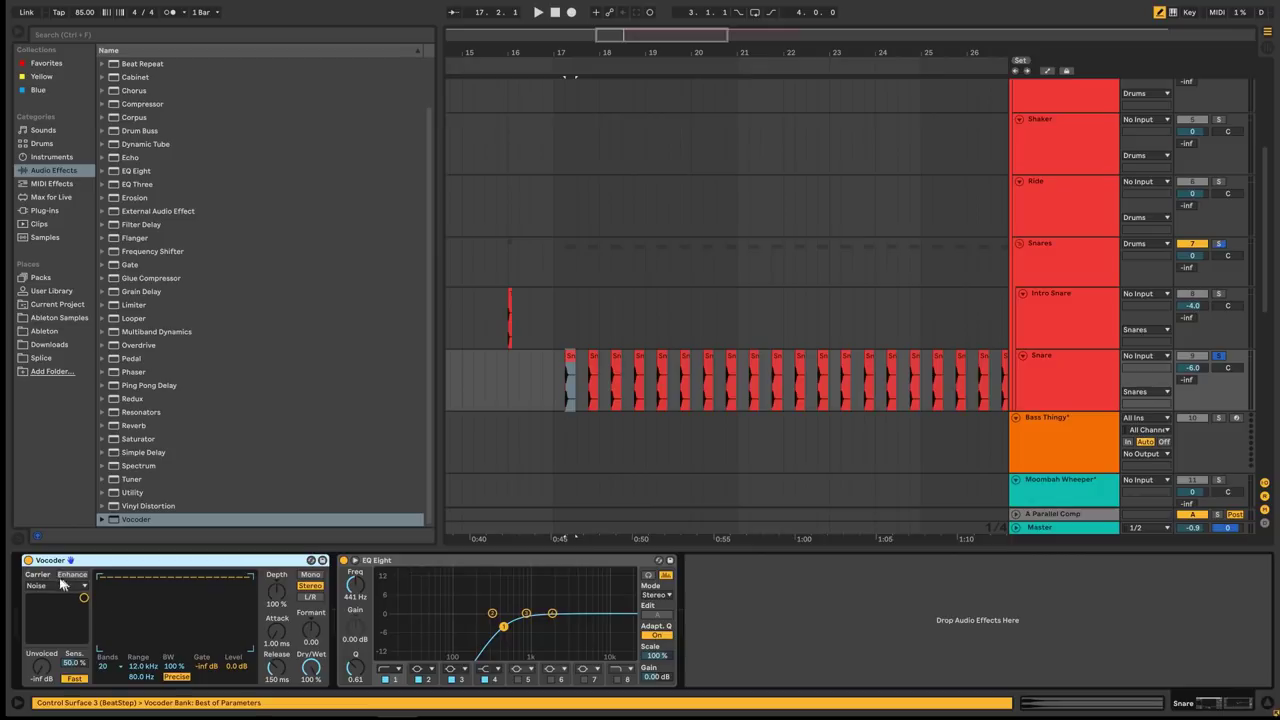
Set the Vocoder to 24 bands, an 18.0 kHz upper range, Retro mode and 32.5 % dry/wet, and play the snare.
left_click(73, 575)
left_click(71, 573)
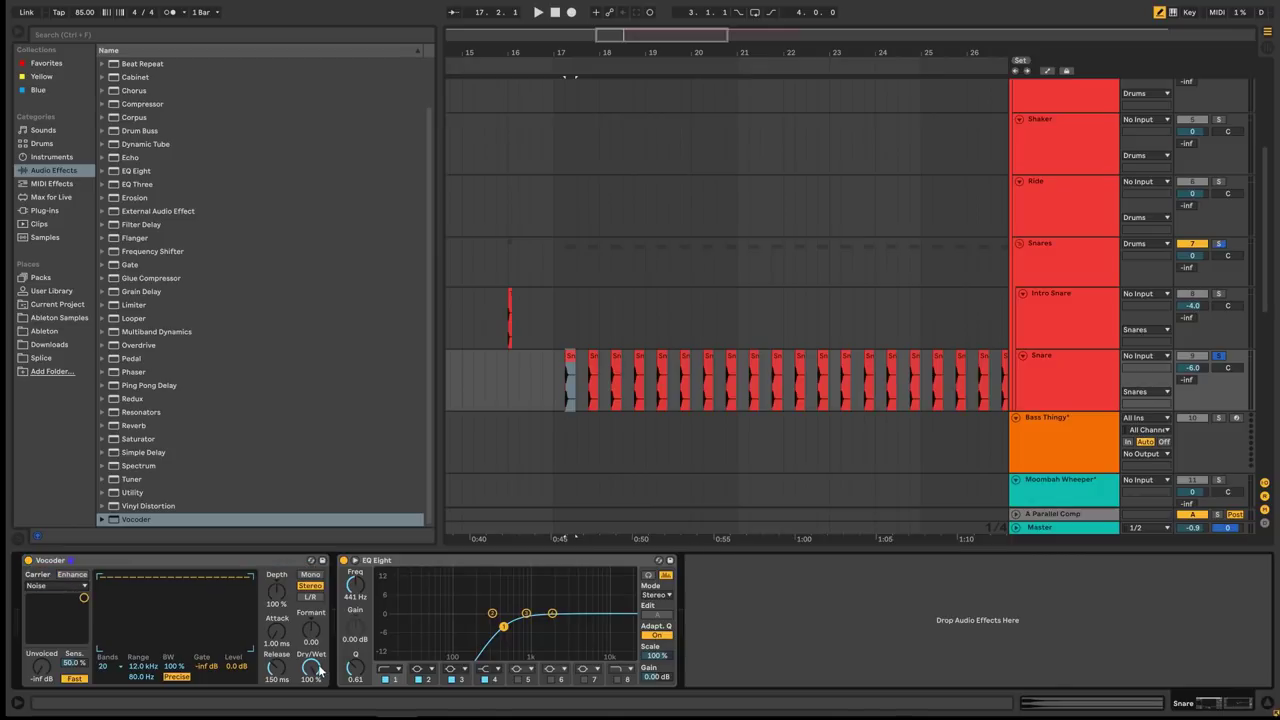
left_click_drag(316, 668, 316, 700)
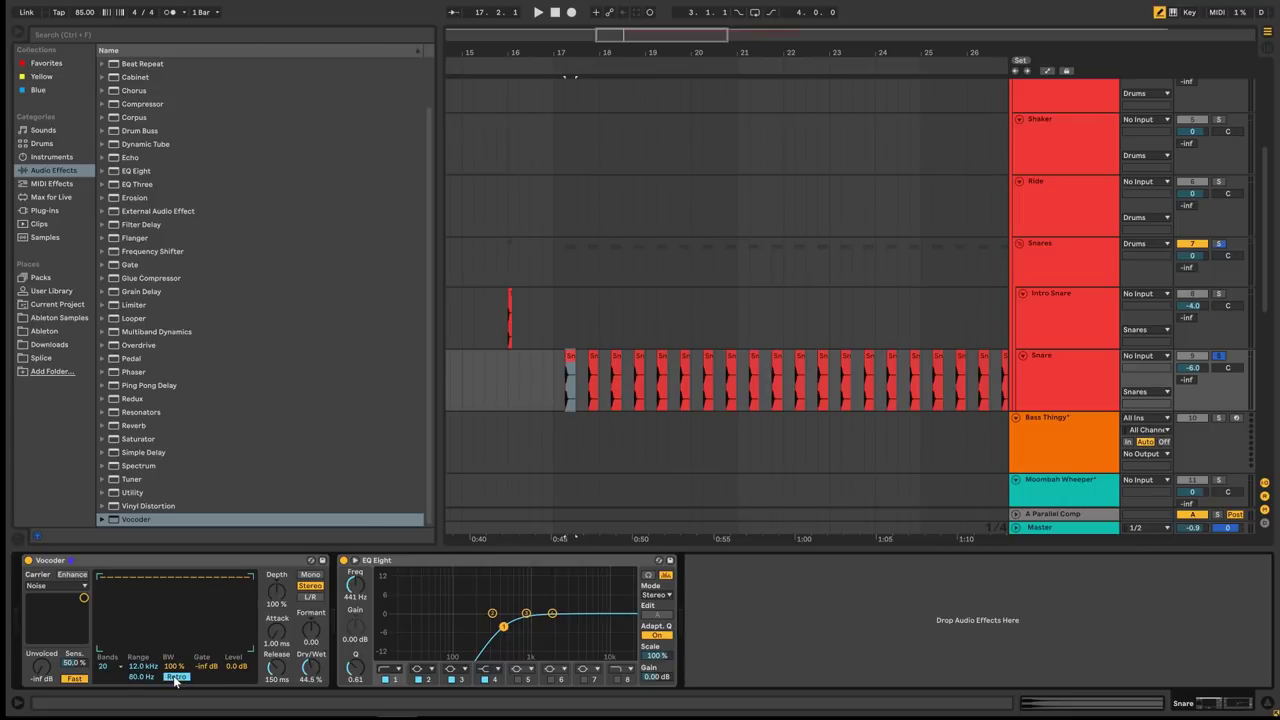
left_click_drag(145, 668, 102, 648)
key("space")
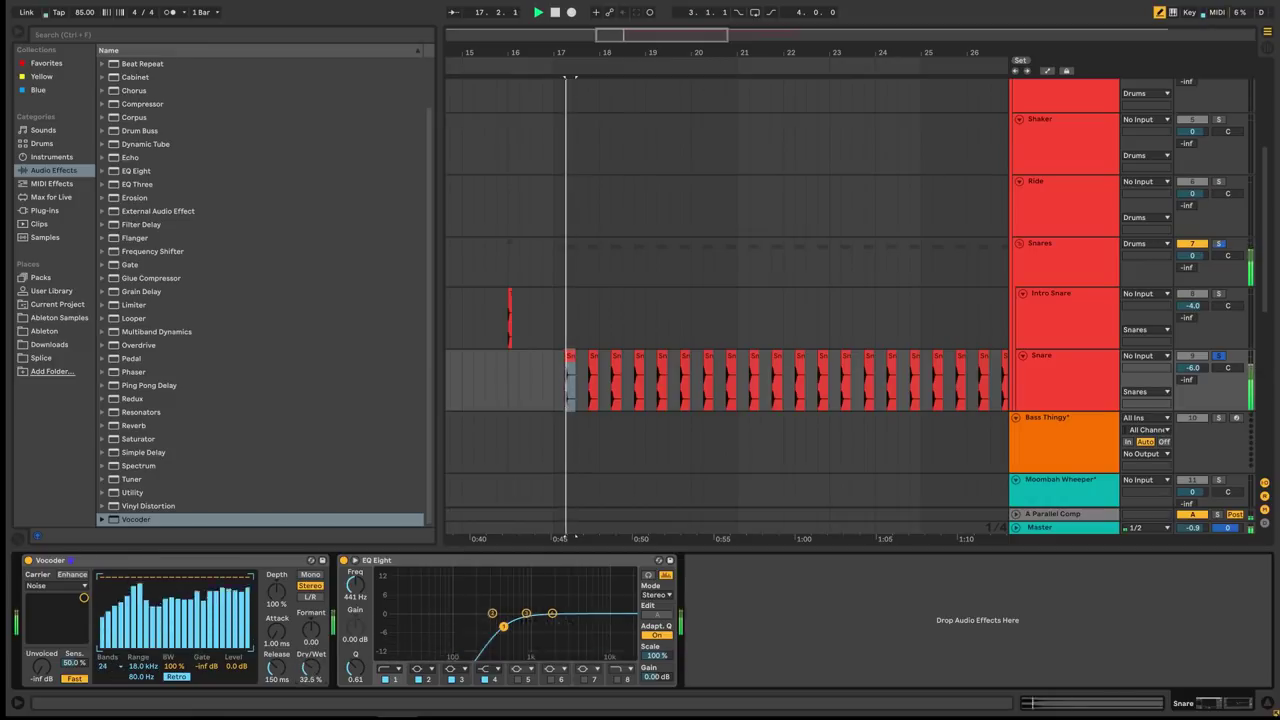
Set the Vocoder to Precise mode with a formant of 1.80 and 48.5 % dry/wet, and play the snare.
left_click_drag(311, 668, 315, 600)
left_click(183, 678)
key("space")
key("space")
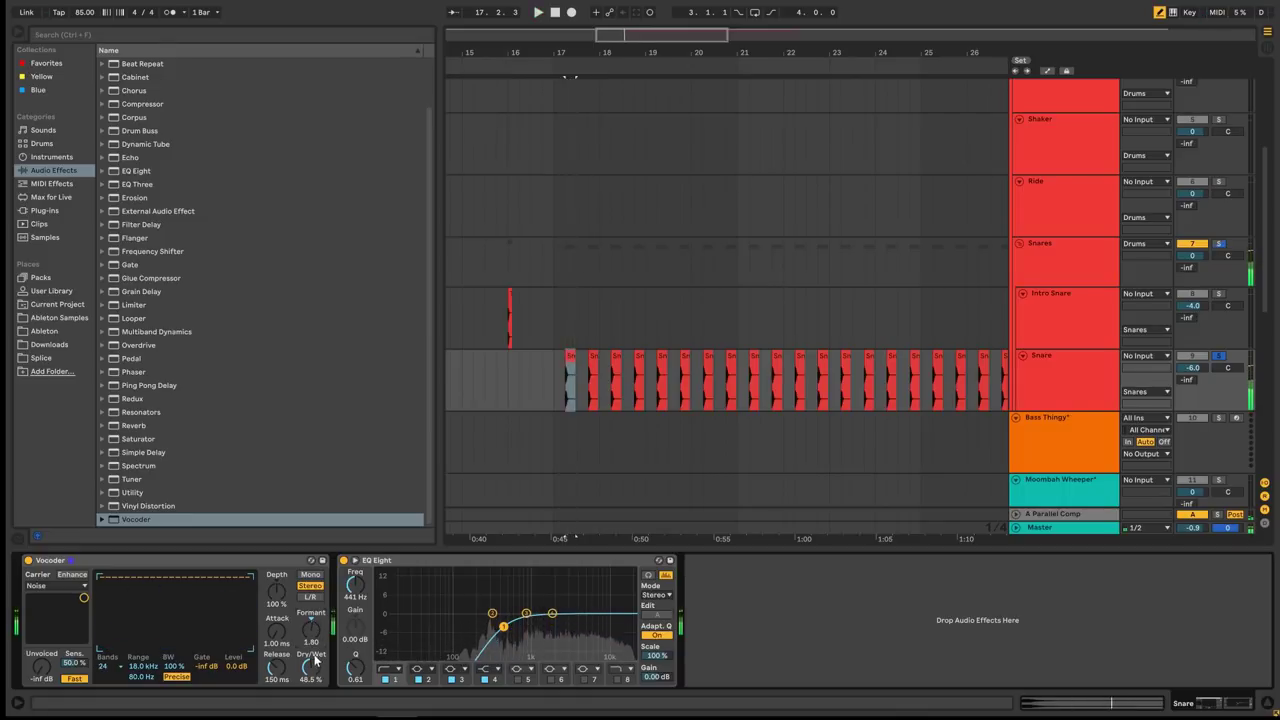
Audition the snare with the Vocoder at 95.5 % dry/wet, set it to 56.0 % and bypass EQ Eight.
left_click_drag(315, 663, 315, 650)
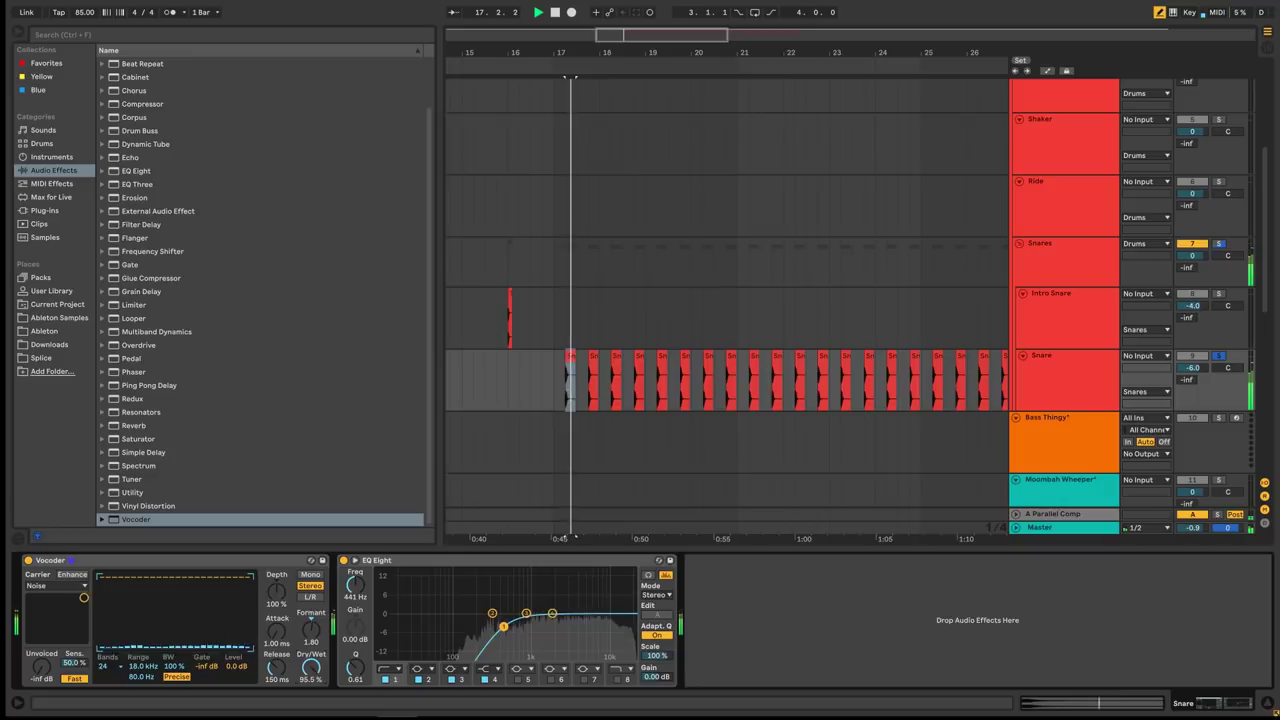
mouse_move(311, 666)
left_mouse_down()
mouse_move(313, 678)
mouse_move(312, 647)
left_mouse_up()
key("space")
key("space")
key("space")
key("space")
key("space")
key("space")
key("space")
key("space")
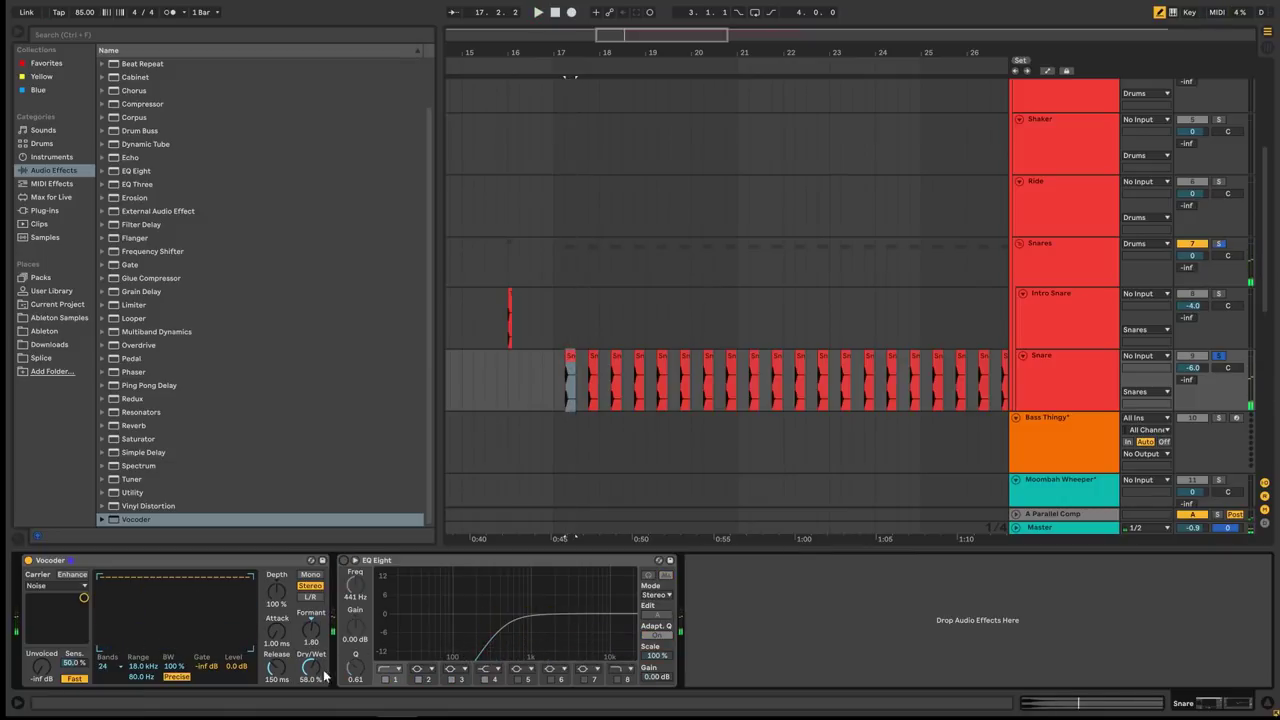
Lower the Vocoder's dry/wet further while replaying the snare, and turn EQ Eight back on.
key("space")
left_click_drag(319, 676, 319, 702)
key("space")
key("space")
key("space")
key("space")
key("space")
key("space")
key("space")
left_click(343, 561)
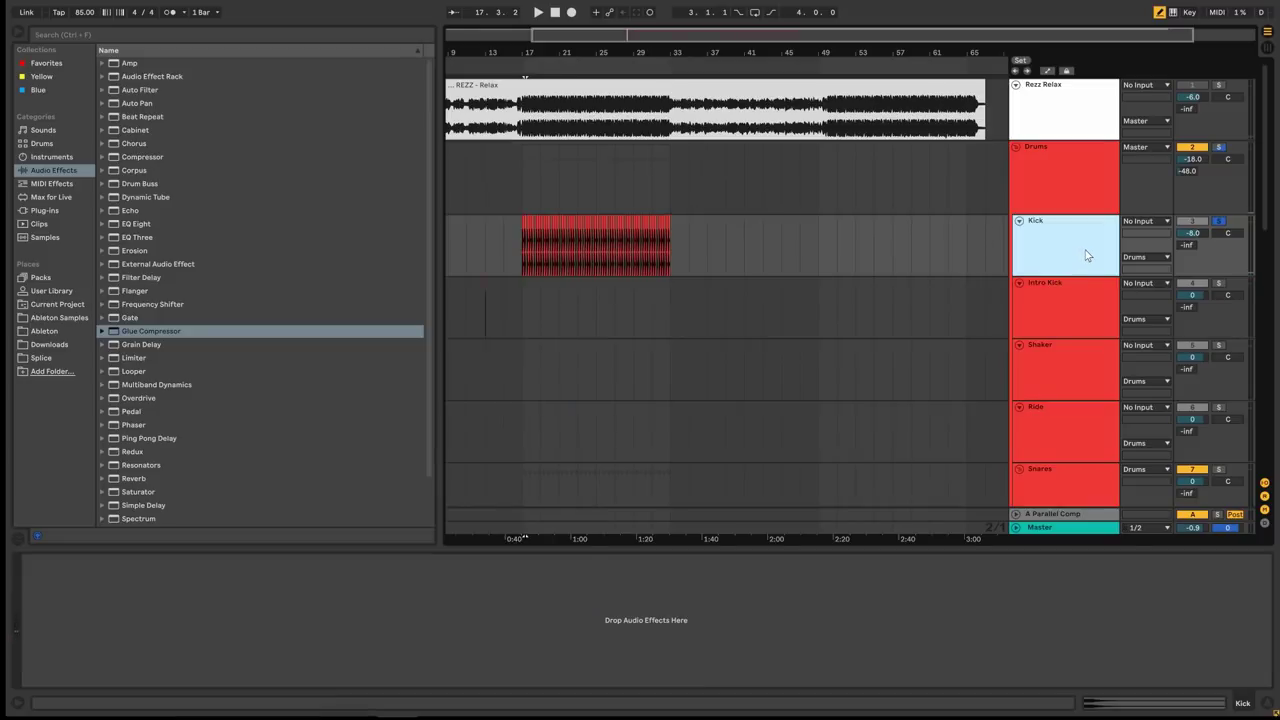
Delete all existing kick clips from the Kick track.
key("space")
left_click_drag(726, 245, 511, 232)
key("Delete")
Place Cymatics - Trap Kick 5.wav from Ableton Samples on every beat of bar 17 on the Kick track.
left_click(57, 321)
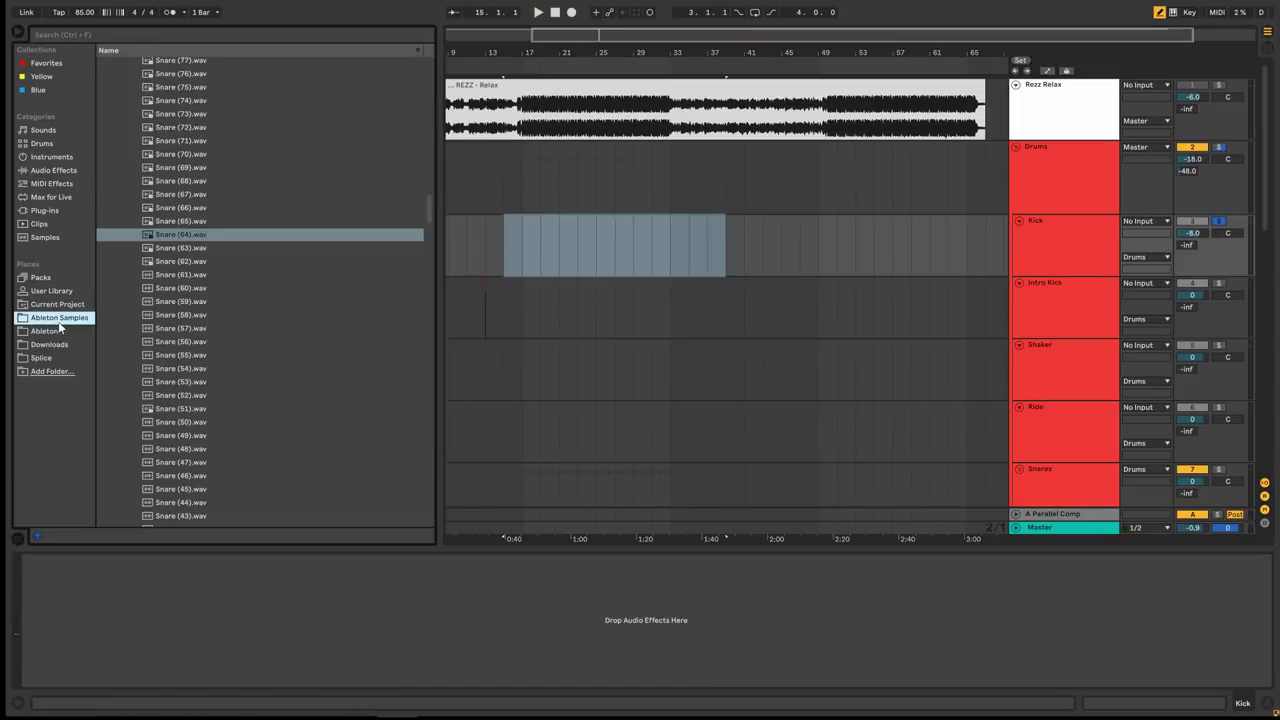
scroll(175, 243, "up", 7)
key("space")
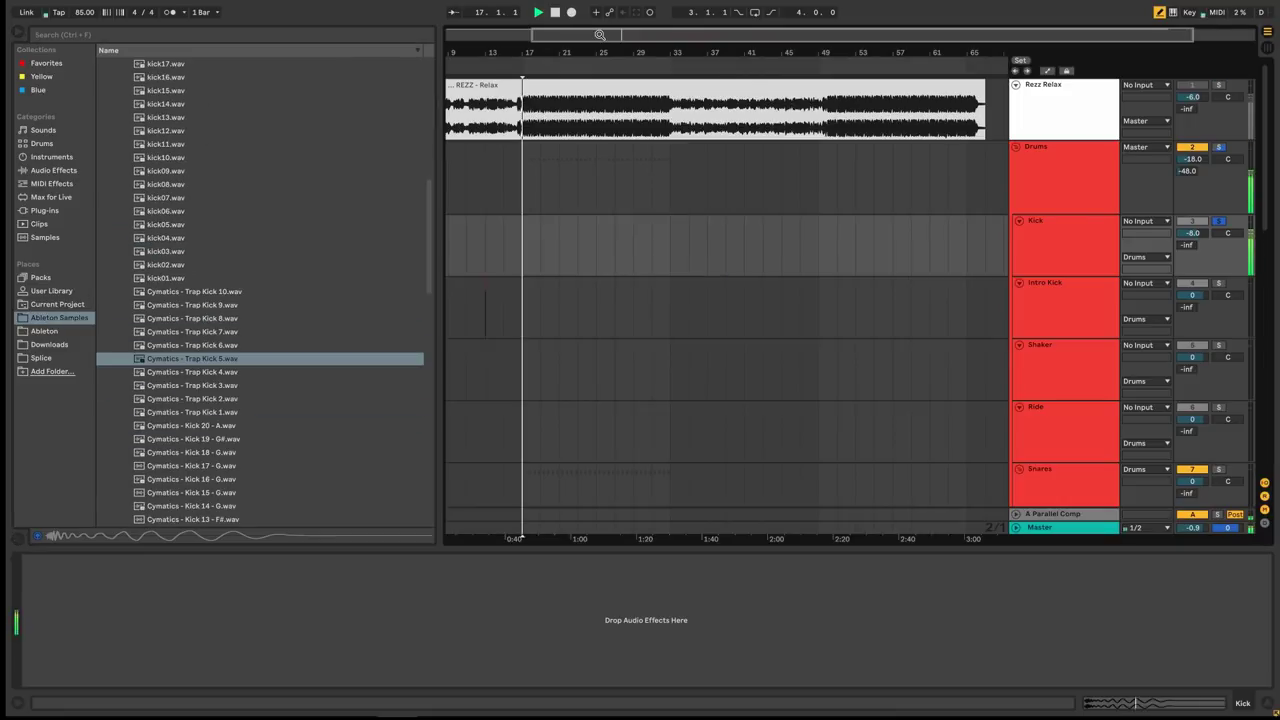
key("space")
left_click_drag(588, 32, 475, 303)
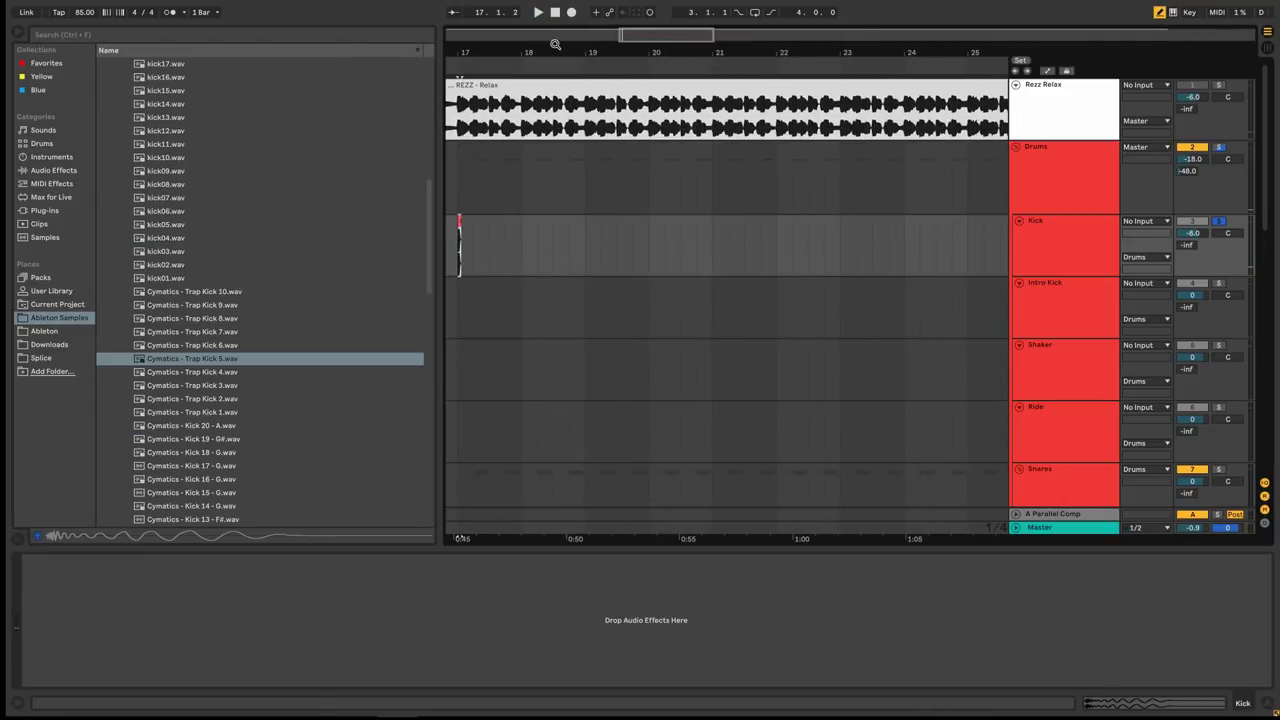
left_click_drag(658, 35, 607, 217)
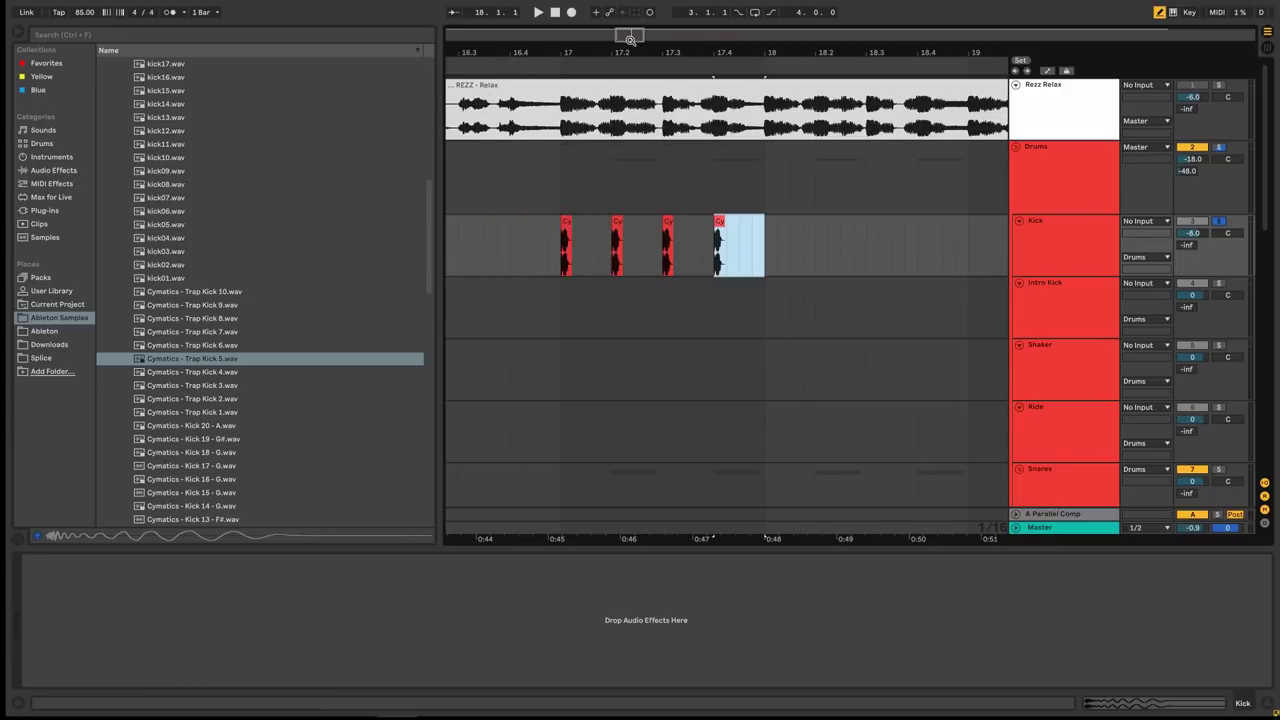
Duplicate the four kicks of bar 17 repeatedly along the Kick track up to bar 33.
left_click_drag(631, 37, 655, 15)
left_click_drag(656, 241, 568, 246)
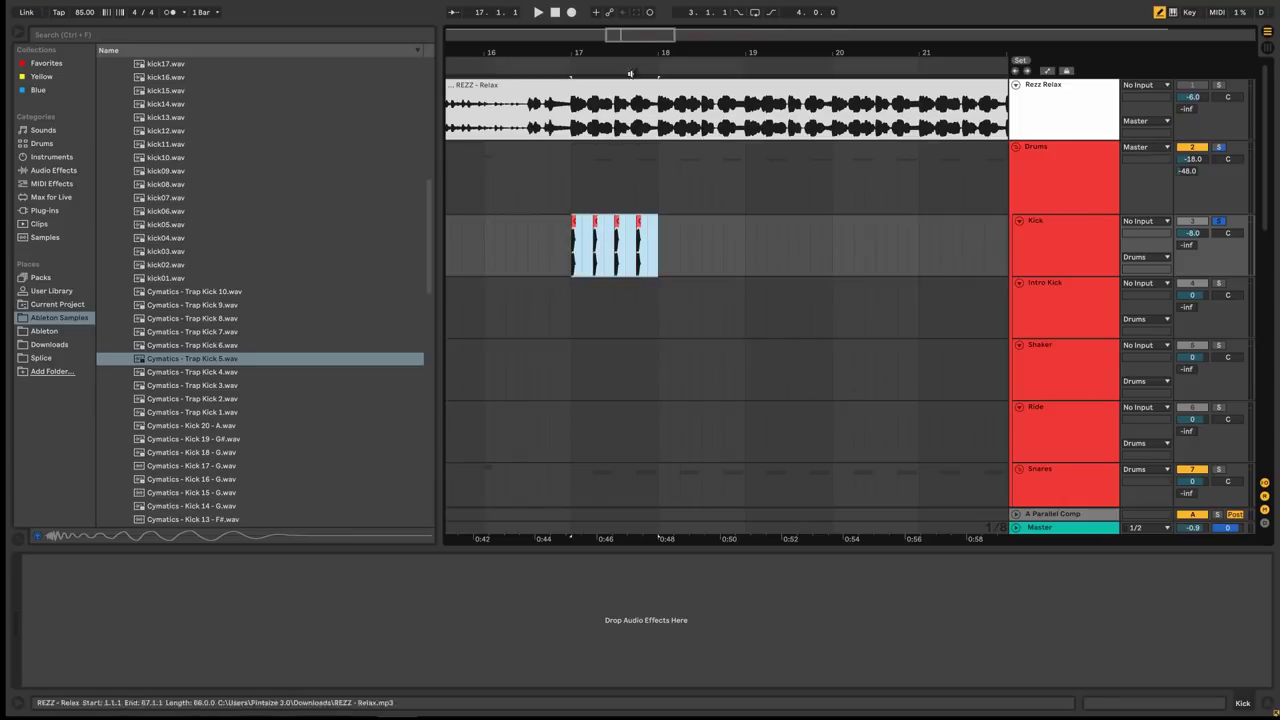
left_click_drag(634, 36, 637, 10)
key("ctrl+d")
key("ctrl+d")
key("ctrl+d")
key("ctrl+d")
key("ctrl+d")
key("ctrl+d")
key("ctrl+d")
key("ctrl+d")
key("ctrl+d")
key("ctrl+d")
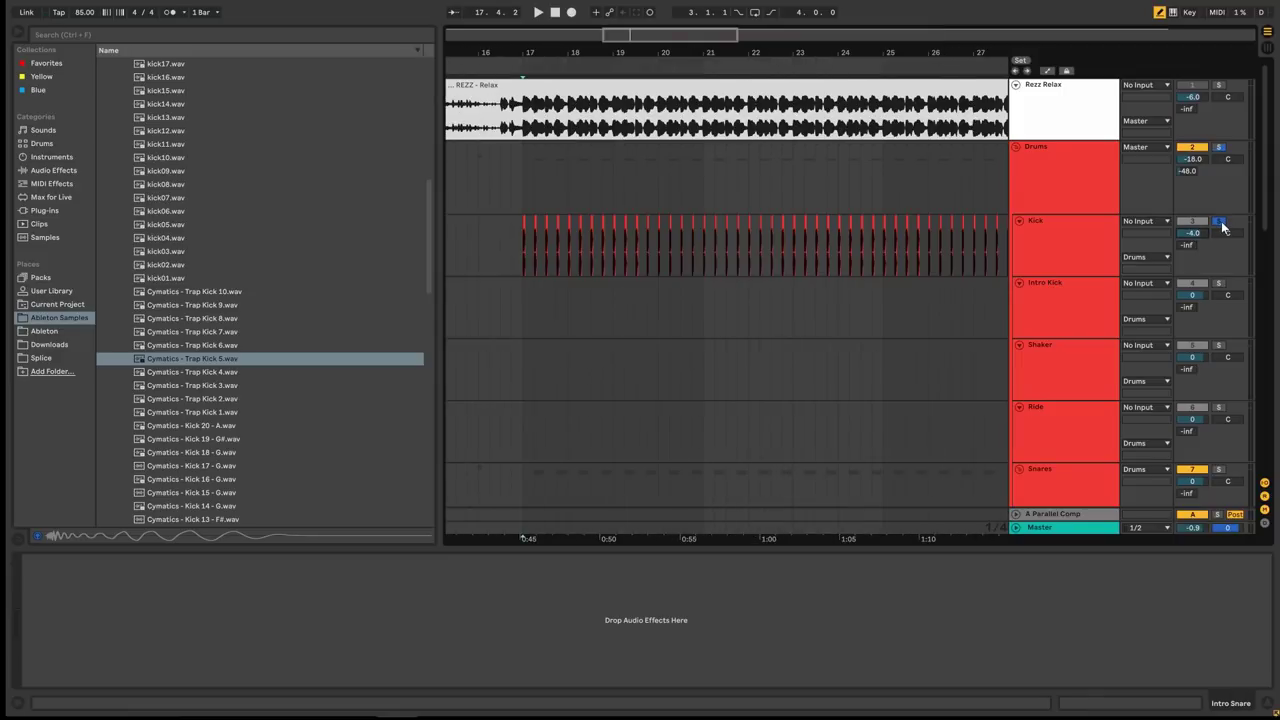
Unsolo the Kick track and set the Drums group volume to -10.0 dB.
left_click(1221, 223)
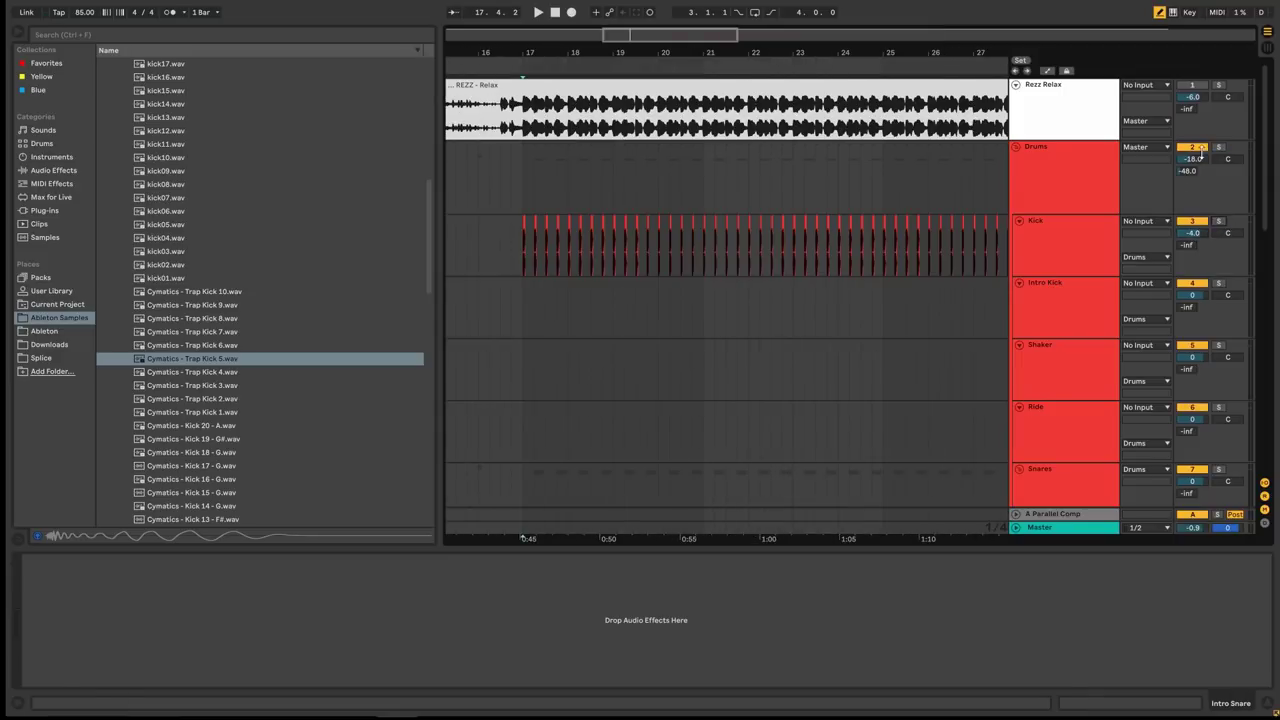
left_click(1193, 159)
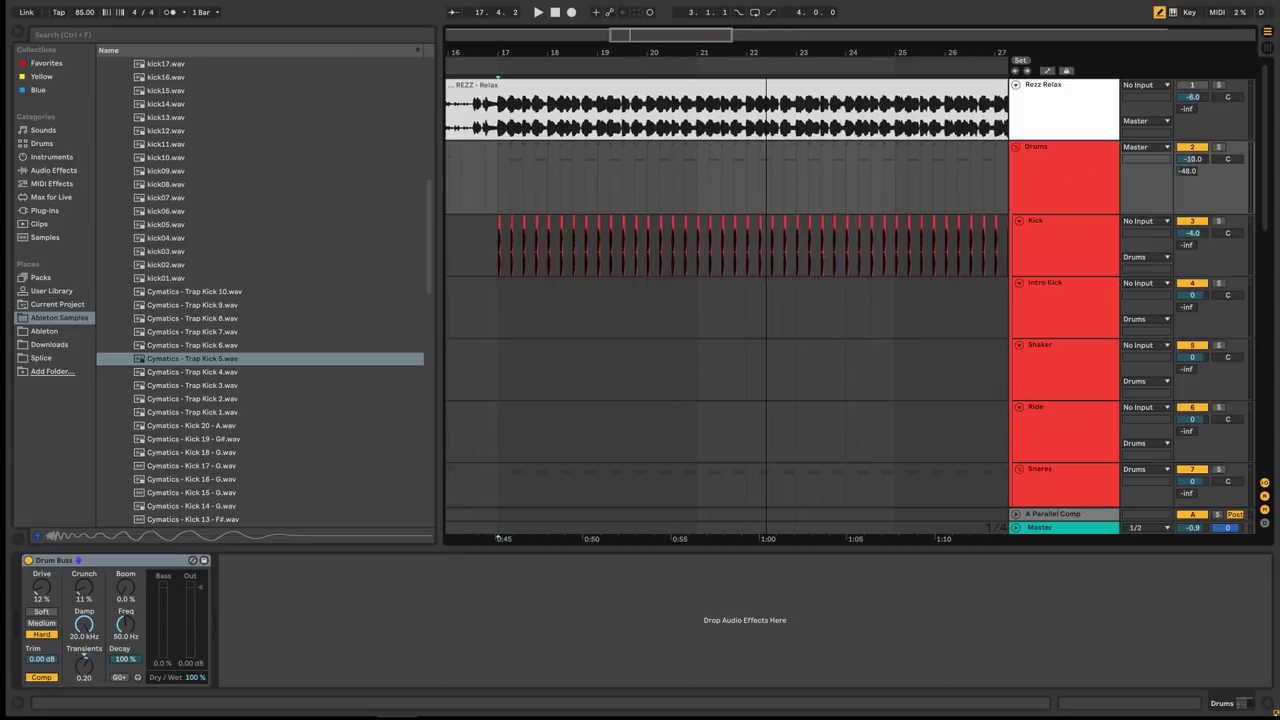
left_click_drag(698, 54, 880, 34)
scroll(574, 178, "down", 4)
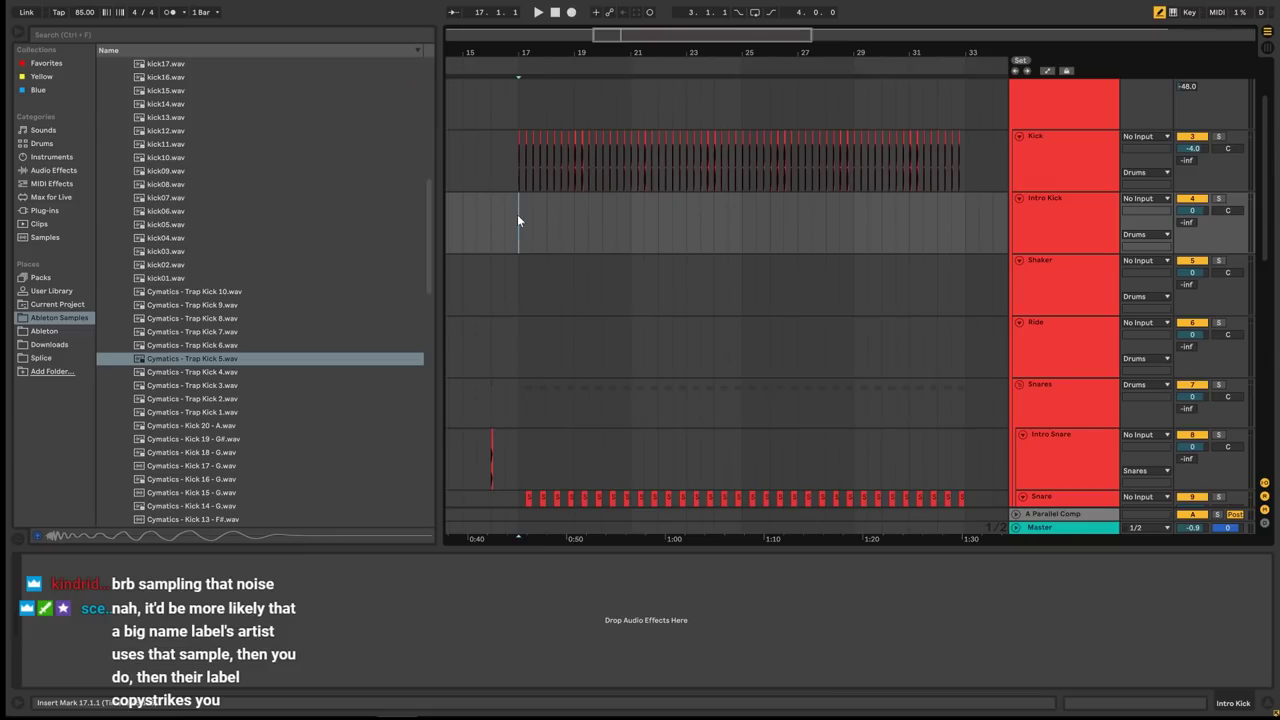
Mark out the four-bar span from 17.1.1 to 21.1.1 on the Intro Kick track.
left_click_drag(638, 39, 597, 115)
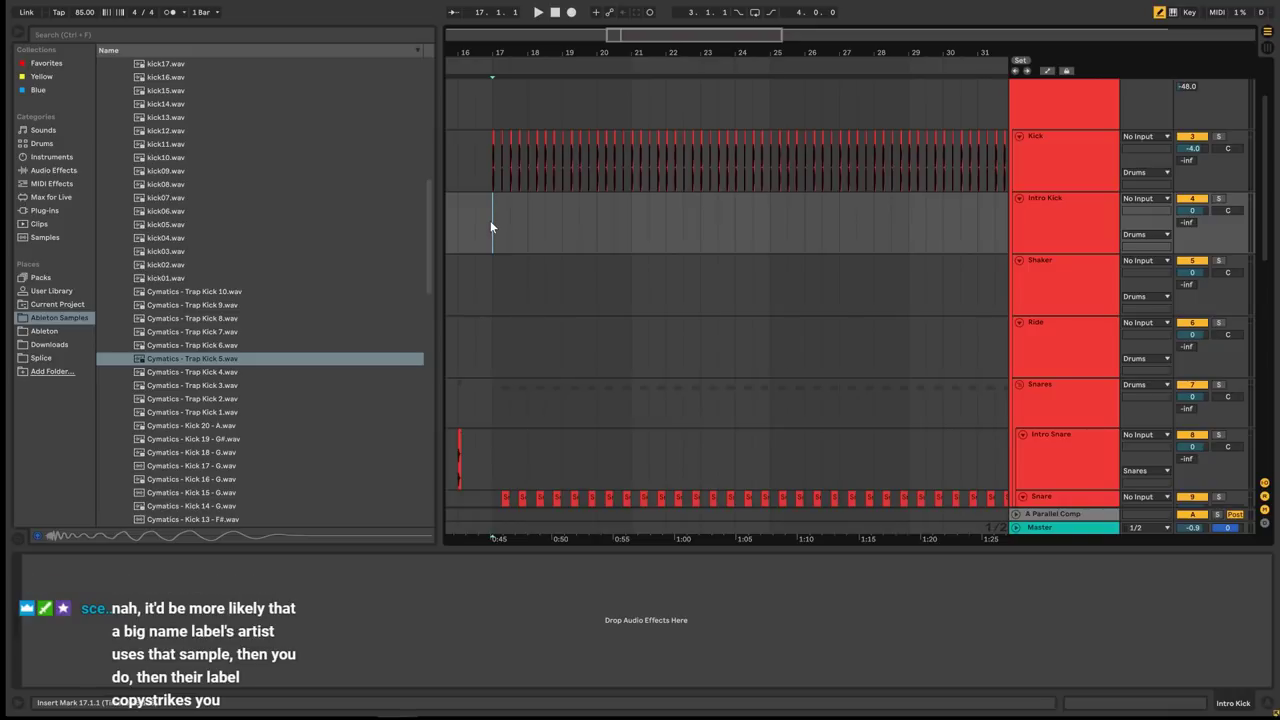
left_click_drag(664, 39, 664, 46)
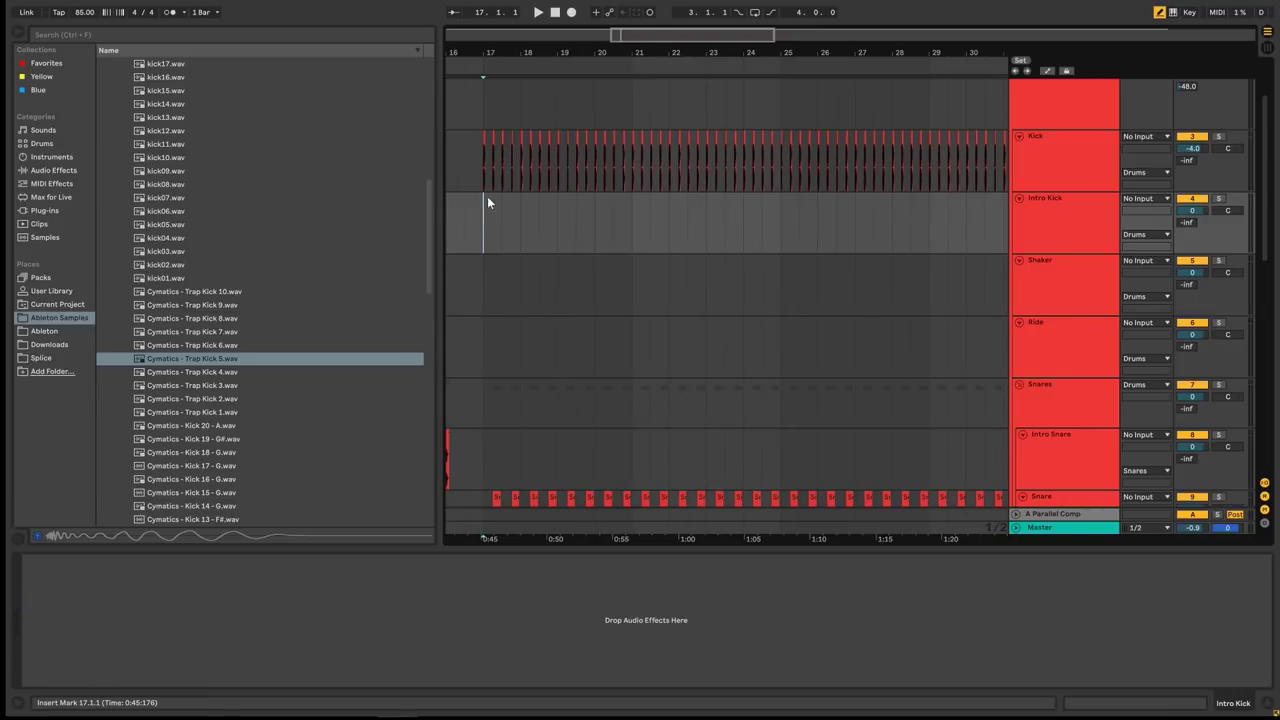
left_click_drag(488, 204, 615, 236)
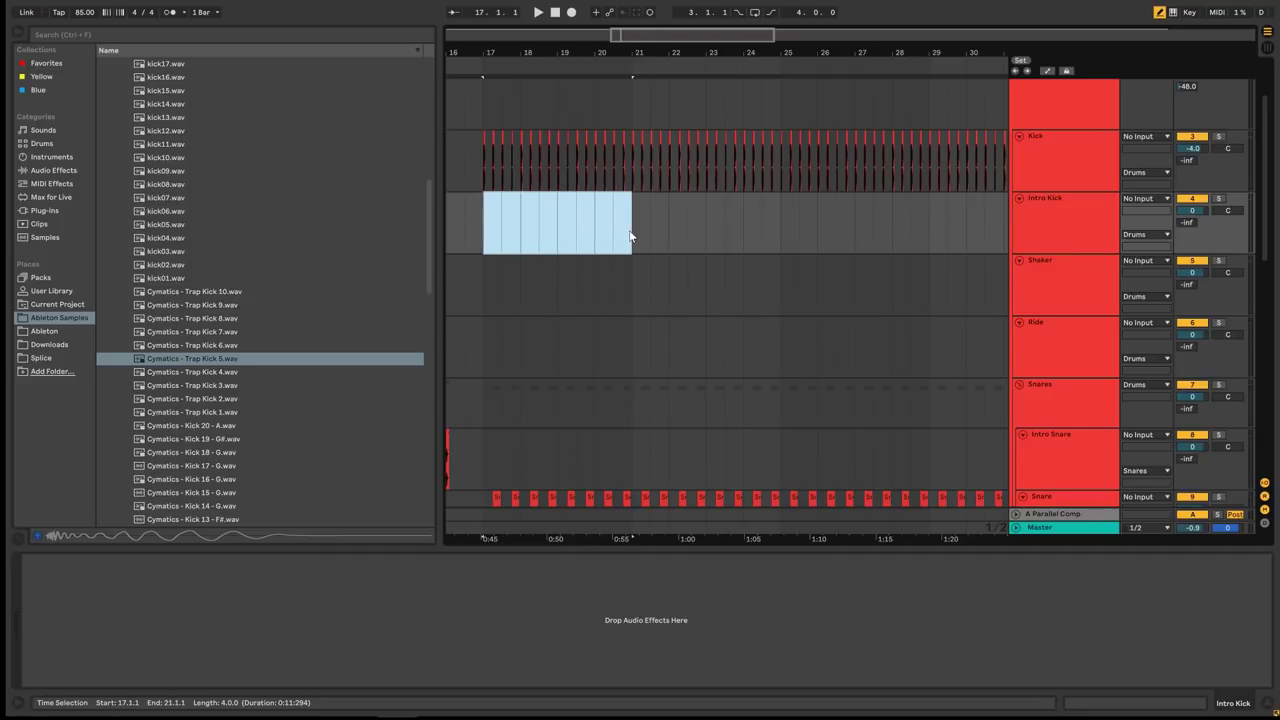
left_click_drag(631, 236, 483, 240)
left_click_drag(631, 218, 486, 230)
left_click(487, 226)
scroll(491, 226, "down", 1)
scroll(492, 237, "up", 2)
scroll(485, 256, "down", 2)
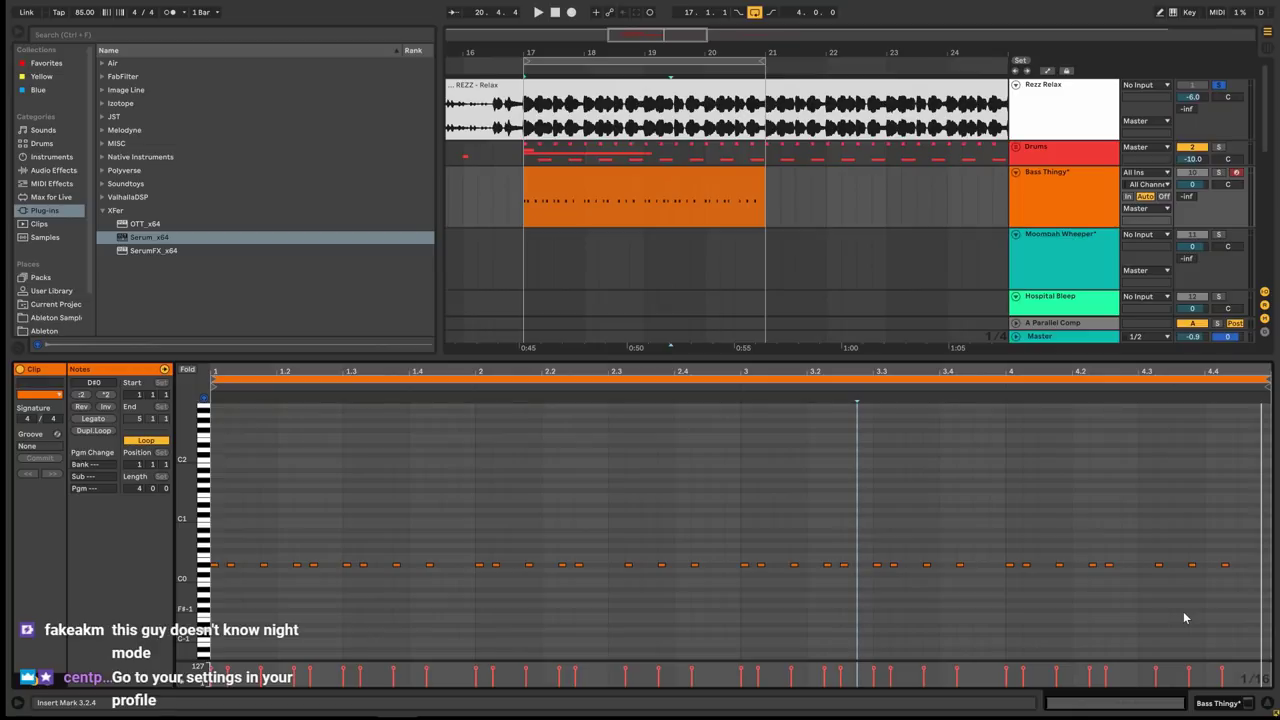
Select the four-bar Bass Thingy clip at bar 17, solo its track and play it.
left_click(702, 511)
left_click(722, 173)
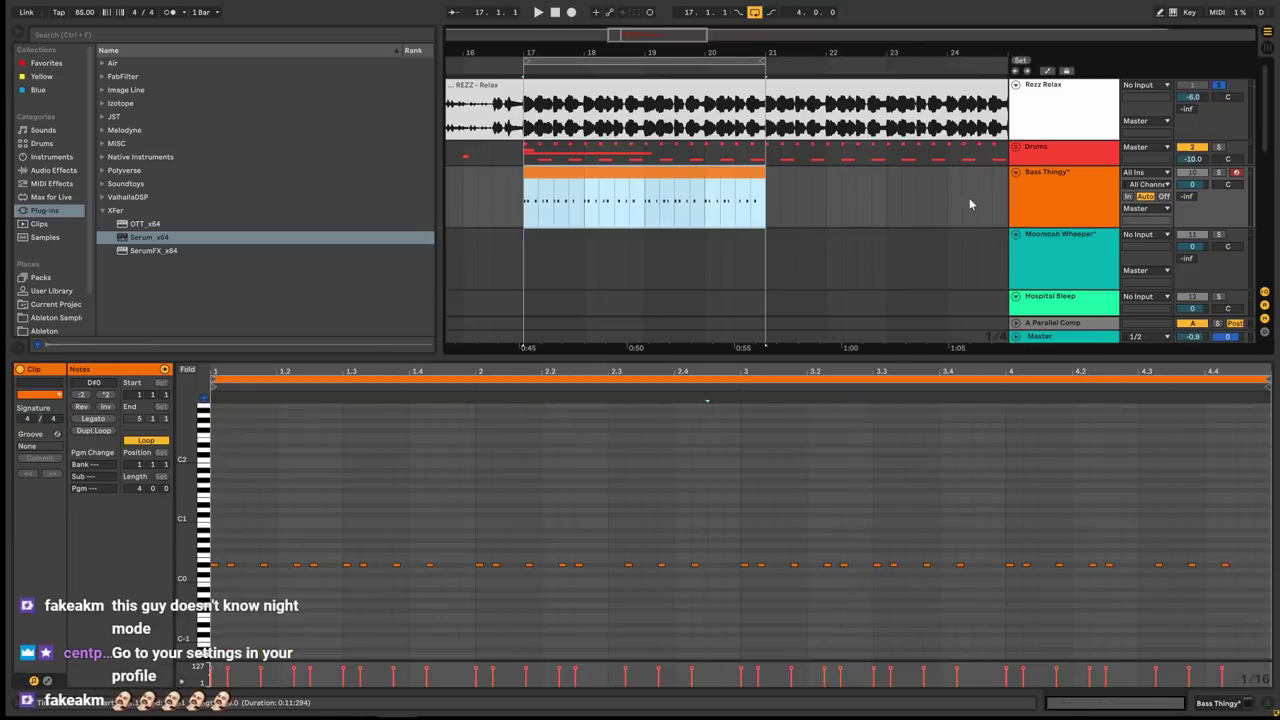
left_click(1219, 173)
key("space")
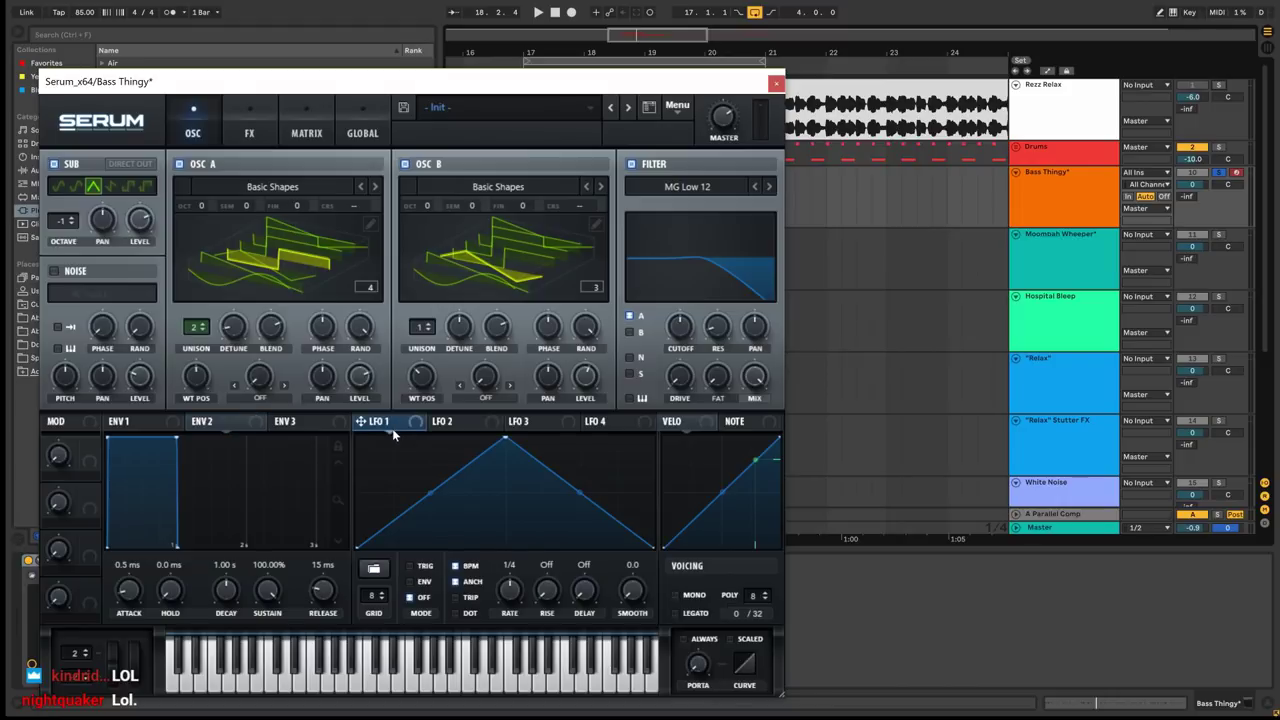
Assign LFO 1 to the filter cutoff in Bass Thingy's Serum, lower the cutoff and audition the bass.
left_click_drag(373, 425, 680, 328)
left_click_drag(670, 325, 666, 397)
key("space")
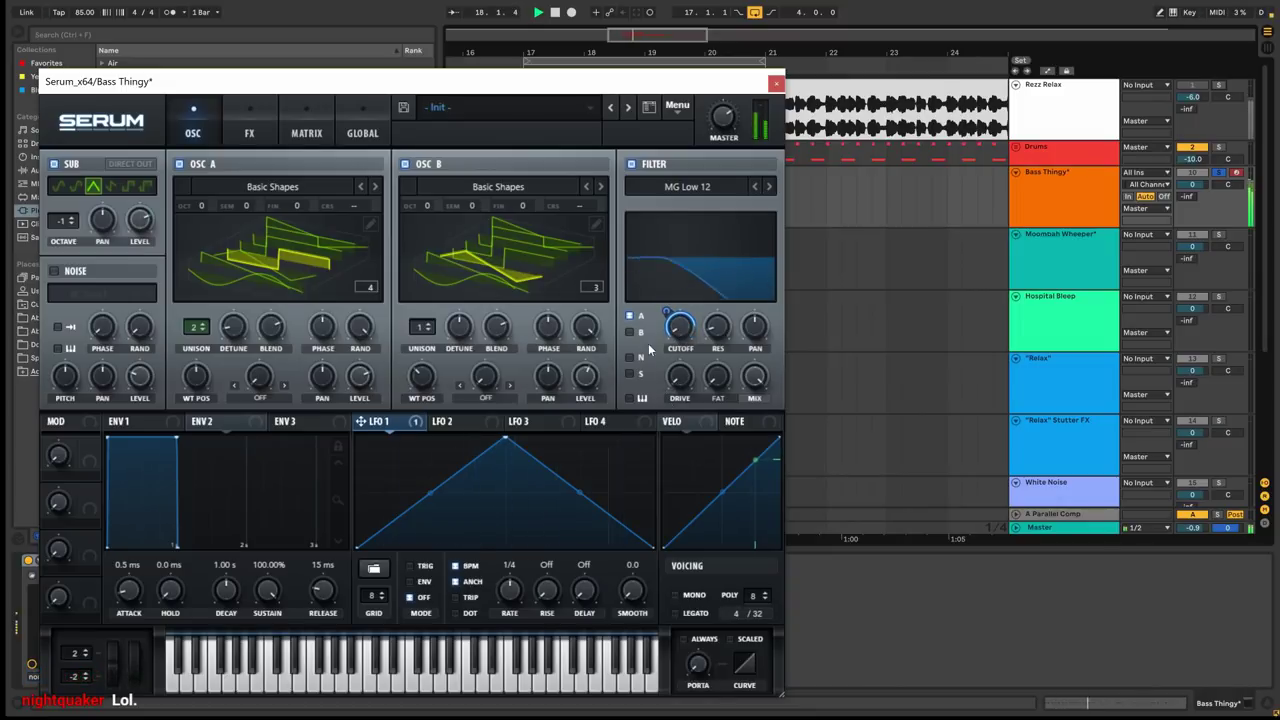
key("space")
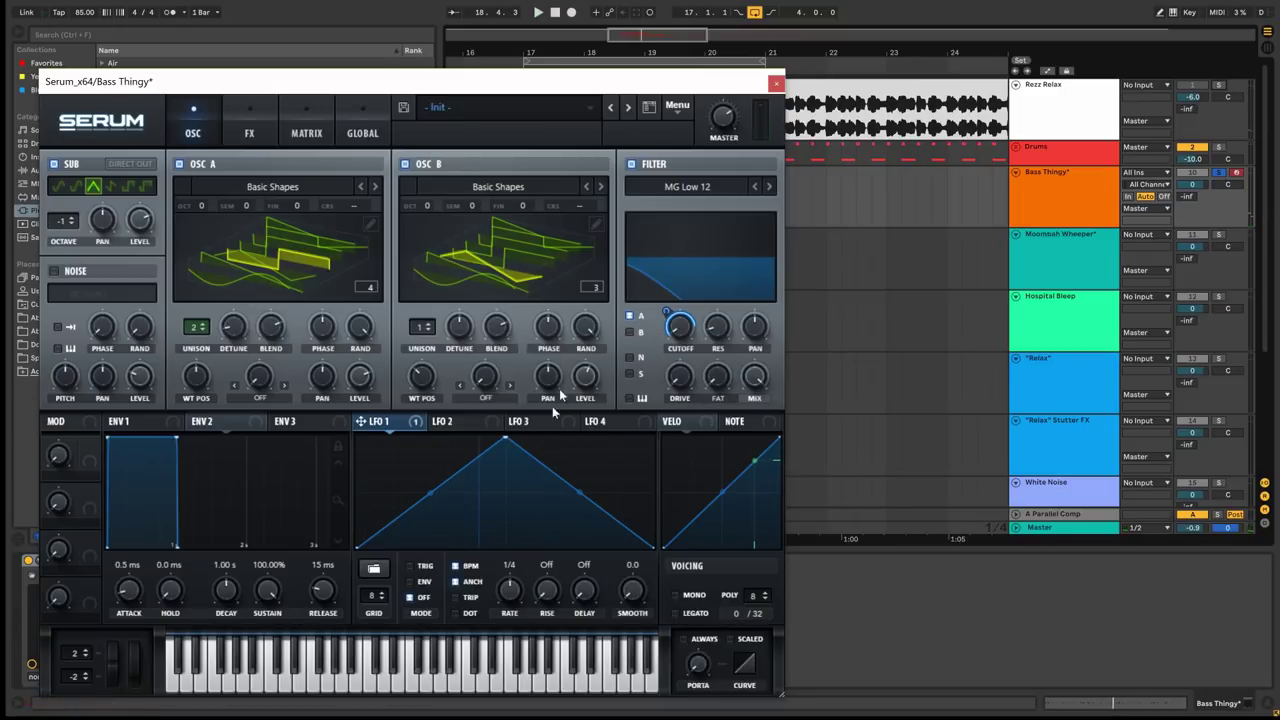
Adjust the LFO 1 modulation of the filter cutoff in the Cutoff track's Serum while the bass plays.
key("space")
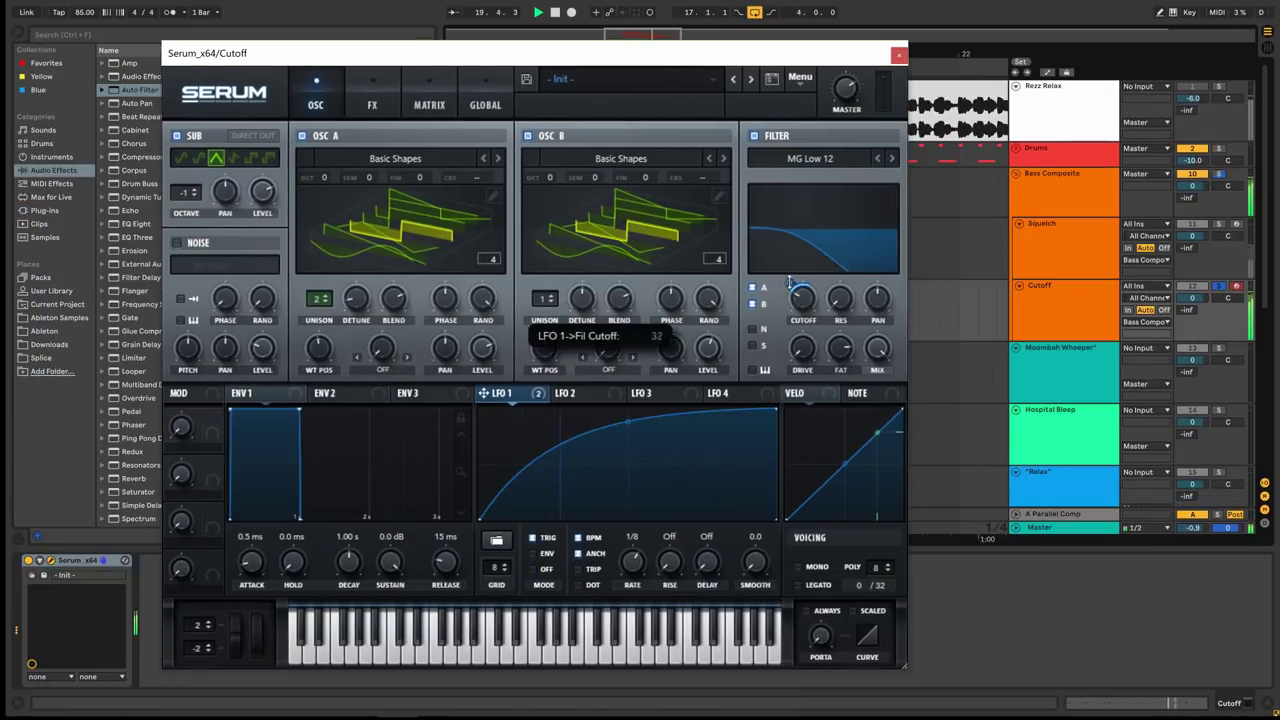
left_click_drag(795, 320, 795, 332)
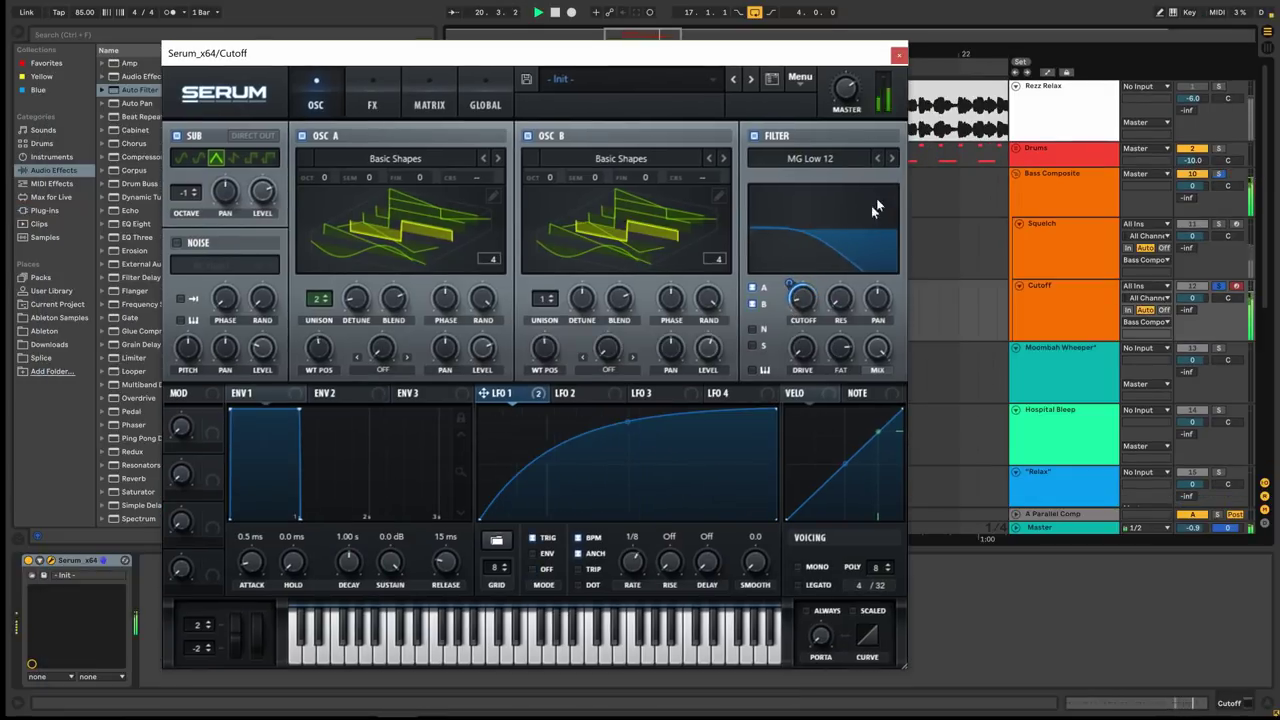
key("space")
Solo the Rezz Relax reference track and audition its bass from bar 17.
left_click(1092, 125)
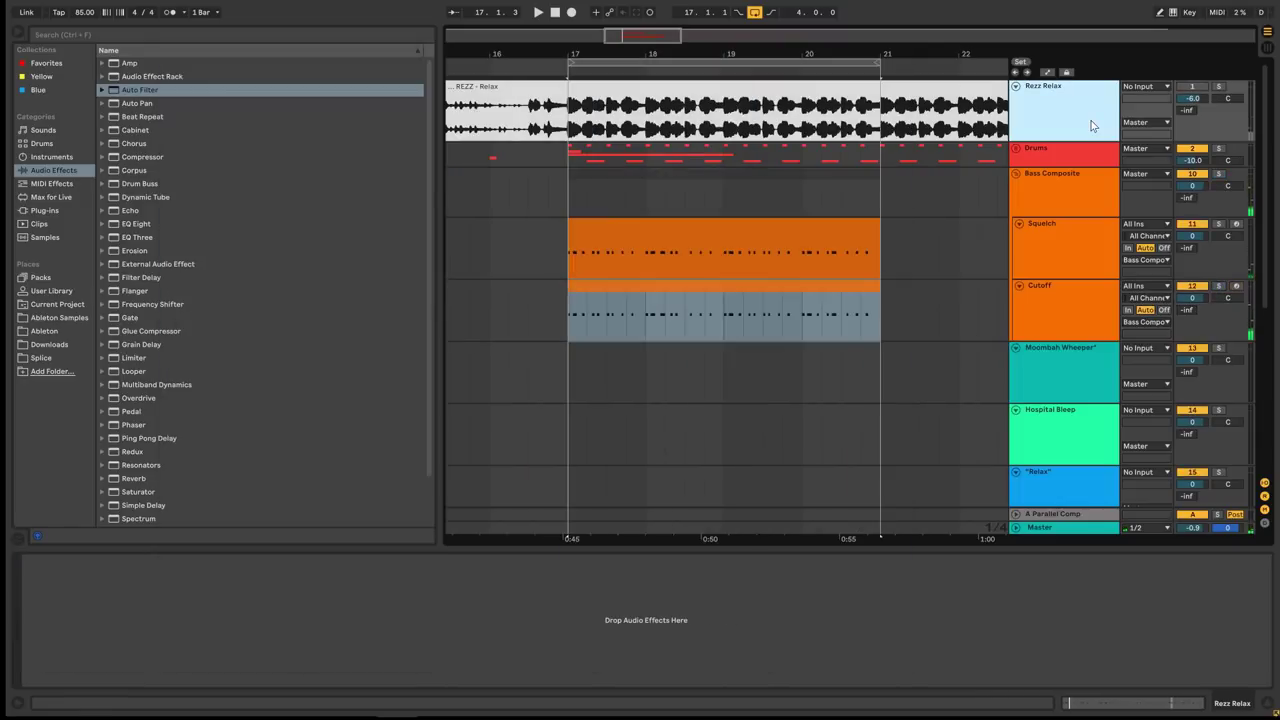
key("space")
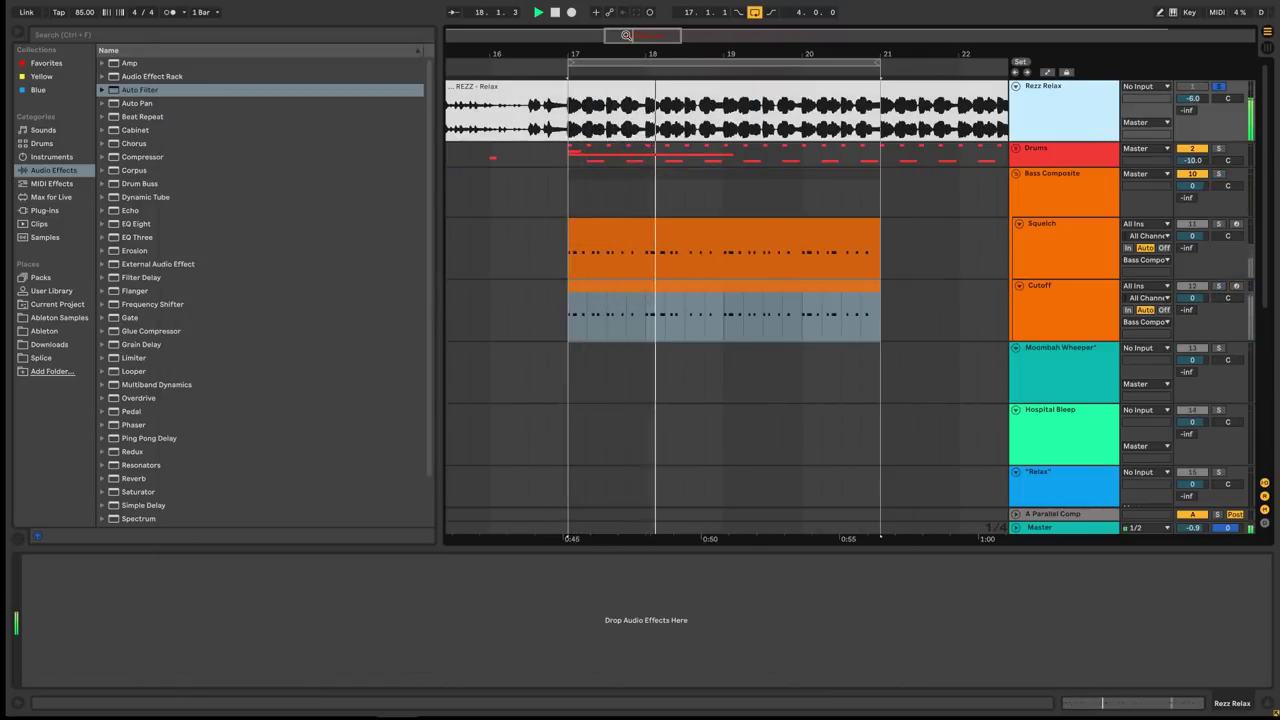
left_click_drag(648, 54, 644, 90)
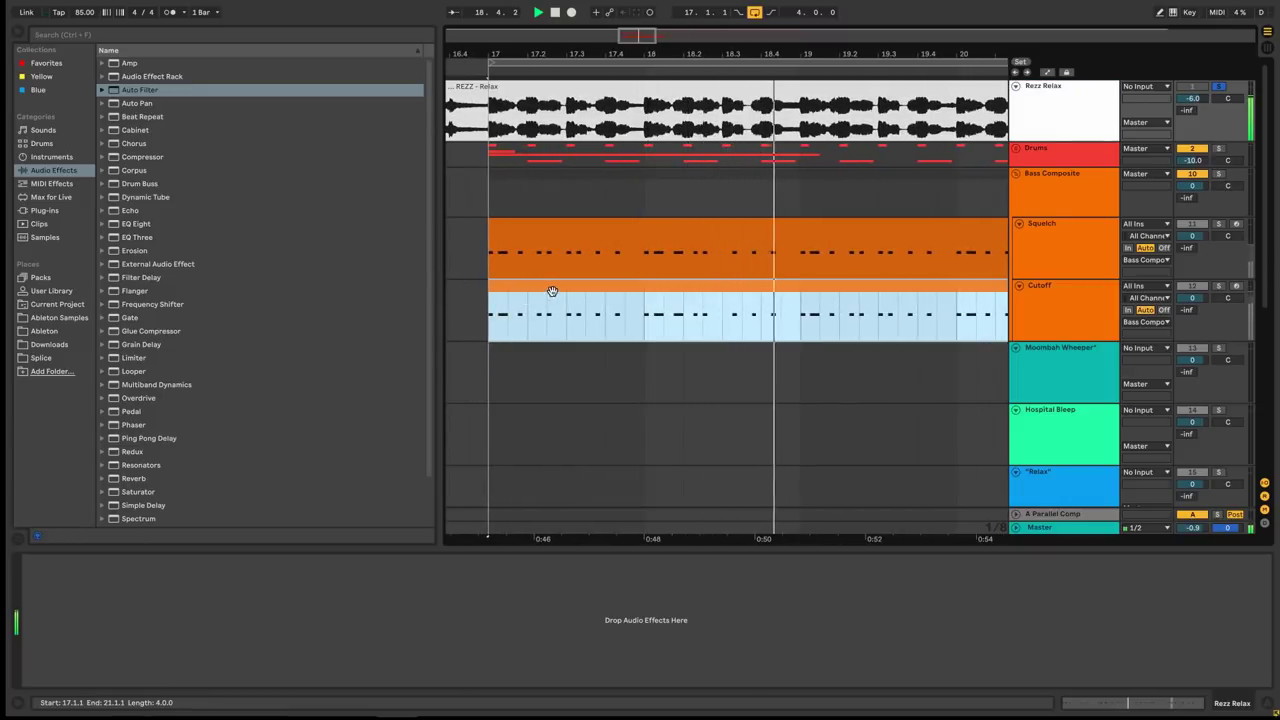
key("space")
key("space")
key("space")
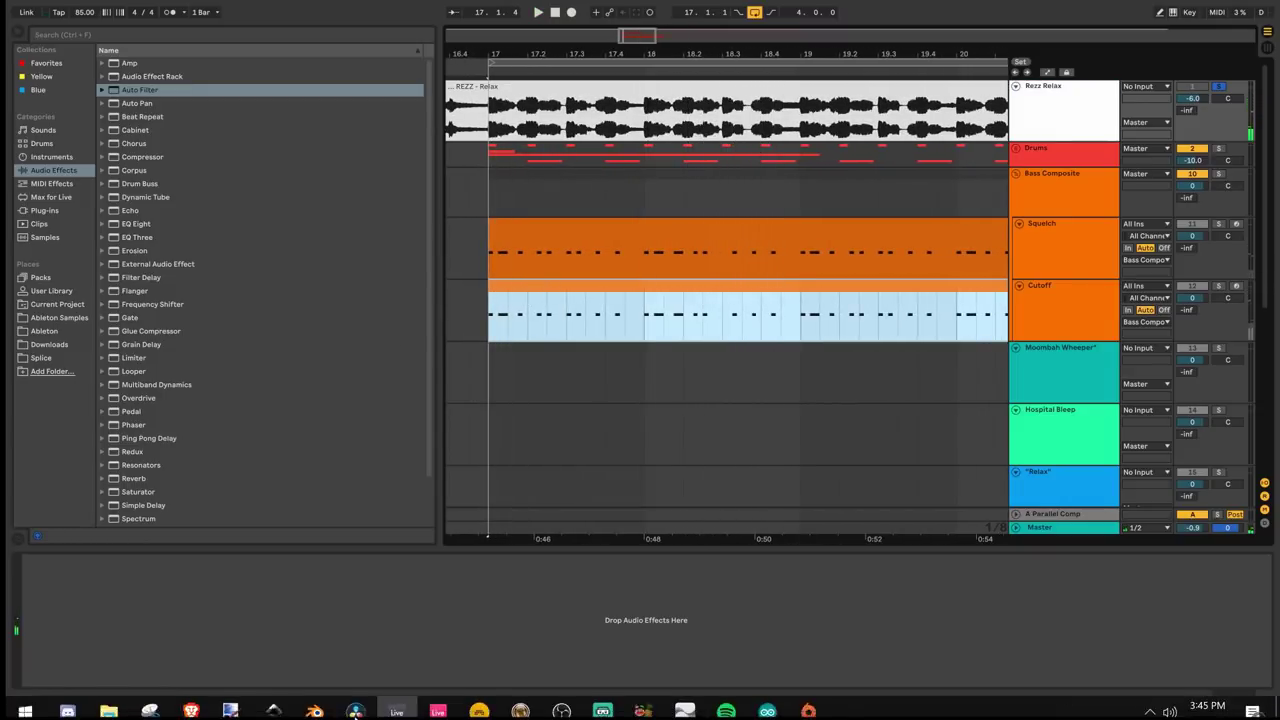
Remove all LFO 1 destinations in the Cutoff track's Serum and close the plug-in window.
left_click(1042, 316)
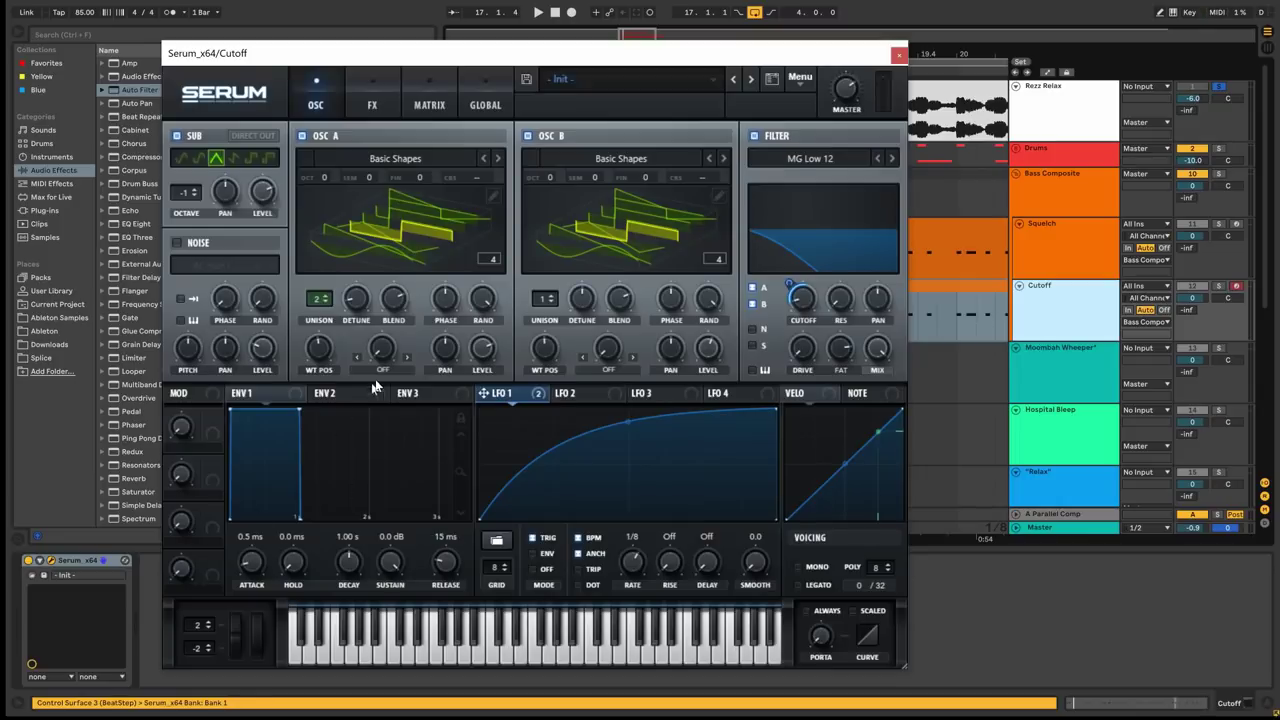
right_click(507, 395)
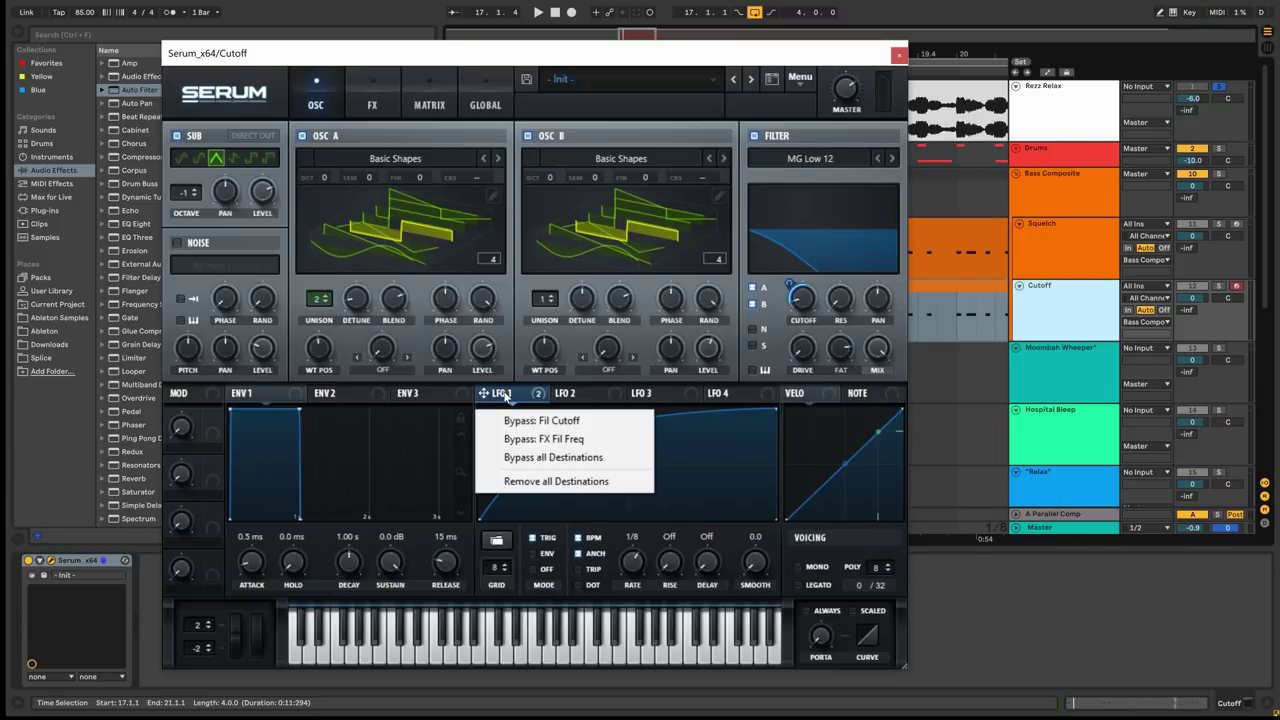
left_click(551, 484)
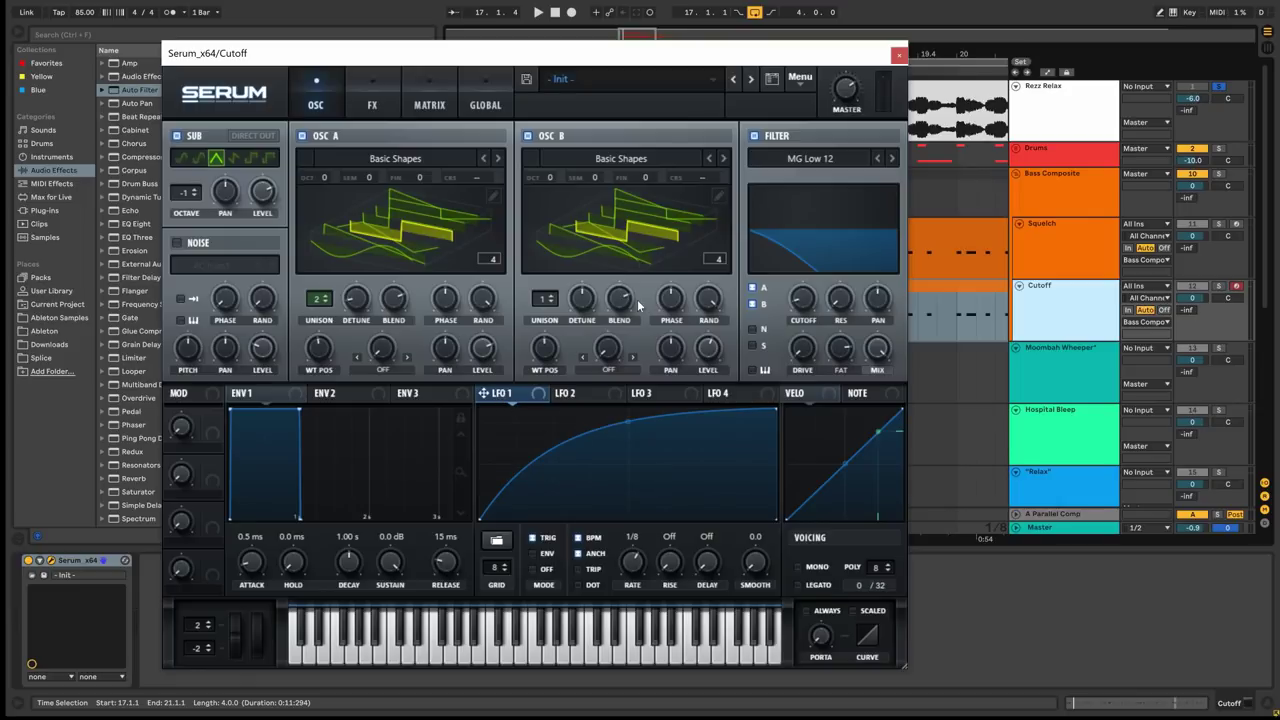
left_click(900, 56)
Unsolo the Rezz Relax track and solo the Cutoff track with its bass clip at bar 17 selected.
left_click_drag(635, 32, 635, 50)
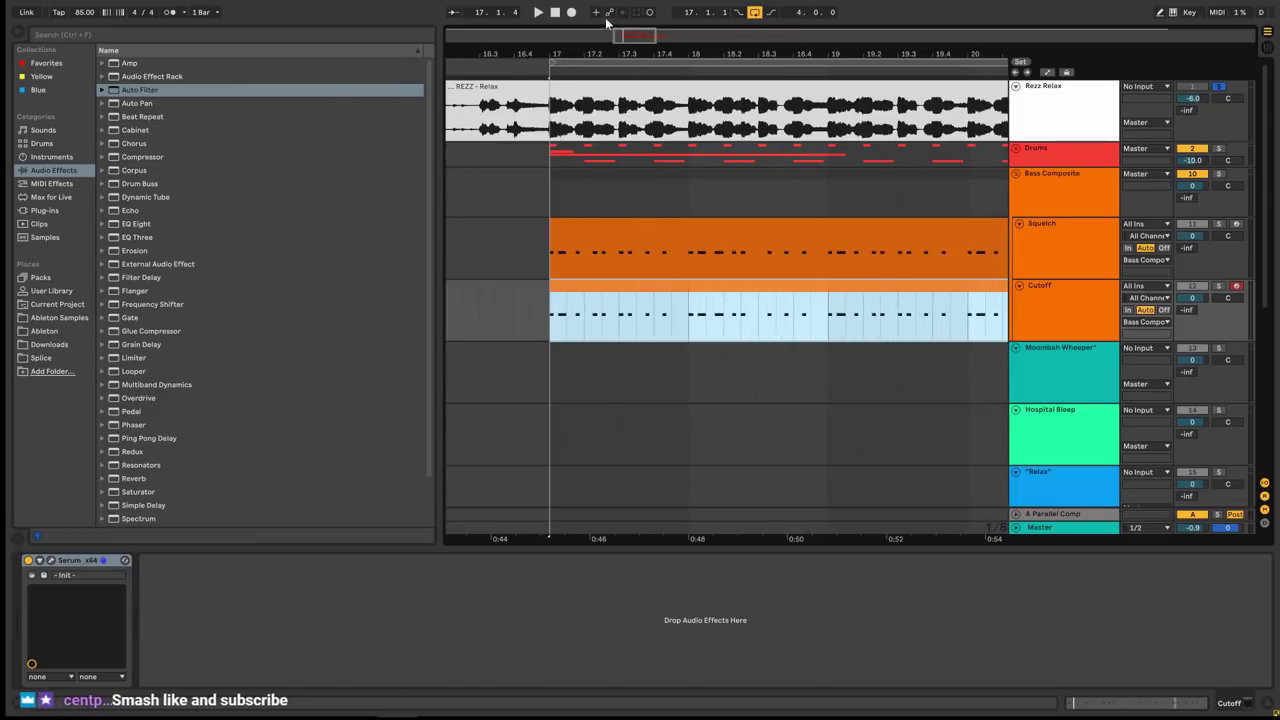
left_click_drag(682, 54, 682, 80)
scroll(968, 152, "down", 1)
scroll(1209, 127, "up", 1)
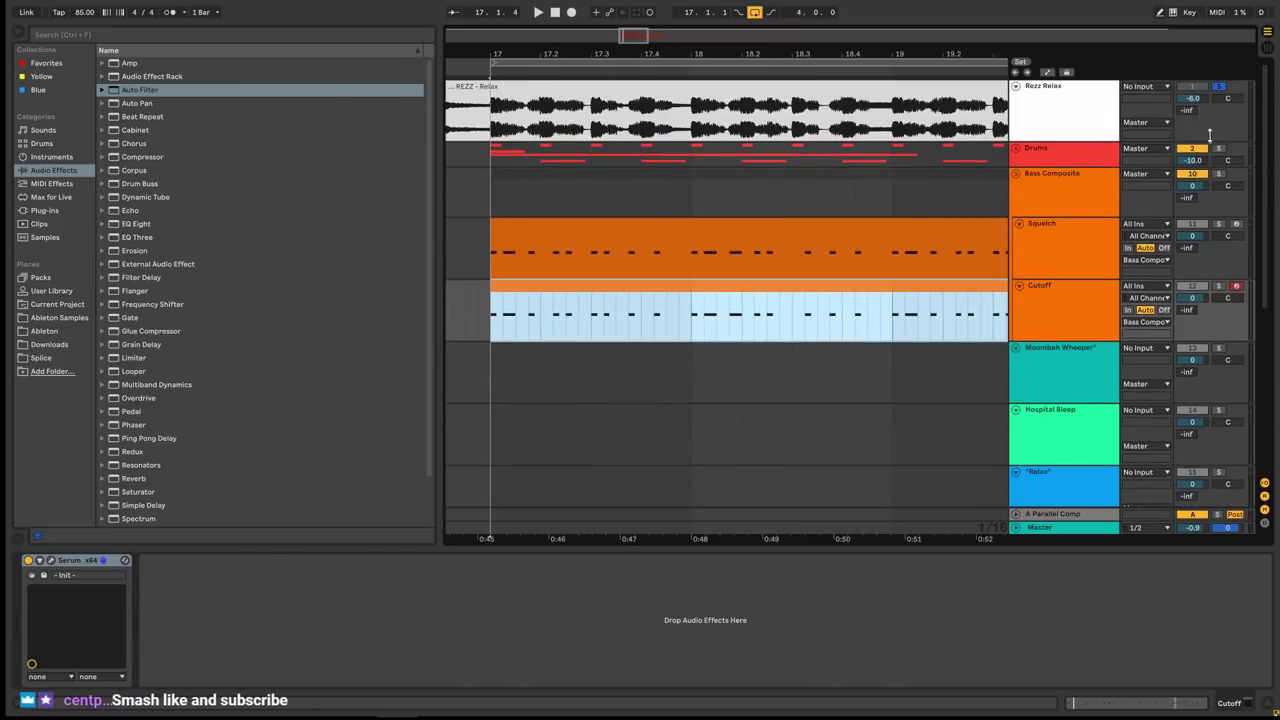
left_click(1220, 88)
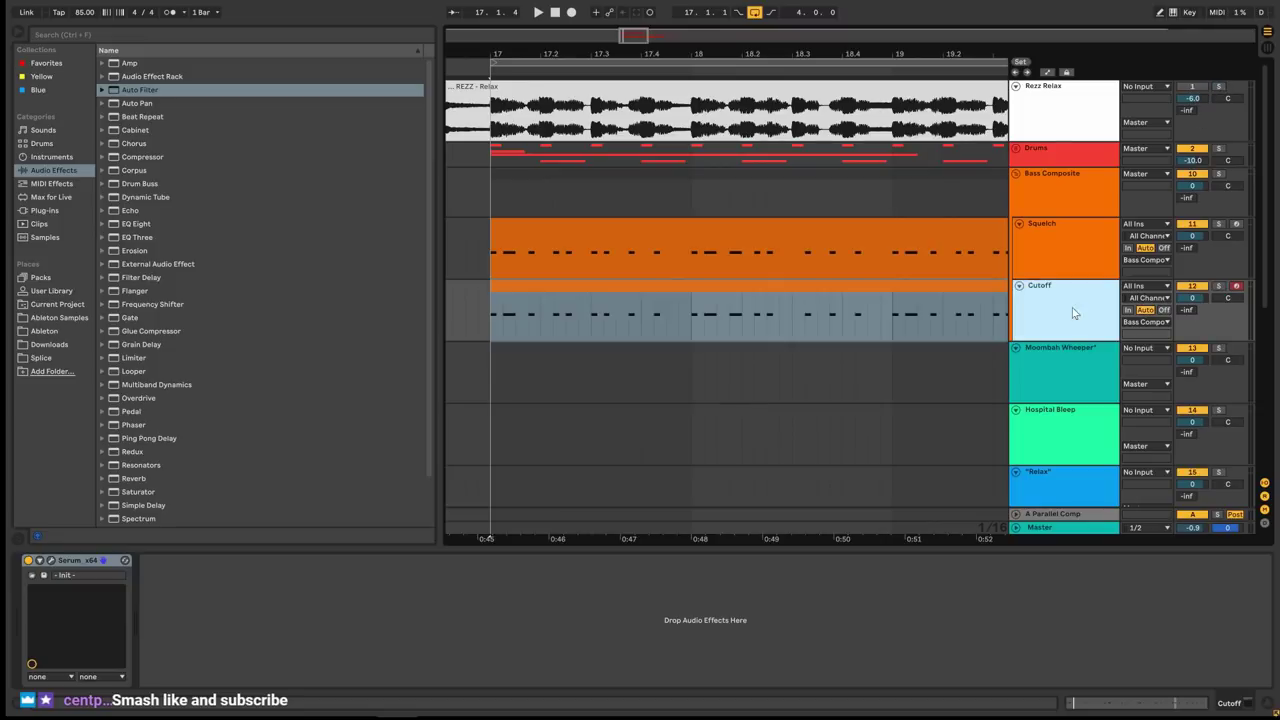
left_click(1218, 287)
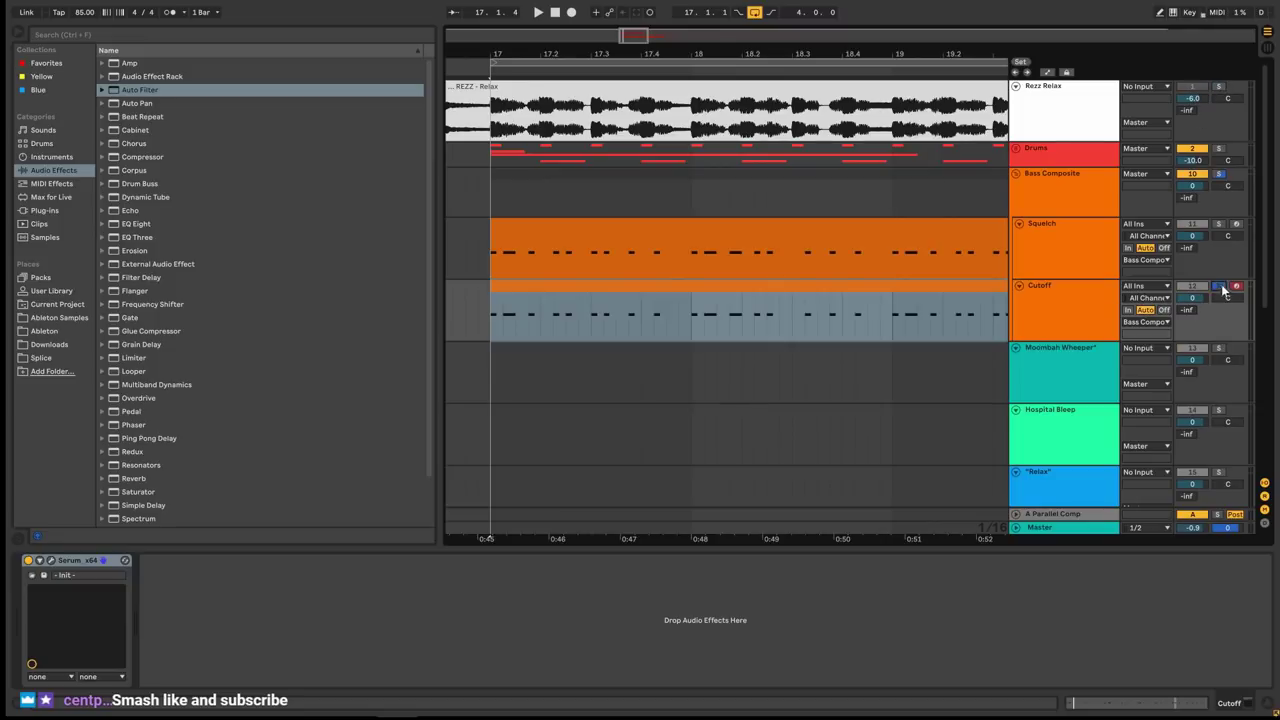
left_click(582, 300)
left_click_drag(633, 36, 585, 274)
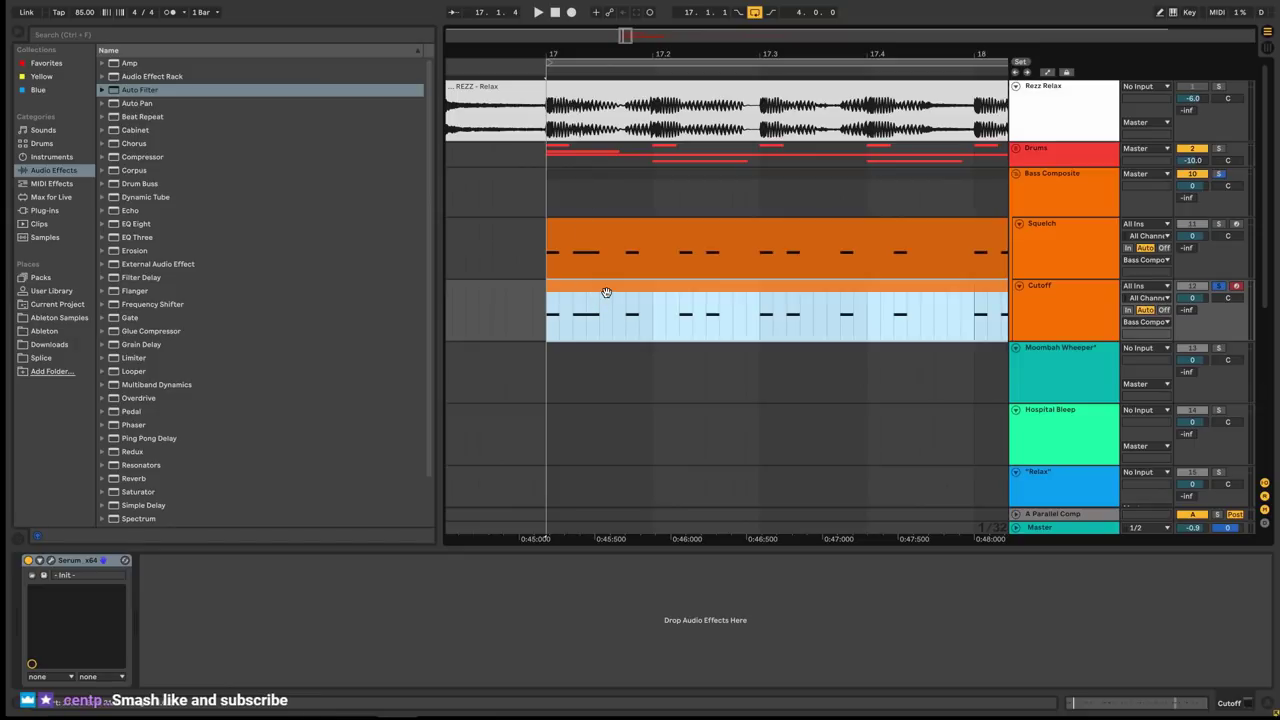
Open the Cutoff track's bass clip in the note editor and audition it from bar 17.
double_click(631, 288)
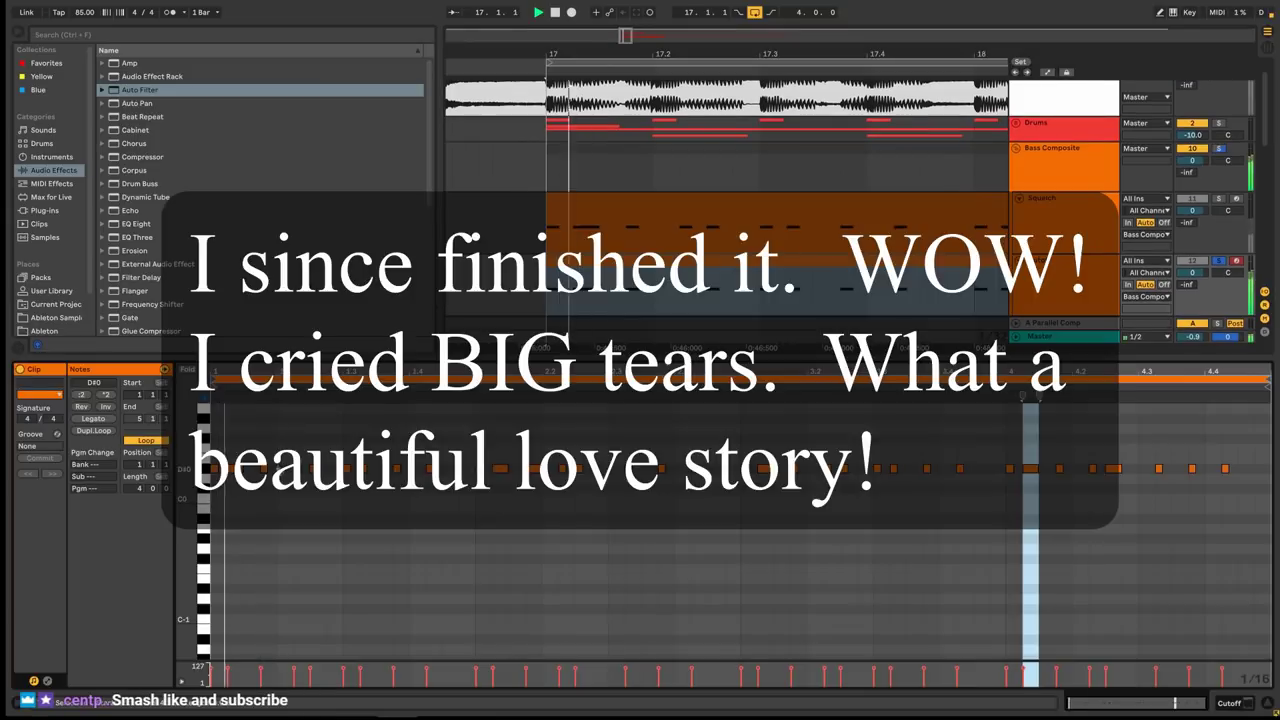
key("space")
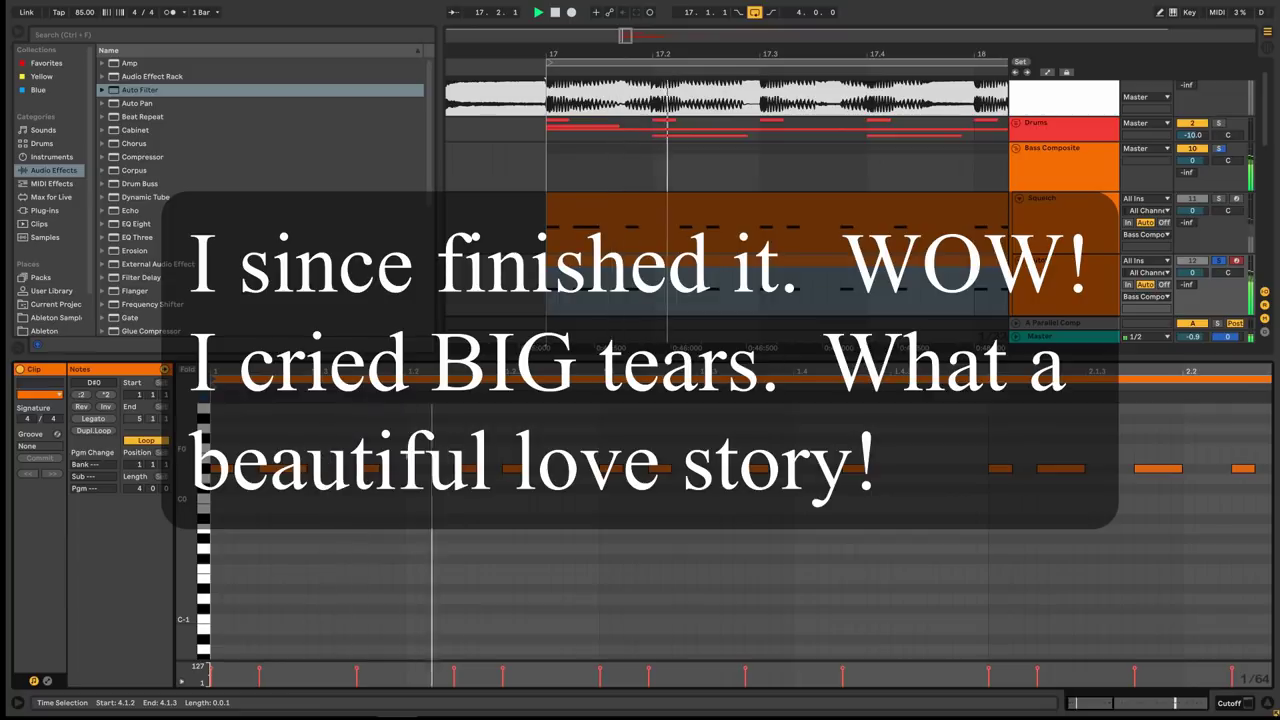
key("space")
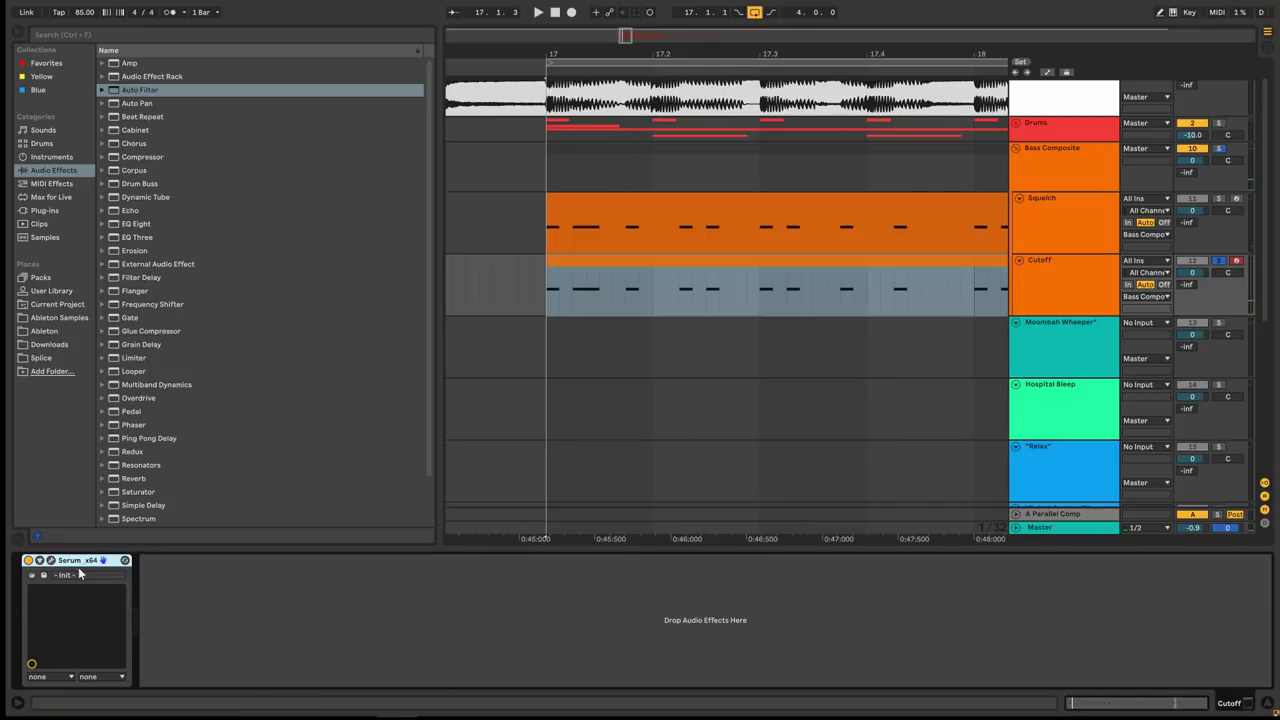
Expose the Cutoff track's Serum filter cutoff as a configured device parameter, then close the plug-in window and leave Configure mode.
left_click(51, 560)
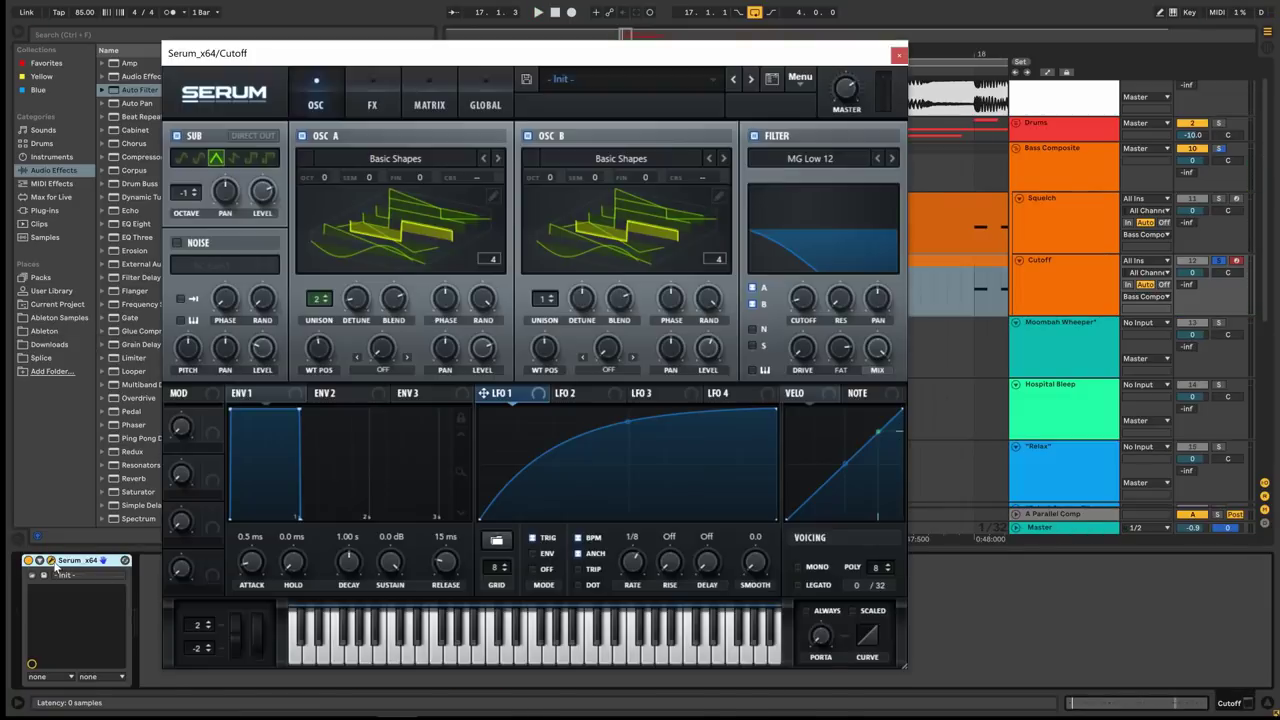
right_click(800, 300)
left_click(783, 292)
left_click(39, 560)
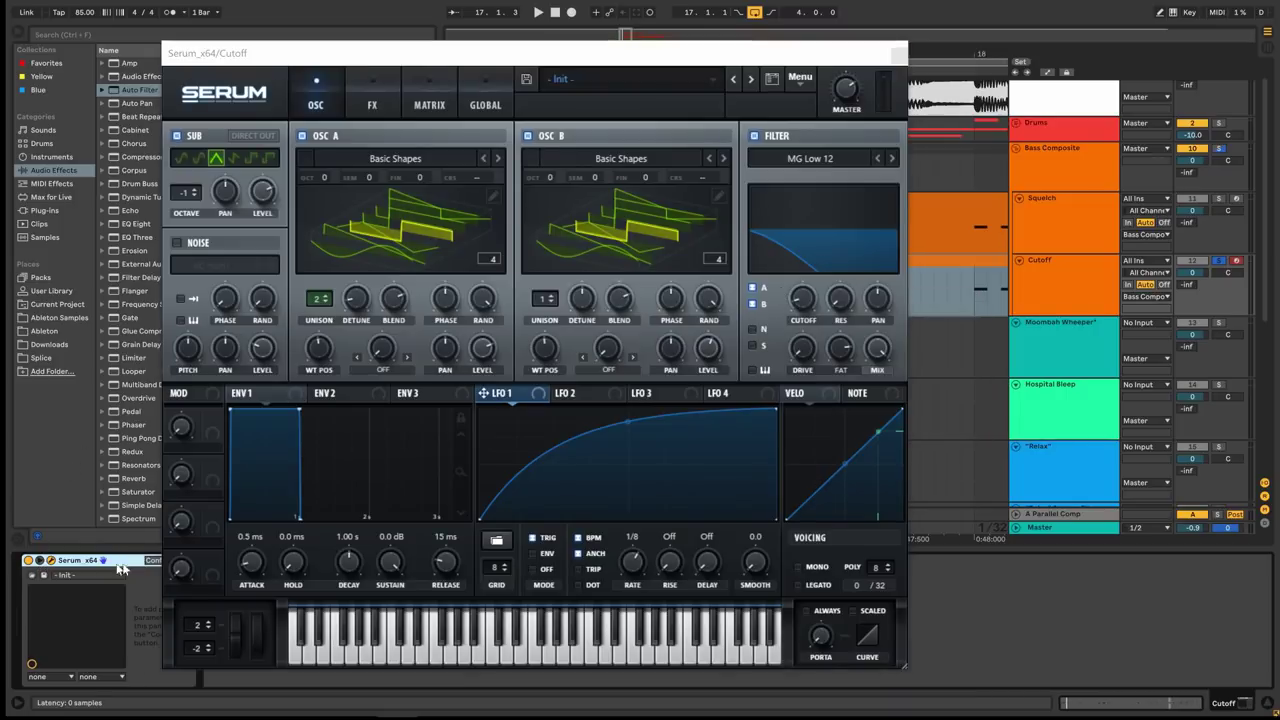
left_click_drag(452, 62, 625, 28)
left_click(165, 560)
left_click(979, 265)
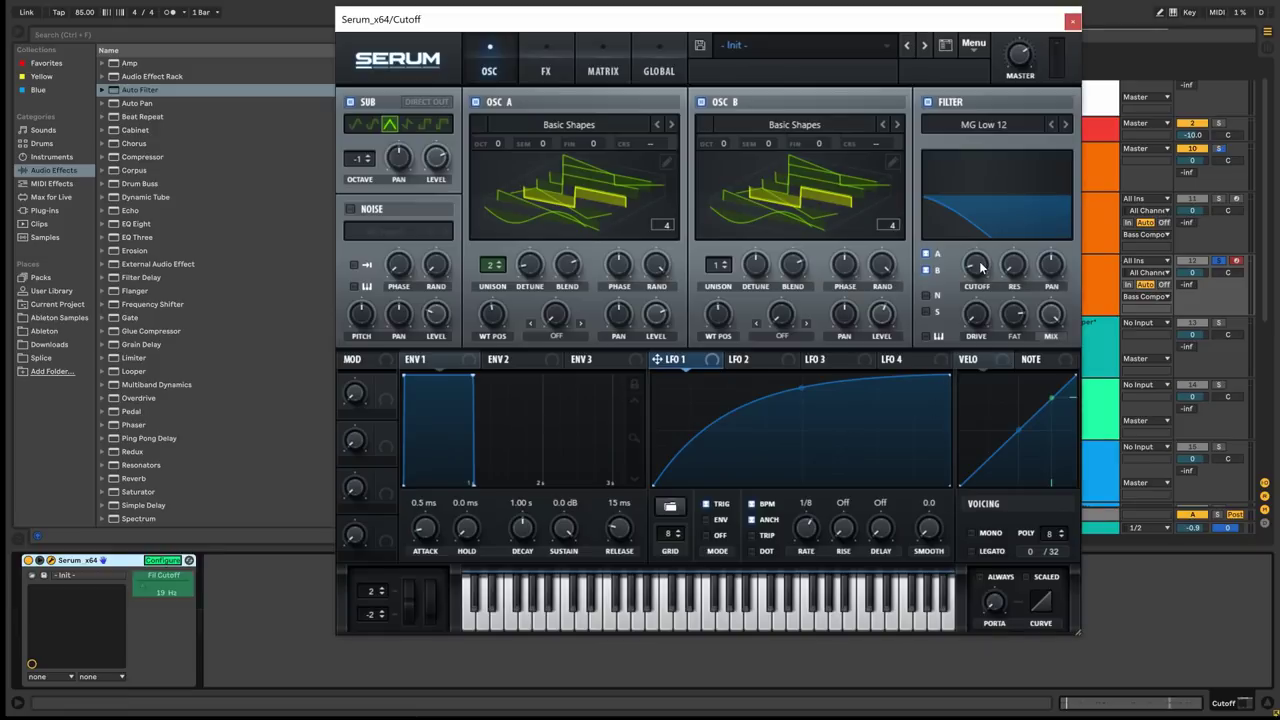
left_click(1072, 21)
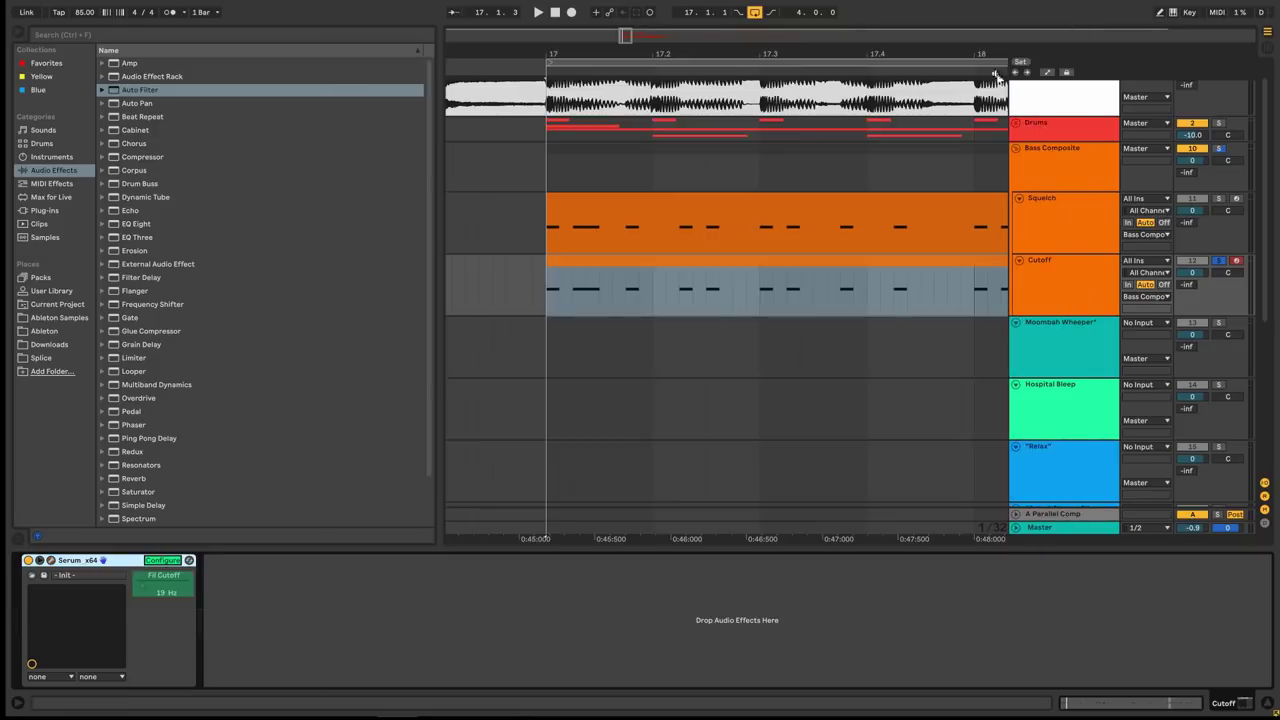
left_click(161, 561)
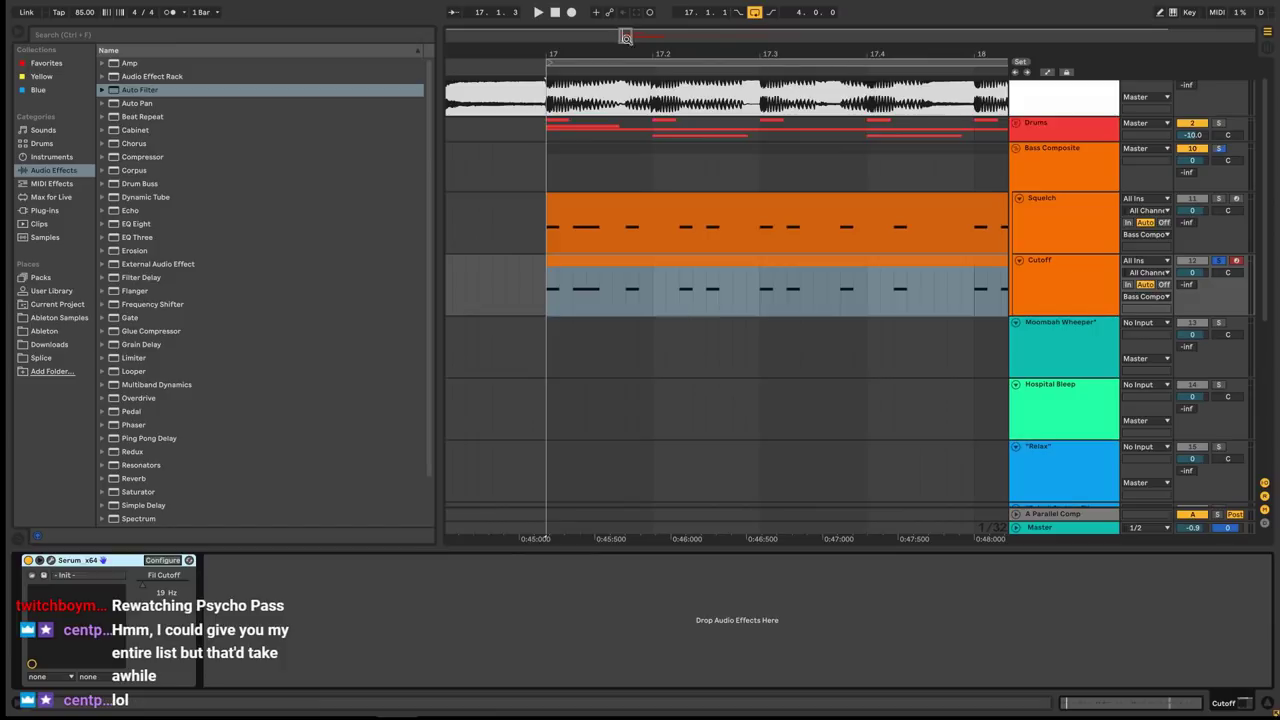
Draw a Fil Cutoff automation peak over the second bass note of bar 17 on the Cutoff track, ending at 0.24, and audition it.
left_click_drag(626, 36, 622, 35)
key("a")
left_click(653, 309)
mouse_move(679, 309)
left_mouse_down()
mouse_move(679, 288)
mouse_move(706, 303)
mouse_move(680, 276)
mouse_move(655, 303)
left_mouse_up()
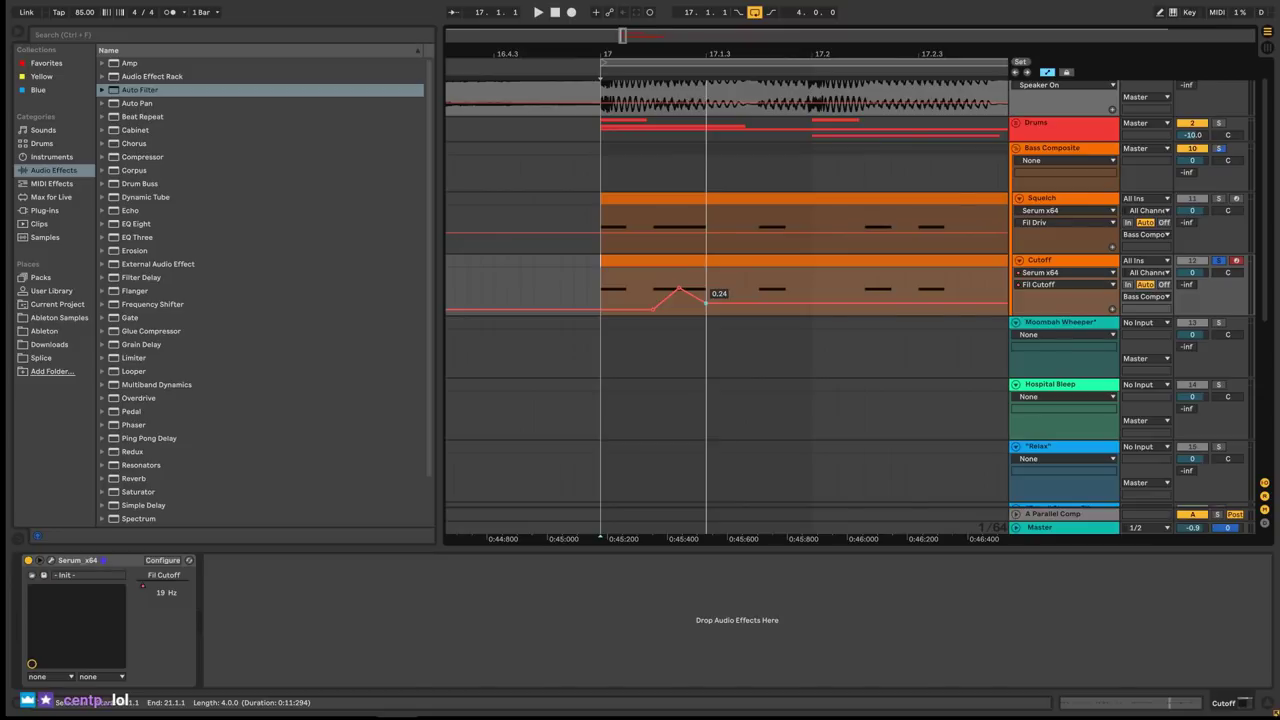
key("space")
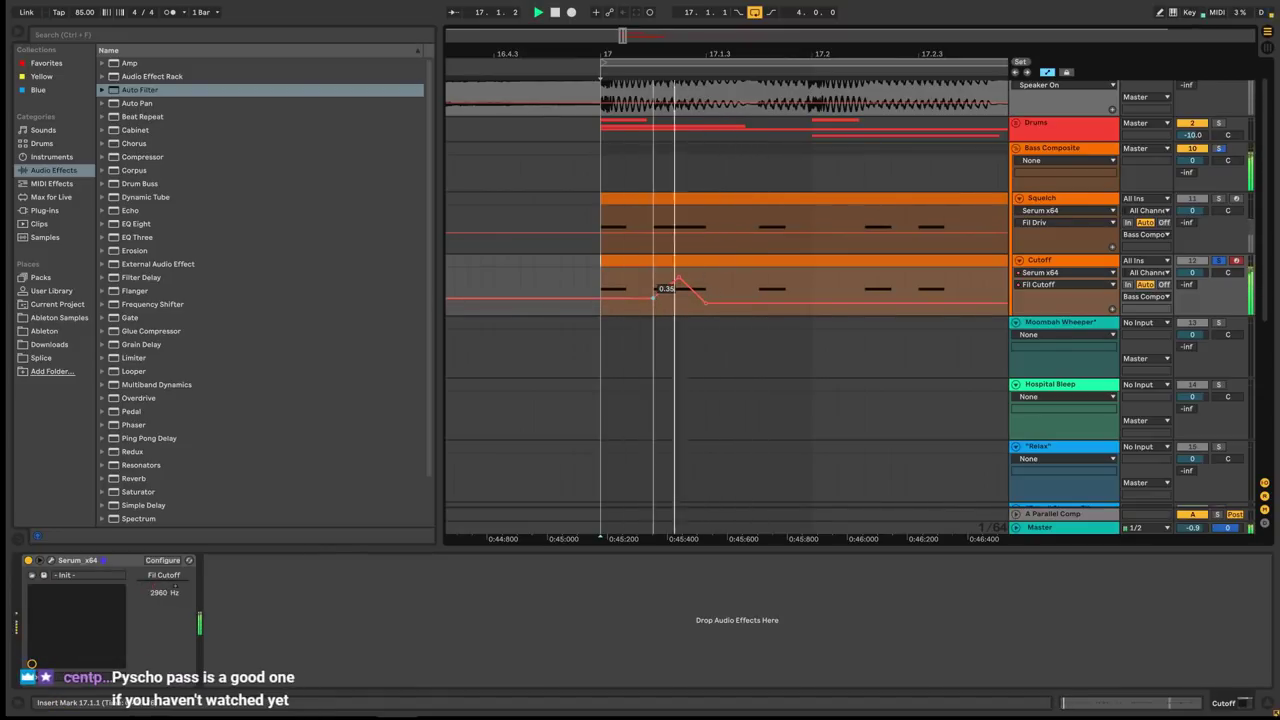
key("space")
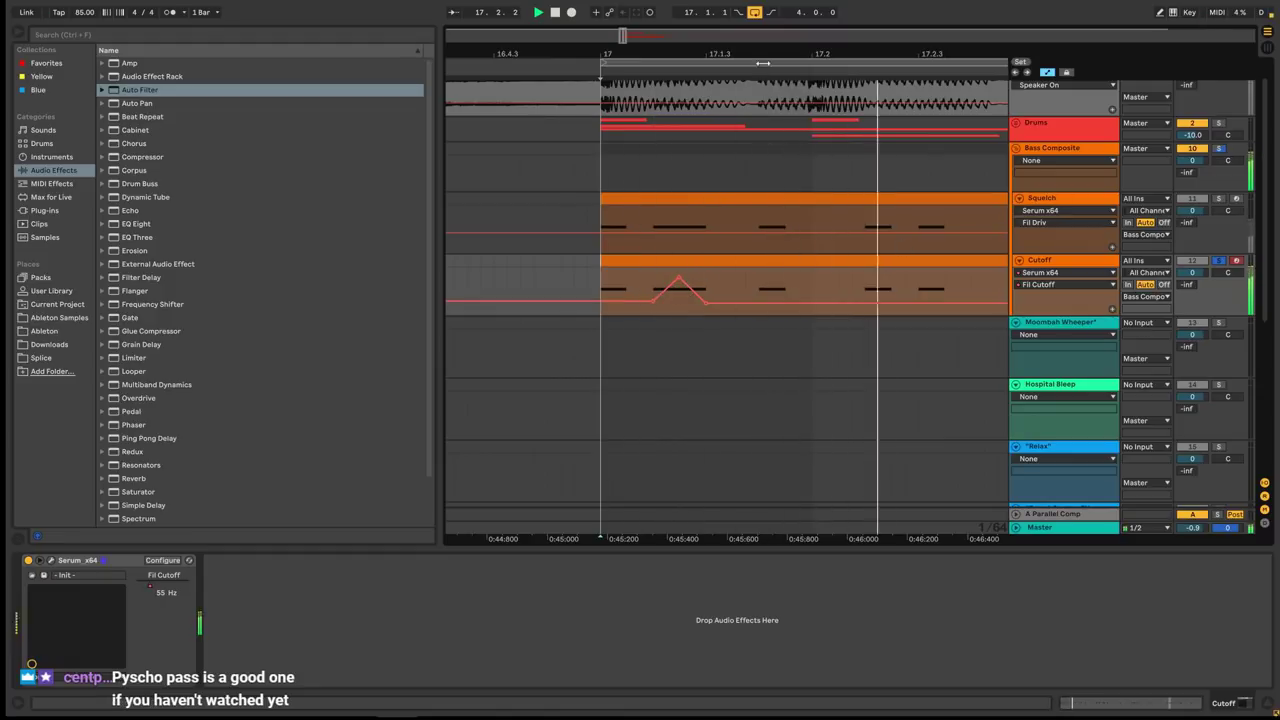
key("space")
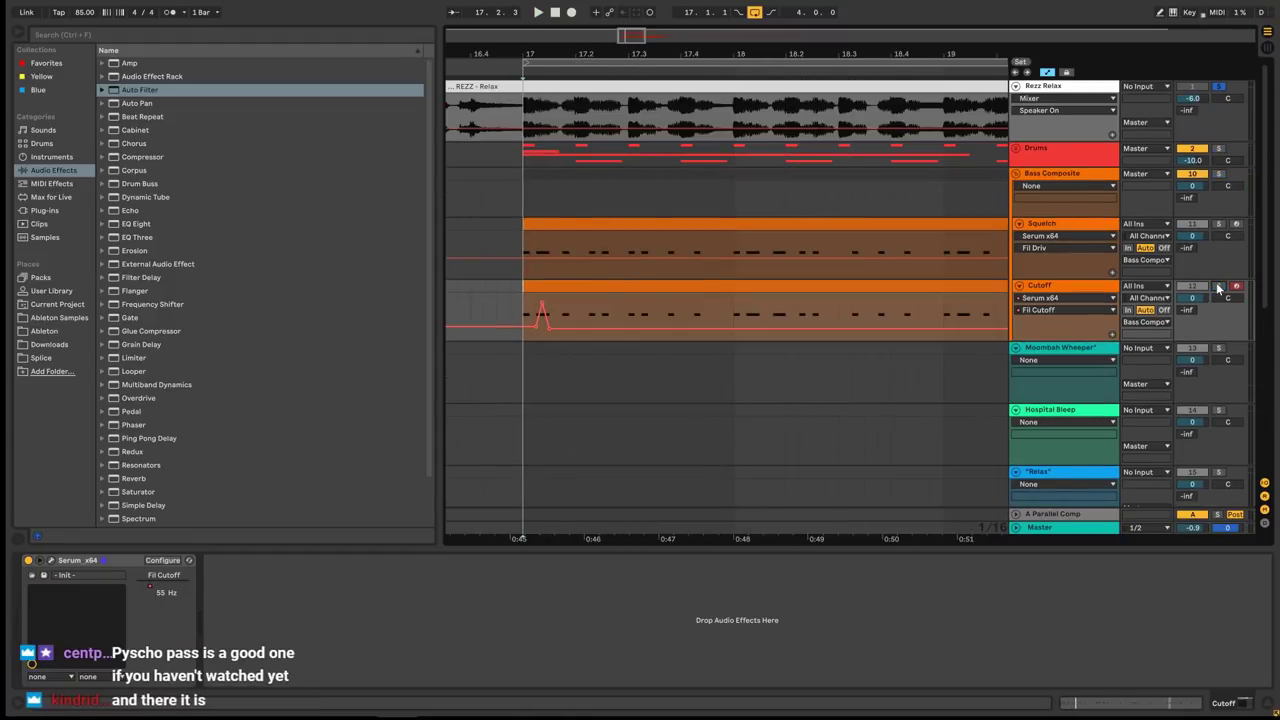
Audition the soloed Rezz Relax reference, then play the Squelch and Cutoff bass layers from bar 17 for comparison.
key("space")
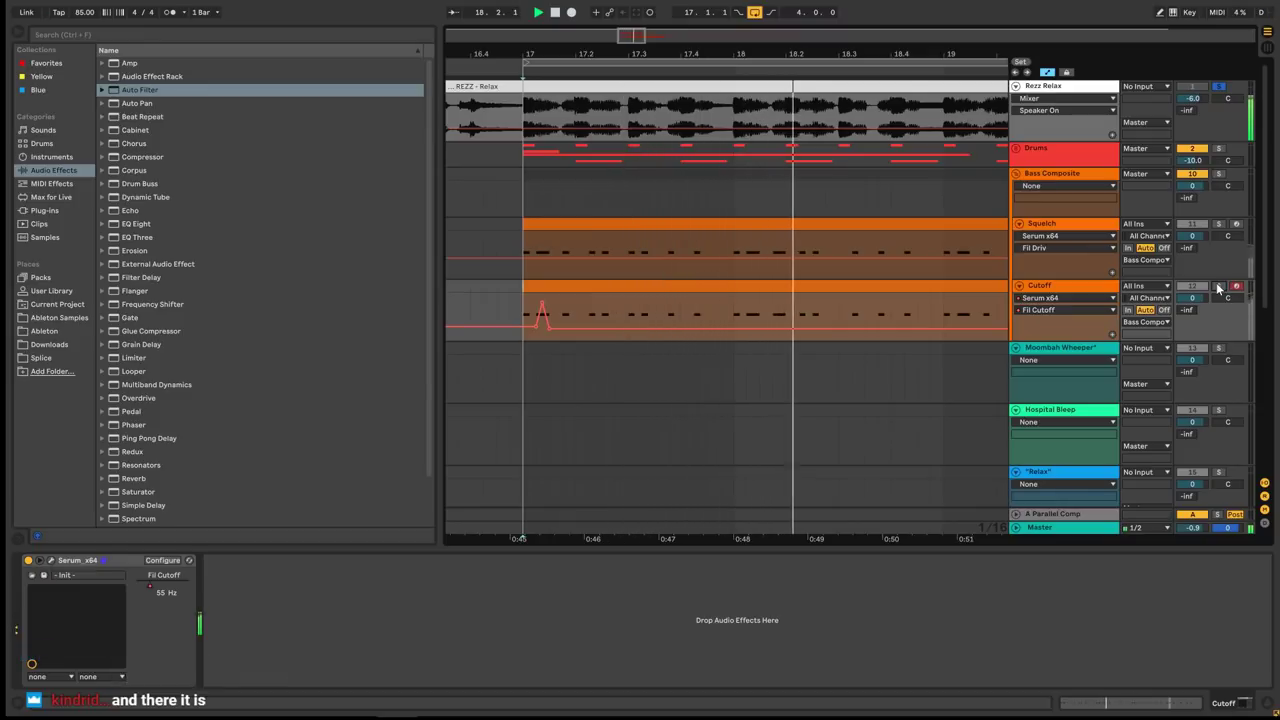
left_click_drag(628, 34, 627, 35)
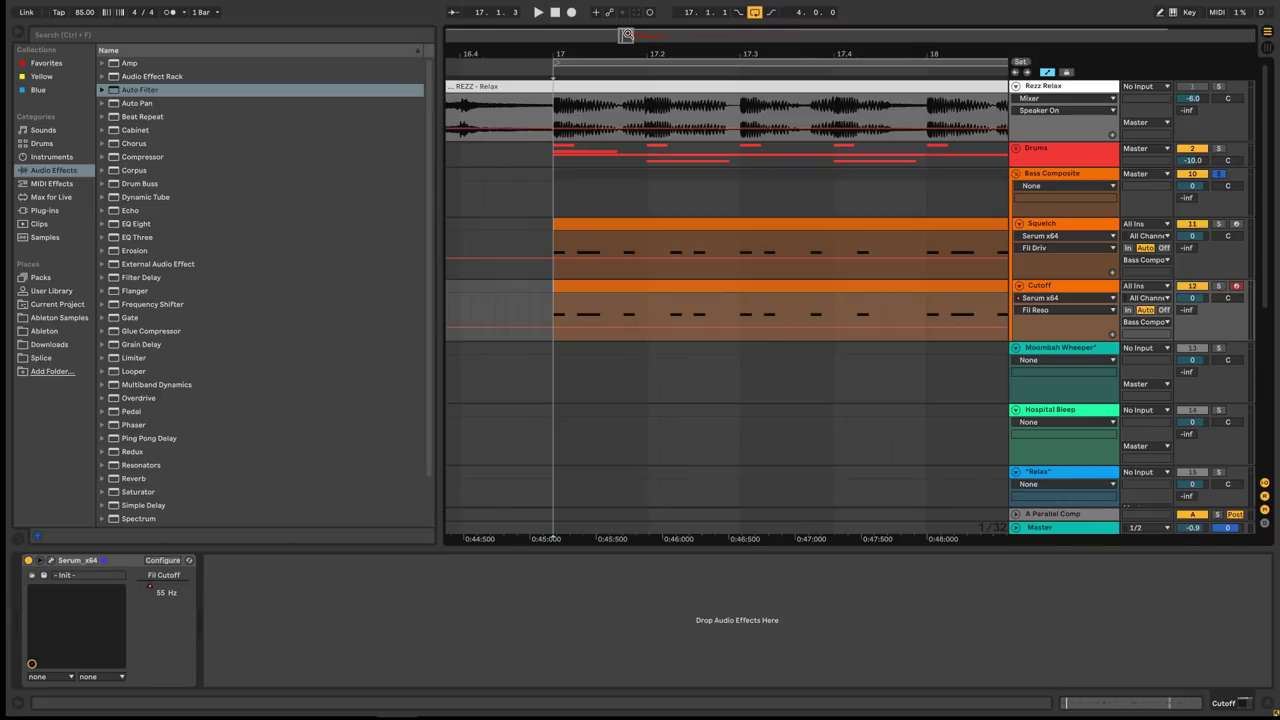
left_click_drag(622, 38, 534, 237)
left_click(551, 290)
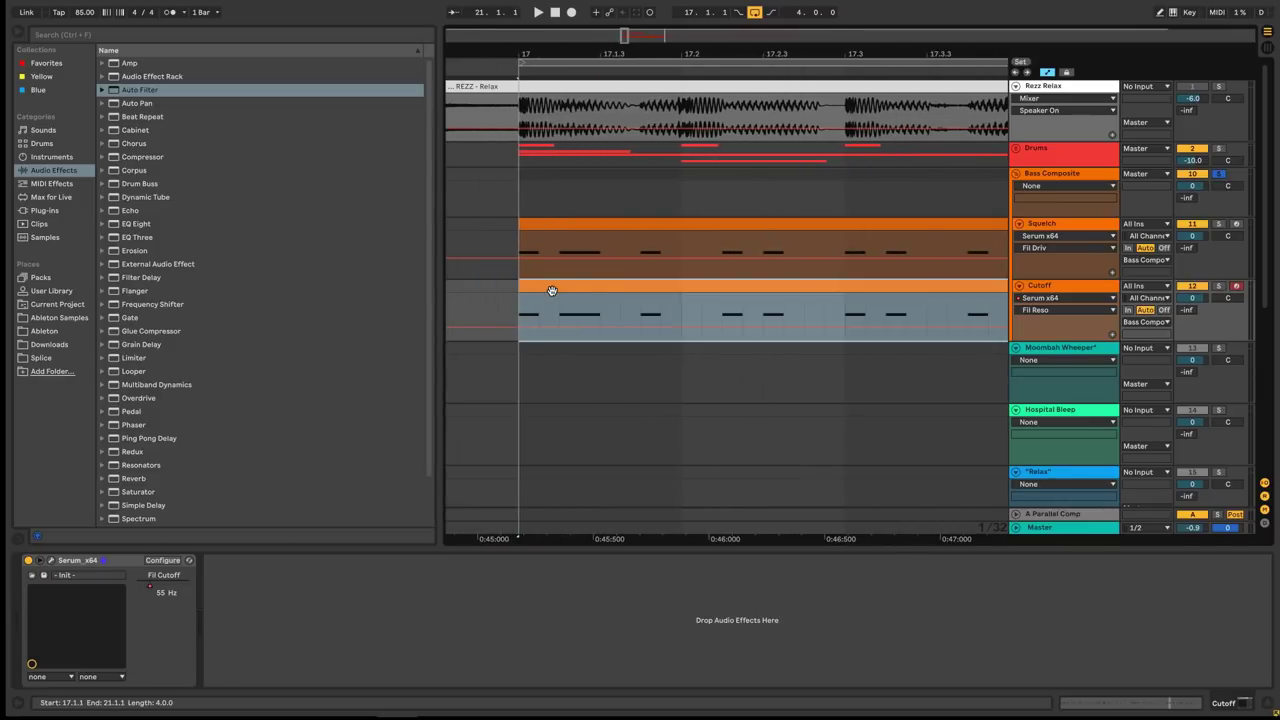
key("space")
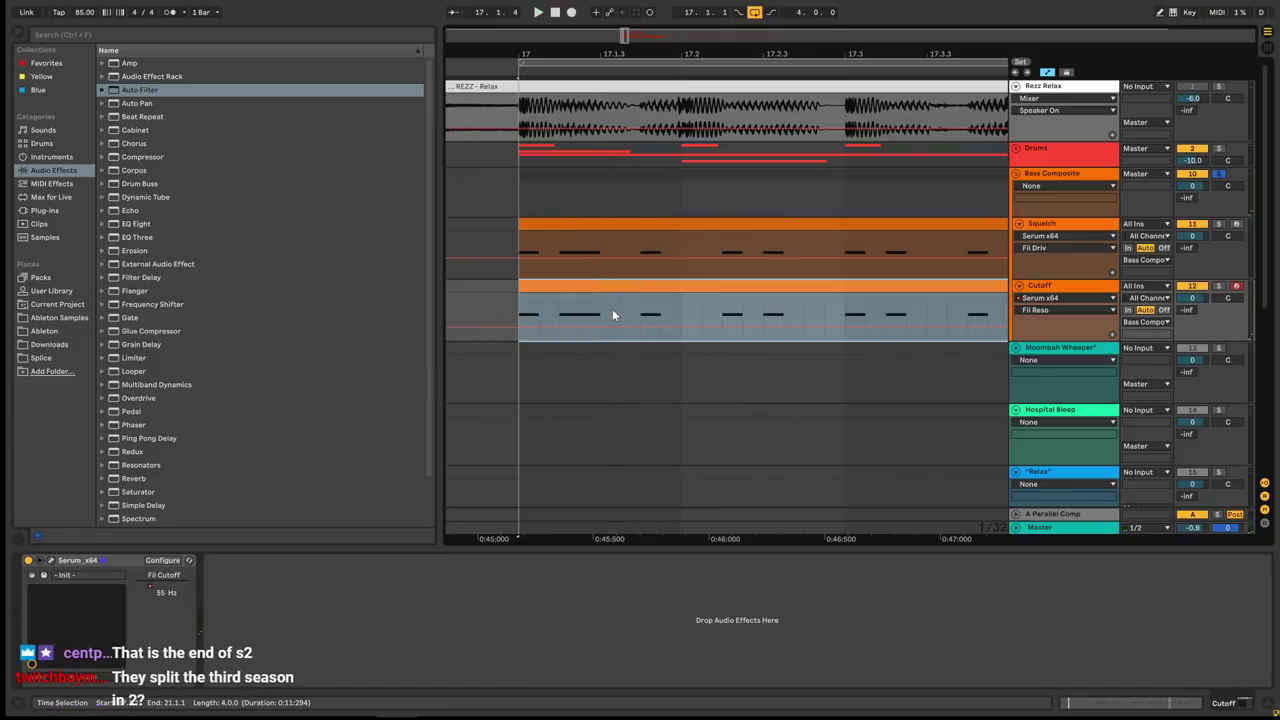
key("space")
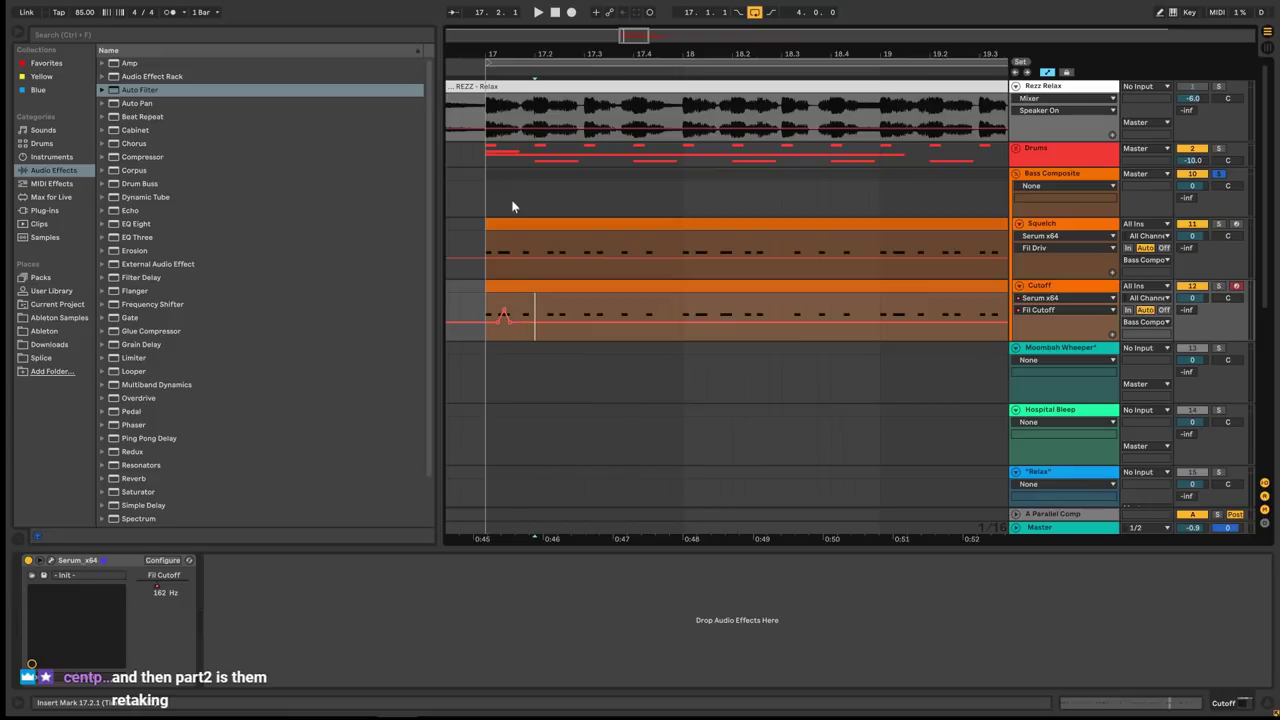
Copy the Cutoff track's section from 17.1.1 to 17.1.3 with its filter cutoff peak, paste it at 18.1.1, and audition it.
left_click_drag(632, 37, 624, 60)
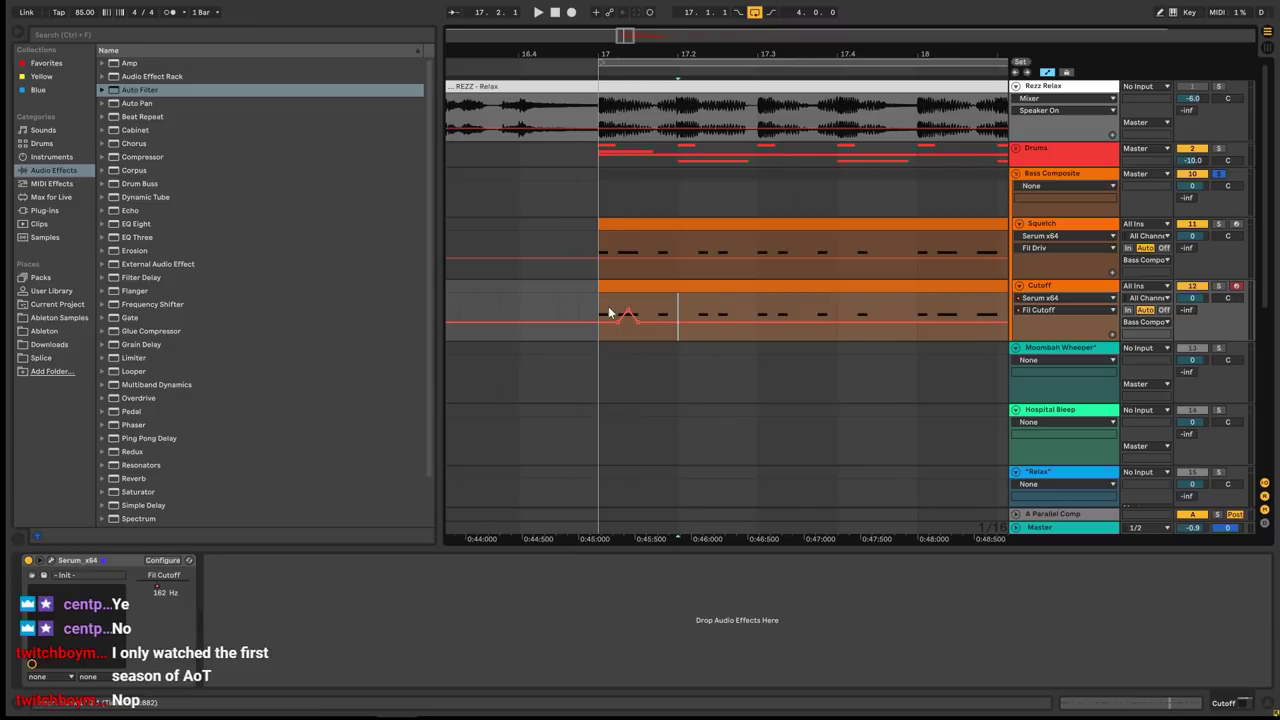
left_click(652, 286)
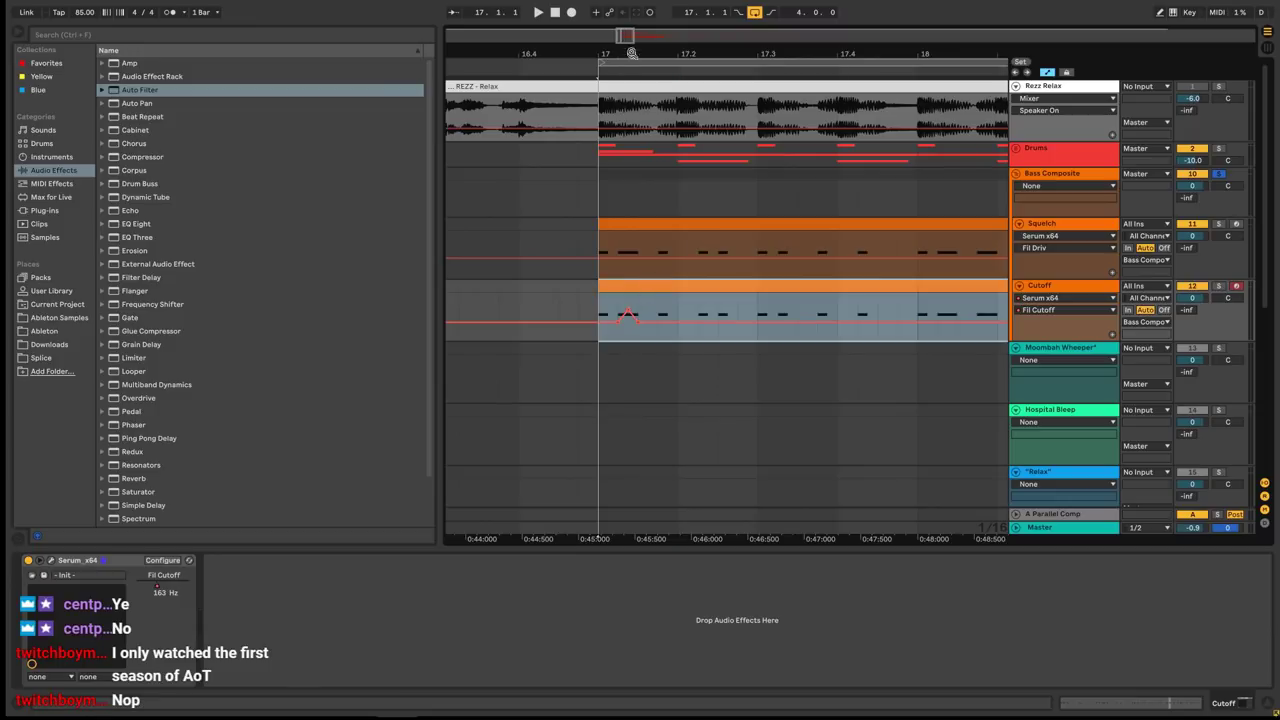
left_click_drag(627, 37, 637, 41)
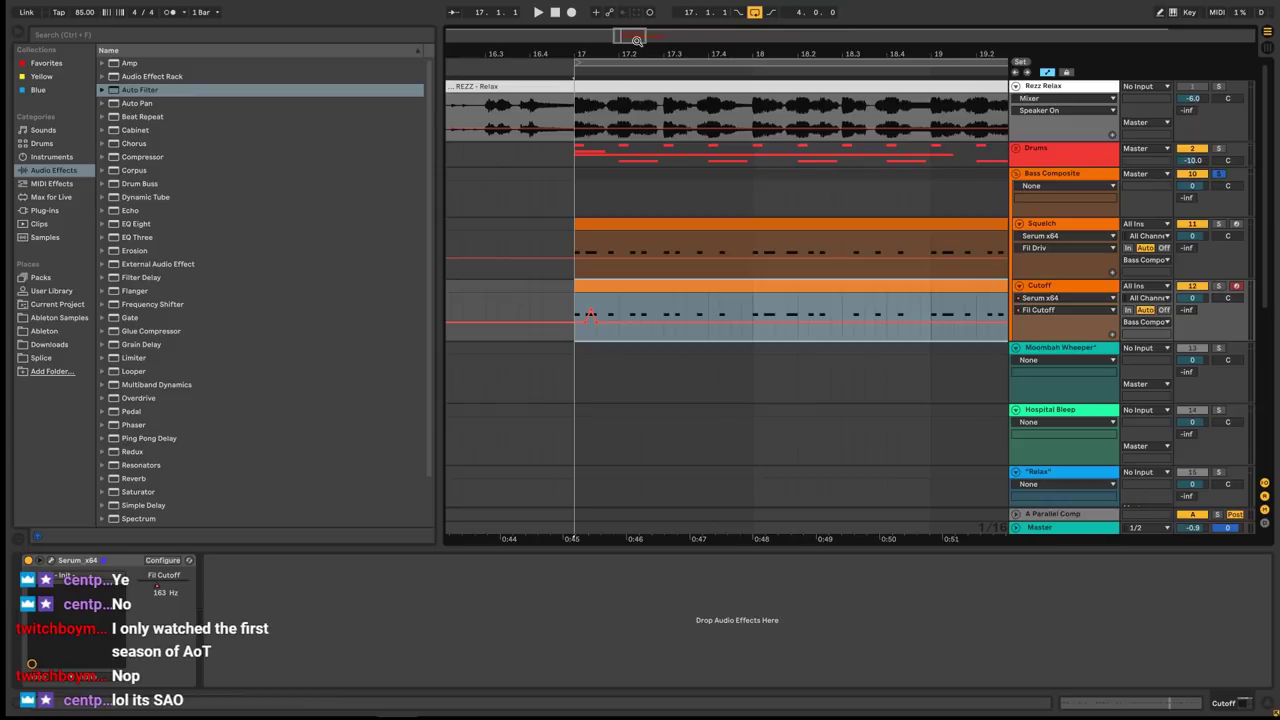
left_click(576, 306)
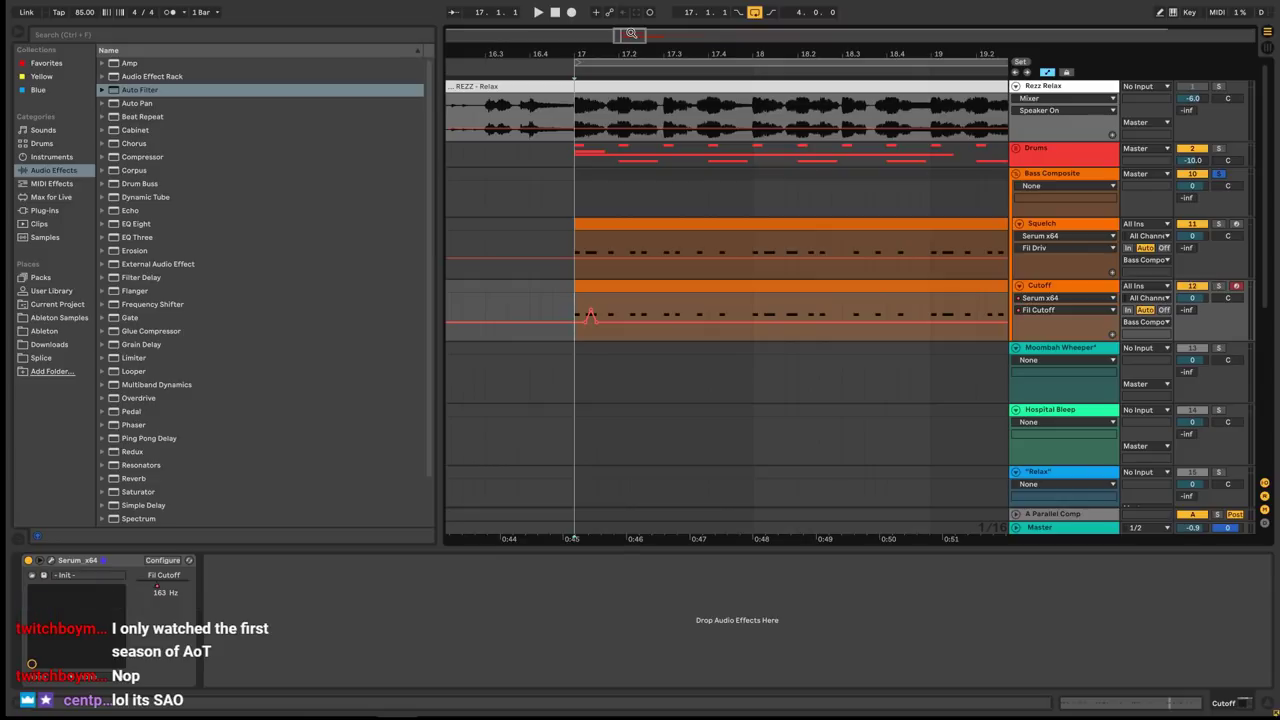
left_click_drag(631, 34, 630, 36)
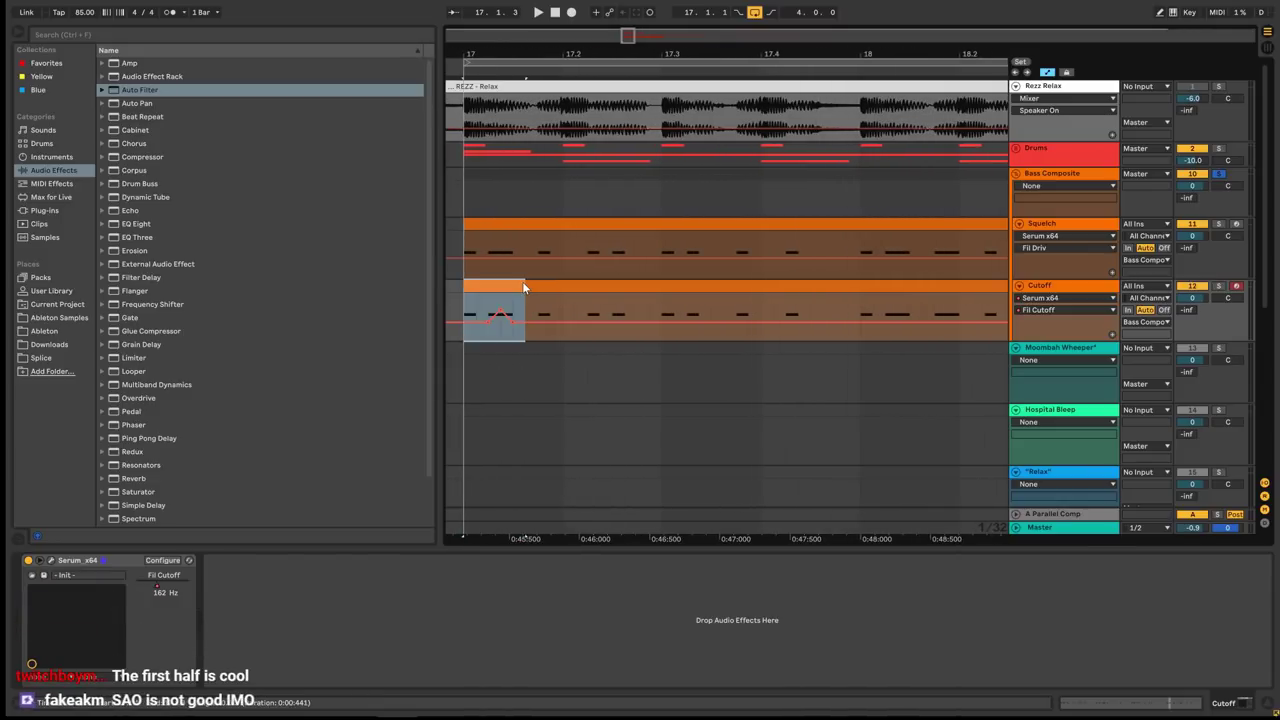
left_click_drag(521, 285, 516, 285)
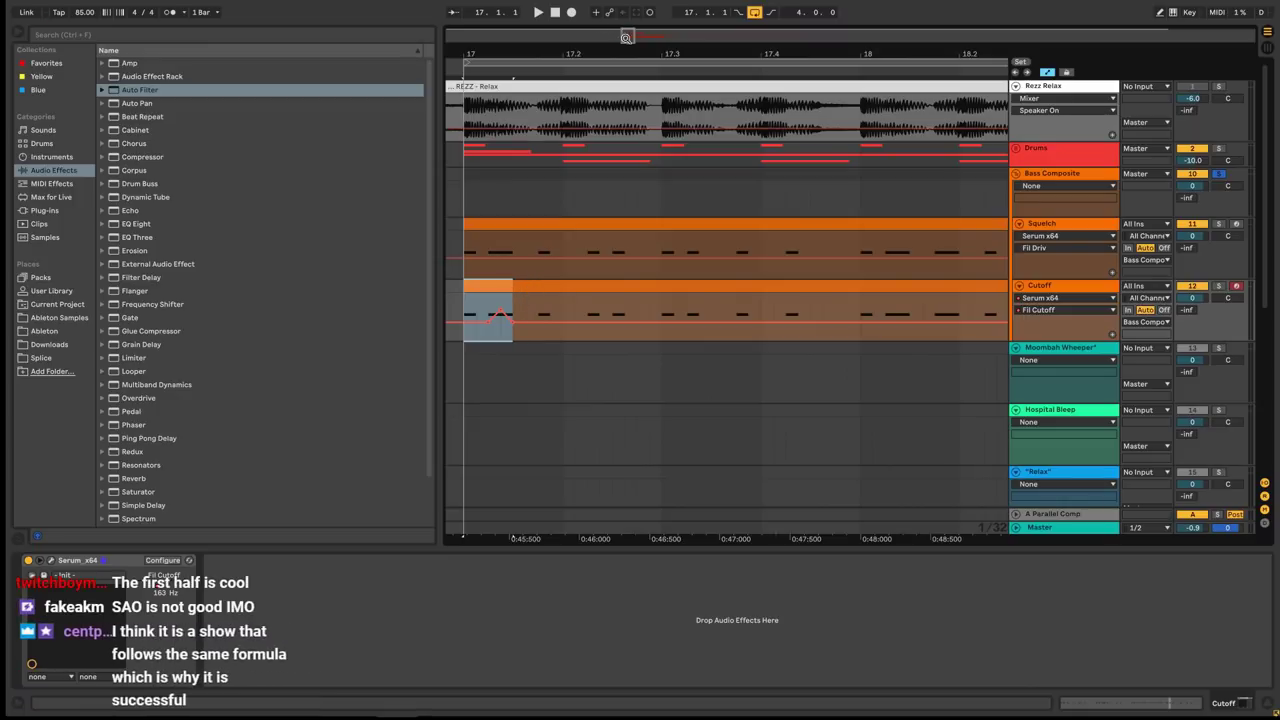
key("minus")
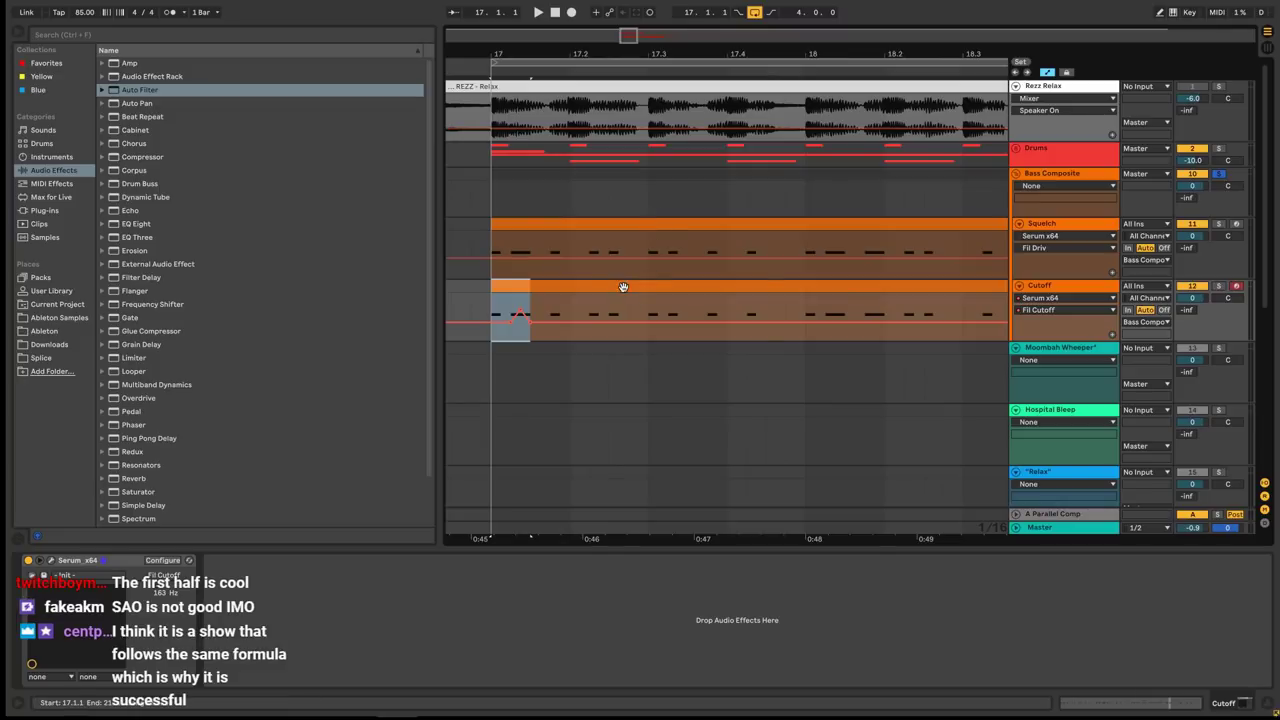
key("plus")
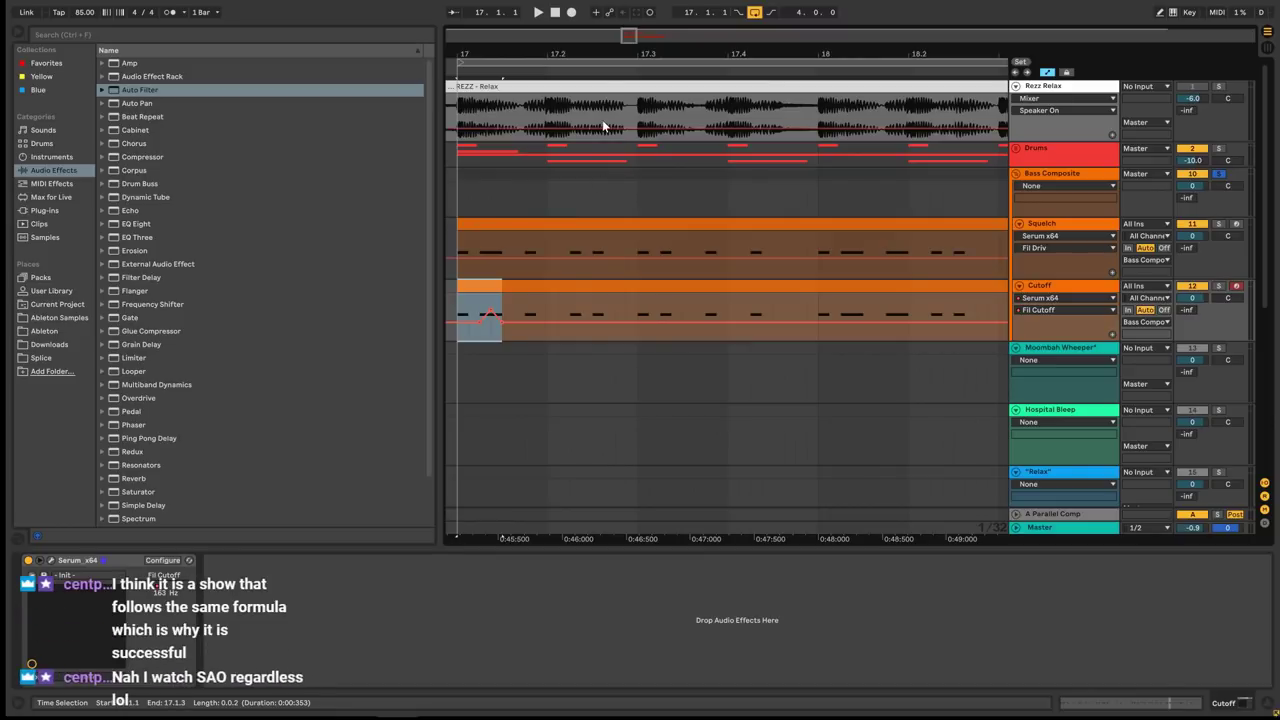
left_click(821, 310)
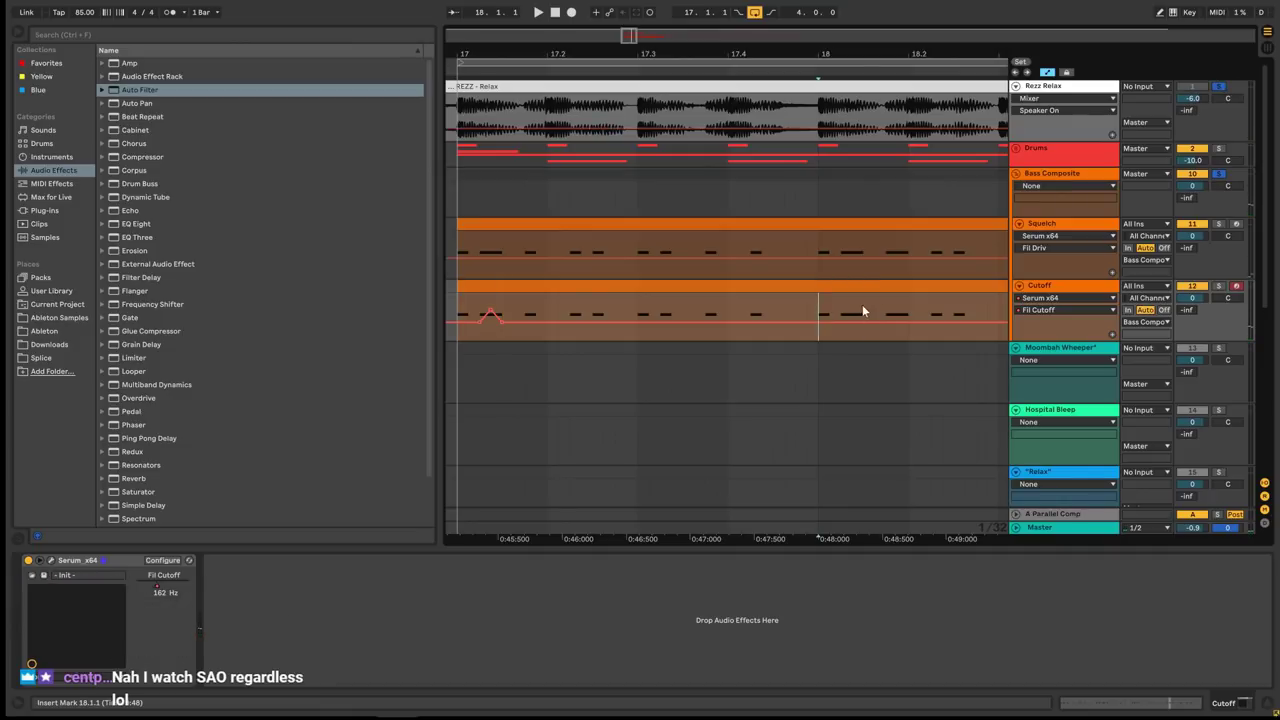
key("ctrl+v")
left_click_drag(627, 35, 639, 32)
key("space")
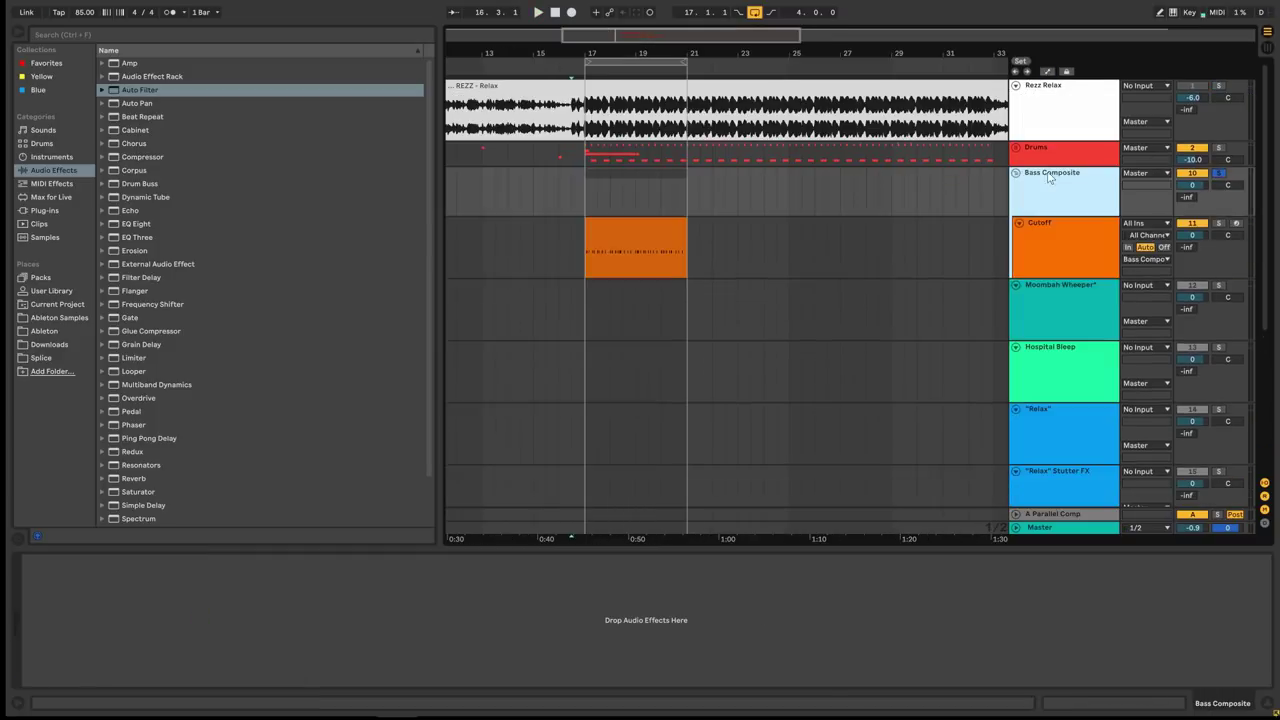
right_click(1056, 174)
left_click(1099, 288)
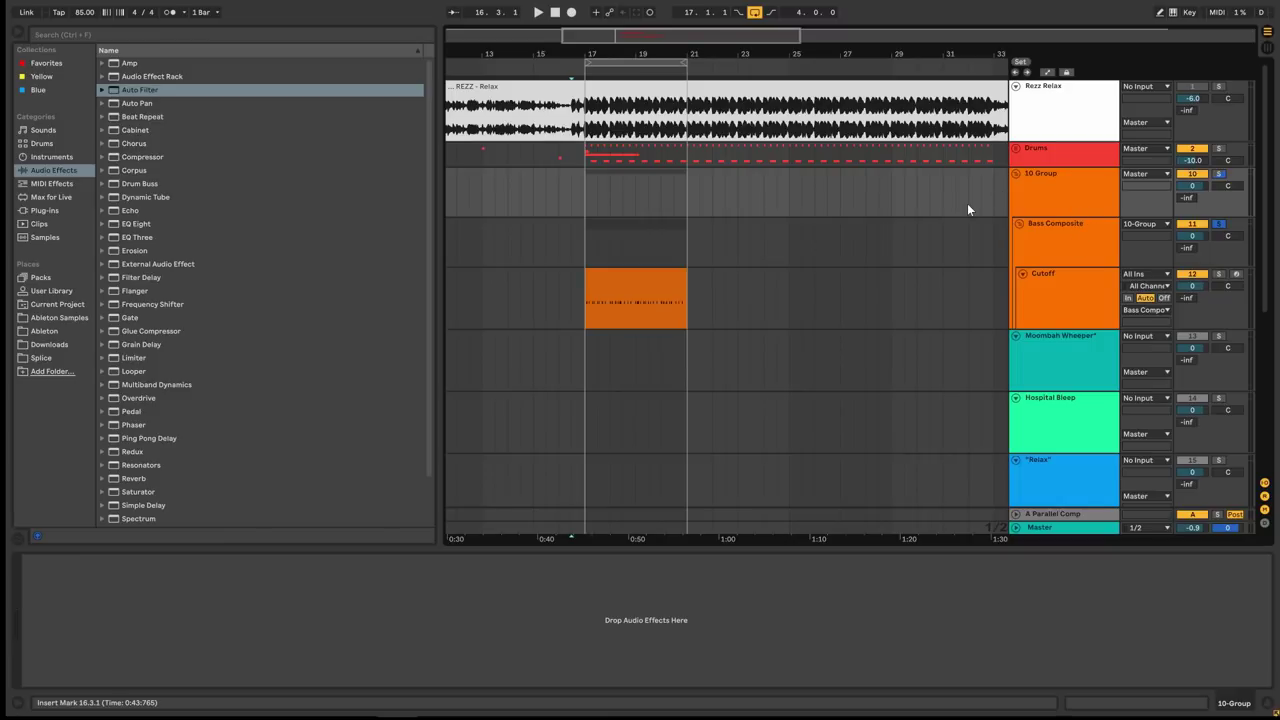
key("ctrl+z")
Wrap the Bass Composite group in three further nested group tracks.
right_click(1033, 200)
left_click(1022, 198)
key("ctrl+g")
key("ctrl+g")
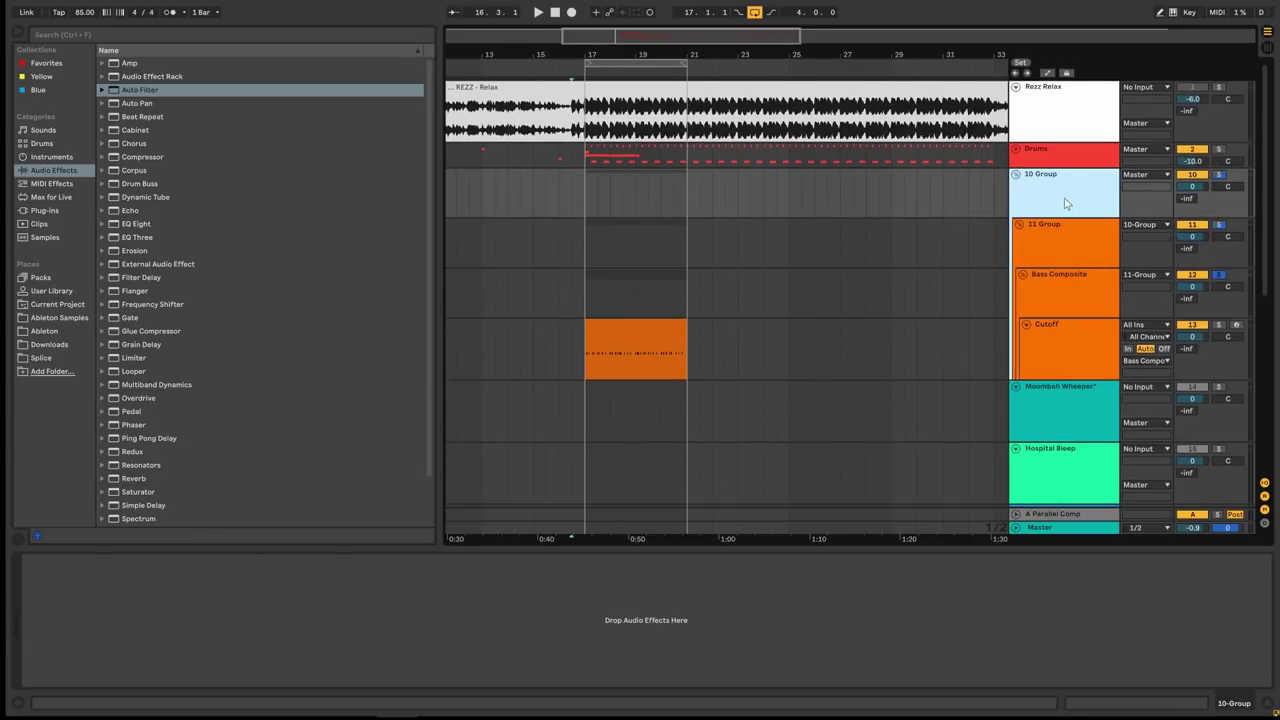
key("ctrl+g")
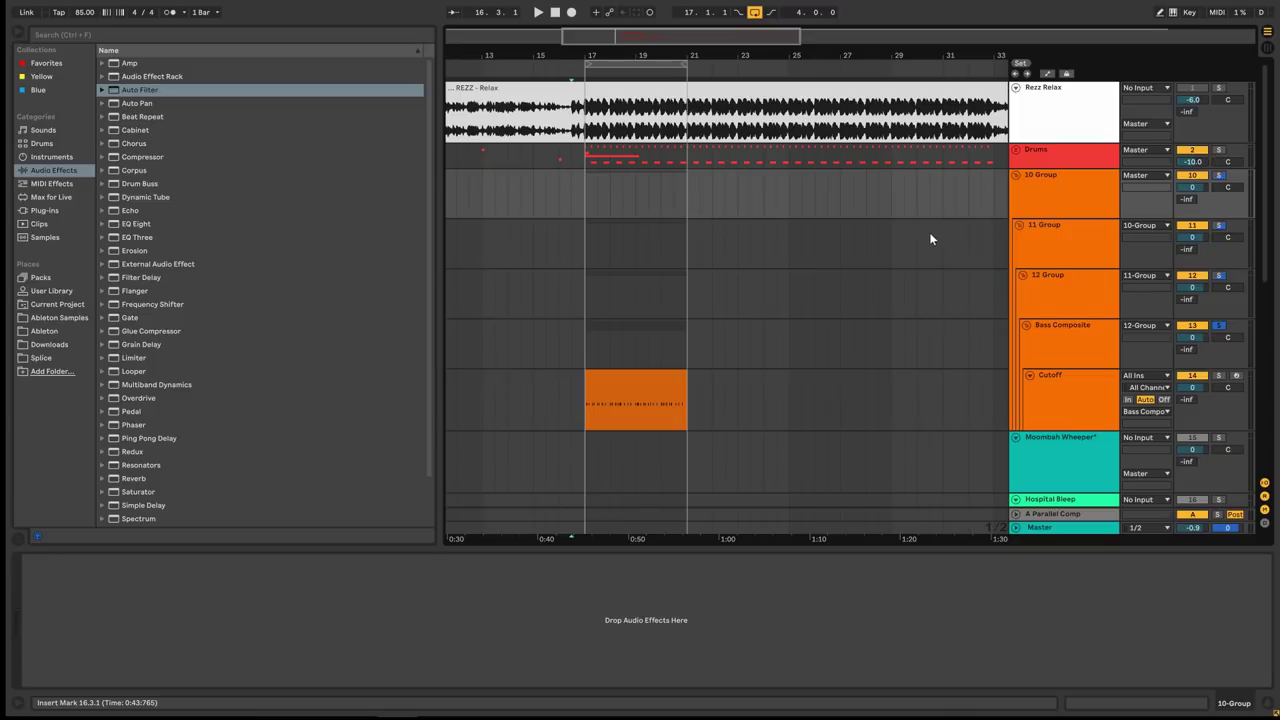
Ungroup the three outer nested groups and the Bass Composite group, leaving Cutoff as a standalone track.
left_click(1045, 191)
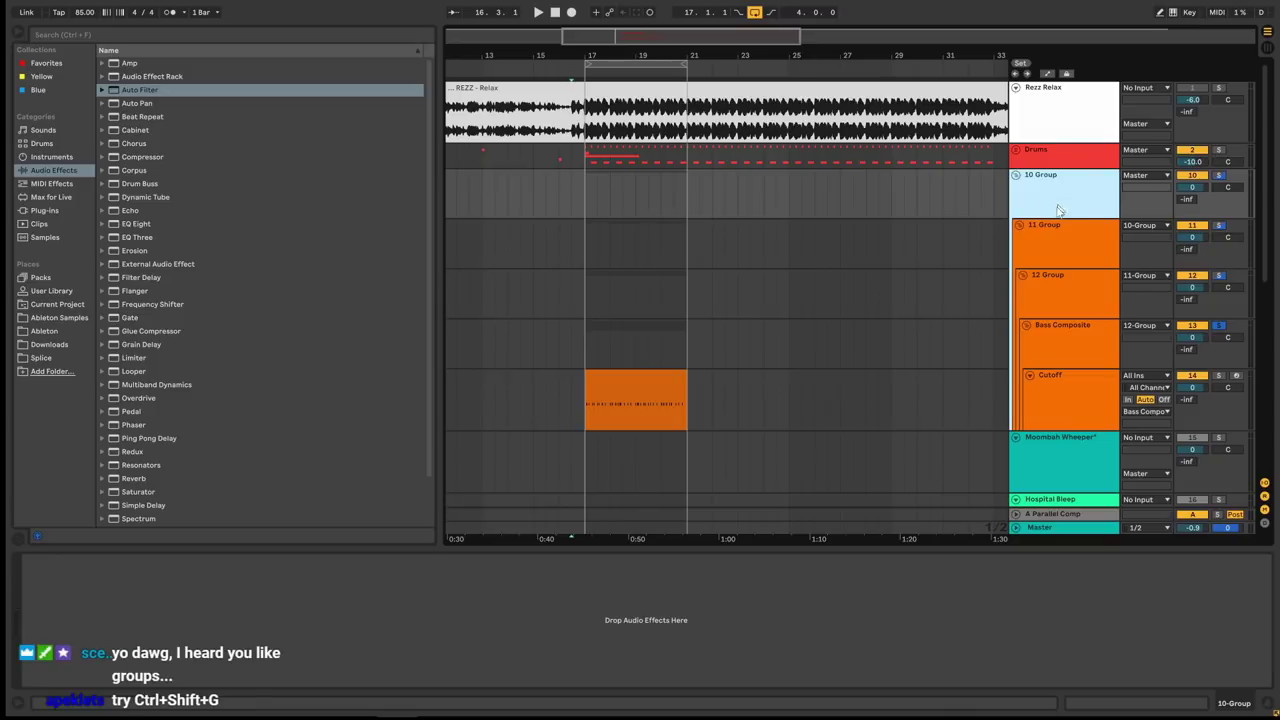
key("ctrl+shift+g")
key("ctrl+shift+g")
key("ctrl+shift+g")
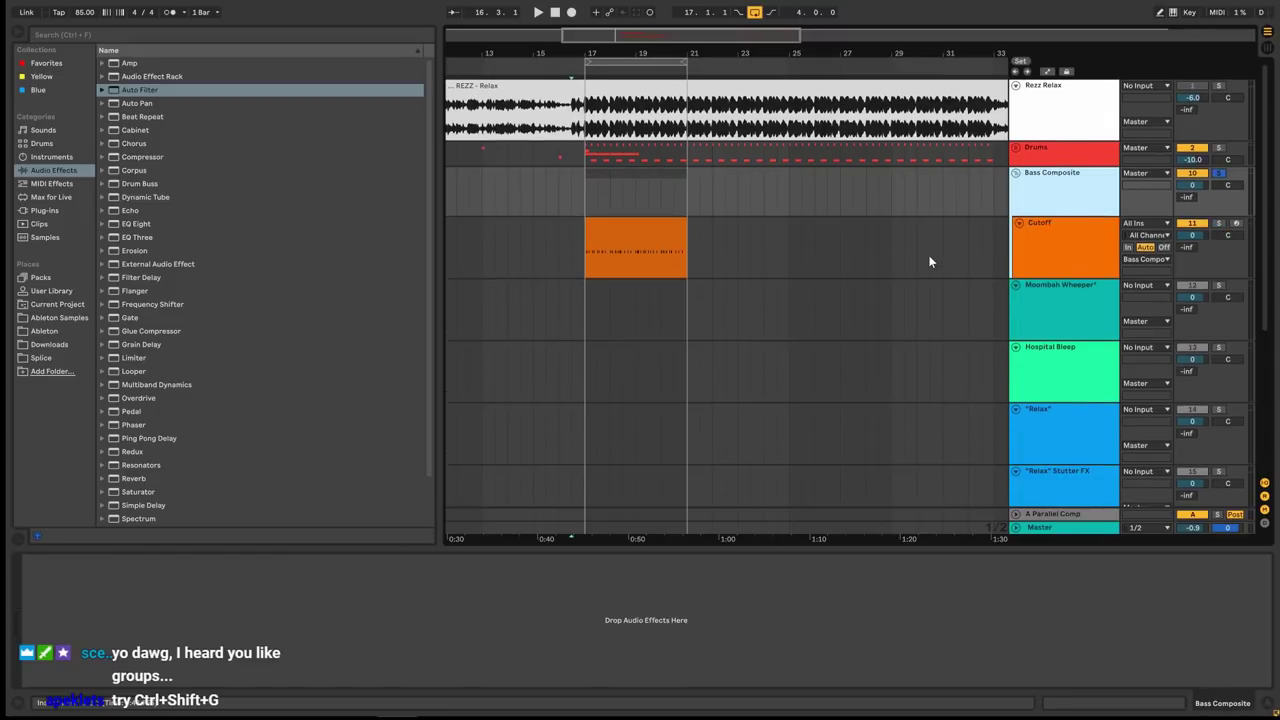
key("ctrl+shift+g")
Place the insert marker at bar 17 on the Moombah Wheeper* track.
left_click(670, 174)
scroll(600, 177, "up", 3)
scroll(595, 177, "down", 2)
left_click(568, 207)
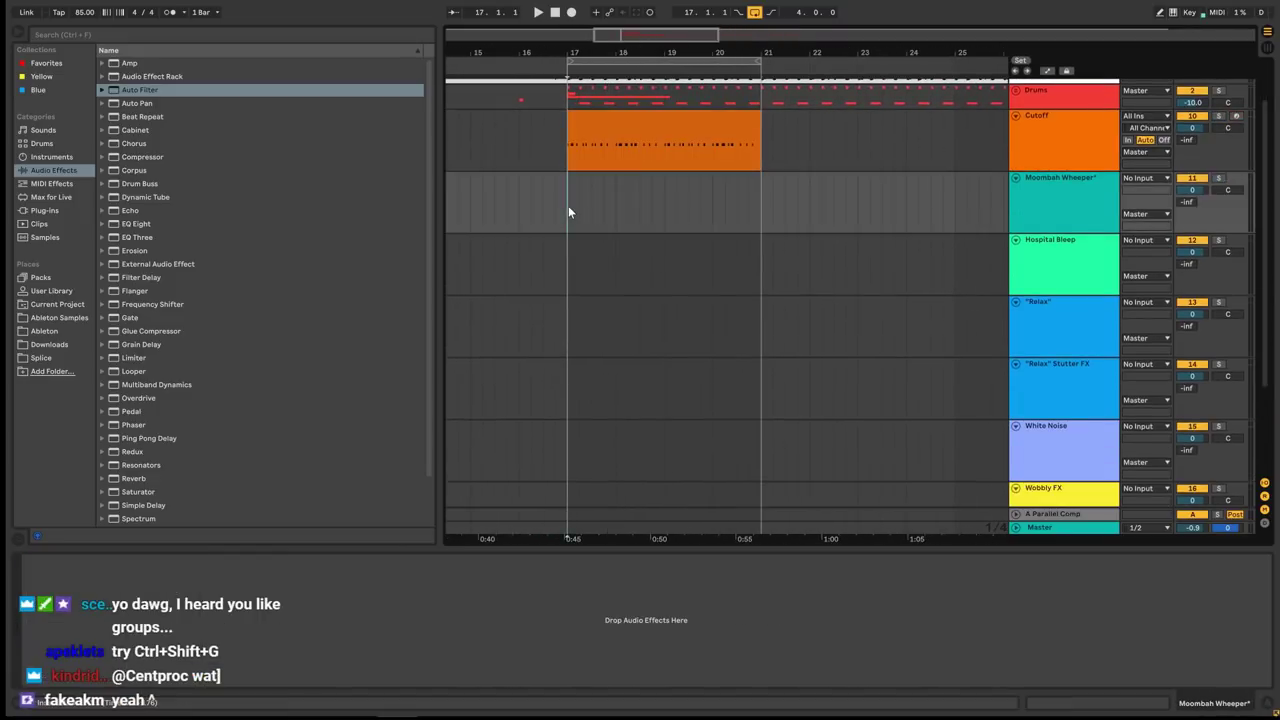
scroll(568, 205, "down", 2)
left_click_drag(569, 157, 566, 157)
left_click(566, 157)
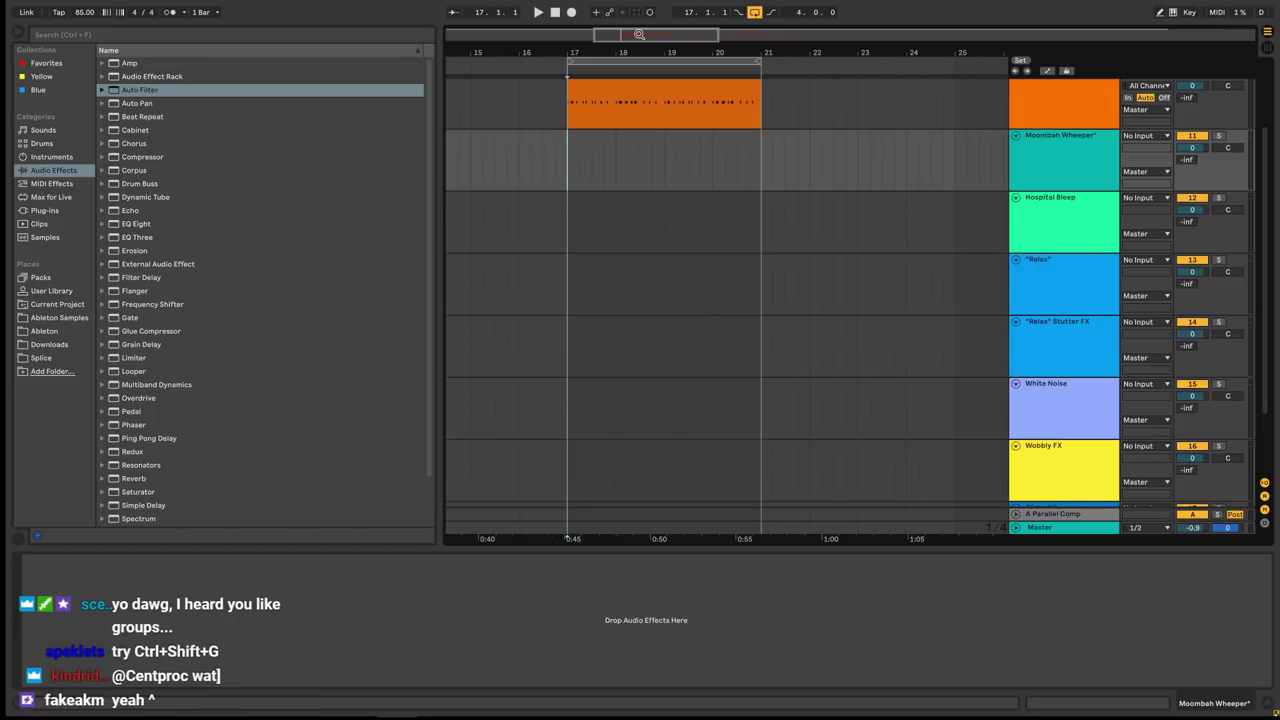
scroll(578, 145, "down", 1)
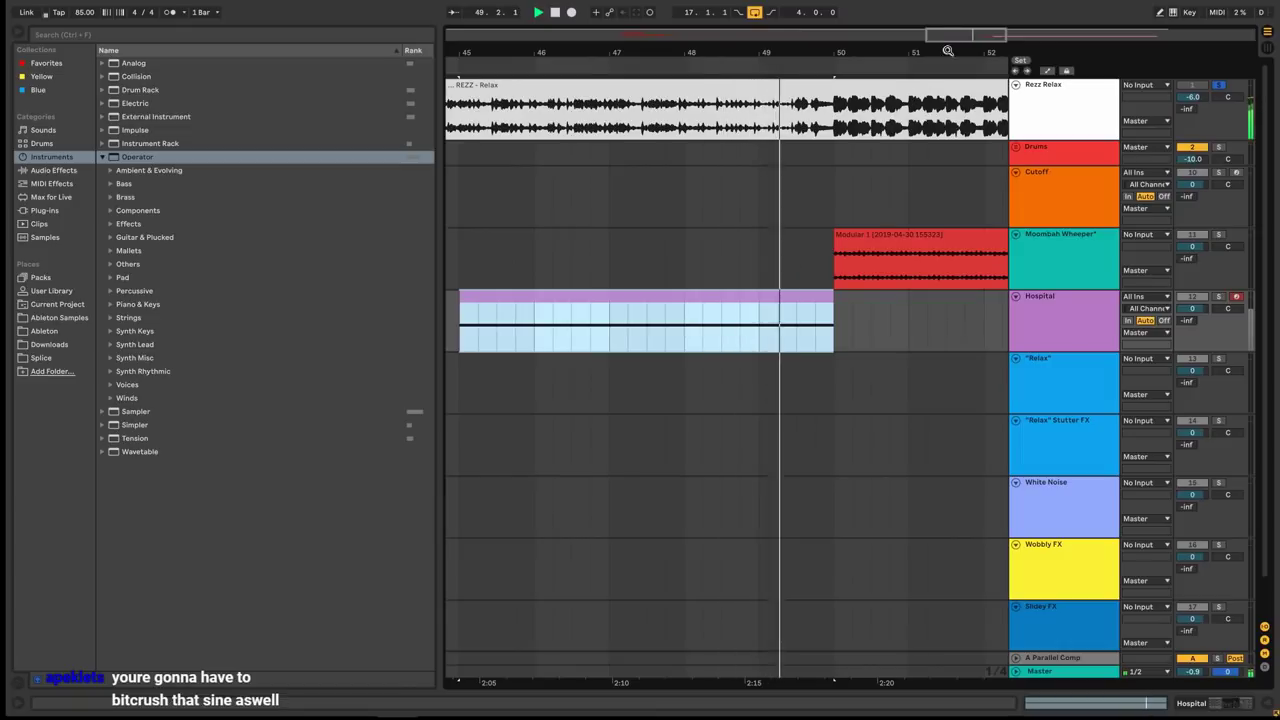
Stop playback, show the Hospital track's device chain and select its clip from bar 45 to 50.
key("space")
left_click_drag(952, 43, 952, 16)
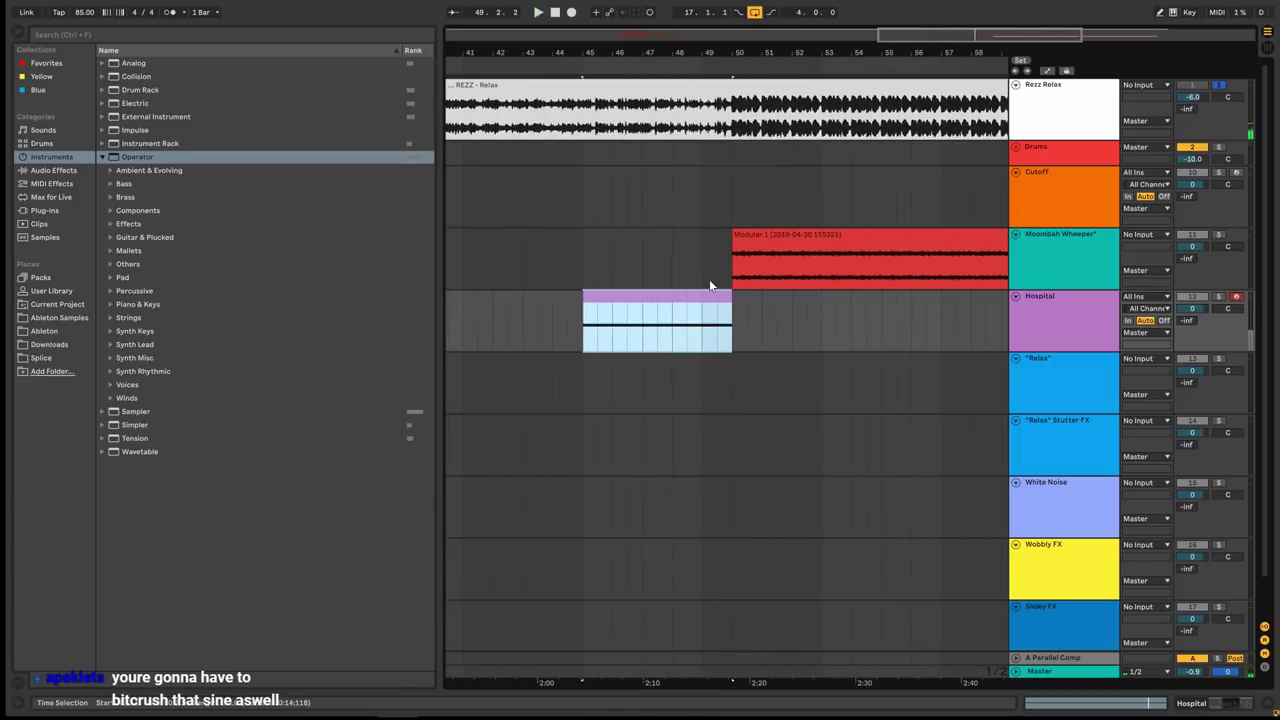
left_click(1107, 313)
left_click(1208, 707)
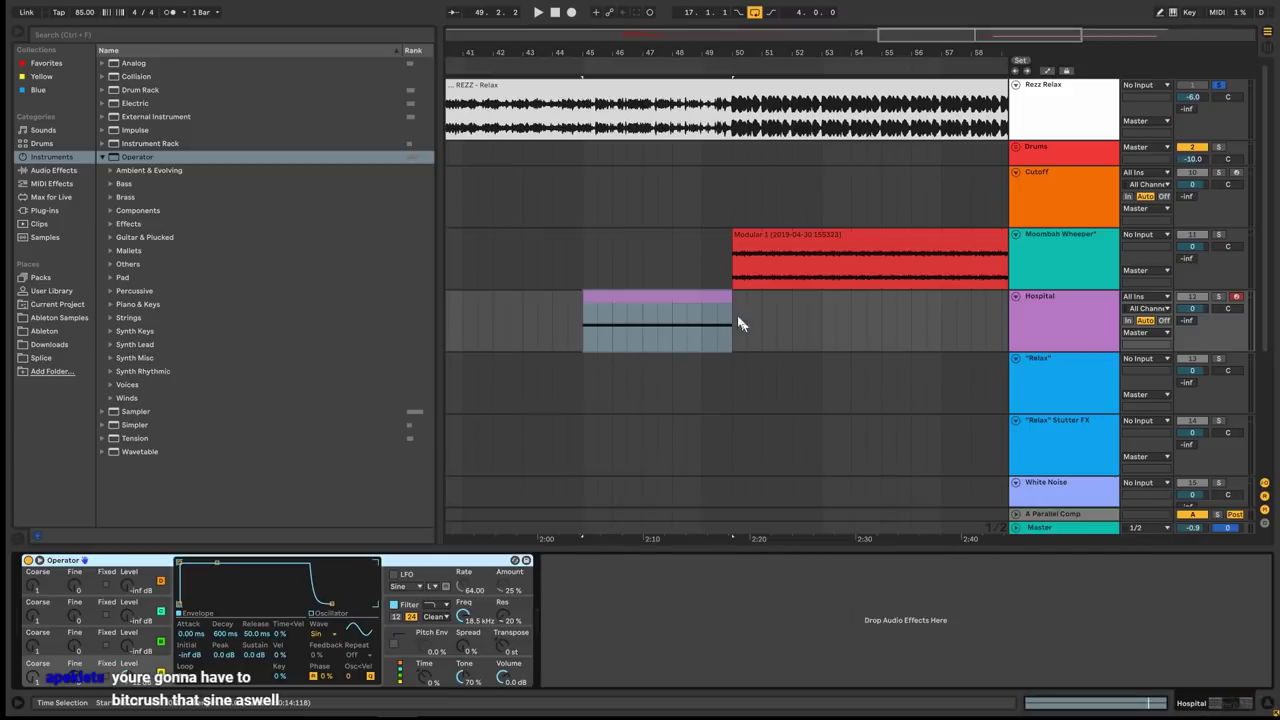
left_click(711, 301)
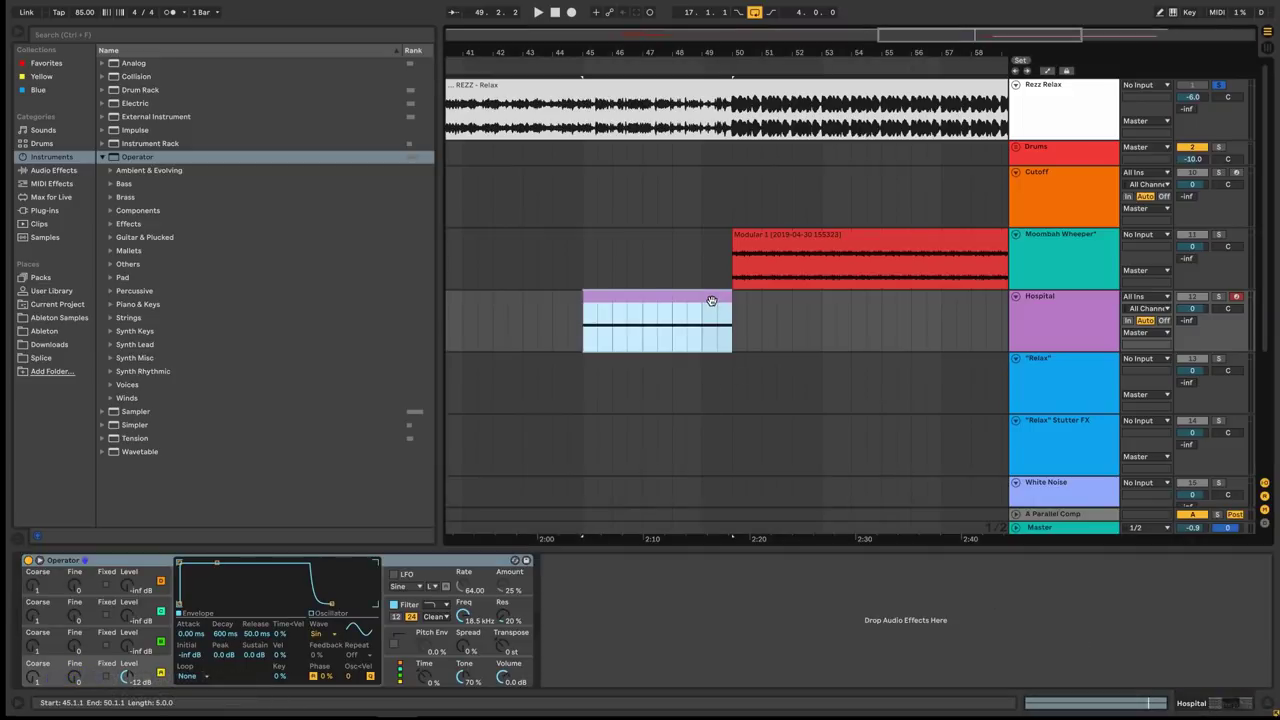
Add the Redux audio effect after Operator on the Hospital track and briefly play the section from bar 45.
left_click(103, 158)
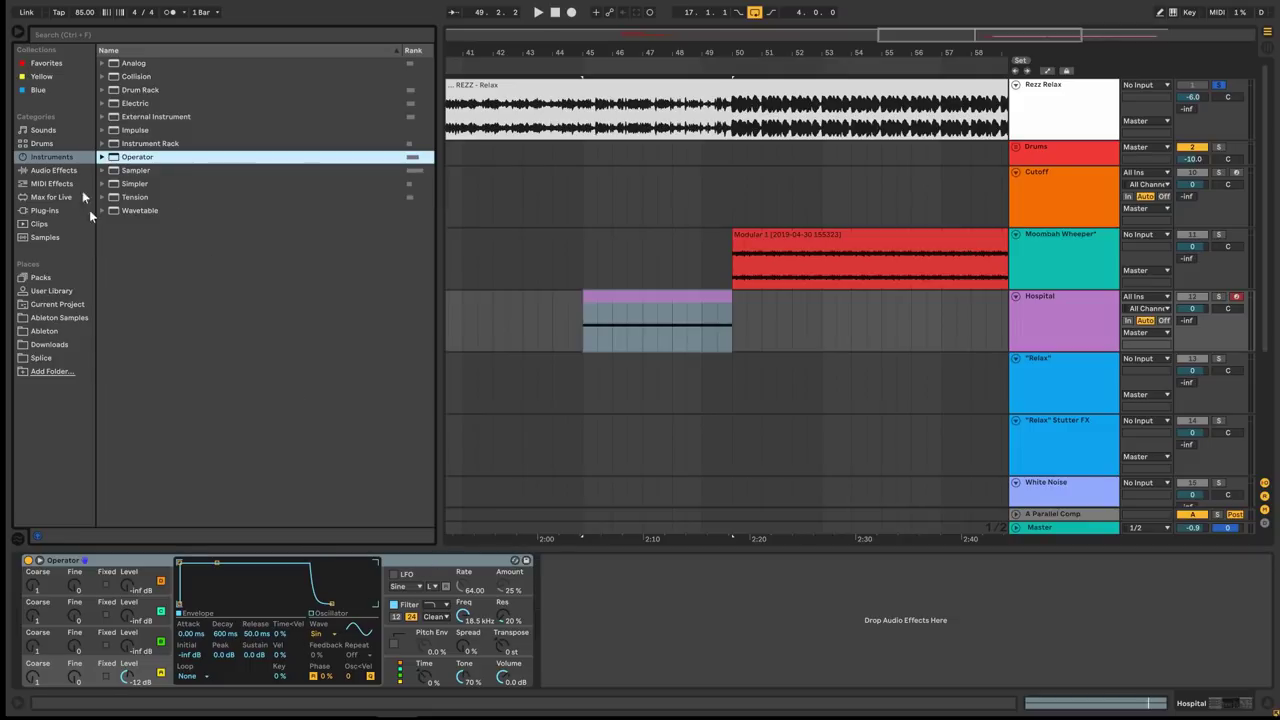
left_click(55, 170)
left_click(50, 197)
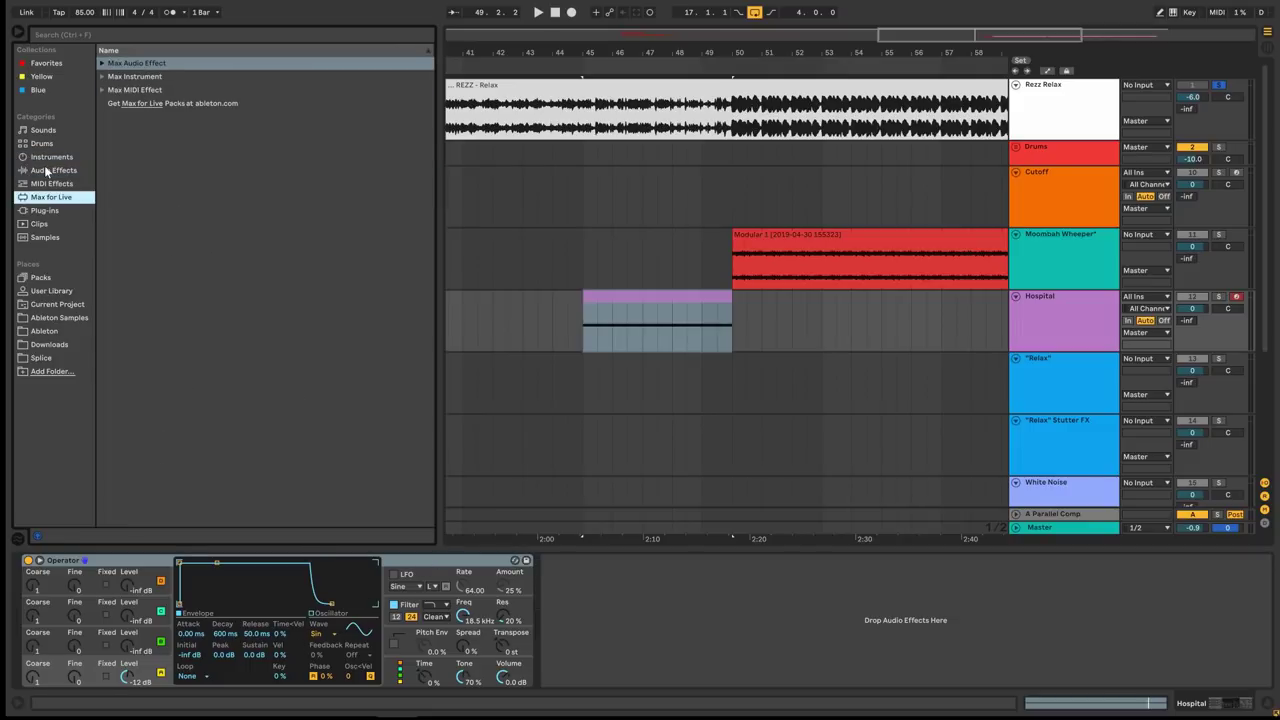
left_click(52, 171)
scroll(200, 213, "down", 2)
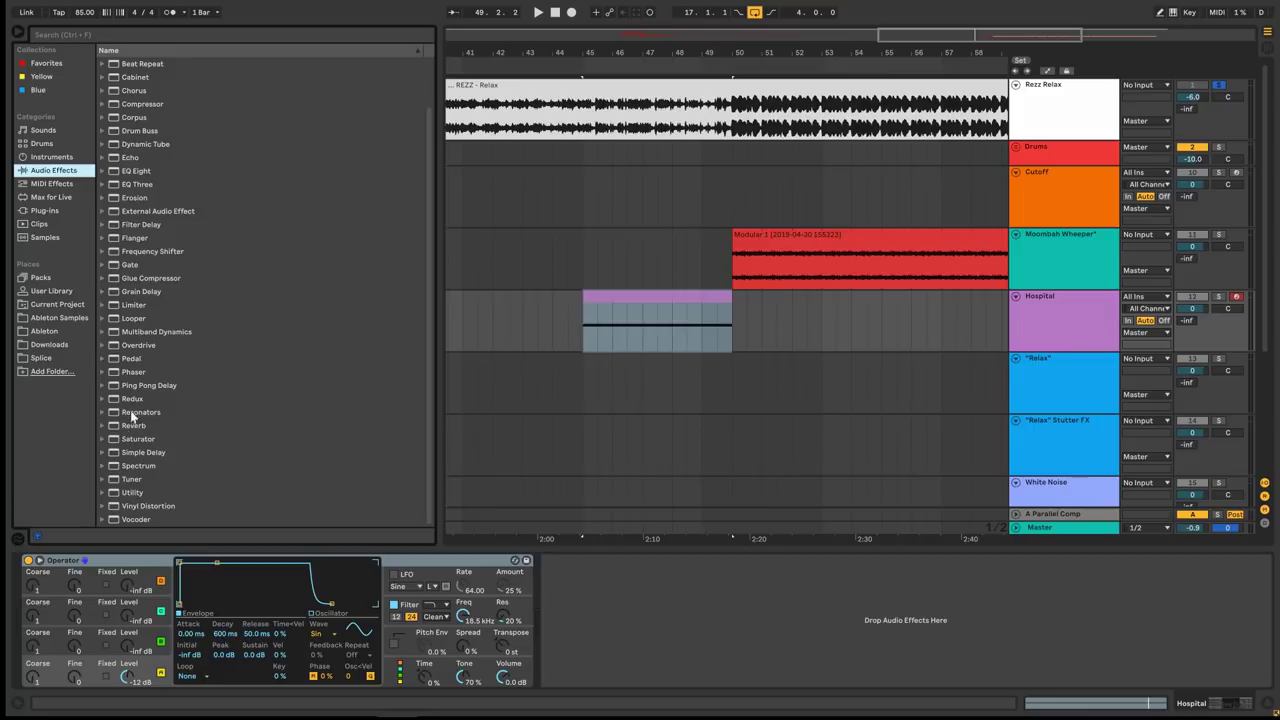
left_click_drag(132, 402, 625, 595)
key("space")
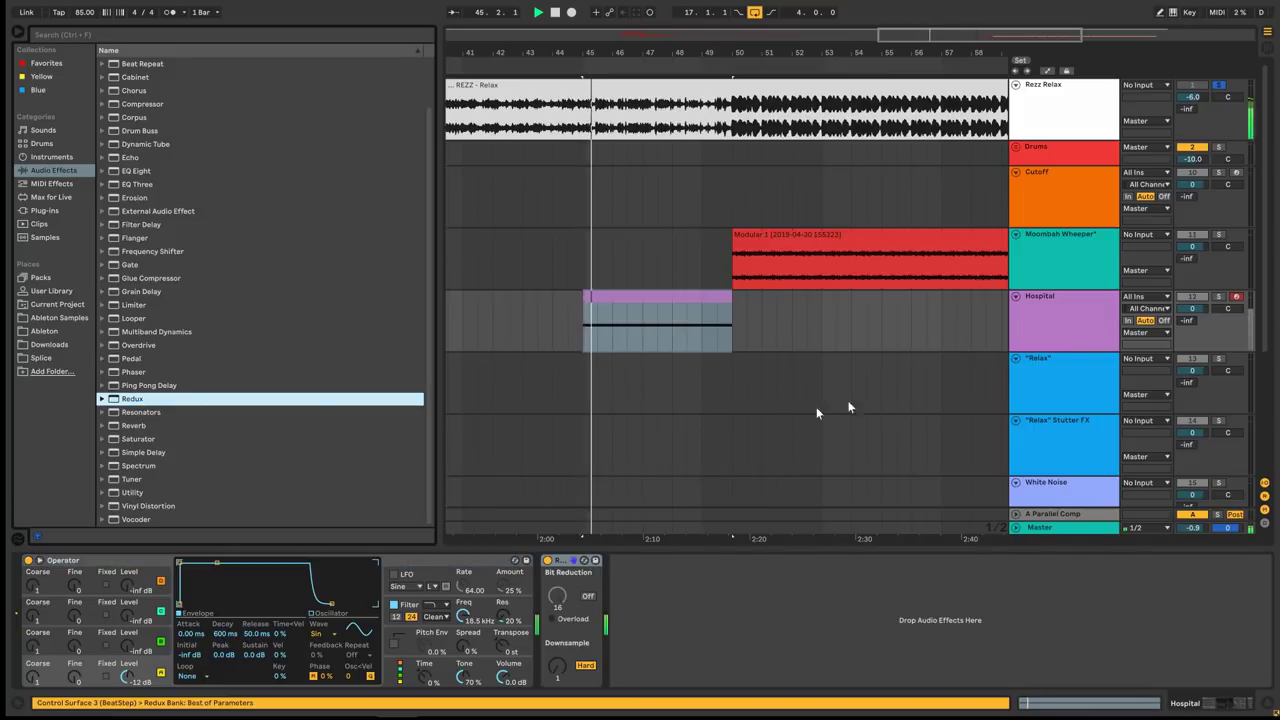
key("space")
Unsolo the Rezz Relax reference track and solo the Hospital track.
left_click(1218, 85)
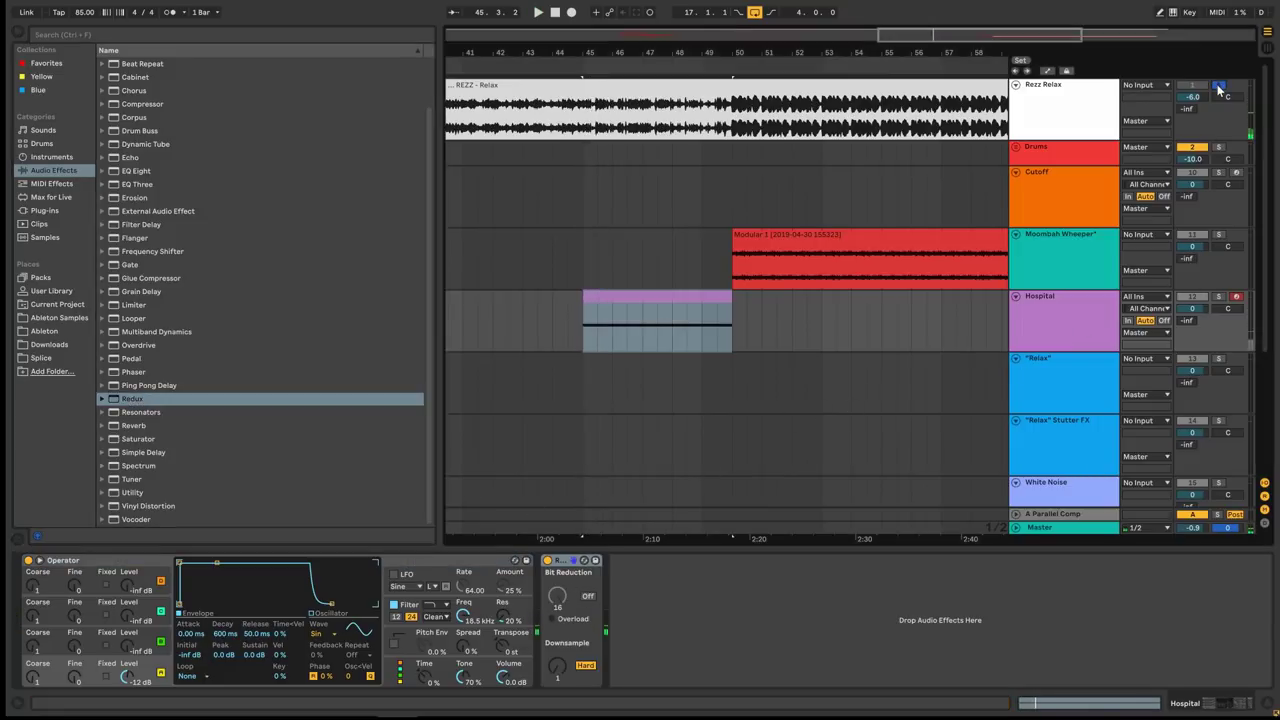
left_click(1218, 298)
left_click_drag(626, 53, 626, 120)
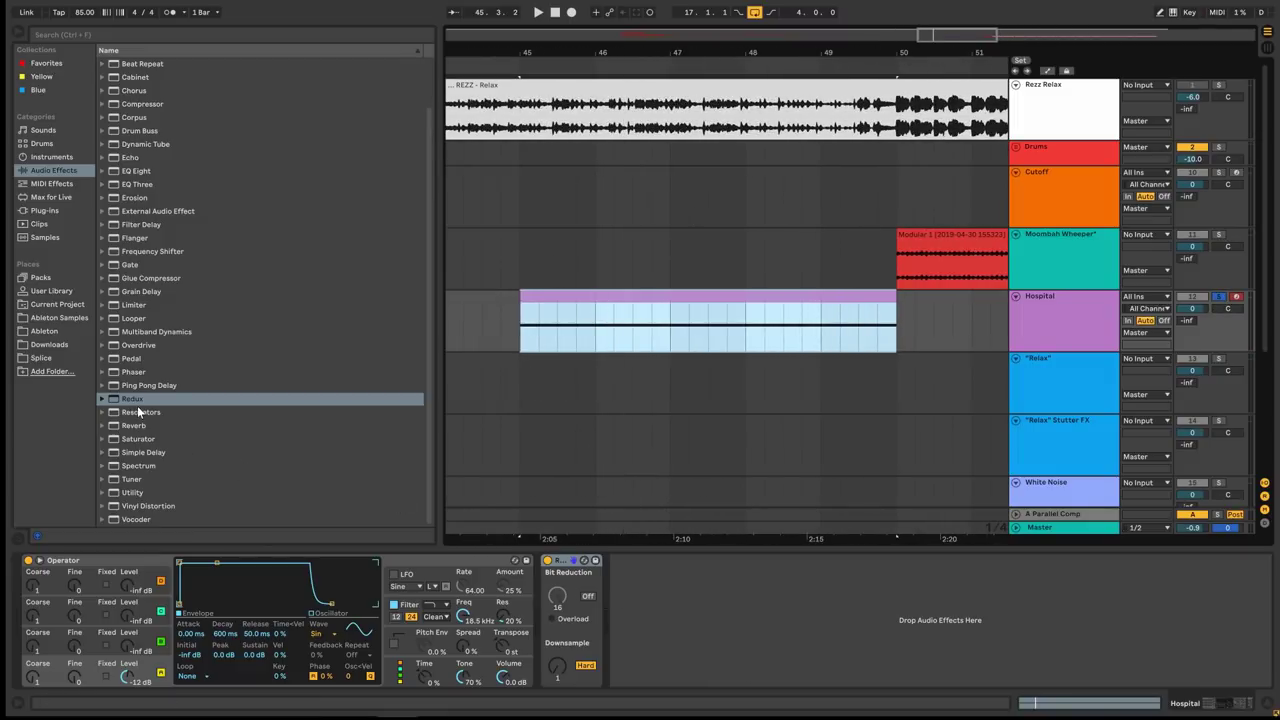
Raise Redux's Downsample to 200 and set the Hospital track's volume to -12.9 while auditioning the clip.
left_click(571, 560)
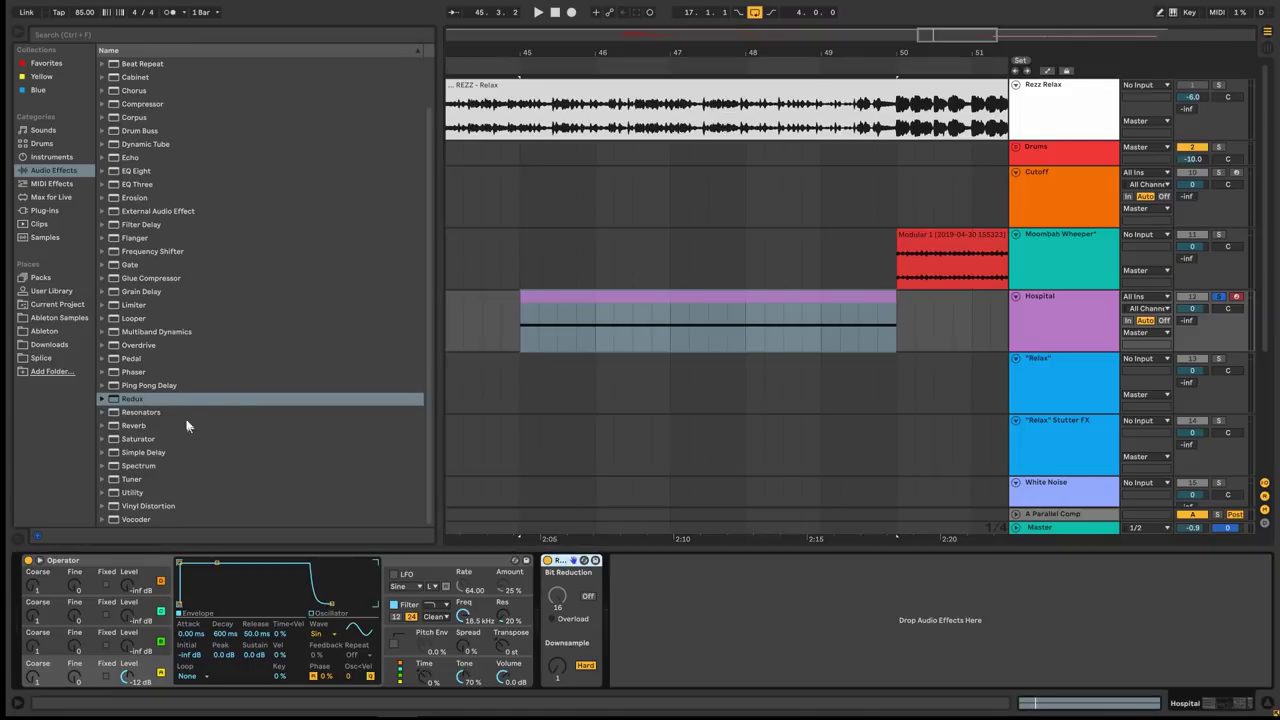
key("space")
key("space")
key("space")
key("space")
left_click_drag(554, 678, 557, 646)
key("space")
key("space")
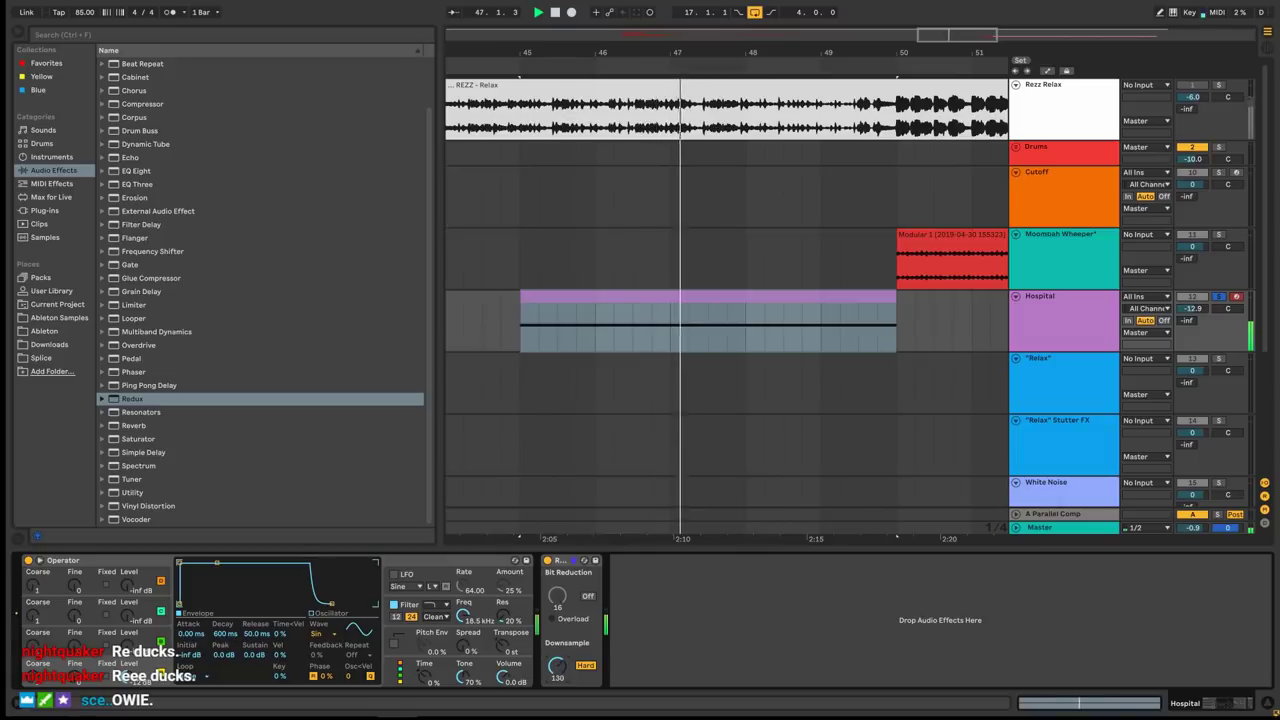
left_click_drag(560, 670, 560, 642)
key("space")
key("space")
key("space")
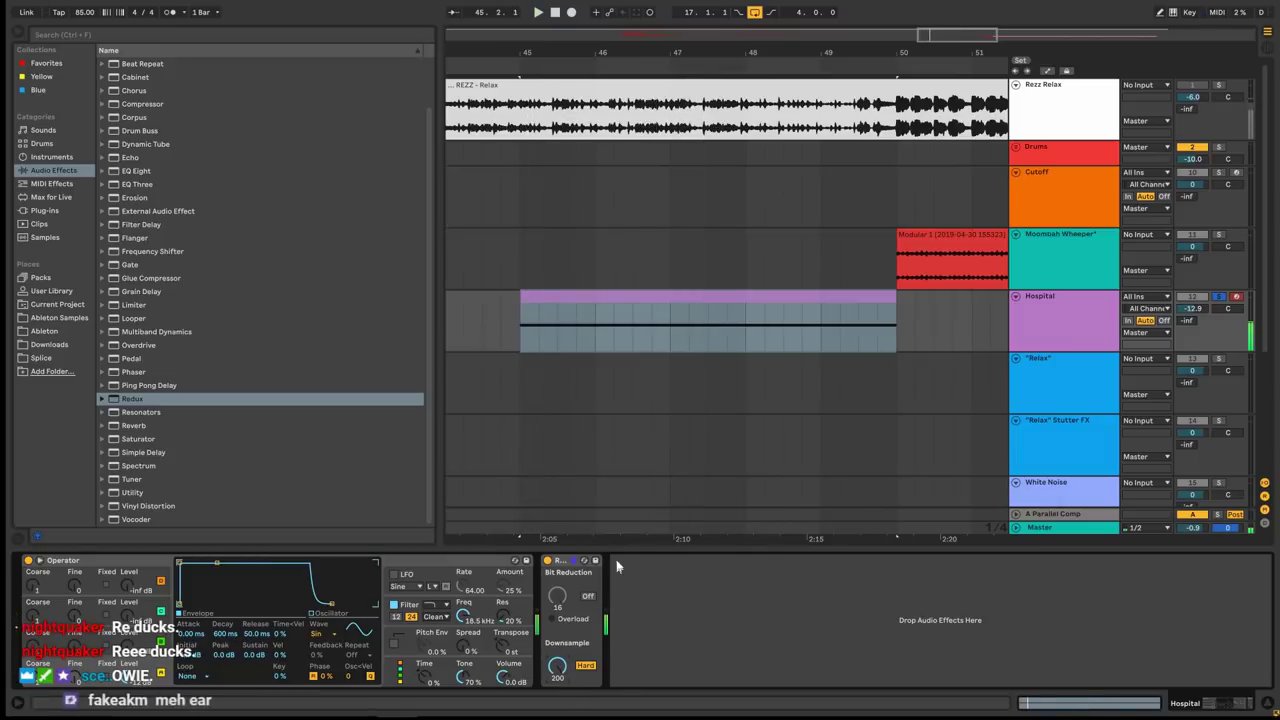
Audition the Hospital clip and check the Master track's device chain.
left_click(768, 297)
left_click(1062, 312)
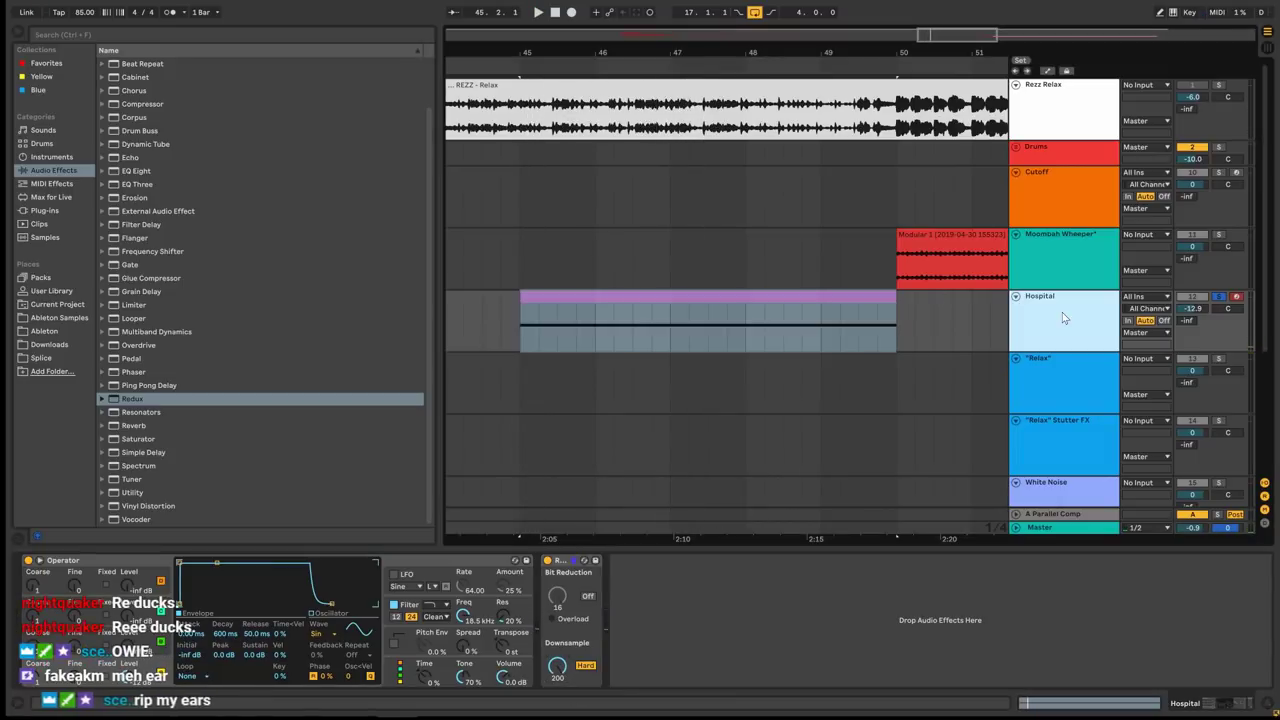
left_click(856, 305)
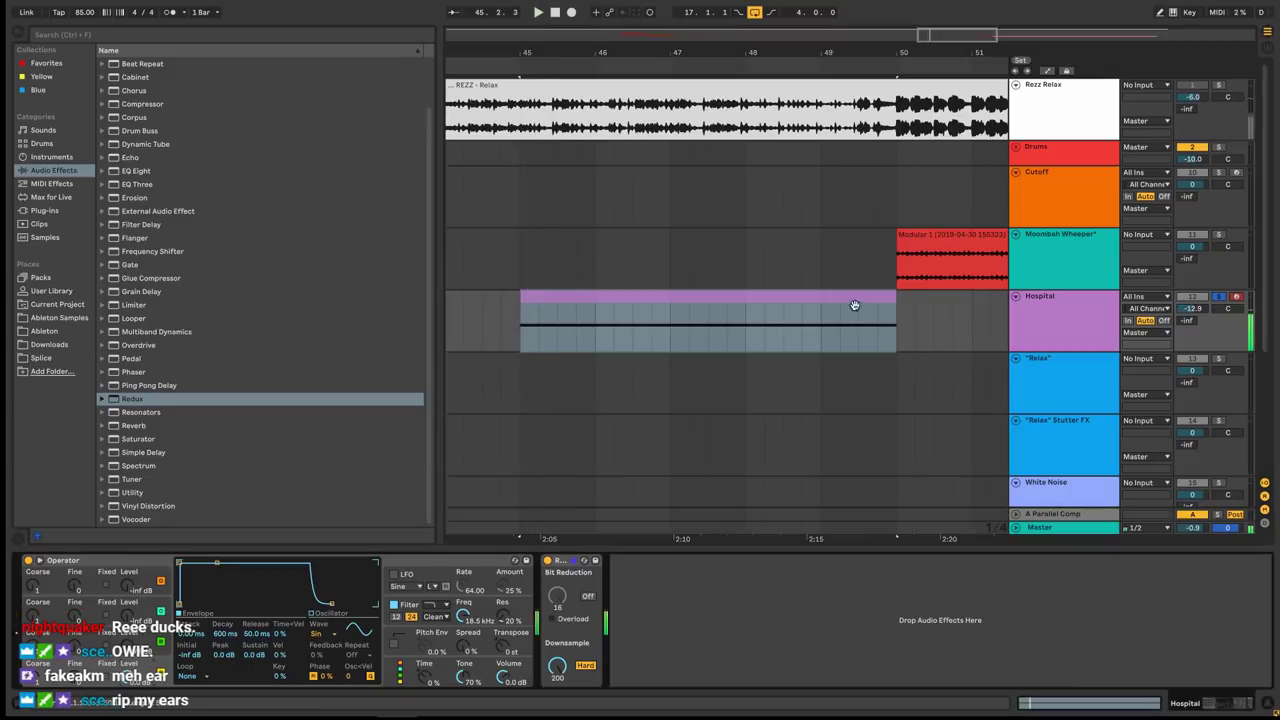
left_click(1073, 317)
left_click(769, 296)
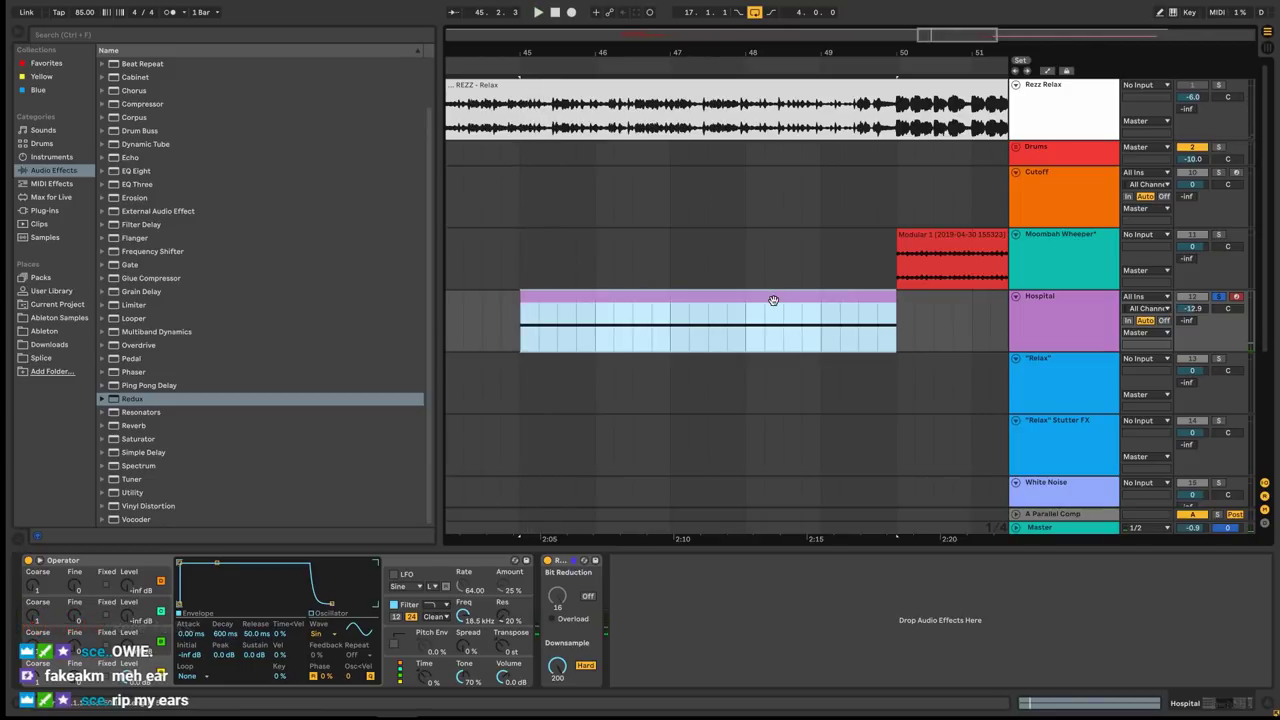
left_click(1040, 528)
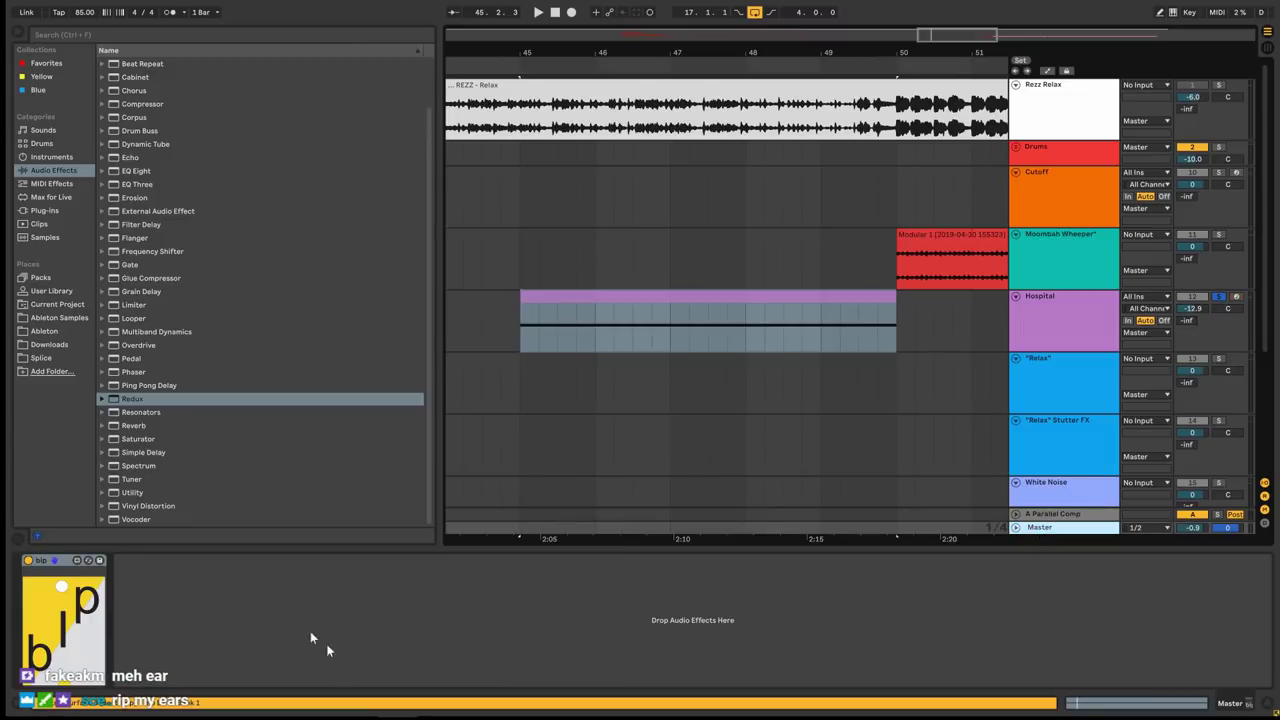
Create the [rsmpl] Hospital audio track fed from Hospital Post FX and record the processed sound from bar 45 to about bar 47.
left_click(772, 296)
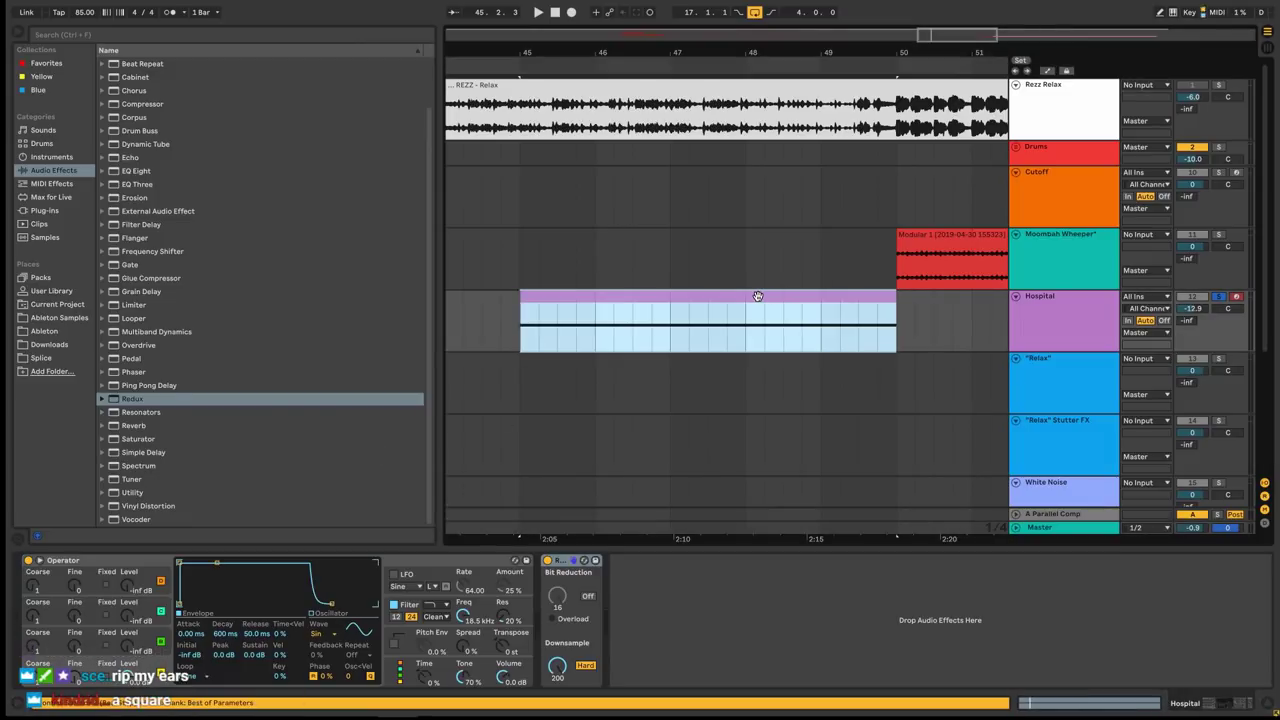
key("ctrl+t")
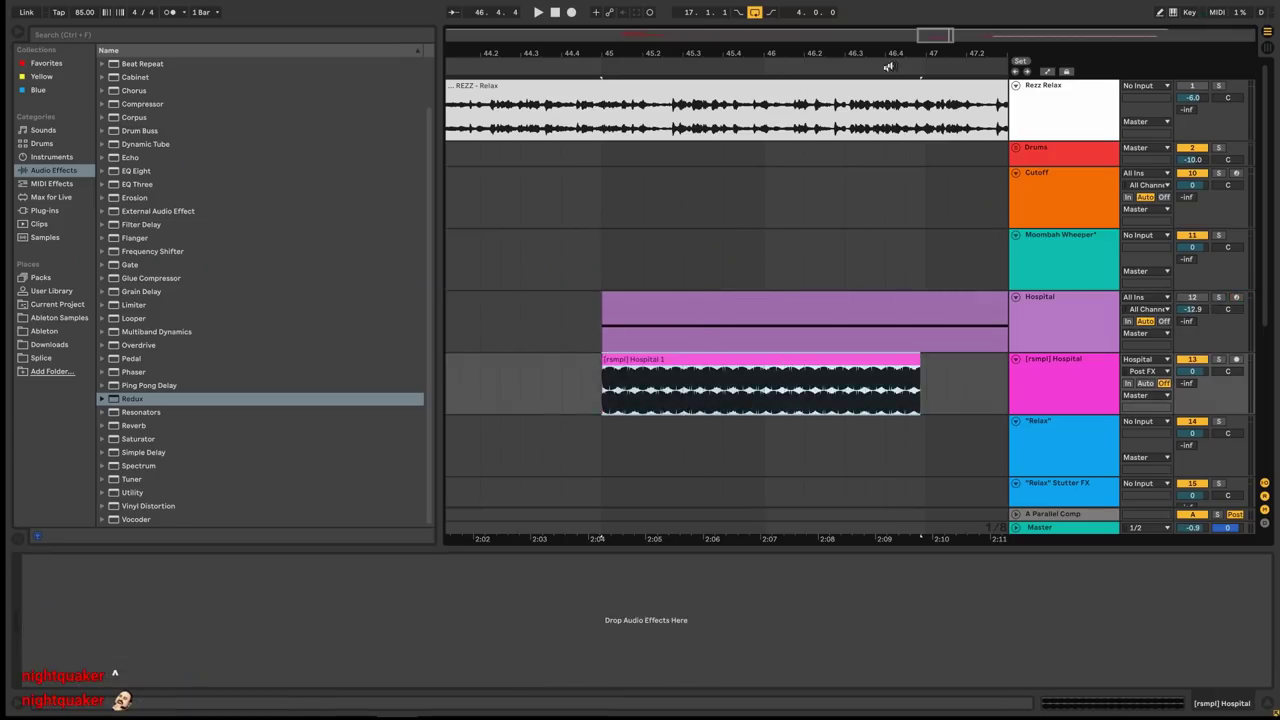
left_click_drag(938, 45, 786, 277)
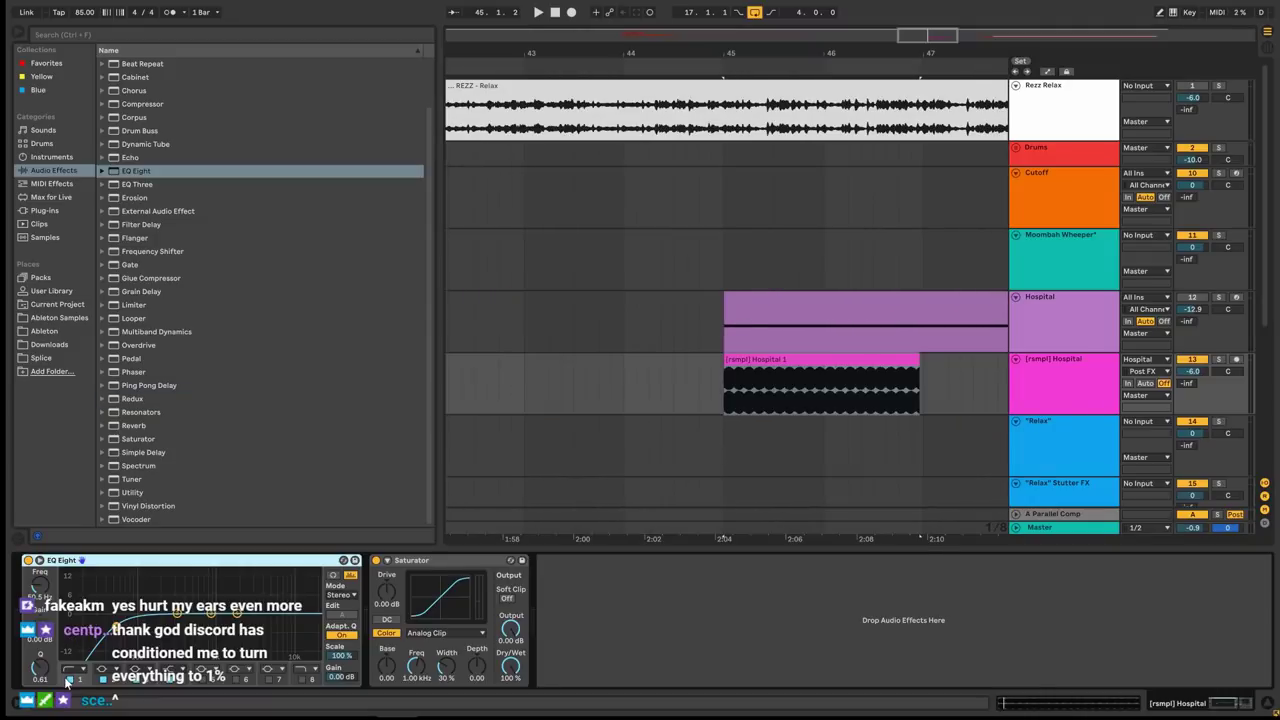
Turn off EQ Eight's band 1, boost band 4 as a high shelf at 808 Hz, and add a Limiter to the Master track.
left_click(68, 680)
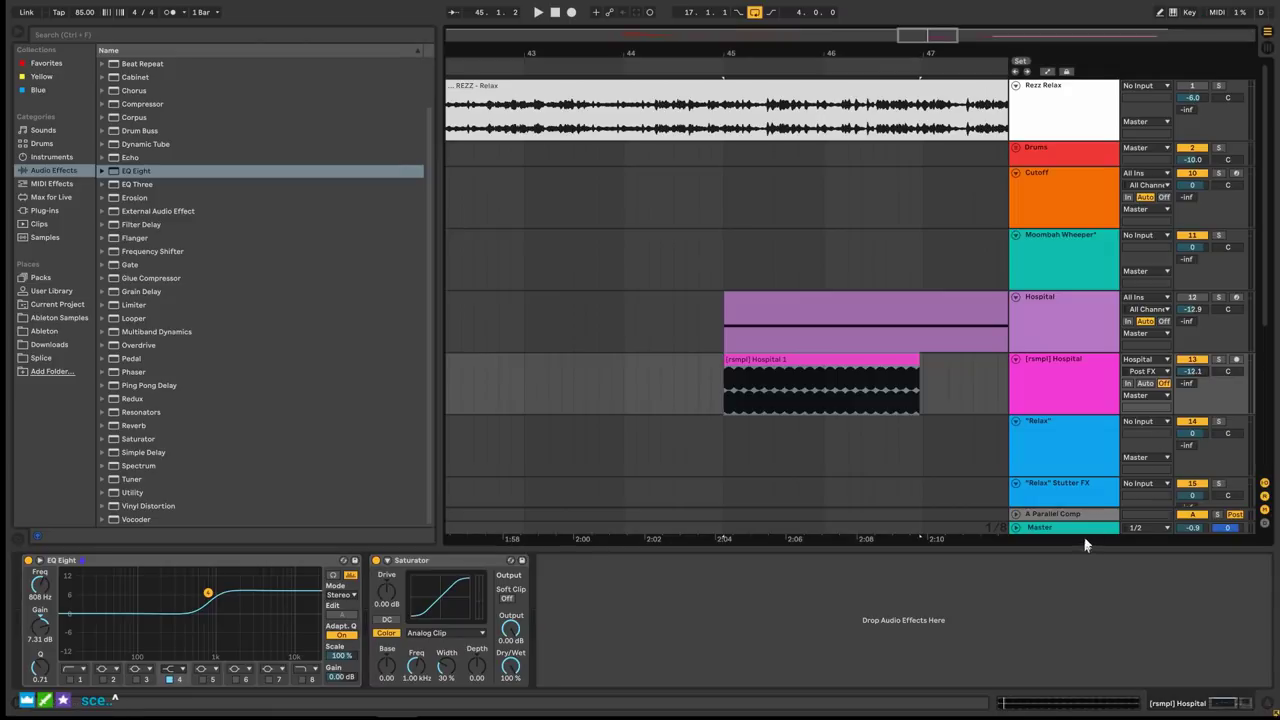
left_click(1076, 529)
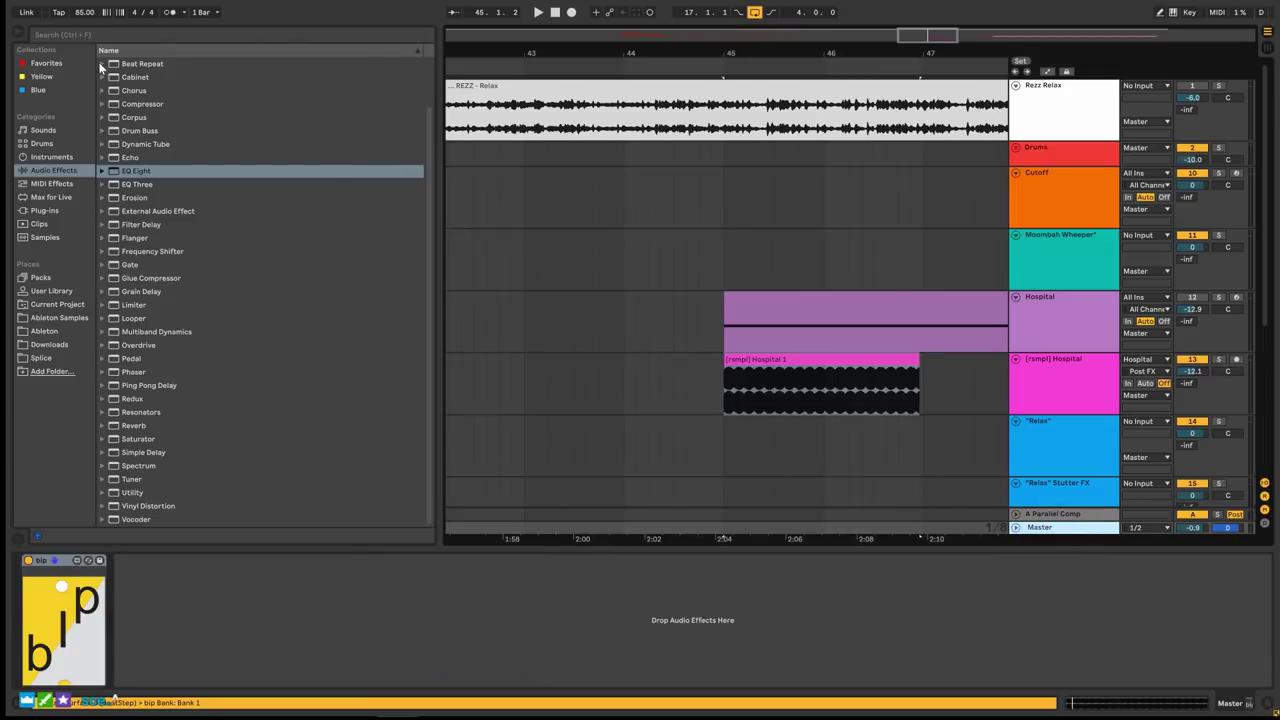
double_click(138, 305)
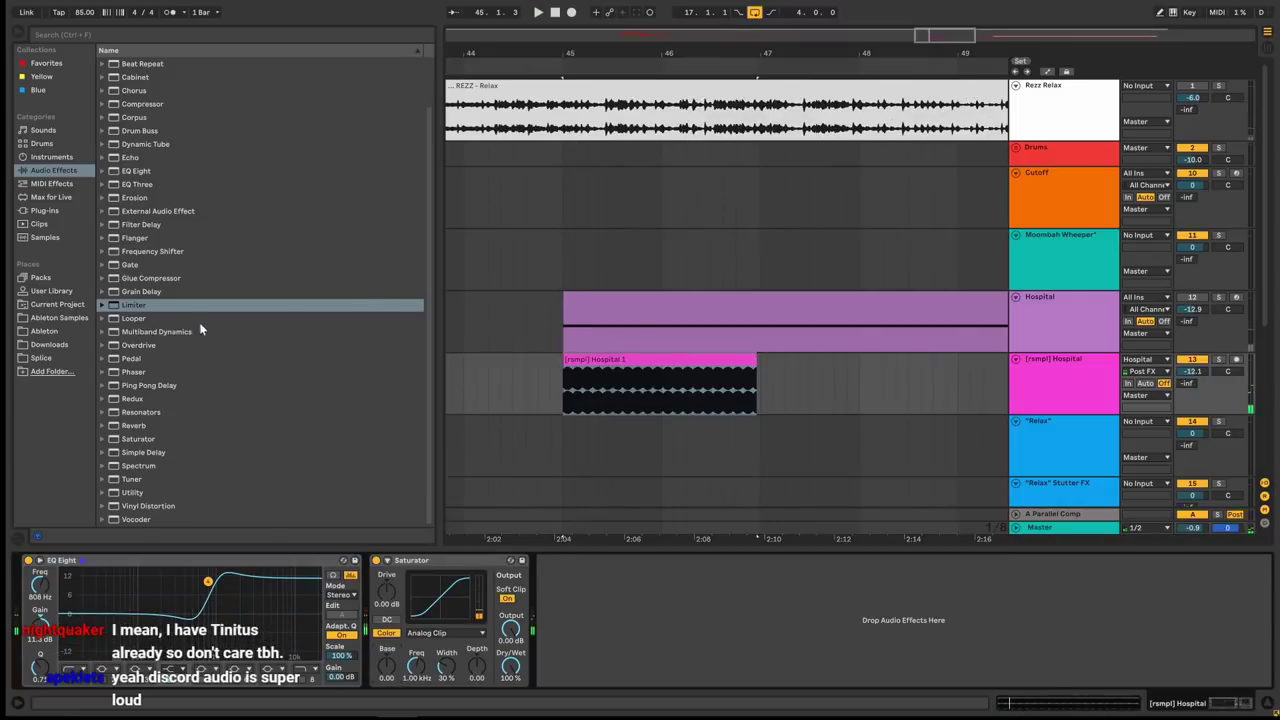
Add a Limiter after the Saturator on [rsmpl] Hospital with a 0.00 dB ceiling and 6 ms lookahead.
left_click_drag(152, 302, 540, 545)
left_click_drag(596, 586, 596, 560)
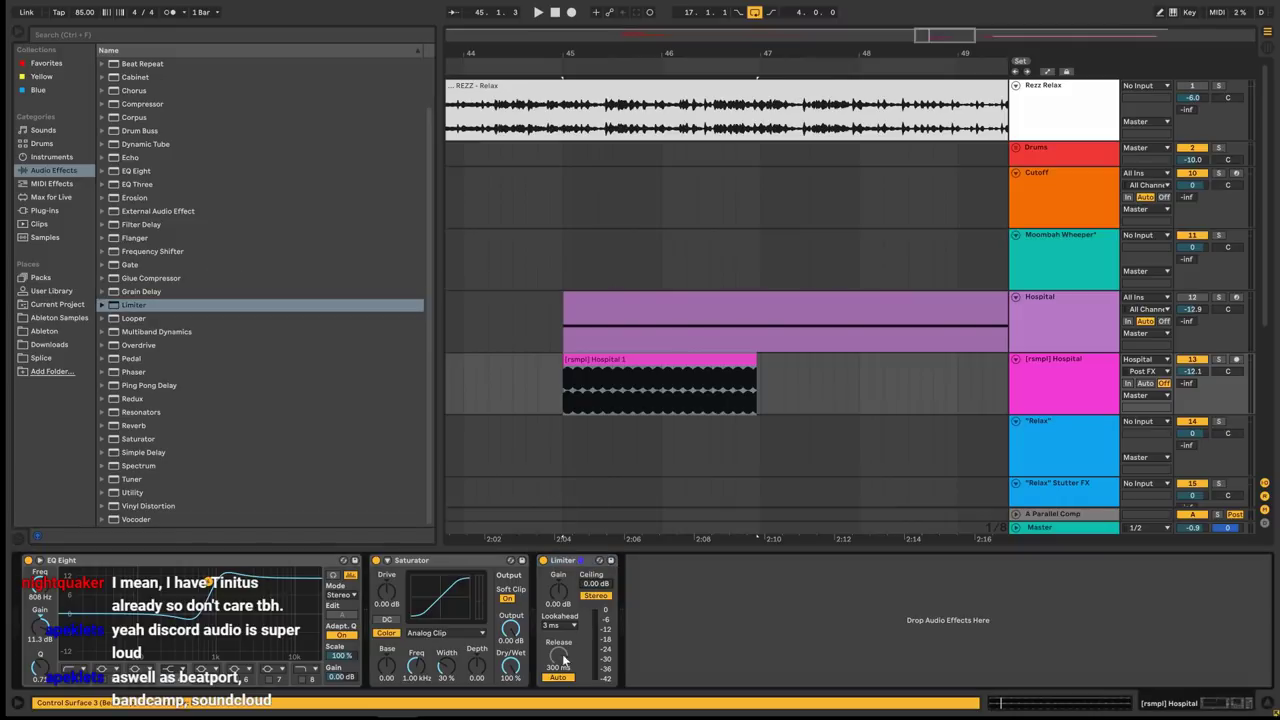
left_click(569, 627)
left_click(565, 656)
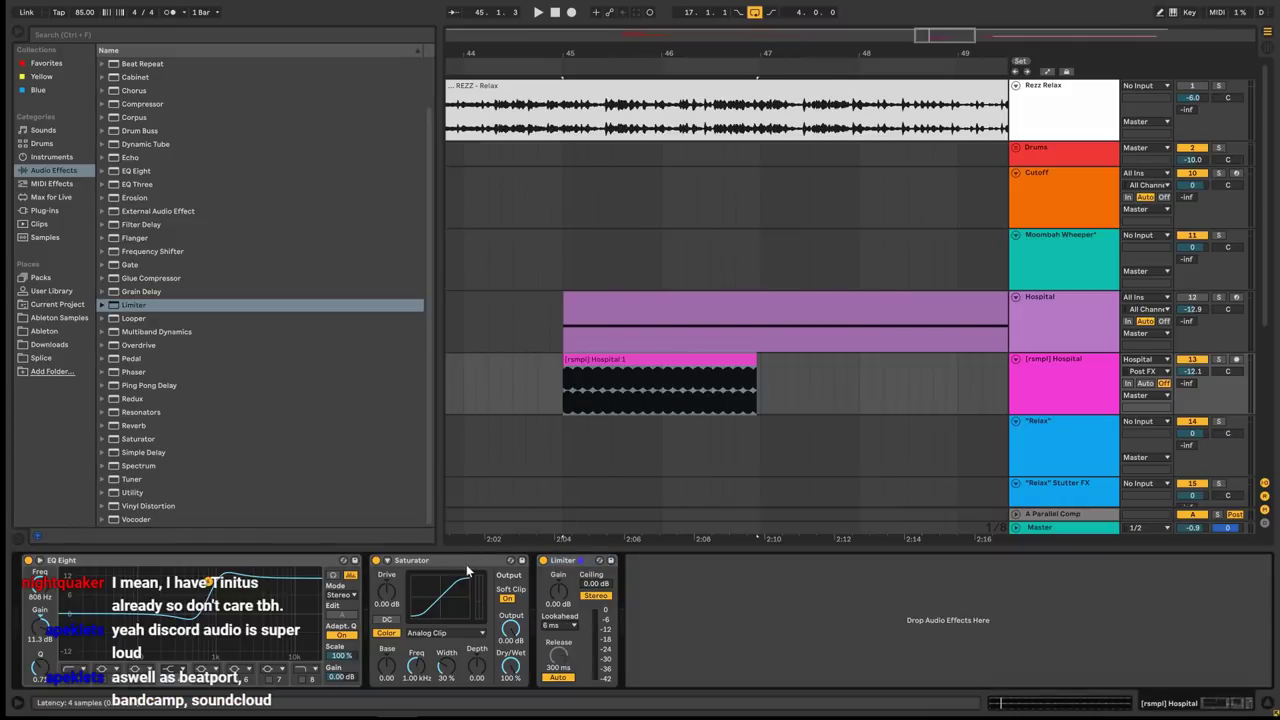
Copy the Saturator and paste the duplicate after the Limiter on [rsmpl] Hospital.
left_click(467, 571)
left_click(674, 620)
key("ctrl+v")
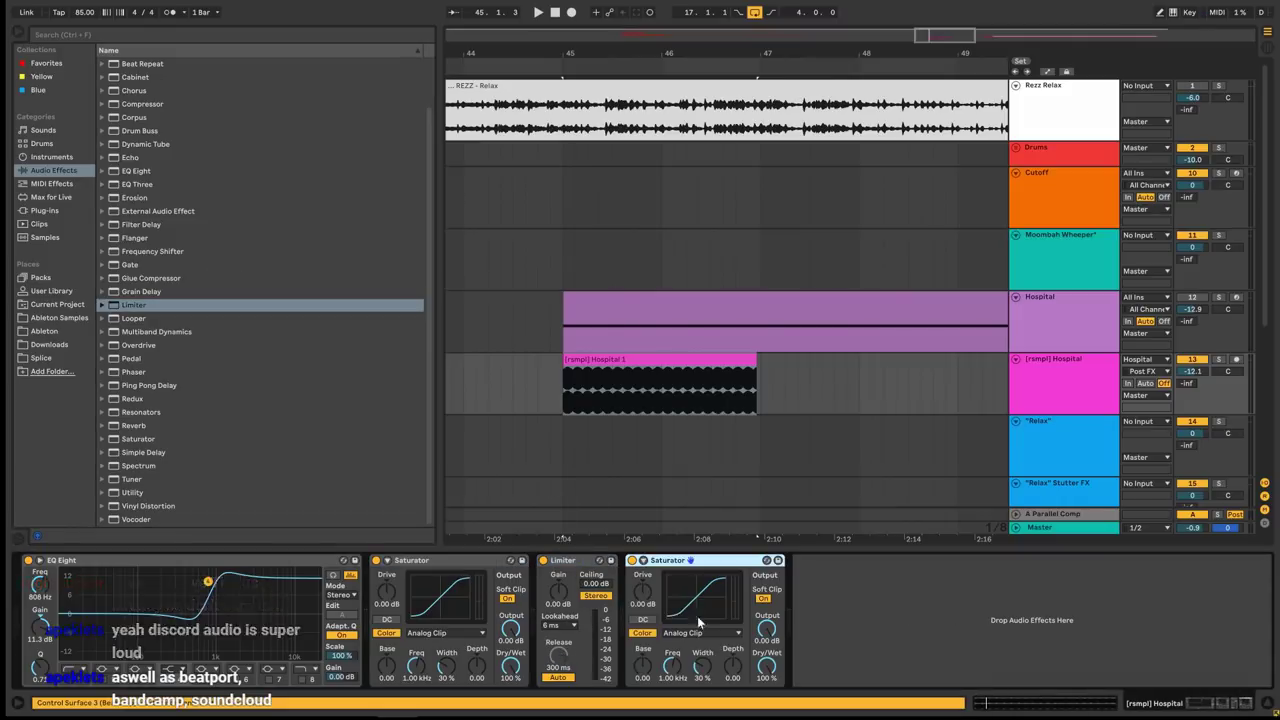
Add an Auto Filter after the second Saturator as an OSR notch at about 360 Hz while auditioning the sound.
key("space")
key("space")
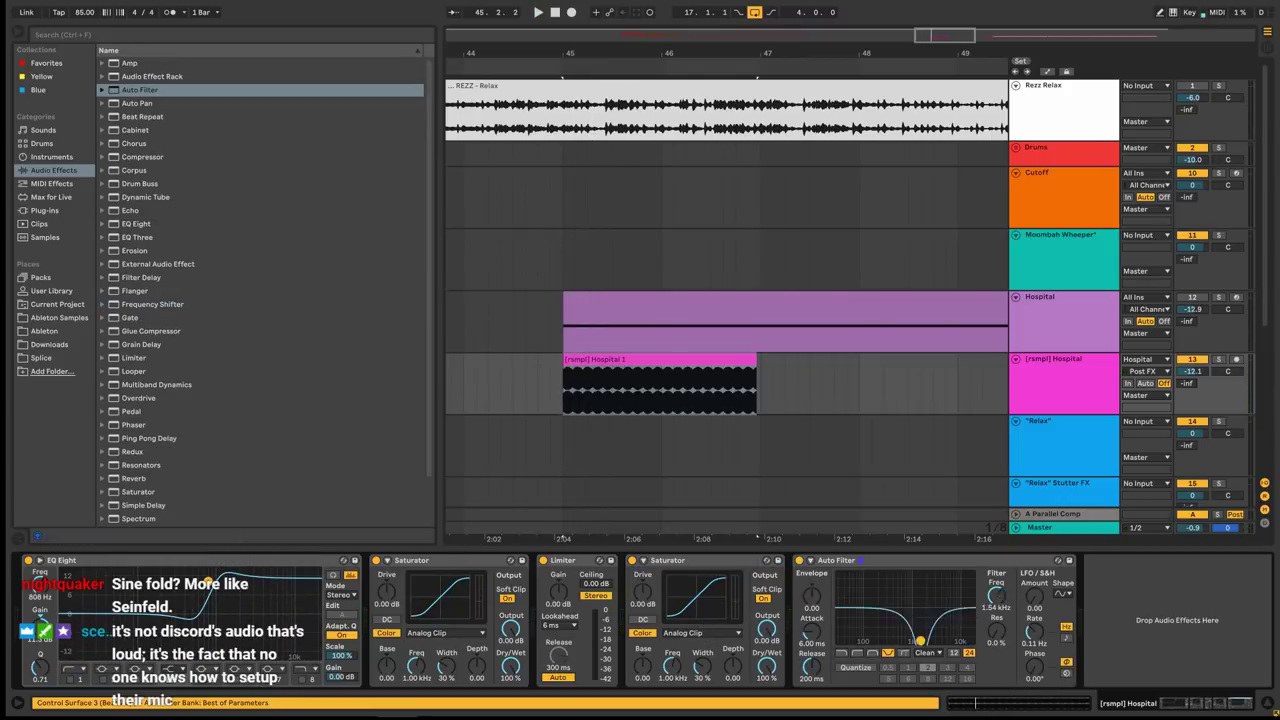
key("space")
key("space")
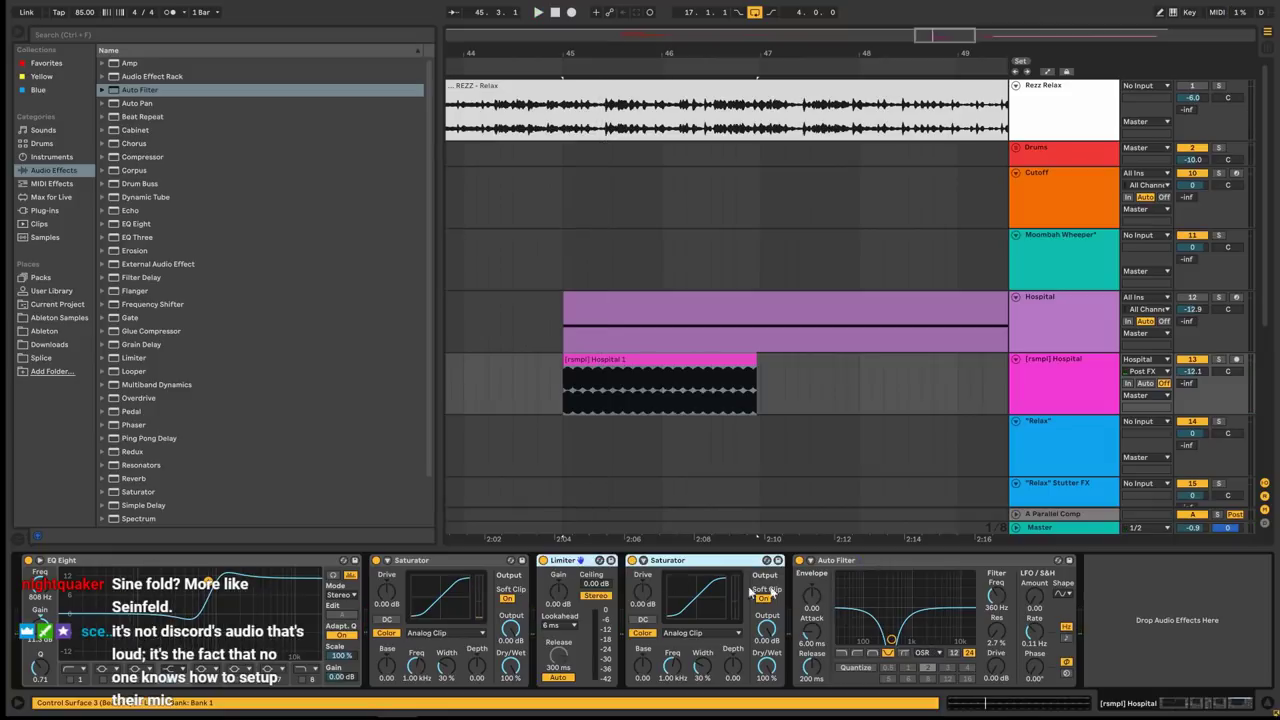
Paste copies of the Limiter and Saturator after the Auto Filter, order the Saturator first, and set the filter frequency to 211 Hz.
key("ctrl+v")
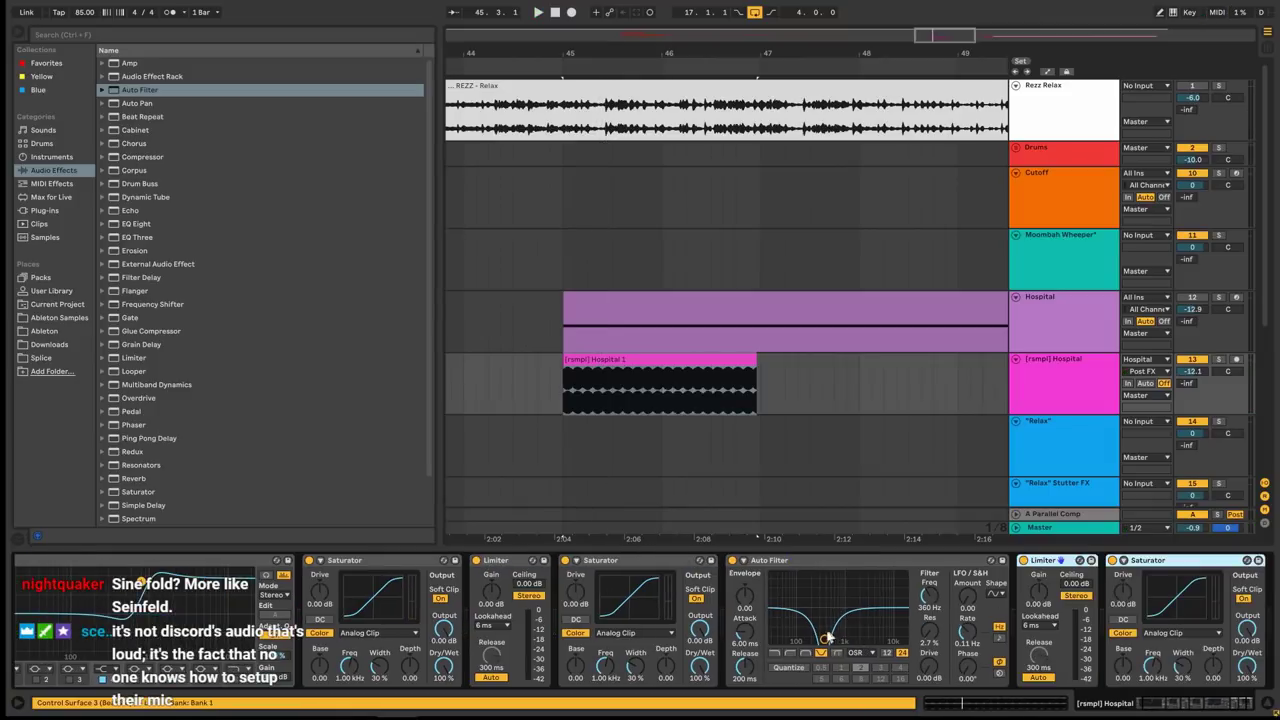
key("space")
mouse_move(828, 638)
left_mouse_down()
mouse_move(849, 640)
mouse_move(807, 640)
left_mouse_up()
left_click_drag(1085, 561, 960, 572)
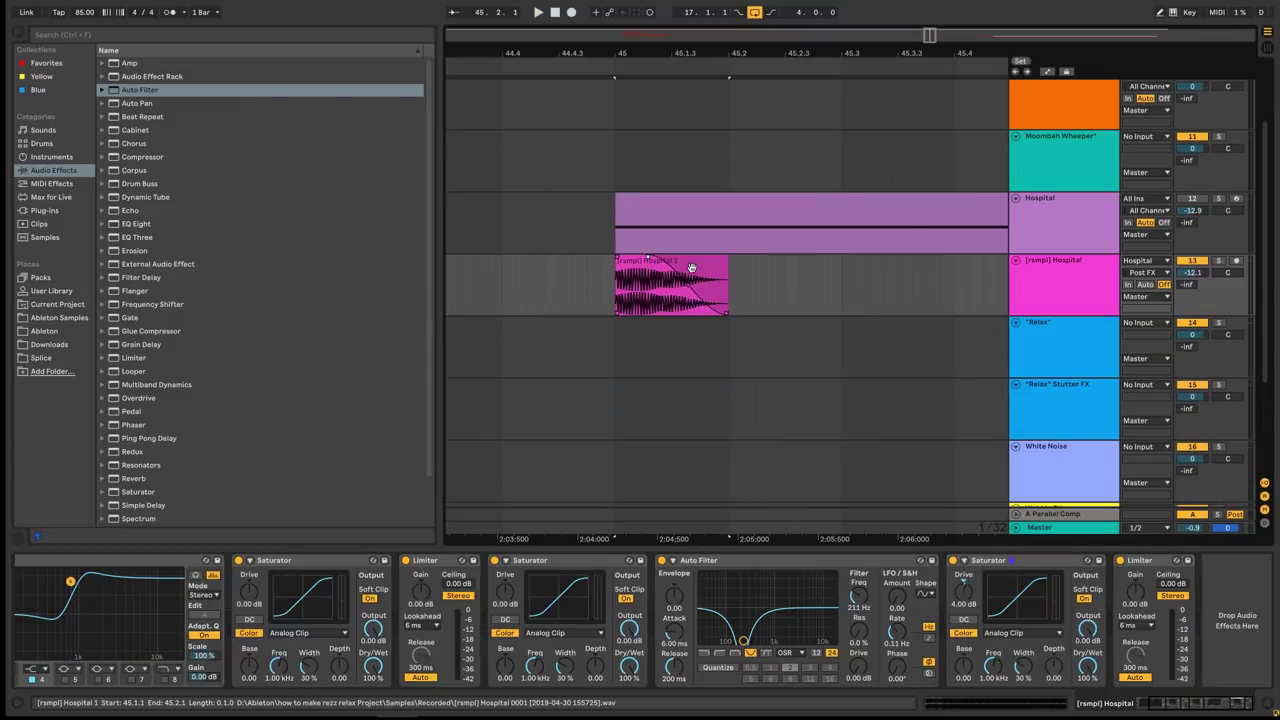
Duplicate the faded one-beat [rsmpl] Hospital clip and move the copy to start at 45.1.3 over the first clip's tail.
left_click(691, 268)
key("ctrl+d")
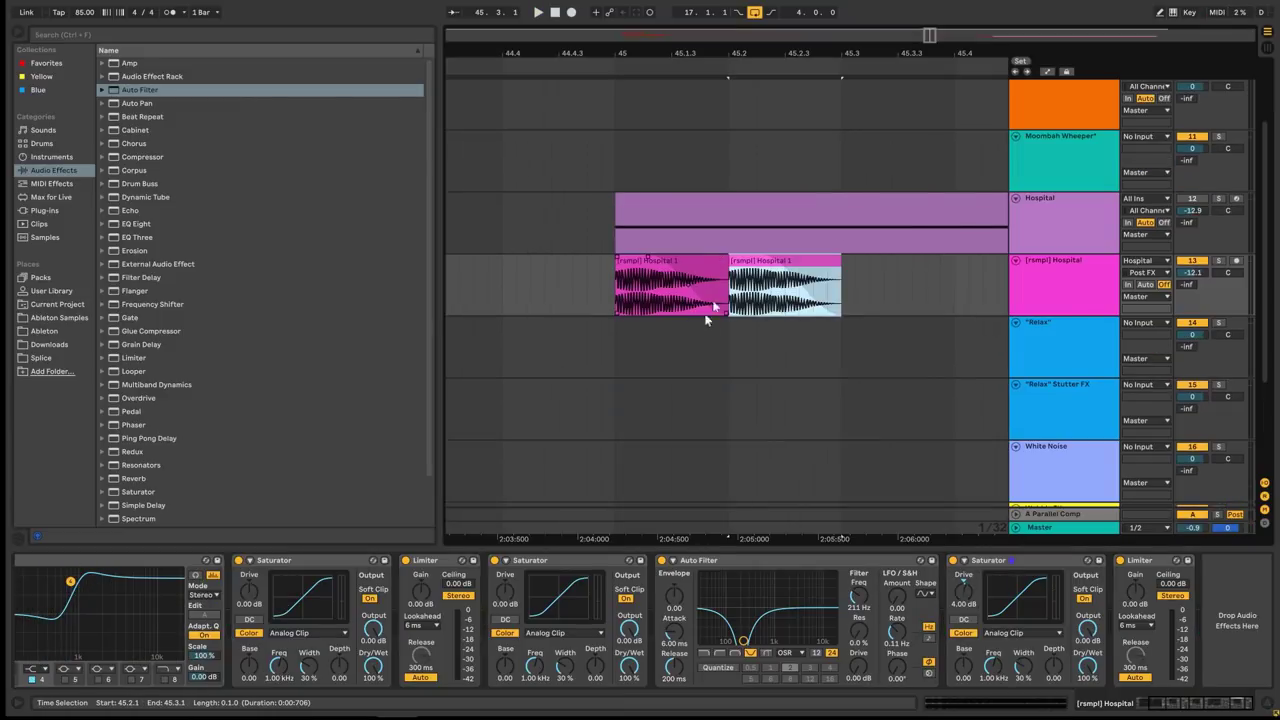
left_click(649, 291)
key("space")
left_click(649, 268)
left_click_drag(761, 268, 705, 270)
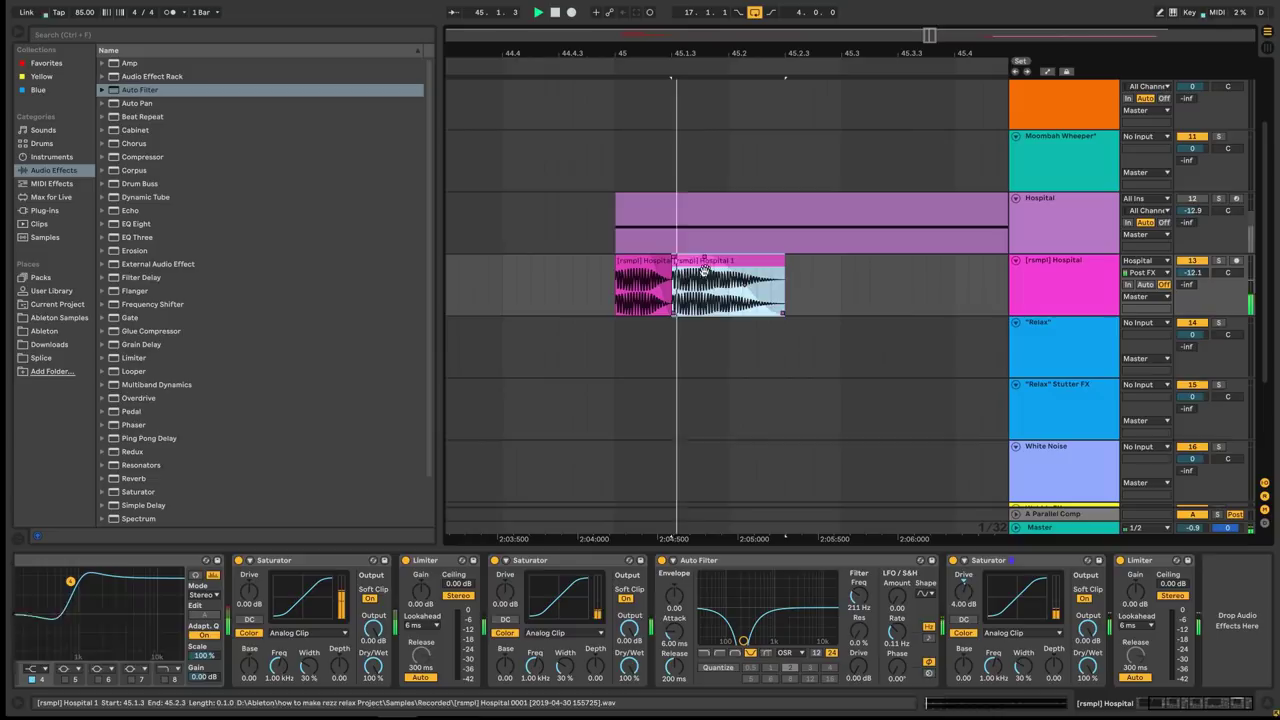
Audition the two [rsmpl] Hospital clips from their starts and set the track's volume to -10.0.
key("space")
left_click(645, 270)
key("space")
key("space")
left_click(705, 268)
key("space")
key("space")
key("space")
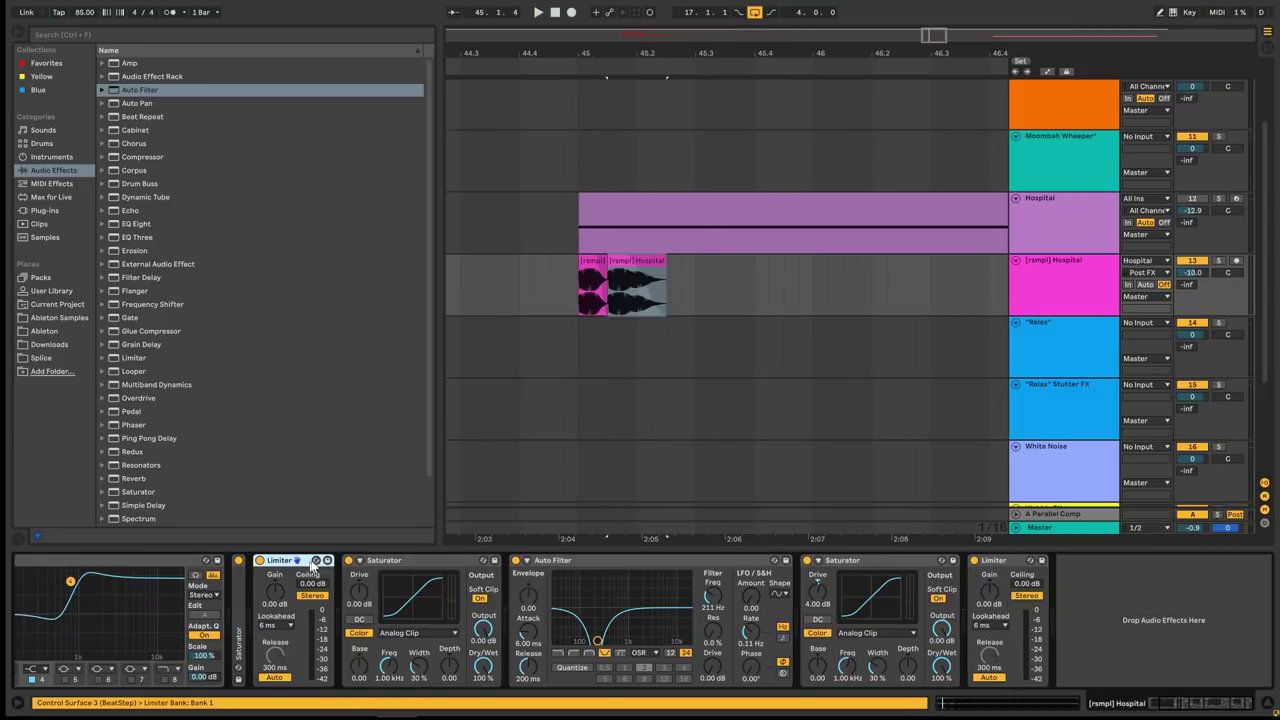
Fold the remaining Limiter, Saturator and Auto Filter devices on [rsmpl] Hospital.
left_click(384, 563)
double_click(384, 563)
double_click(480, 563)
double_click(468, 564)
double_click(440, 565)
double_click(290, 561)
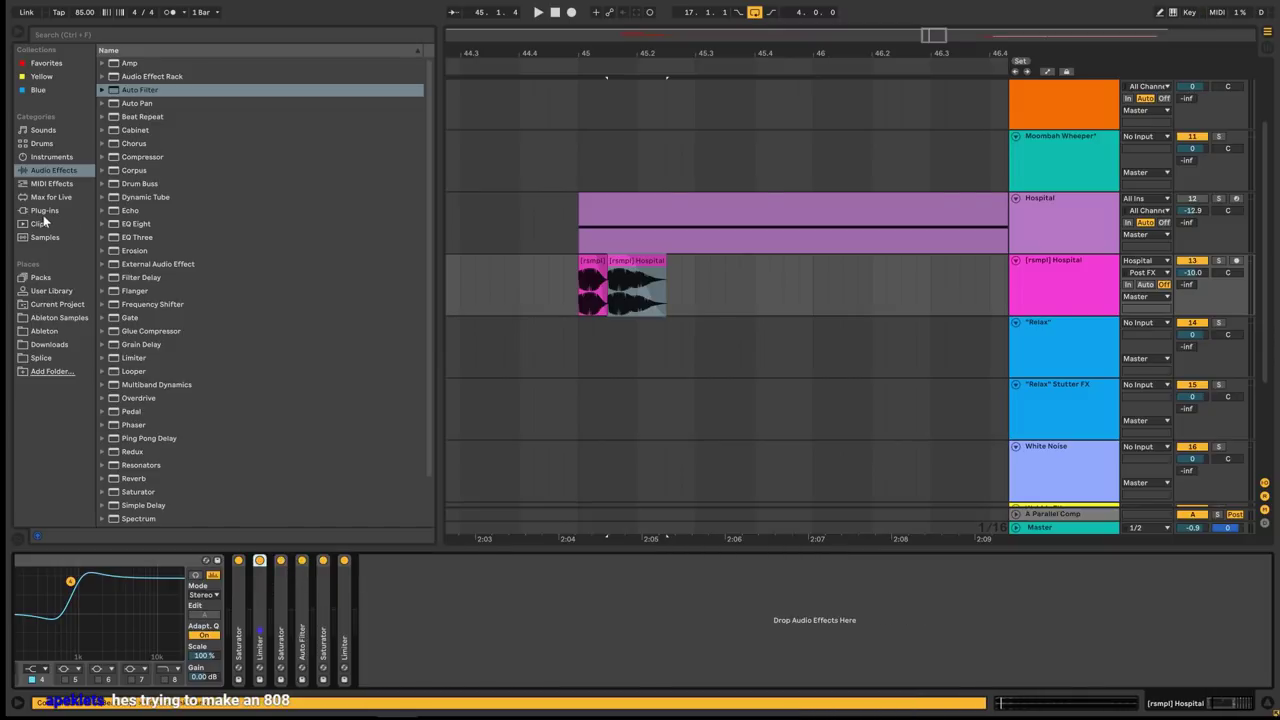
Duplicate the six folded devices, from the first Saturator to the last Limiter, at the end of the [rsmpl] Hospital chain.
left_click(43, 211)
left_click(344, 606)
left_click(240, 600, "shift")
left_click(394, 606)
left_click_drag(394, 607, 394, 602)
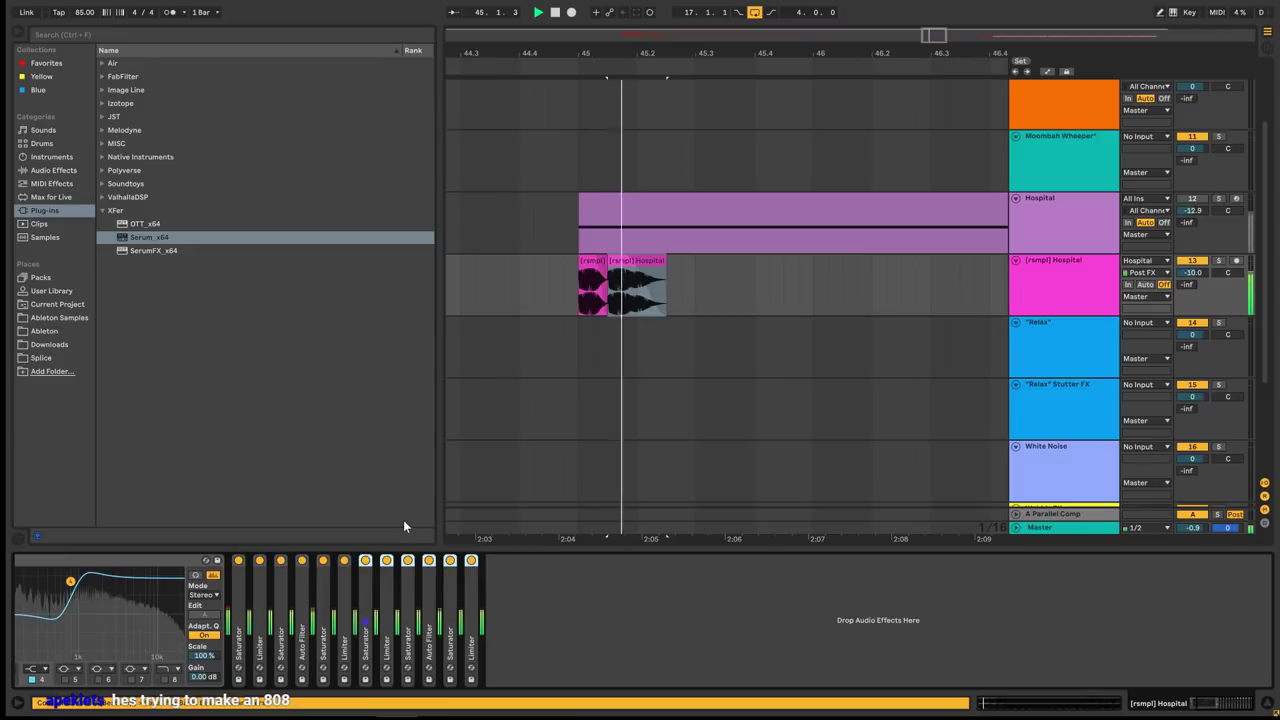
Add FabFilter Saturn to the end of the [rsmpl] Hospital device chain and audition it.
left_click(102, 78)
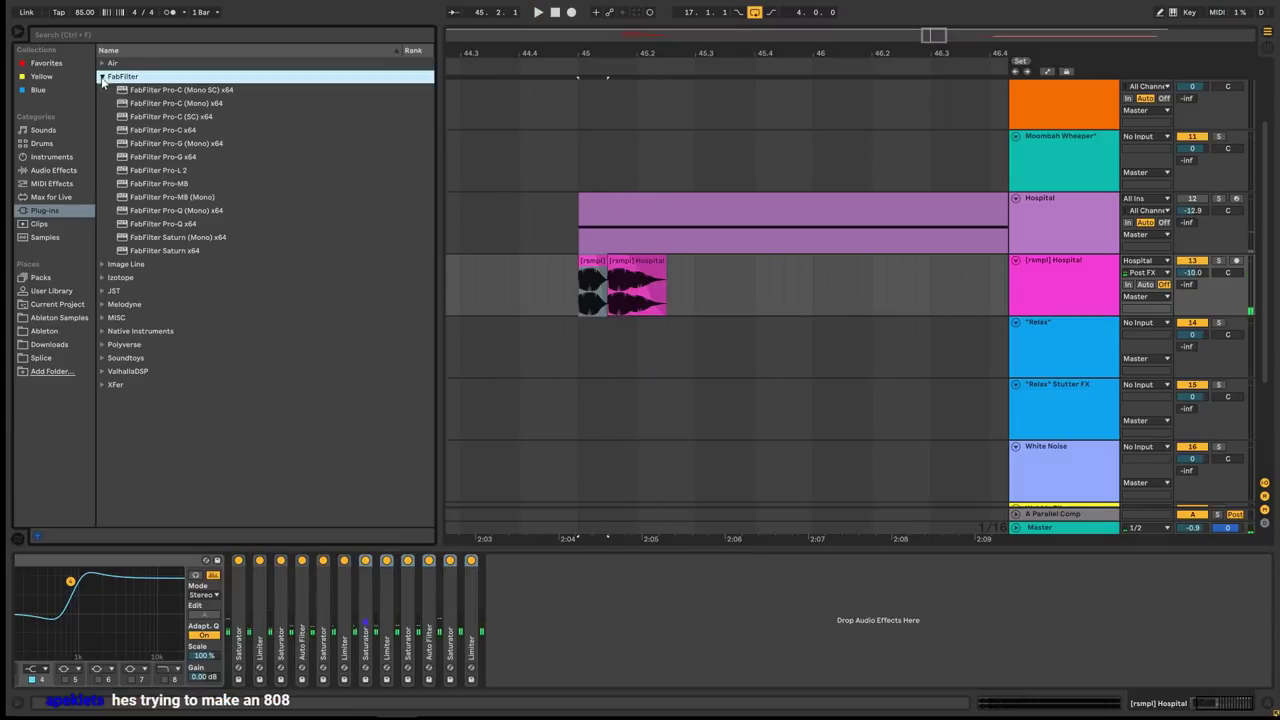
double_click(168, 249)
key("space")
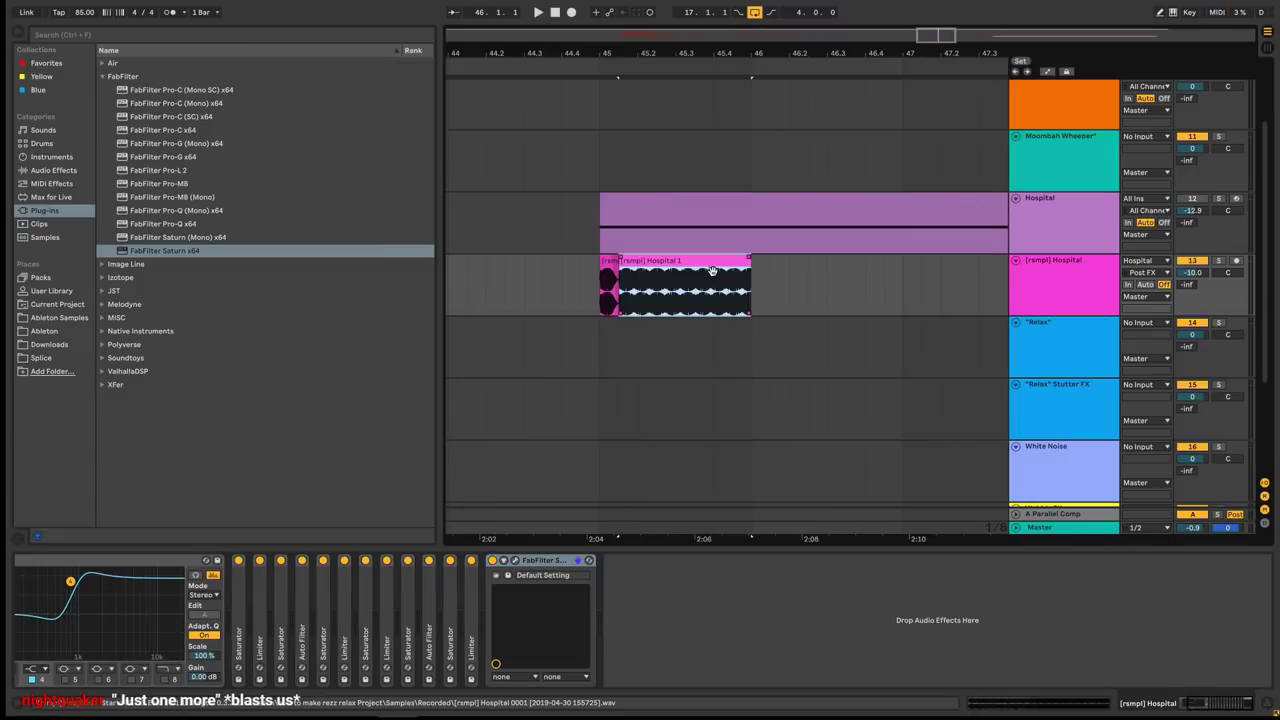
Solo [rsmpl] Hospital and record its processed 45.1.3 to 46.1.1 clip onto a new audio track below it.
key("s")
key("ctrl+t")
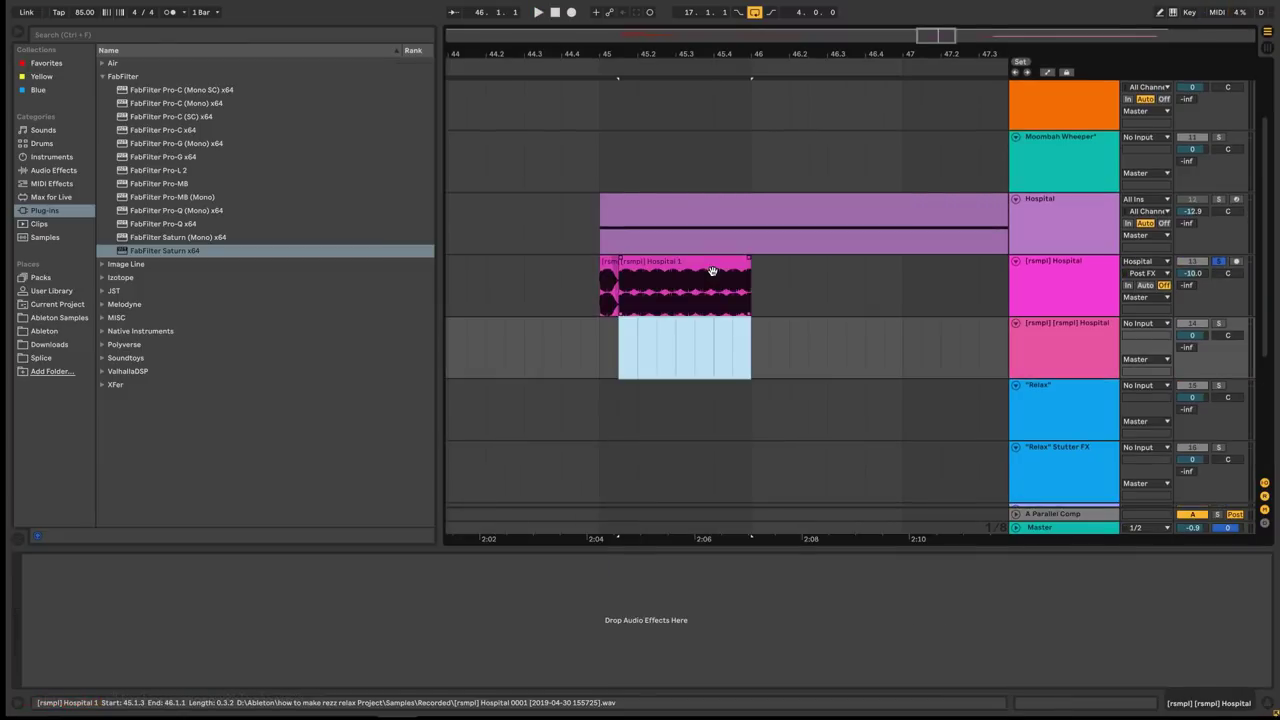
key("F9")
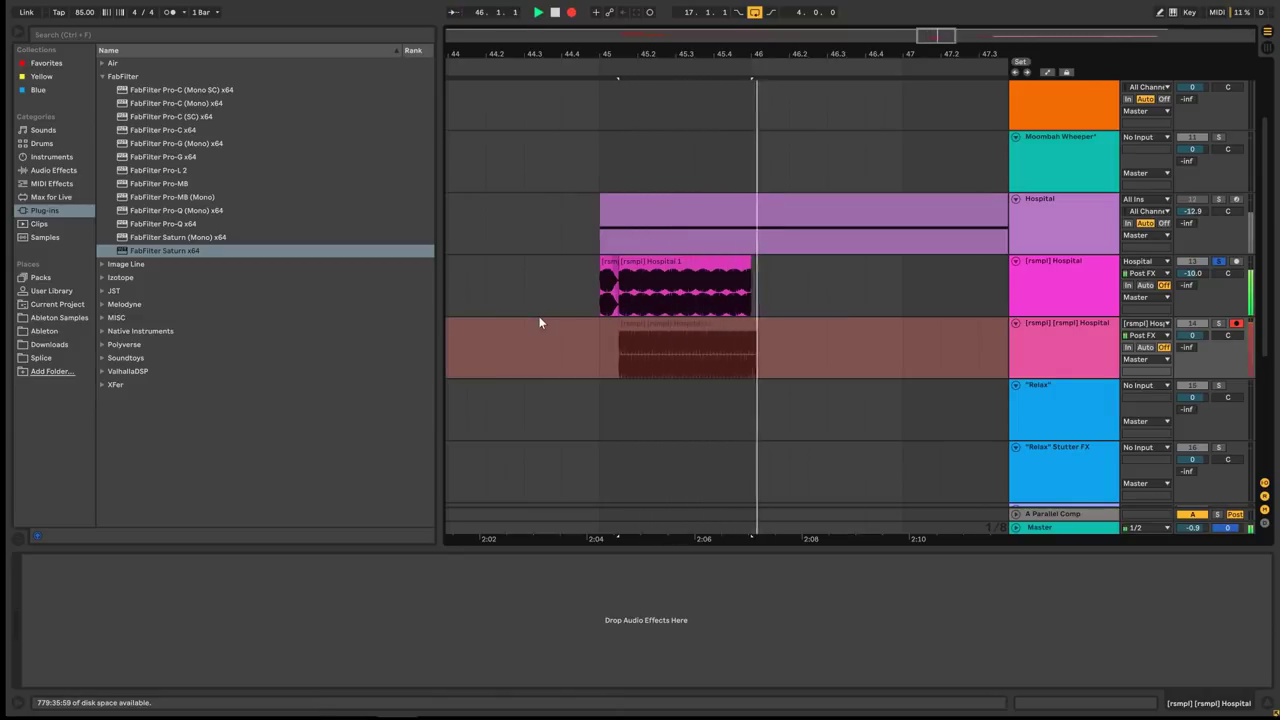
key("space")
Set the [rsmpl] [rsmpl] Hospital track's volume to -10.0 and fade out the second half of its one-beat clip at 45.1.3.
left_click_drag(1192, 335, 1192, 340)
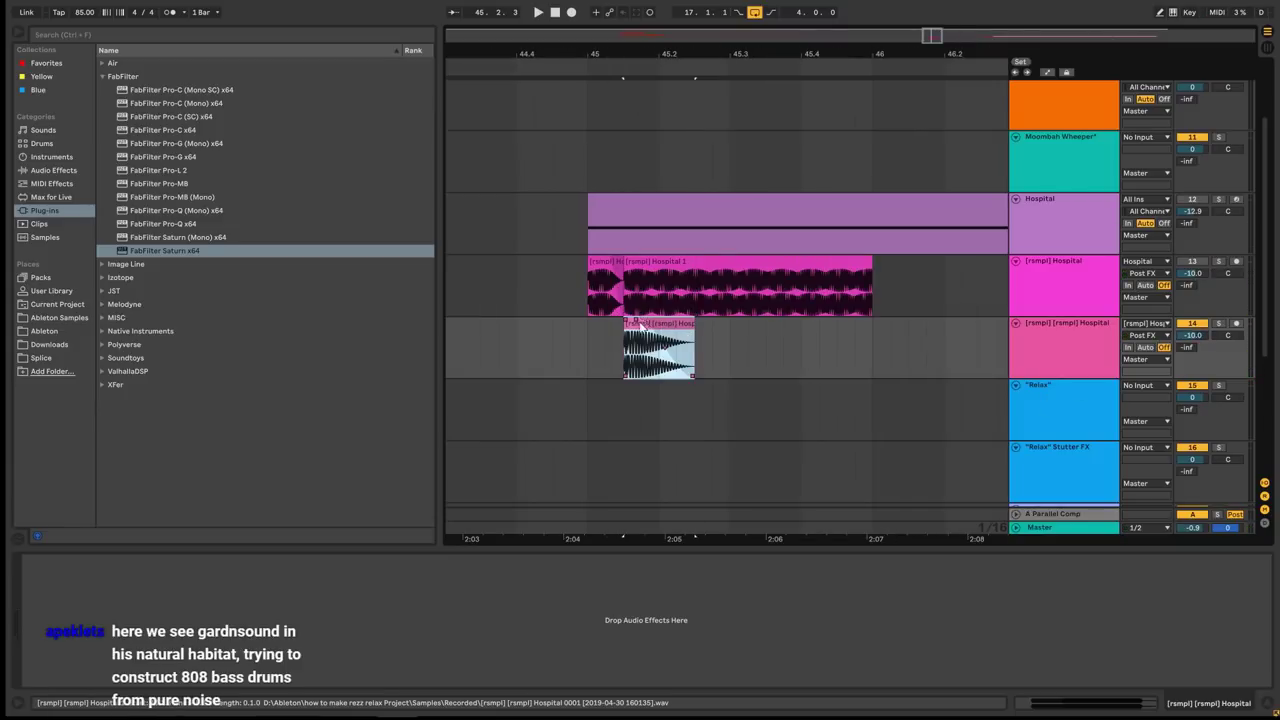
left_click(658, 323)
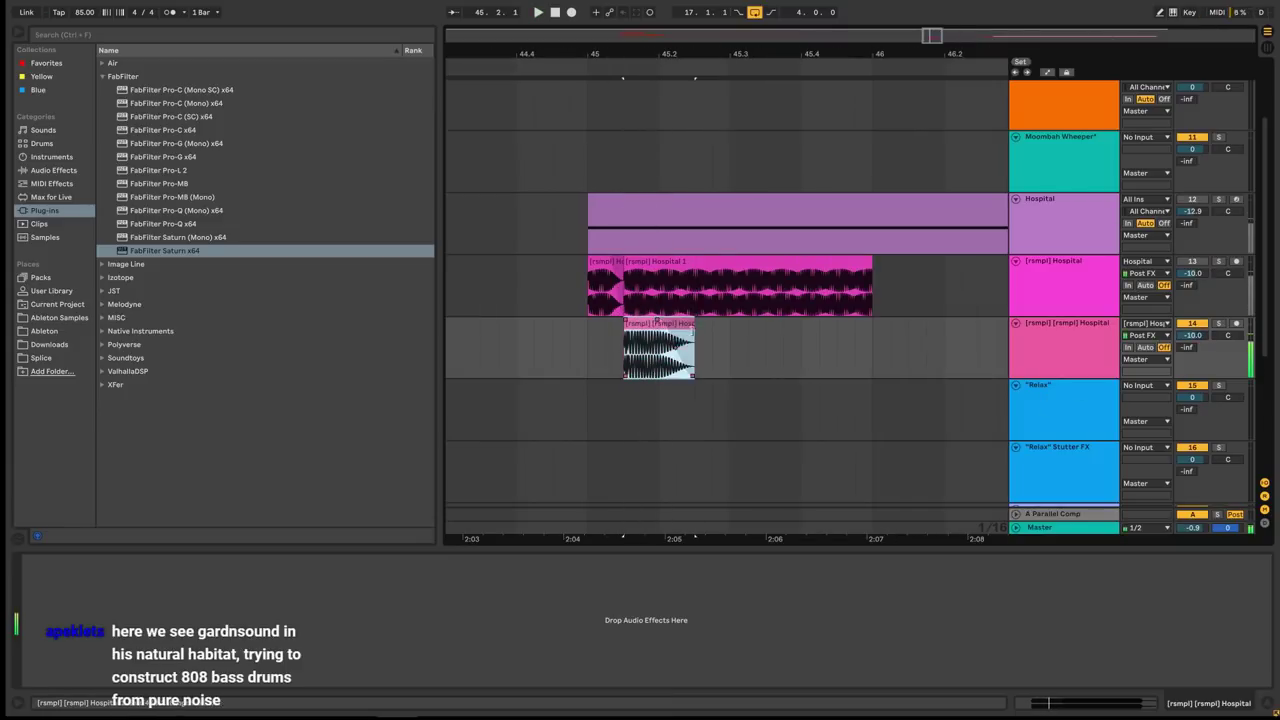
left_click(693, 355)
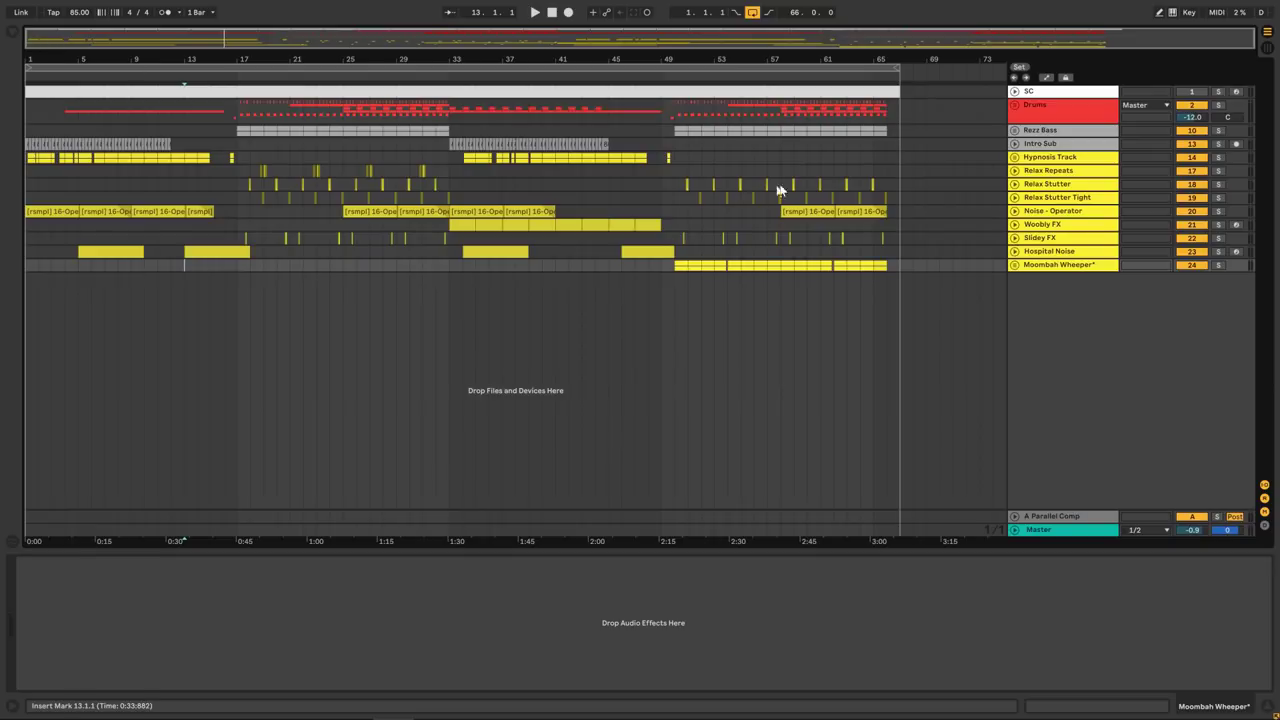
Unfold the Drums group, audition the soloed drums from 17.1.1 and show the Snare track's devices.
left_click(1040, 112)
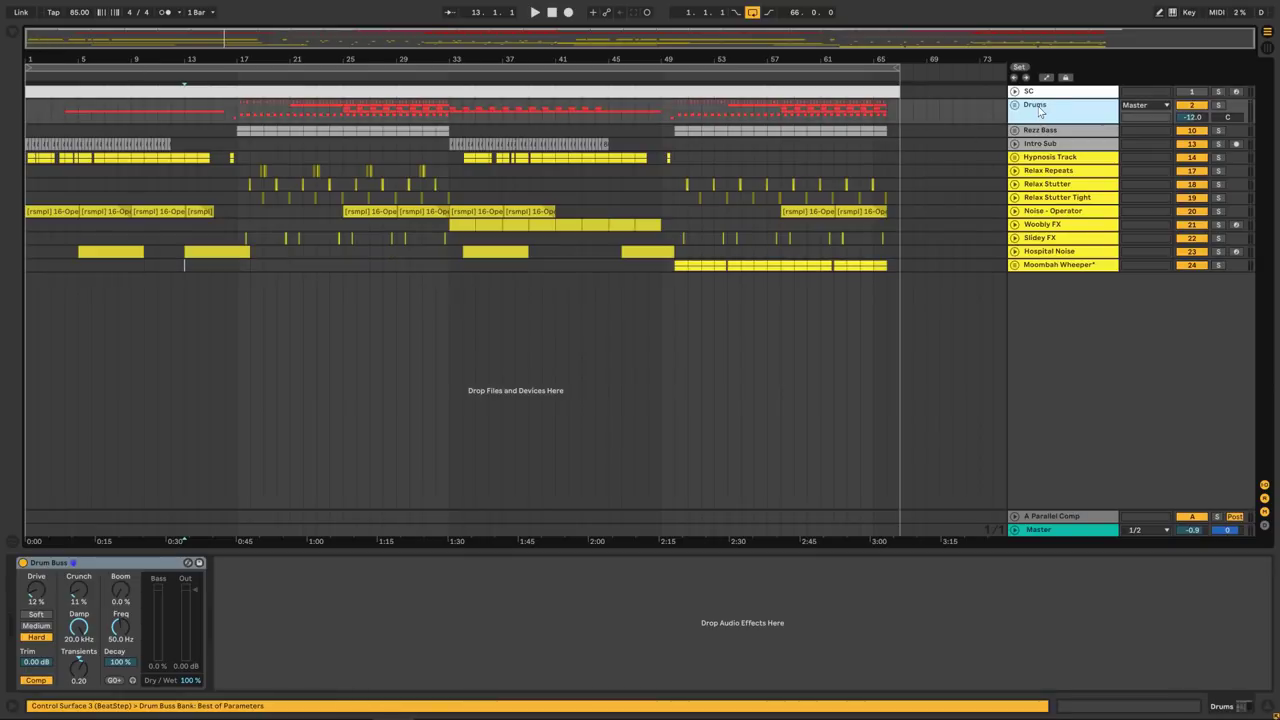
left_click(1015, 106)
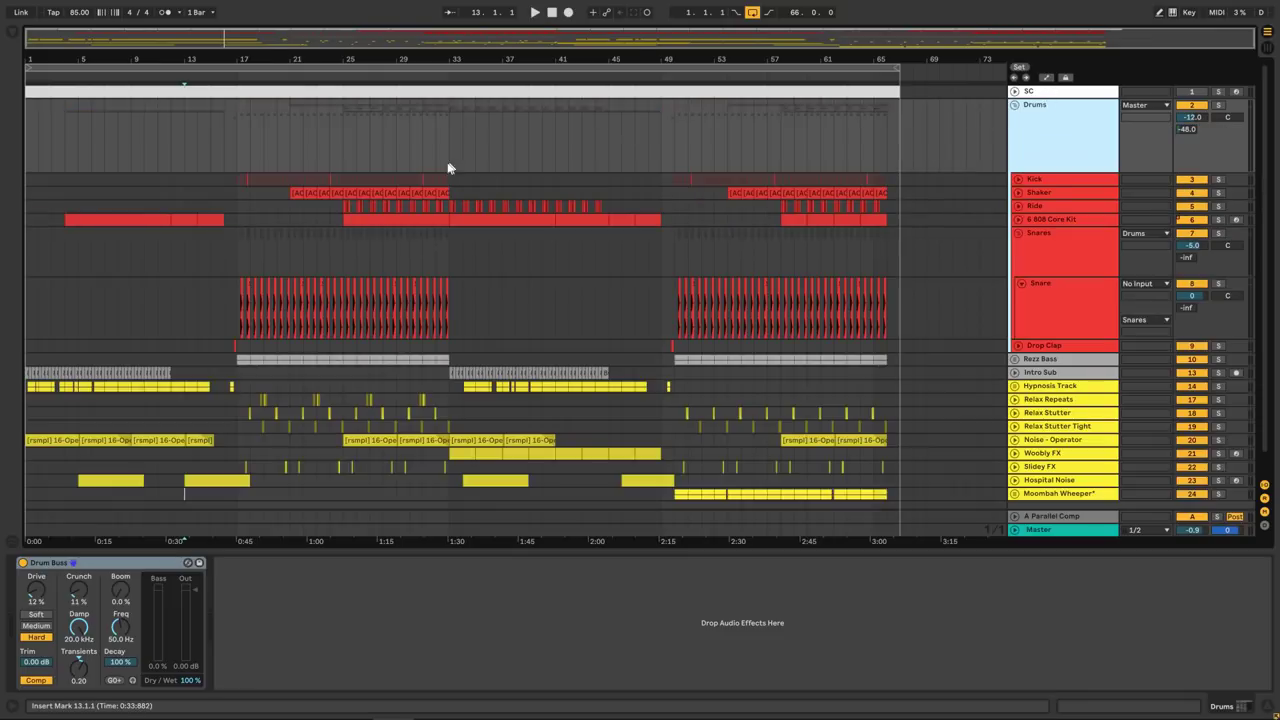
left_click(262, 143)
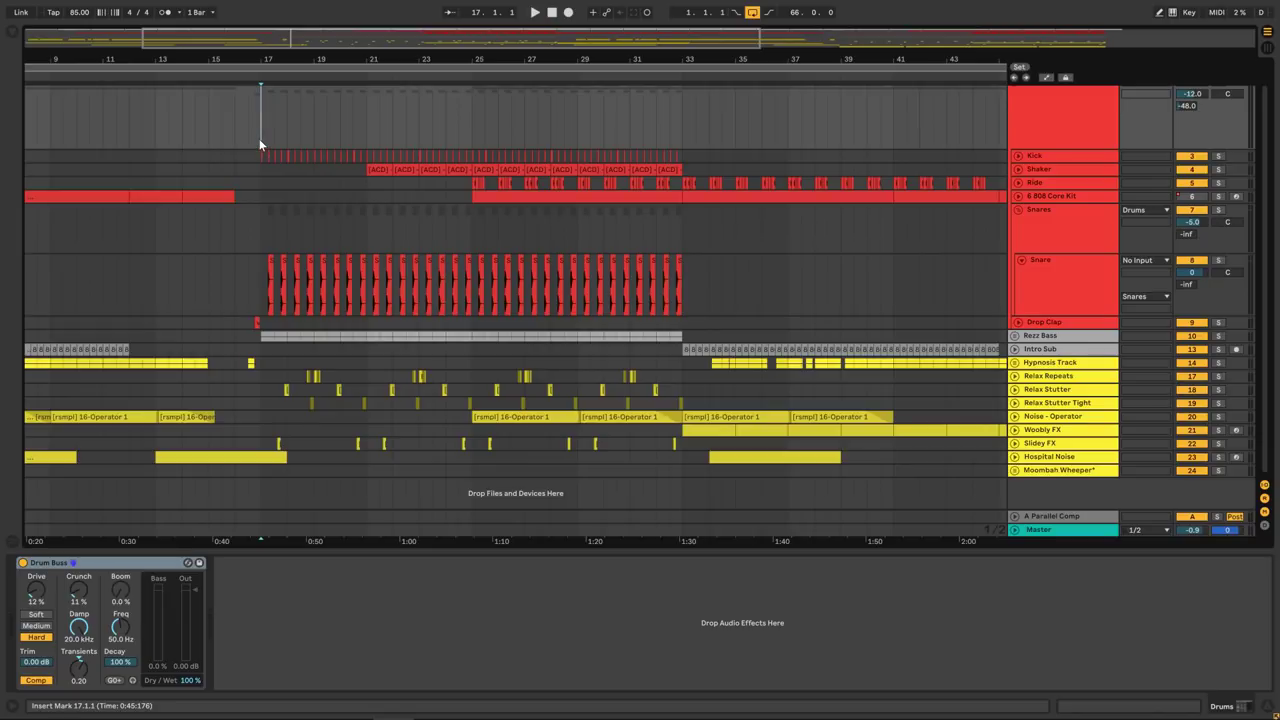
key("space")
scroll(571, 157, "up", 1)
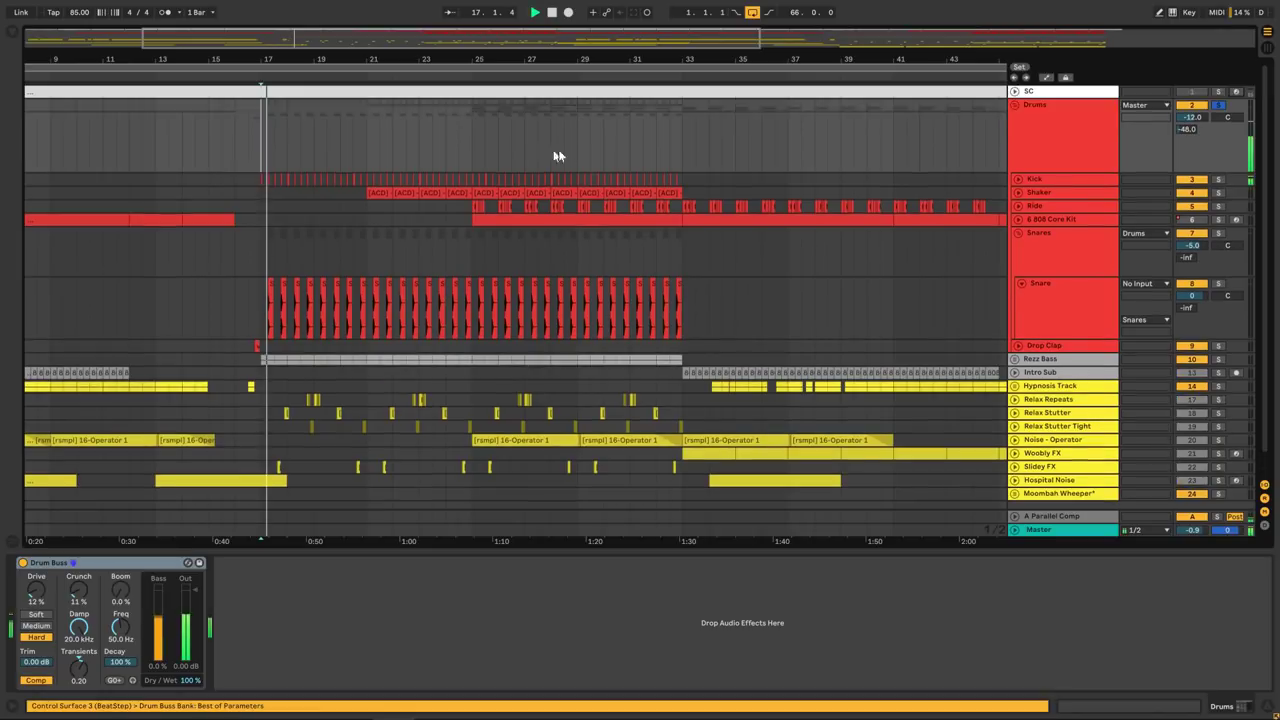
key("space")
left_click(1060, 306)
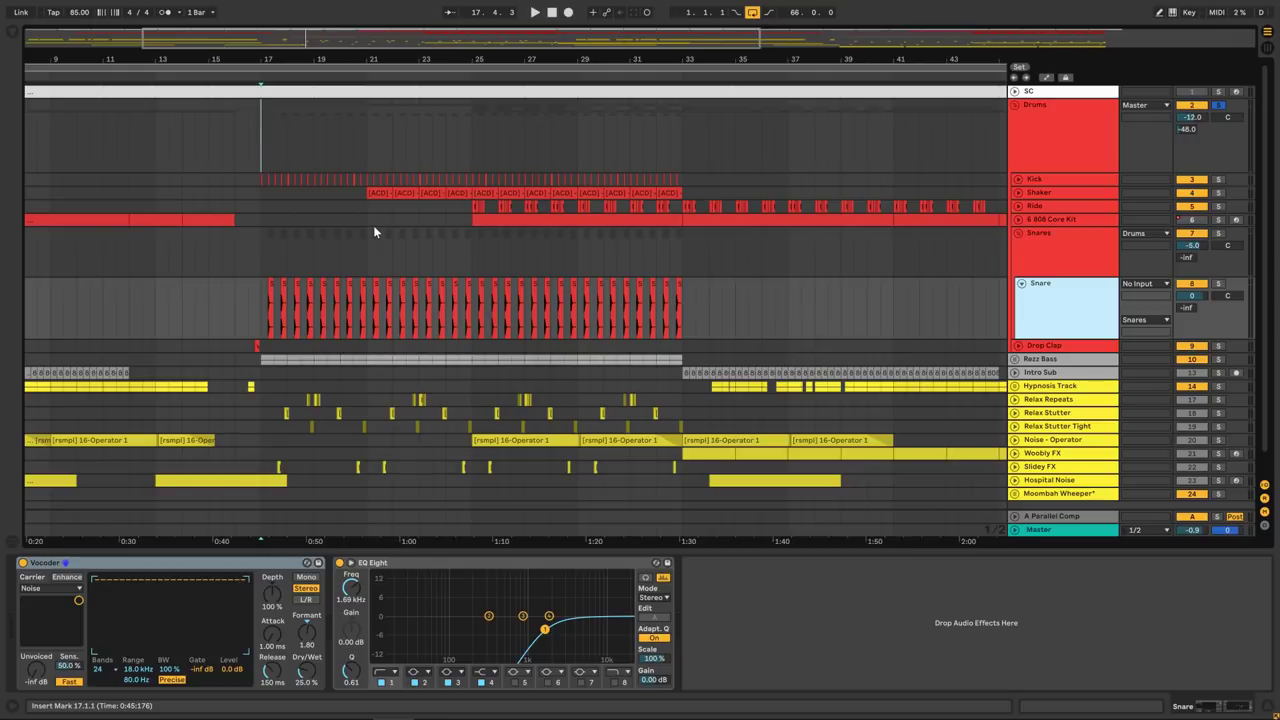
Unfold the Shaker track and audition its first clip at 21.1.1 with the track soloed.
left_click(1018, 193)
scroll(635, 290, "down", 2)
left_click_drag(372, 38, 361, 130)
left_click(404, 136)
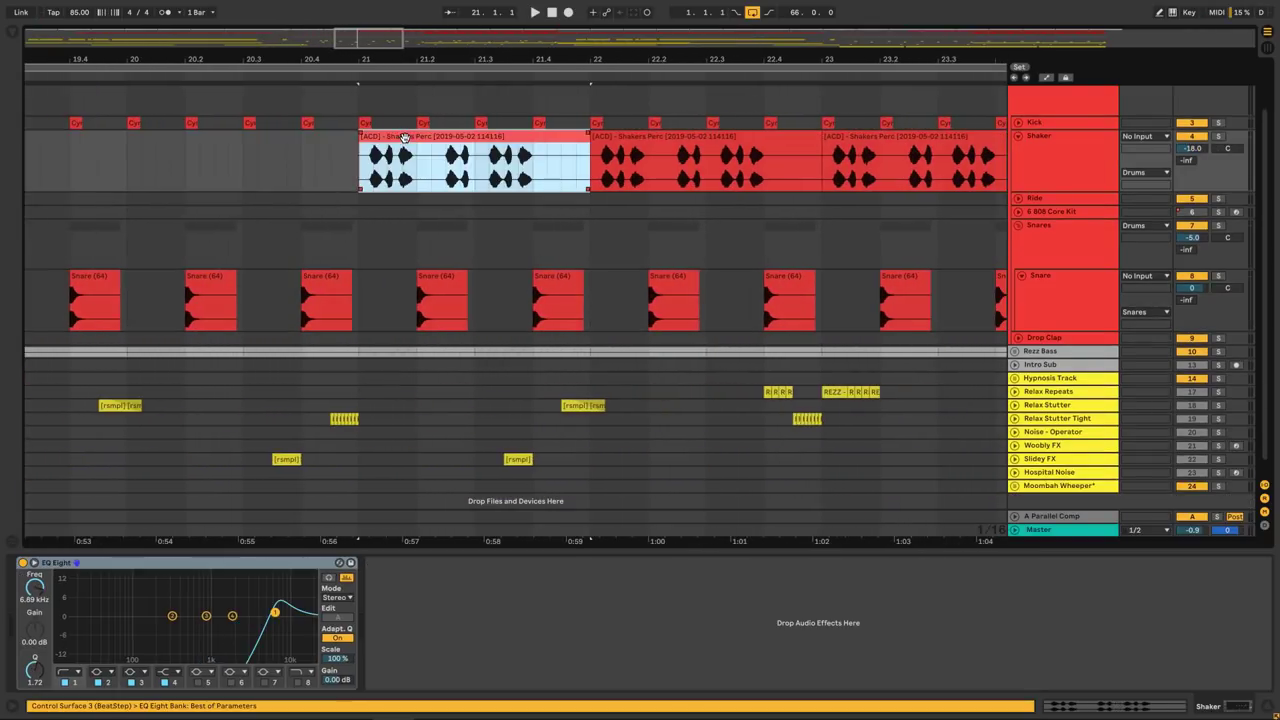
scroll(1074, 164, "up", 2)
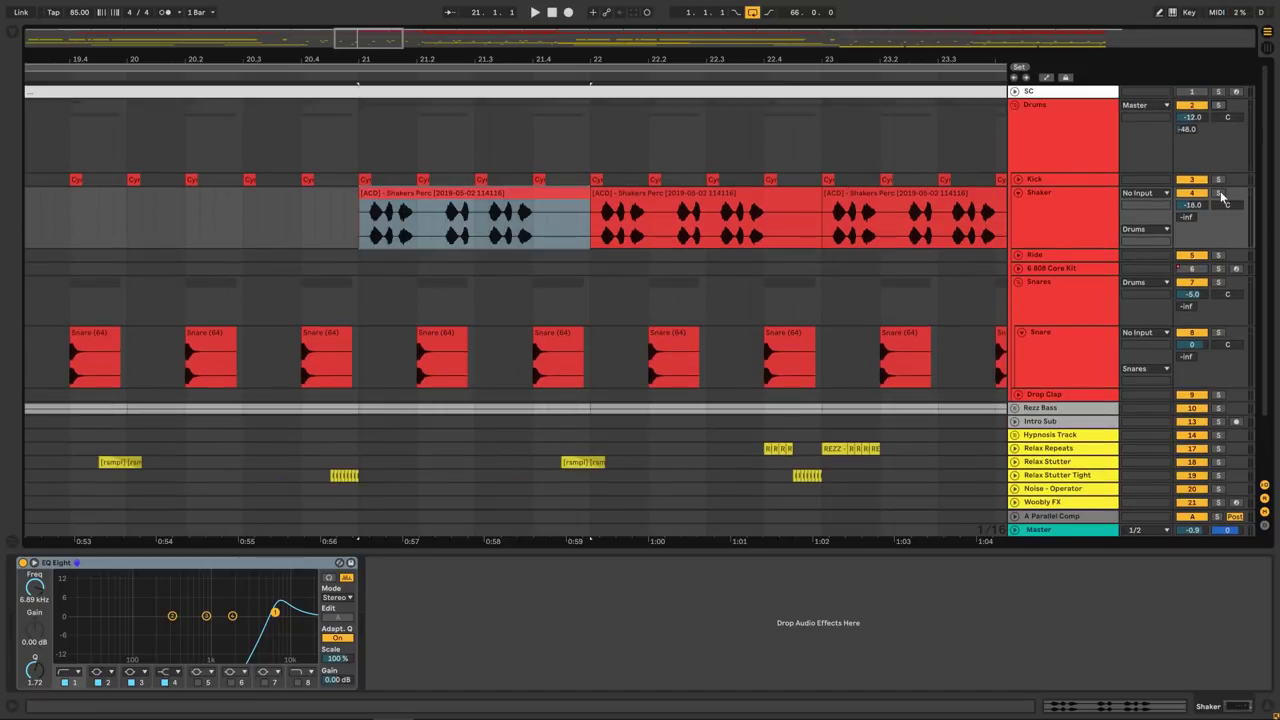
left_click(522, 201)
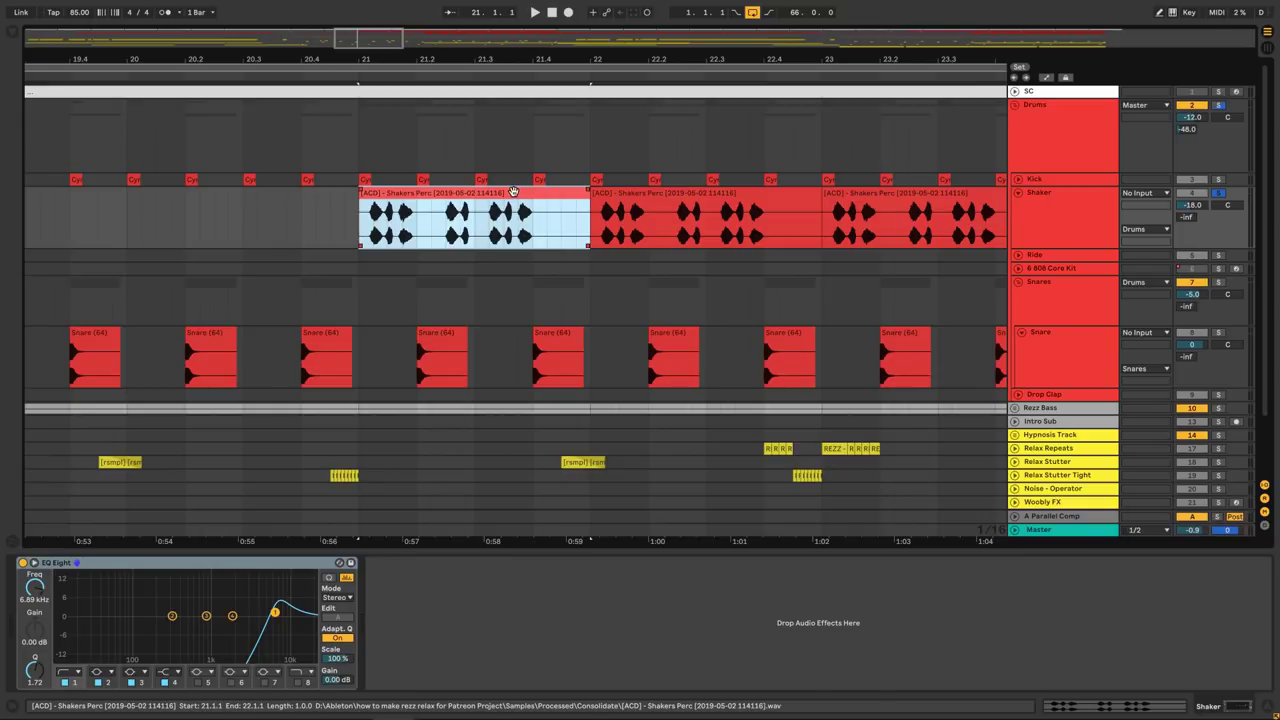
key("space")
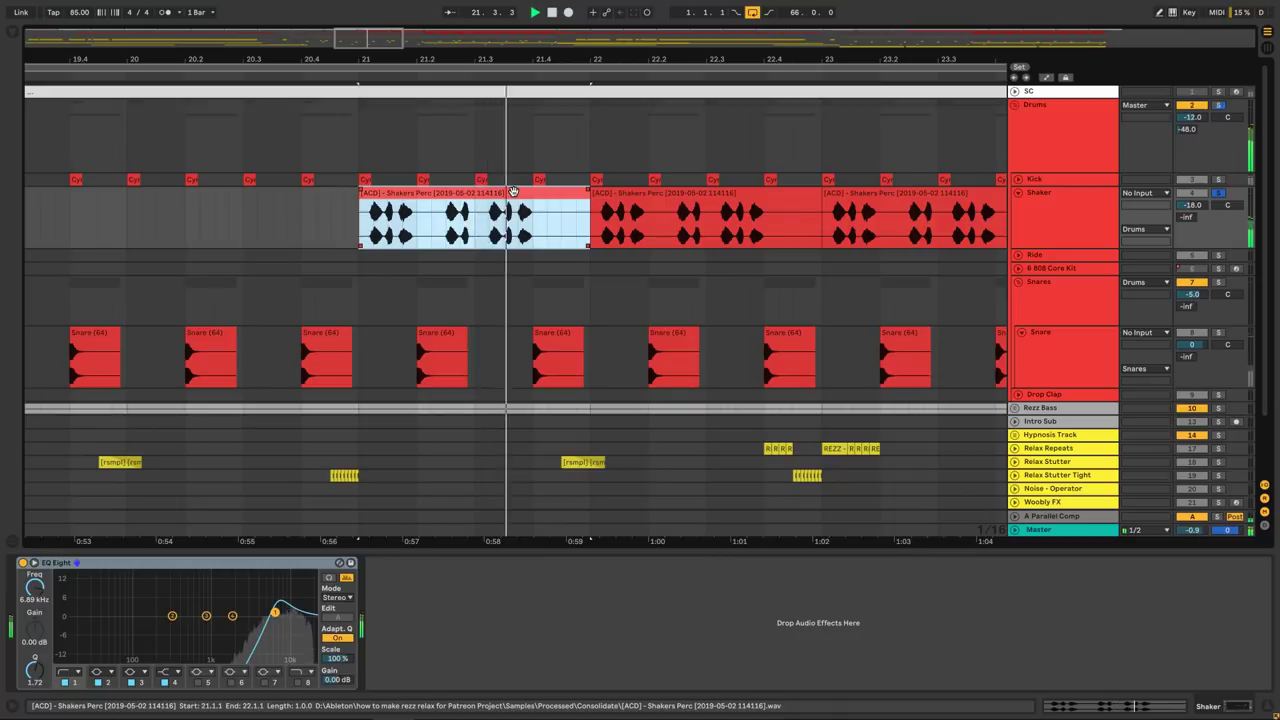
key("space")
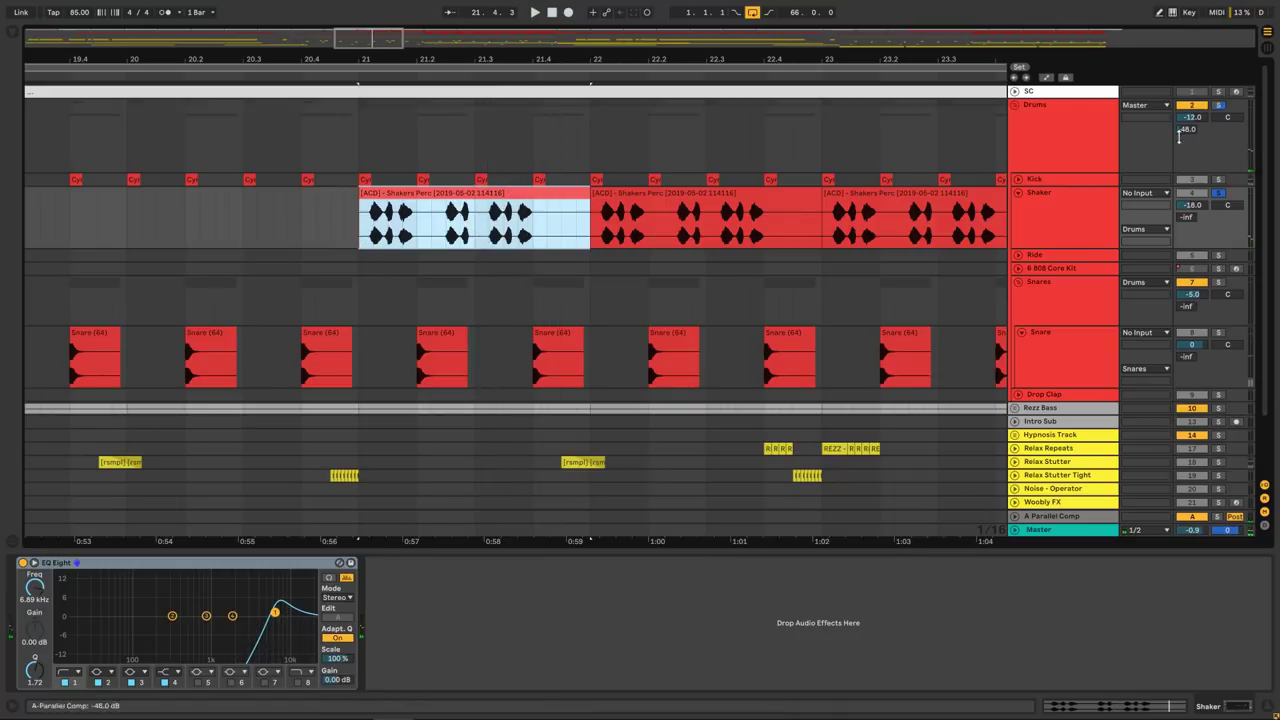
Unsolo the Shaker track and play the full mix from 21.1.1.
left_click(1218, 195)
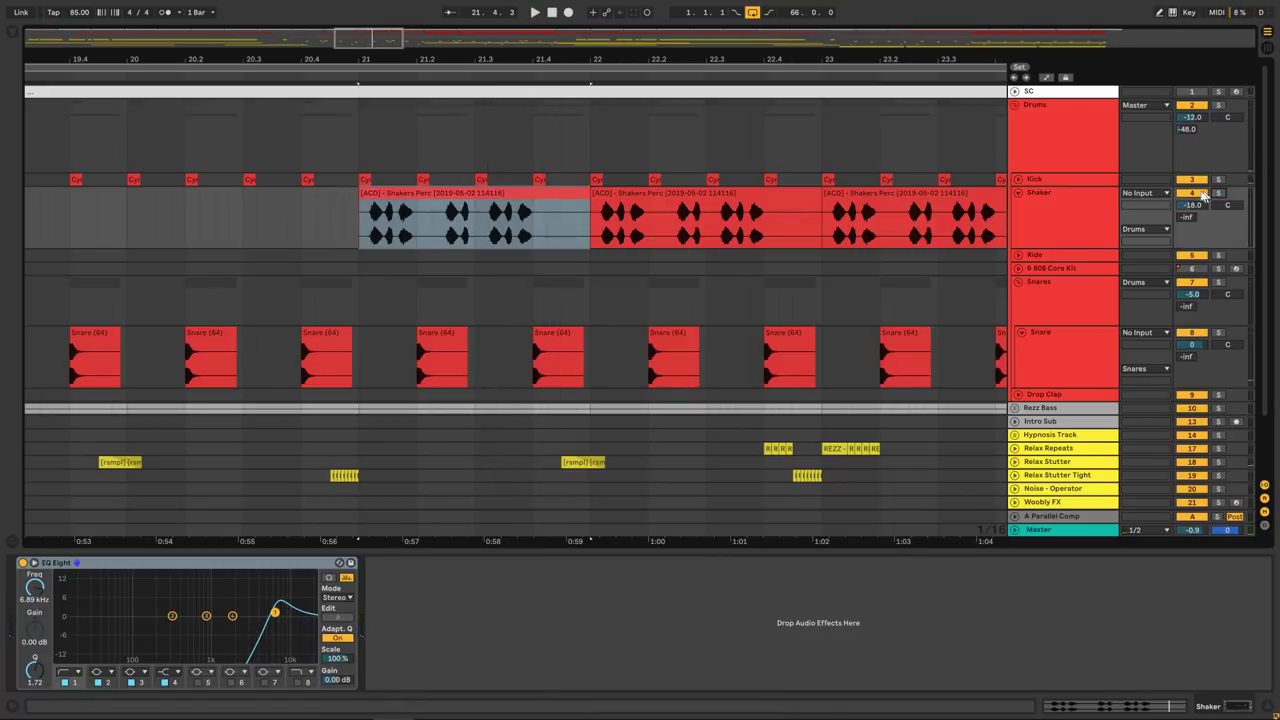
left_click(358, 148)
key("space")
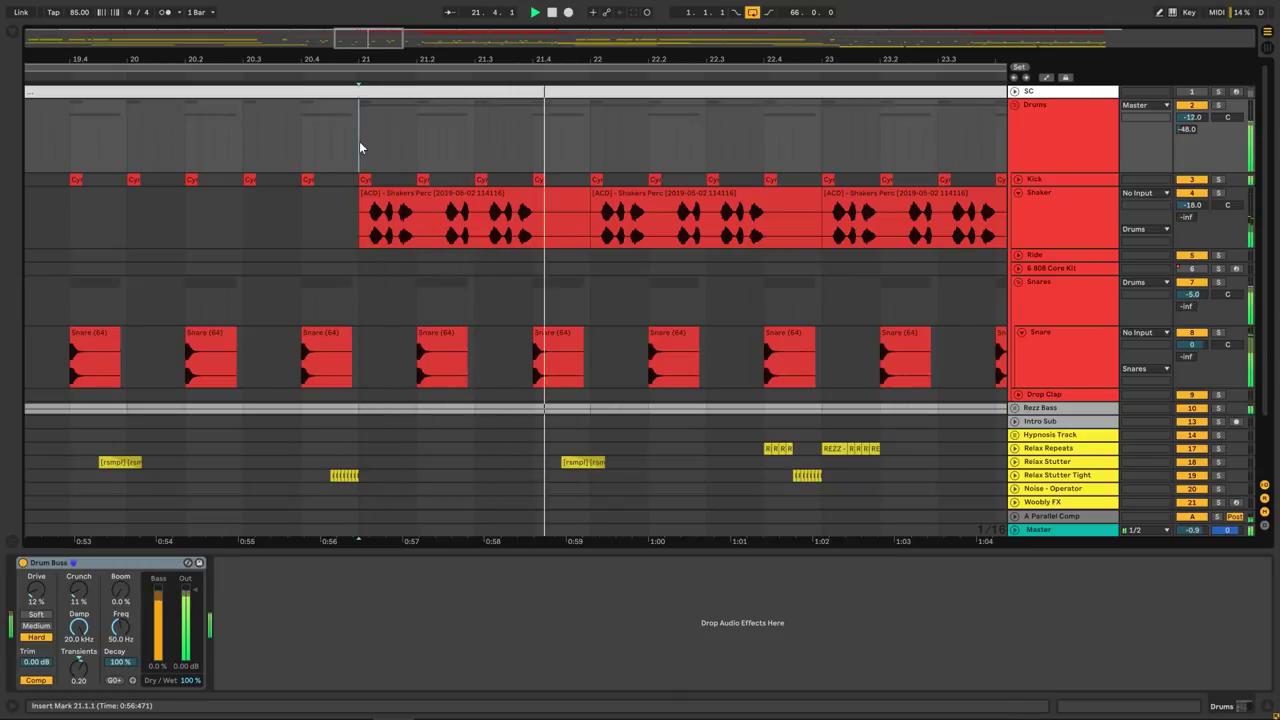
key("space")
Unfold the 6 808 Core Kit track and audition its intro clip from 4.1.1 with the Drums group soloed.
scroll(1006, 157, "down", 2)
left_click(1019, 198)
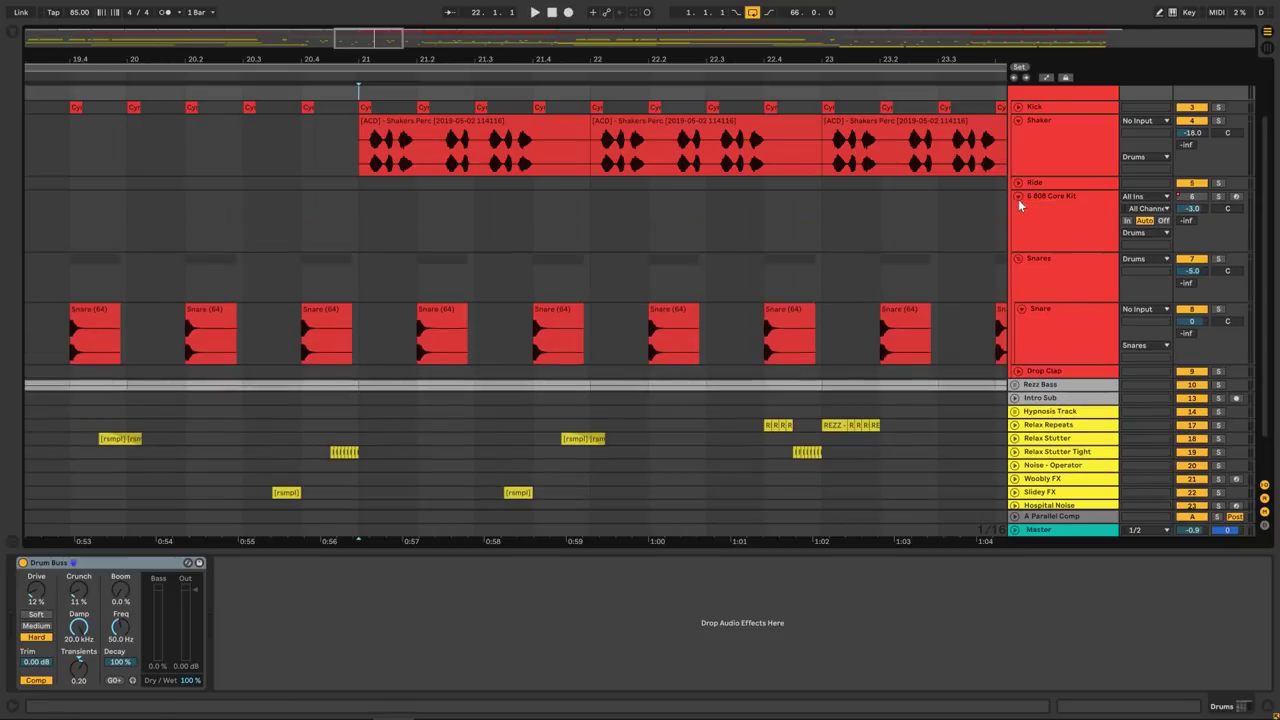
left_click_drag(374, 41, 170, 17)
left_click(380, 205)
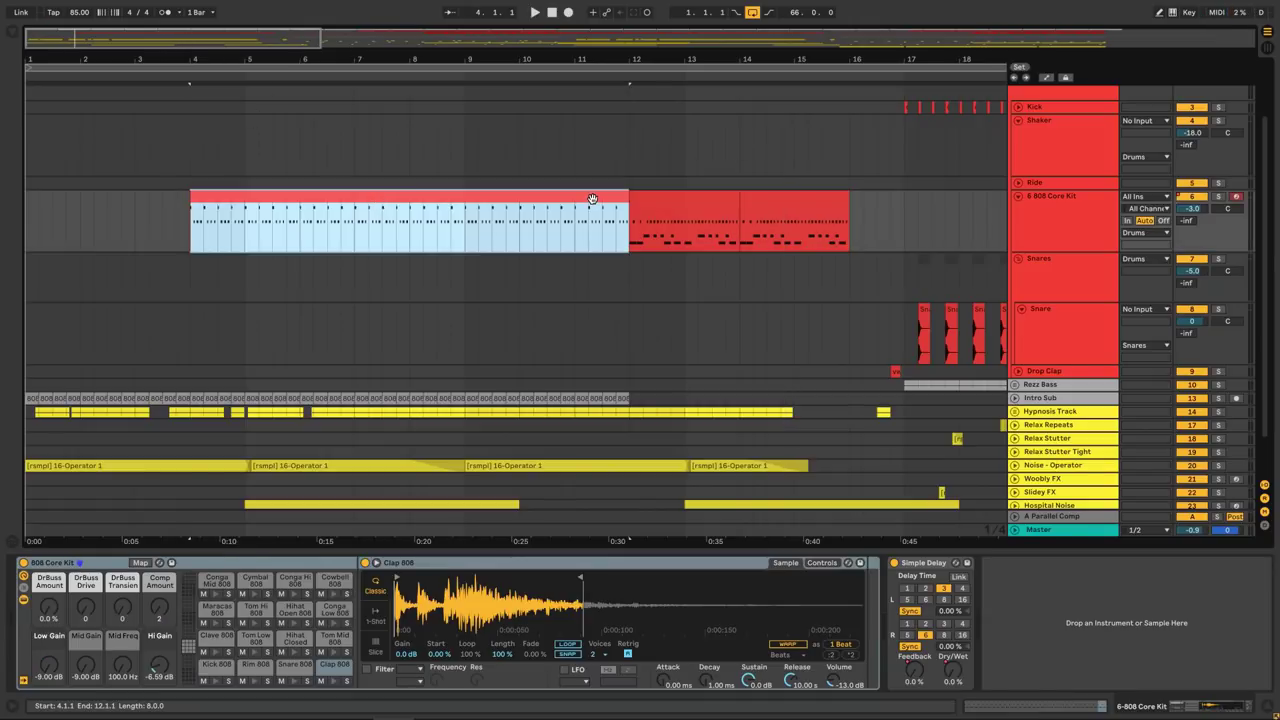
key("space")
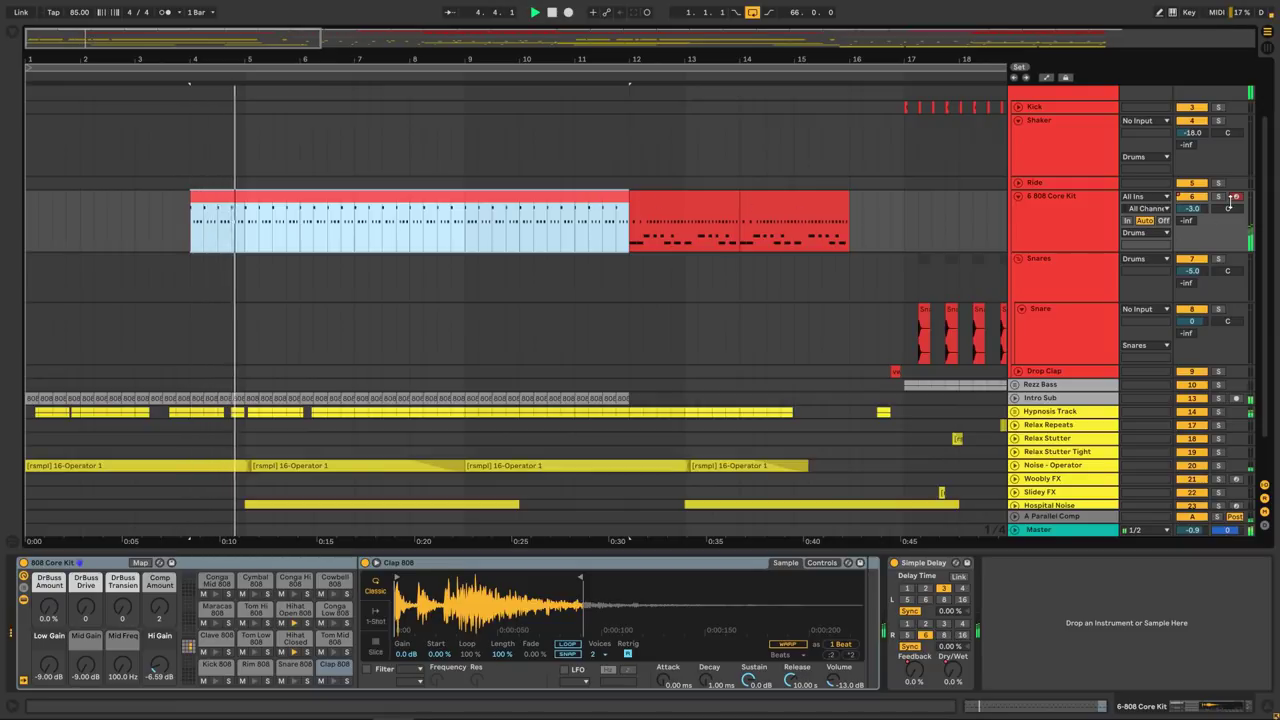
scroll(1212, 200, "up", 3)
left_click(1219, 105)
scroll(714, 169, "down", 5)
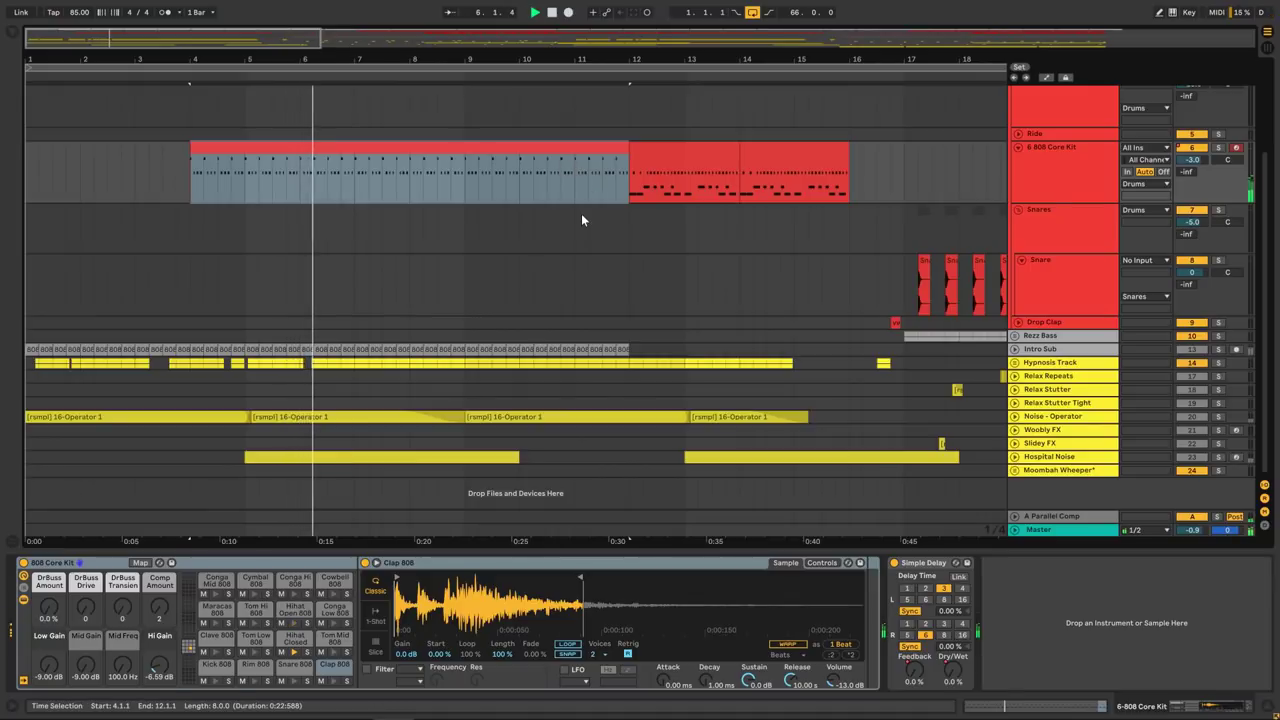
key("space")
Audition the two-bar 6 808 Core Kit clips from 12.1.1 and from 14.1.1.
left_click(668, 149)
left_click_drag(203, 35, 275, 80)
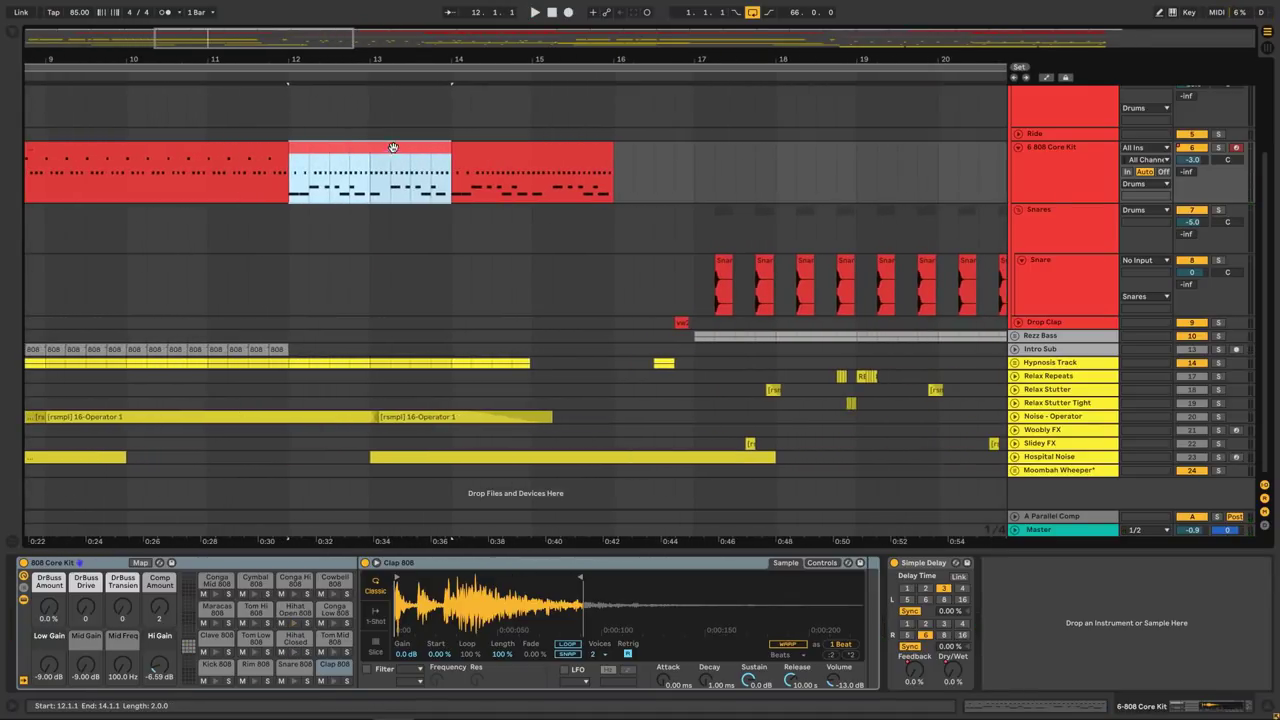
key("space")
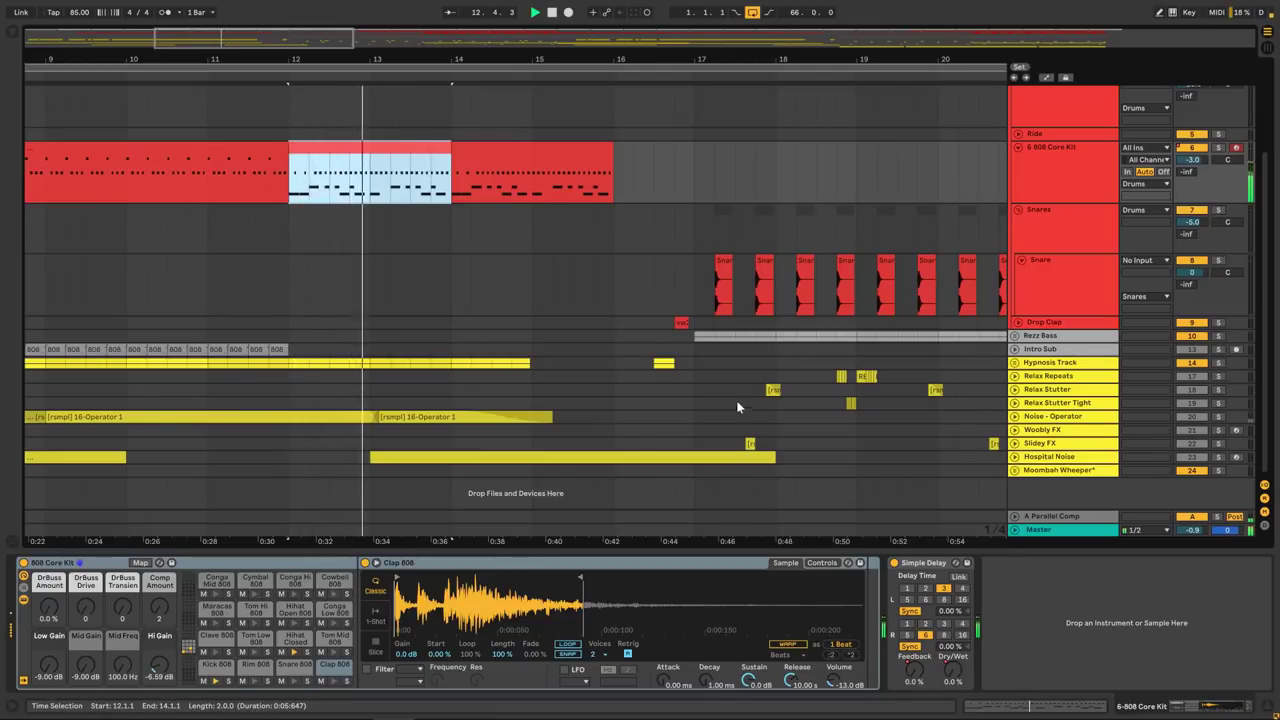
key("space")
left_click(547, 165)
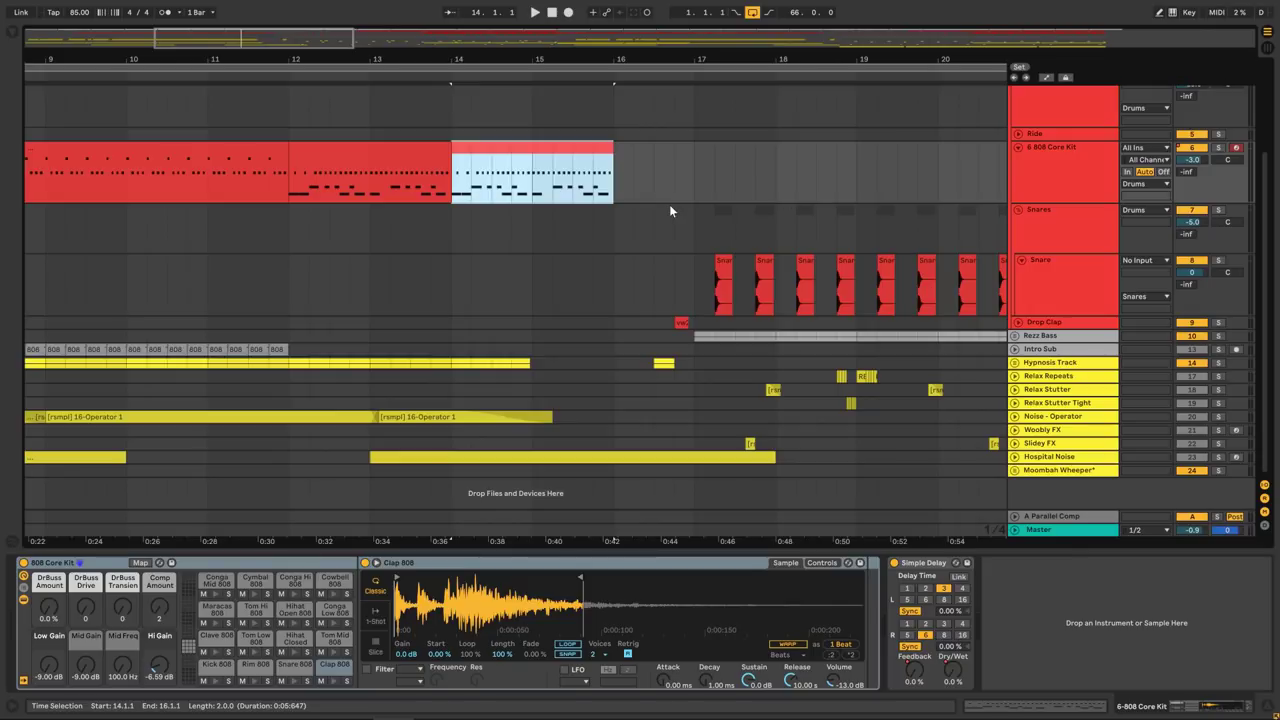
key("space")
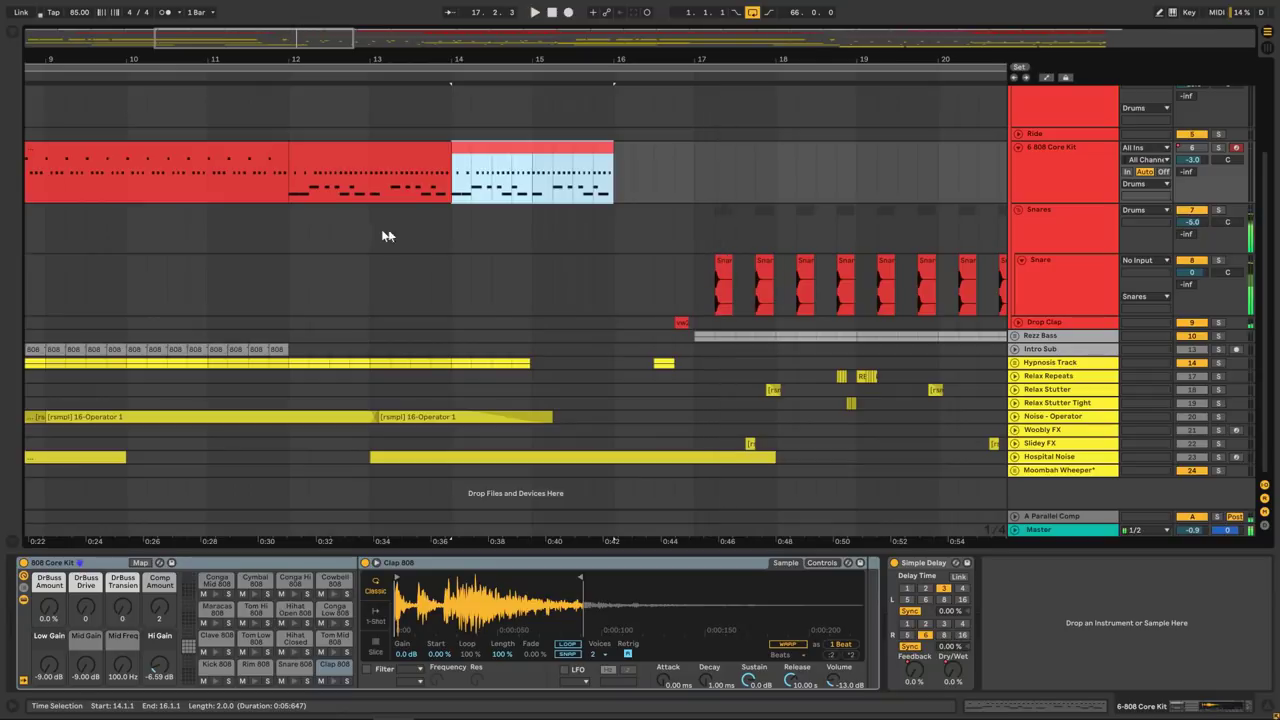
Unfold the Drop Clap track, audition its clip before bar 17 and examine its Six Seconds reverb and OTT devices.
left_click(1018, 323)
left_click_drag(285, 43, 302, 75)
left_click(345, 287)
key("space")
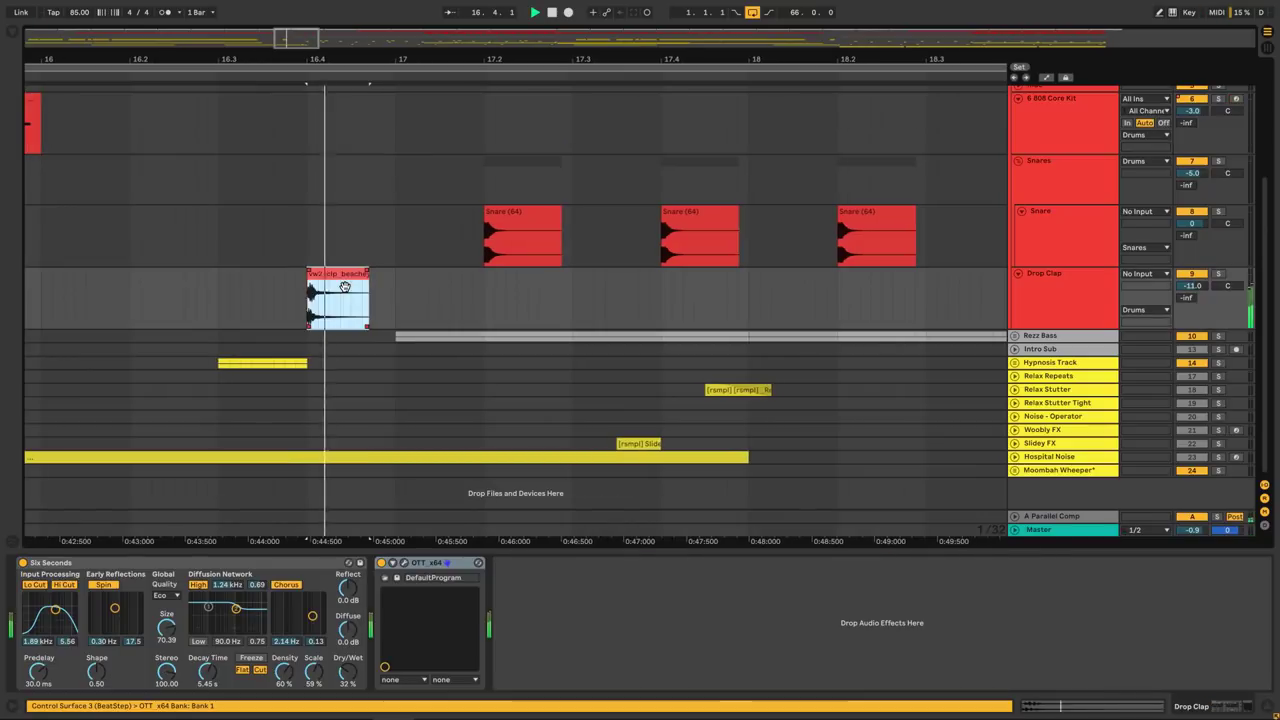
key("space")
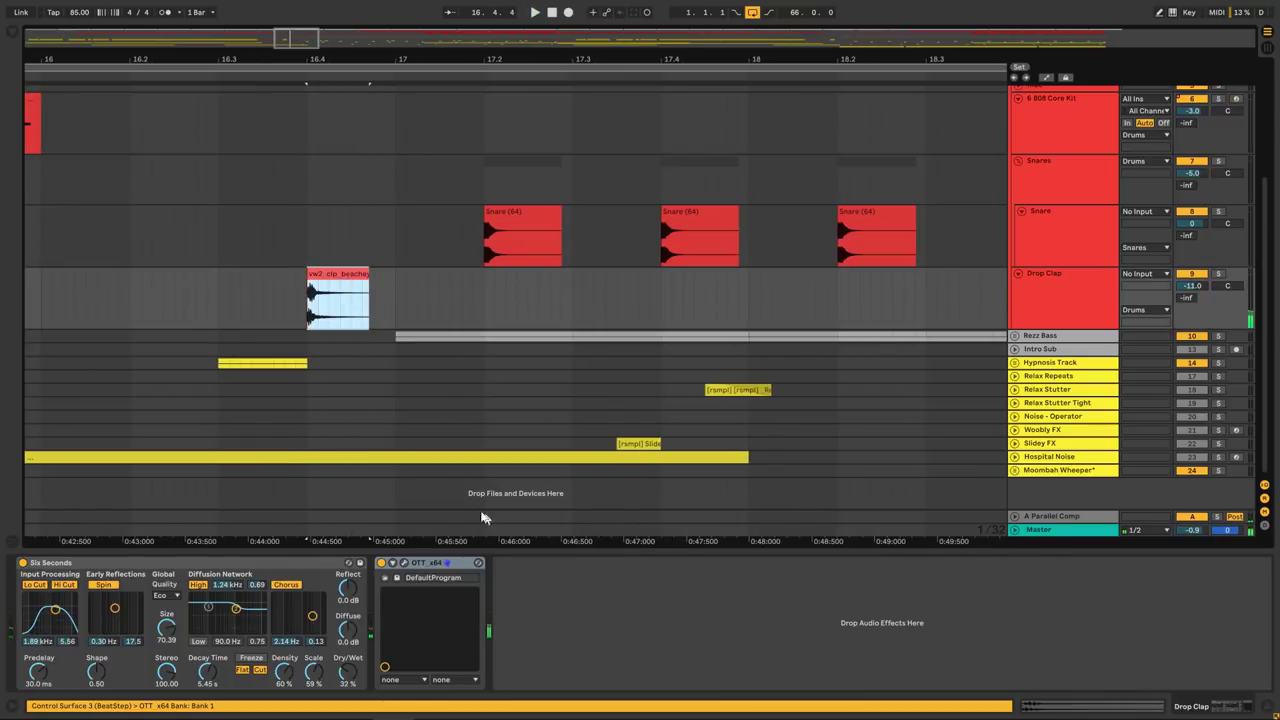
left_click(257, 560)
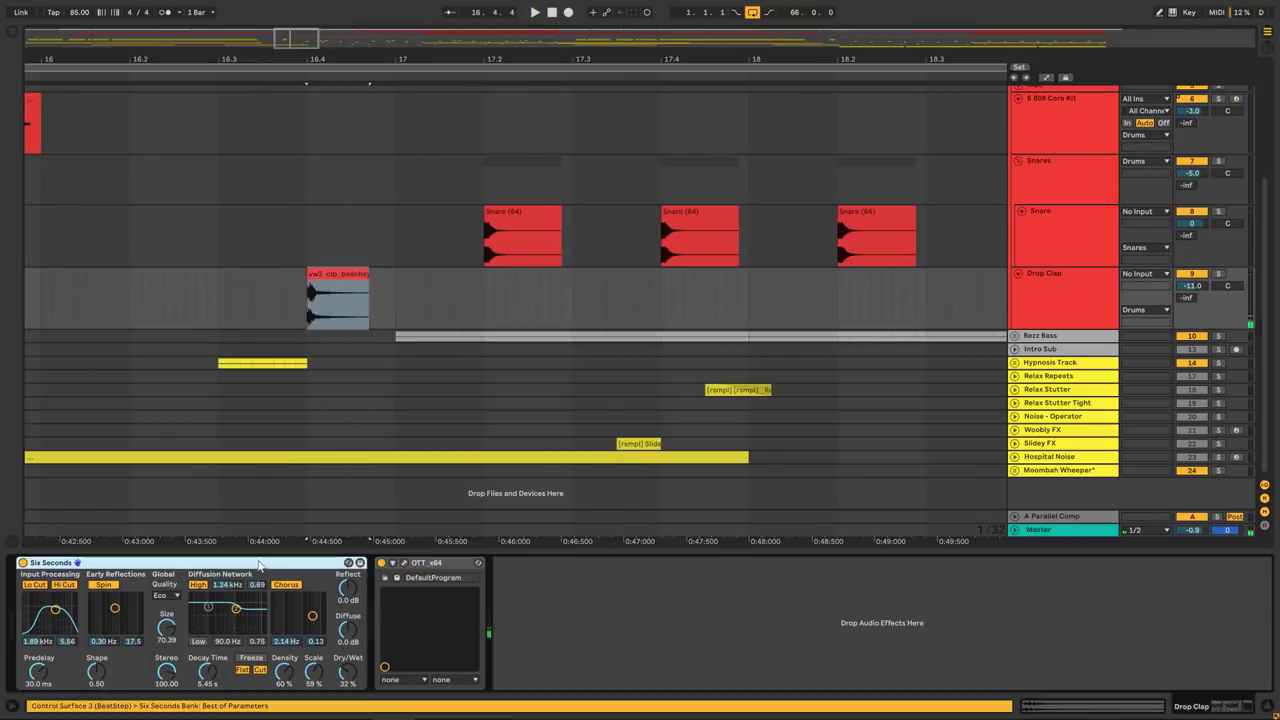
left_click(433, 563)
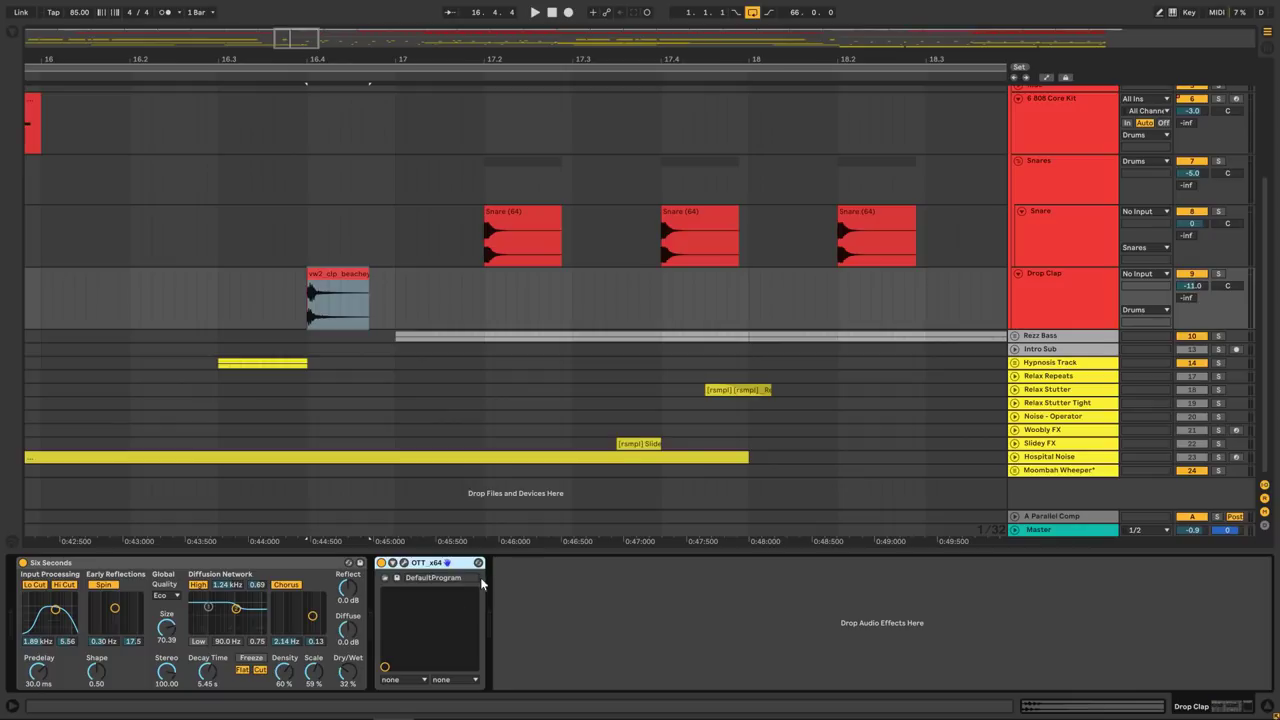
Open the notes of the 6 808 Core Kit clip starting at 58.1.1 and solo its track.
left_click_drag(301, 40, 301, 26)
left_click_drag(301, 26, 301, 18)
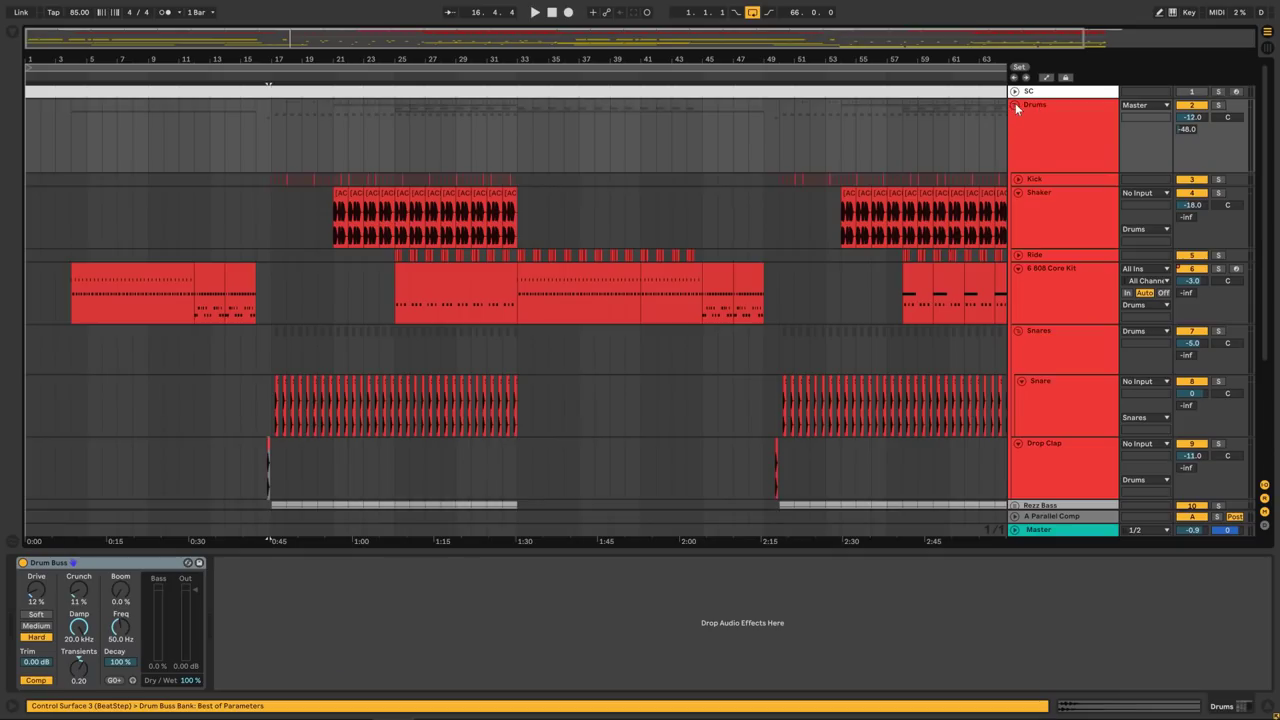
left_click(1015, 106)
left_click_drag(744, 42, 860, 110)
left_click(1015, 105)
mouse_move(936, 46)
left_mouse_down()
mouse_move(996, 46)
mouse_move(951, 40)
mouse_move(951, 66)
mouse_move(934, 29)
left_mouse_up()
left_click(636, 287)
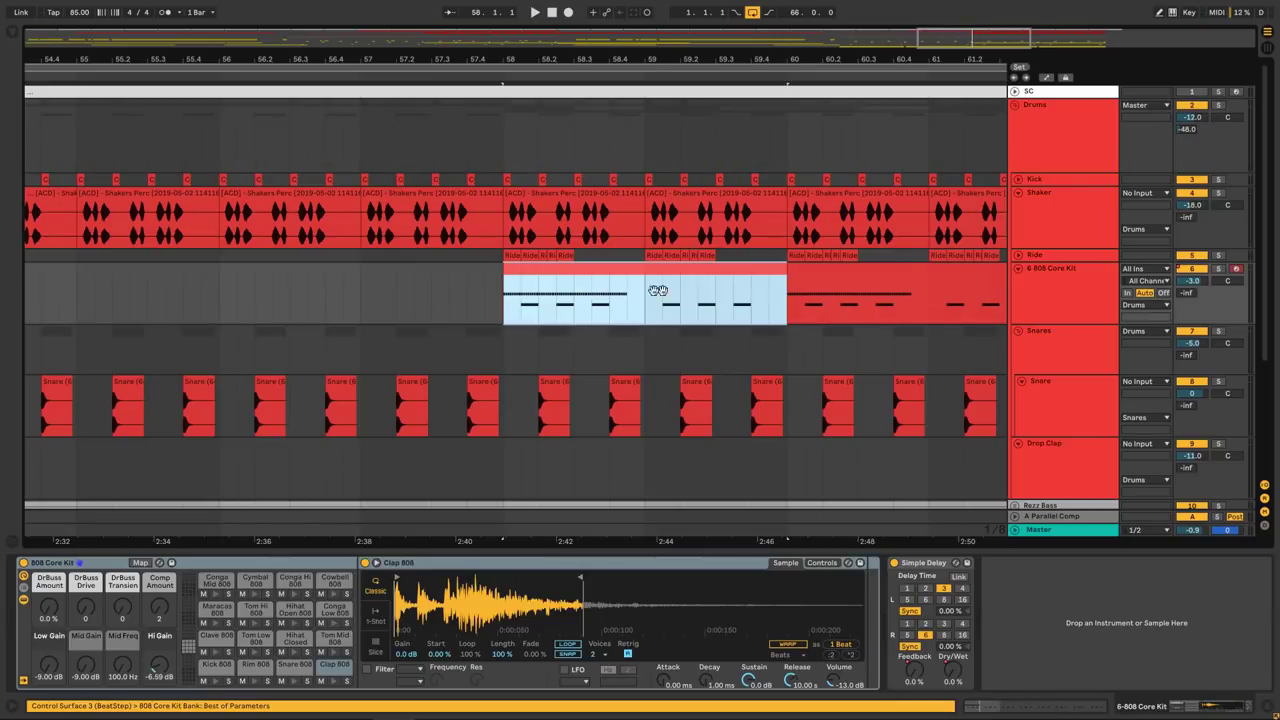
double_click(630, 271)
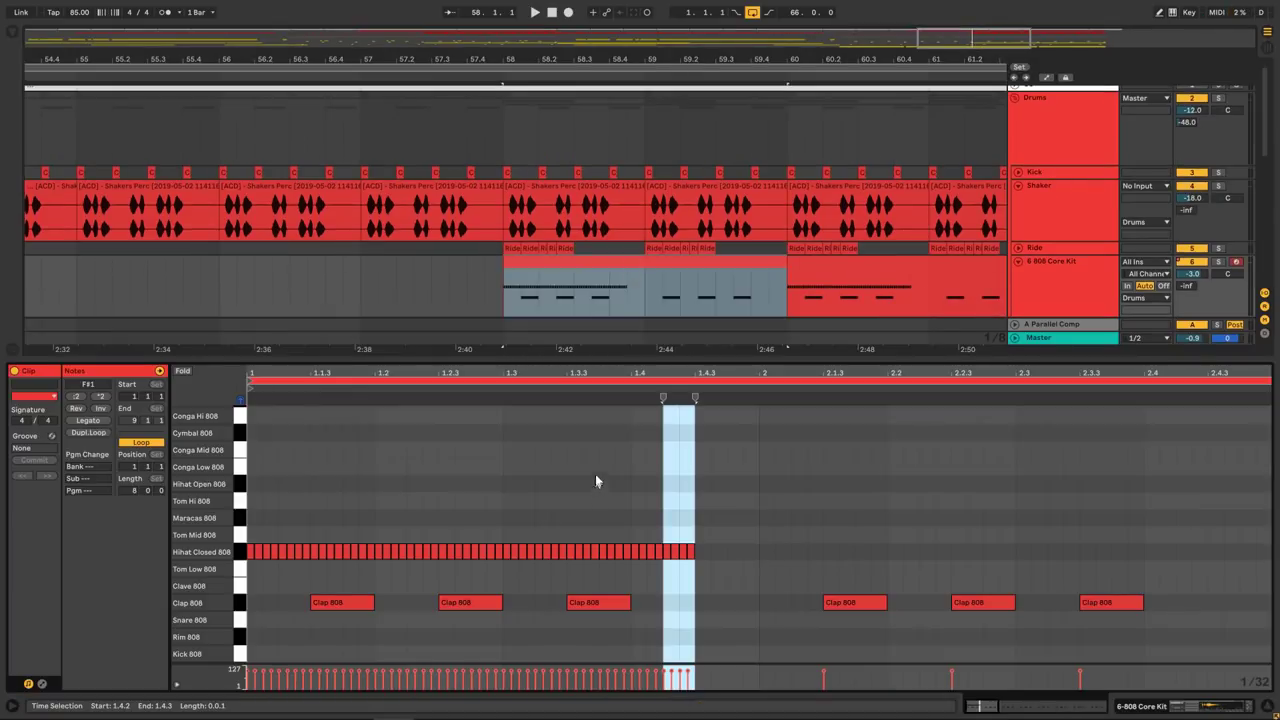
left_click(822, 403)
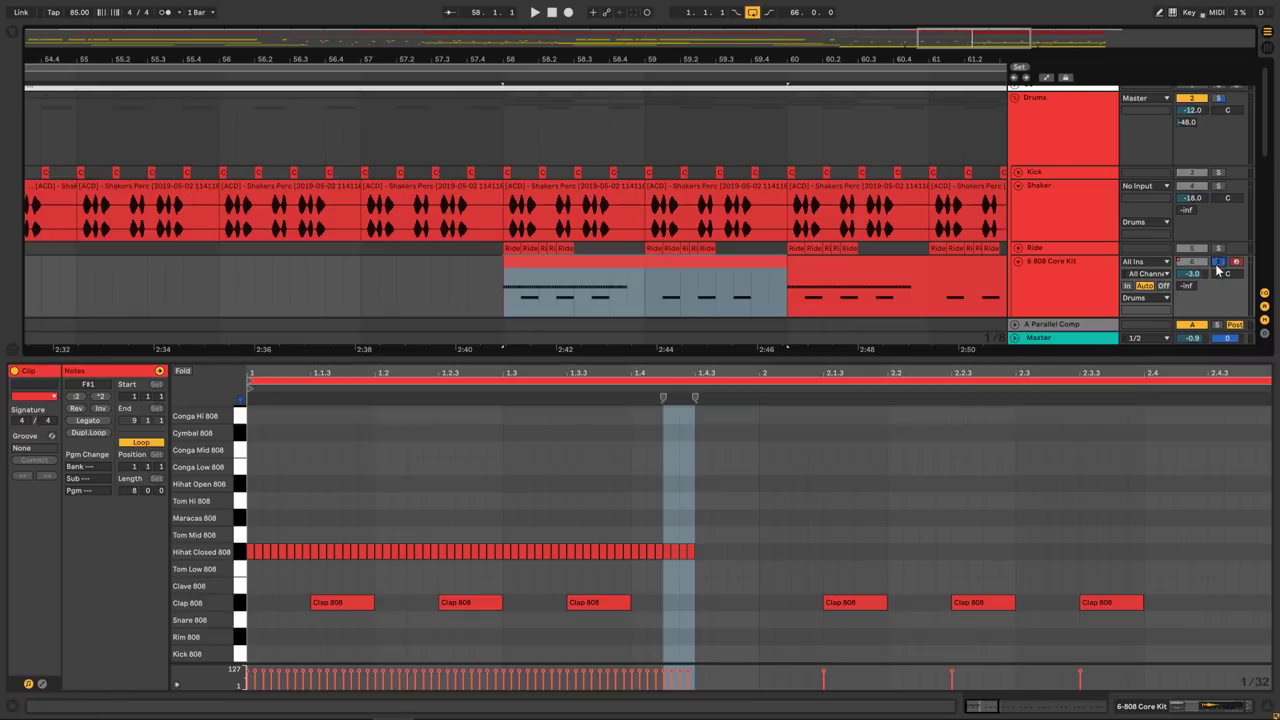
Audition the soloed 6 808 Core Kit clips from 58.1.1 and from 60.1.1, and unsolo the track.
key("space")
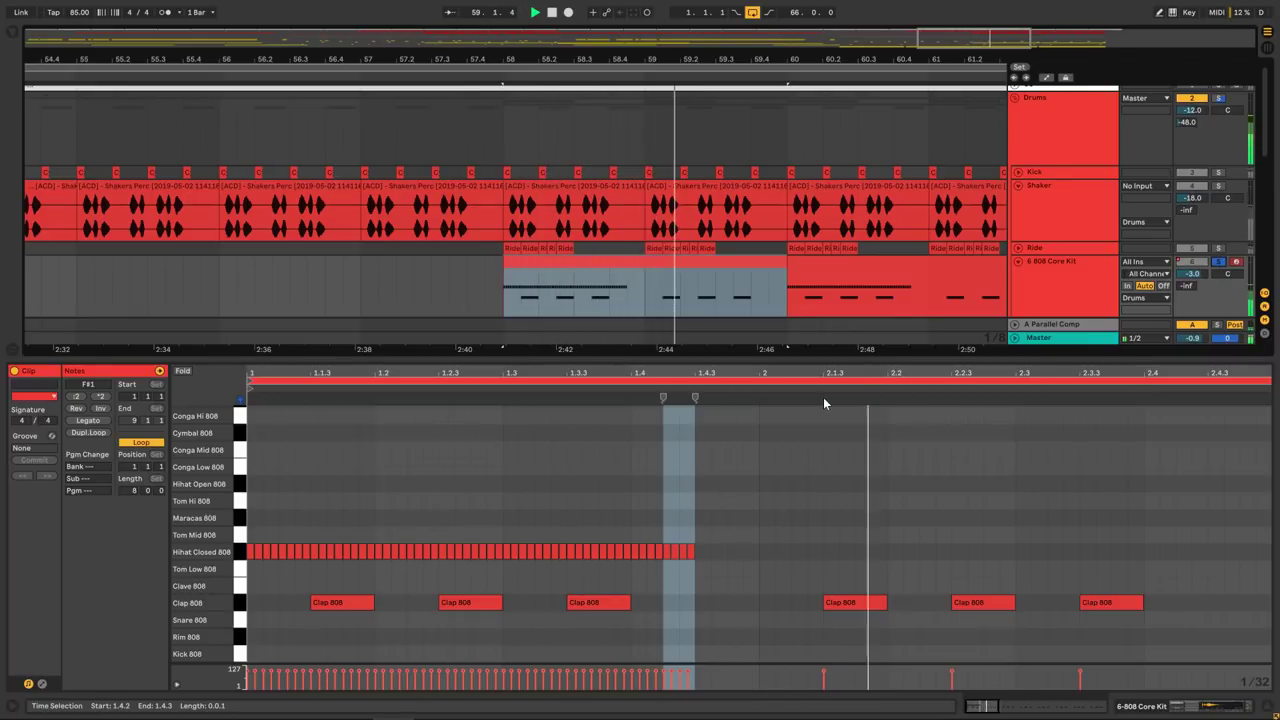
left_click(834, 283)
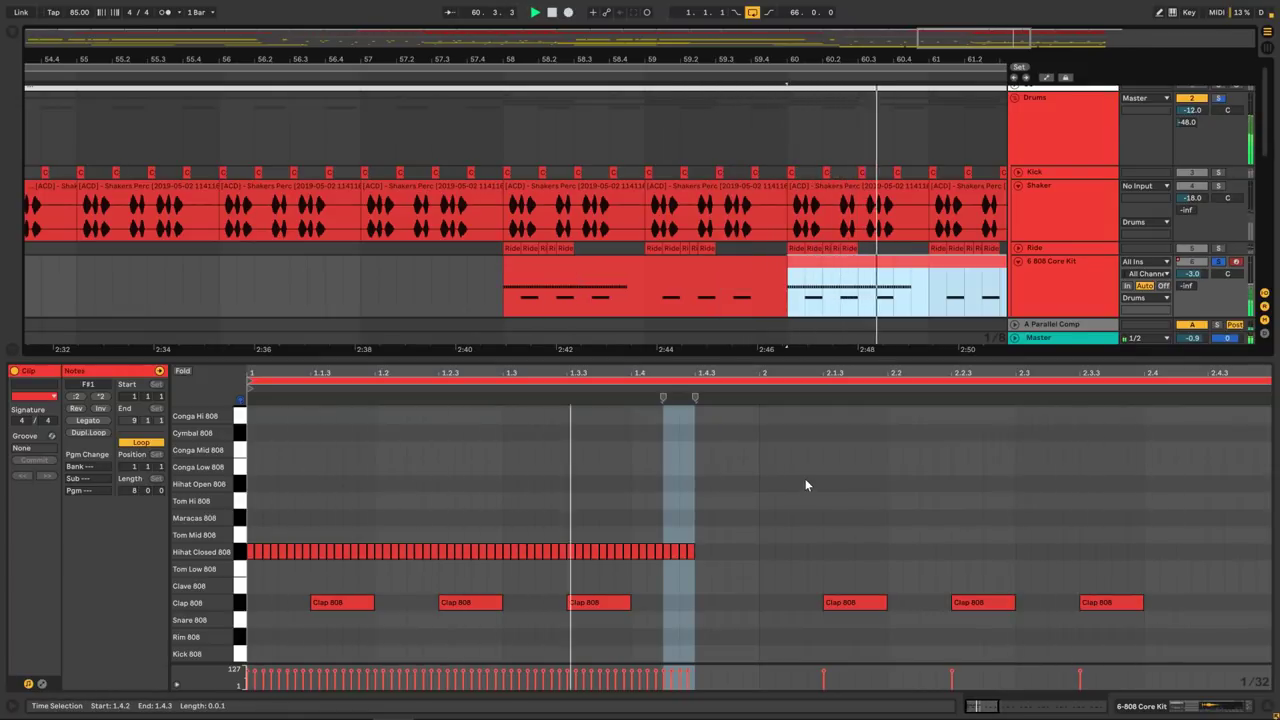
left_click(1219, 262)
Solo the Drums group and audition the 6 808 Core Kit clip at 58.1.1 together with the other drums.
left_click(1219, 97)
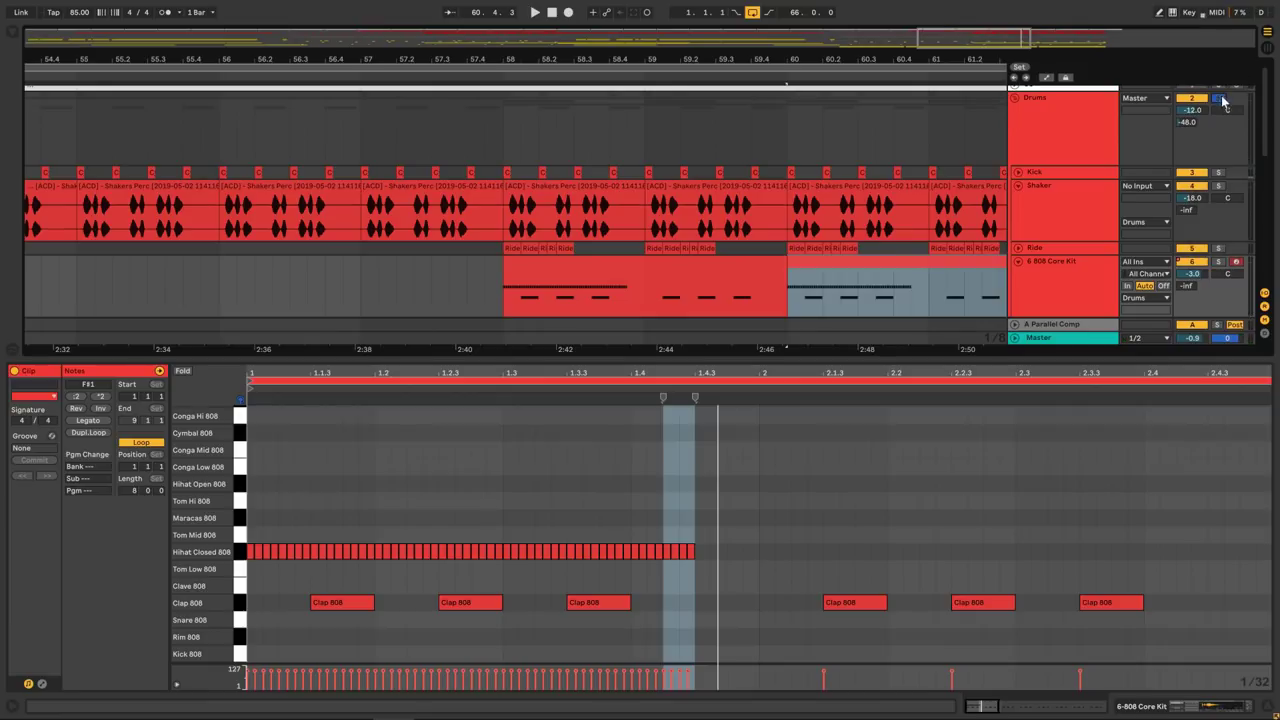
left_click(640, 257)
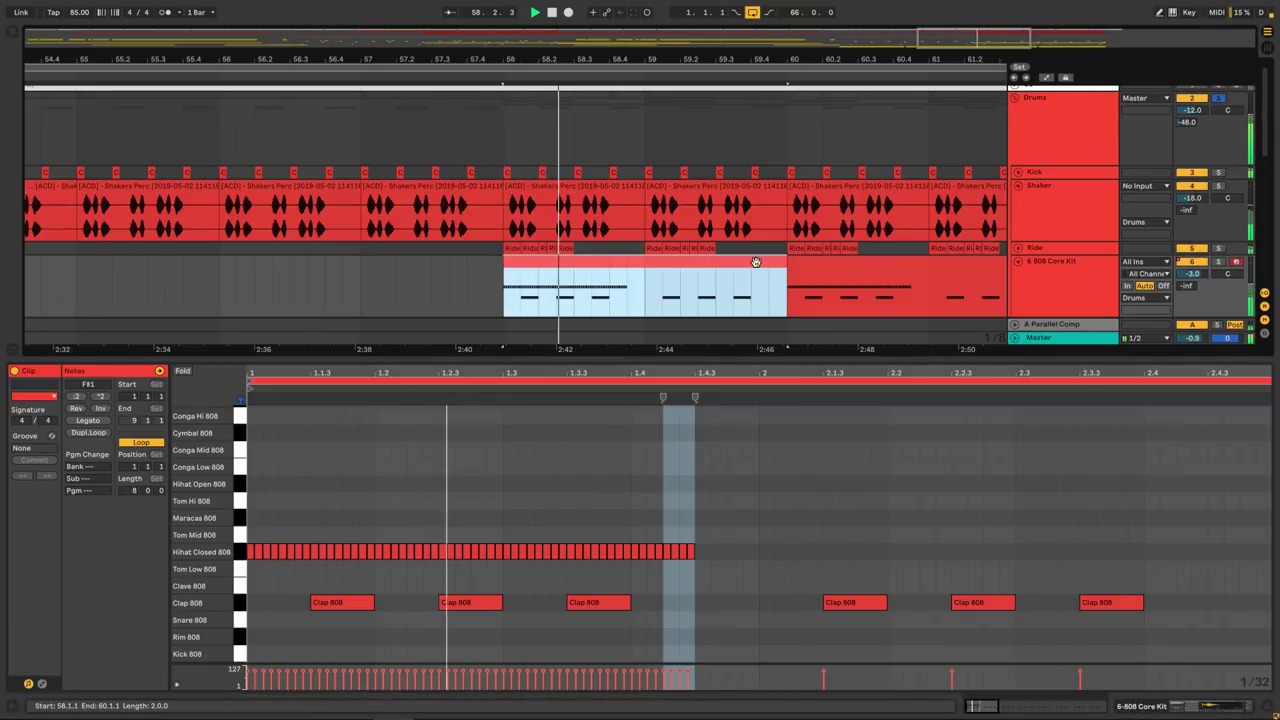
scroll(765, 247, "down", 3)
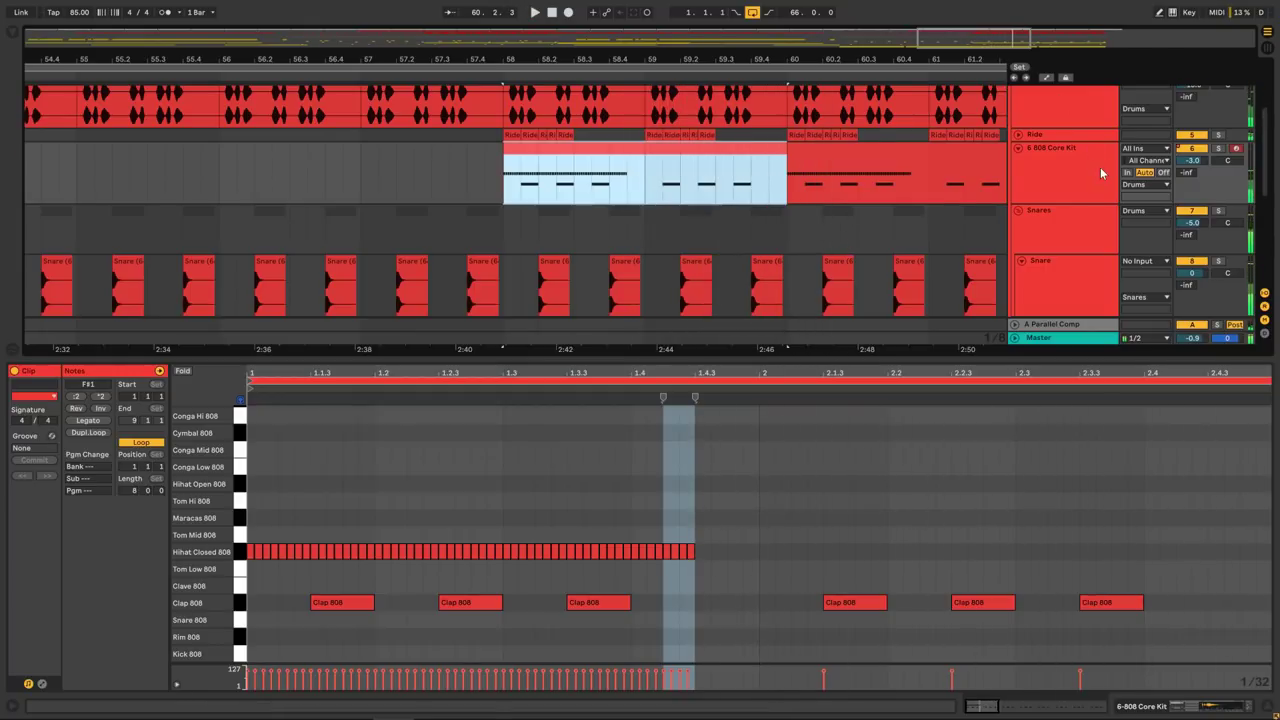
key("space")
Fold the 6 808 Core Kit track and look at the Ride track's clips unfolded before folding it again.
scroll(1100, 167, "up", 3)
scroll(1035, 163, "down", 1)
left_click(1035, 163)
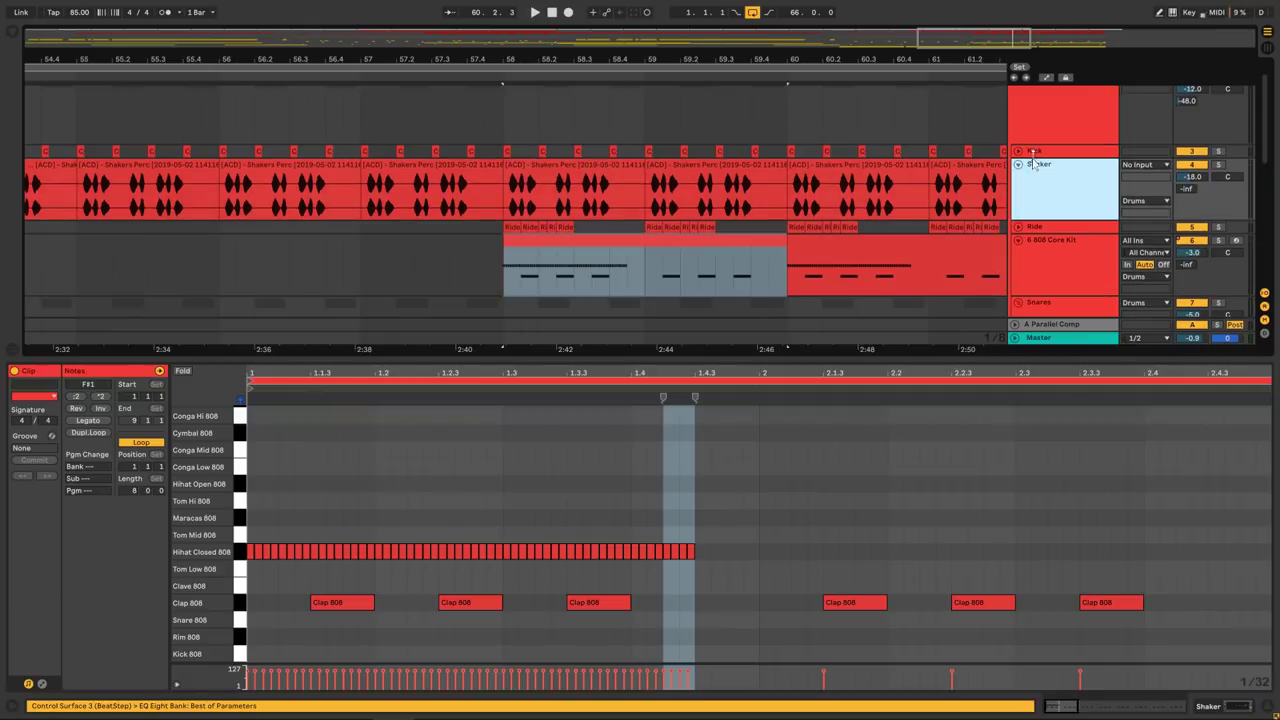
left_click(1039, 258)
left_click(1018, 240)
left_click(1018, 228)
scroll(1022, 228, "down", 2)
left_click(1043, 209)
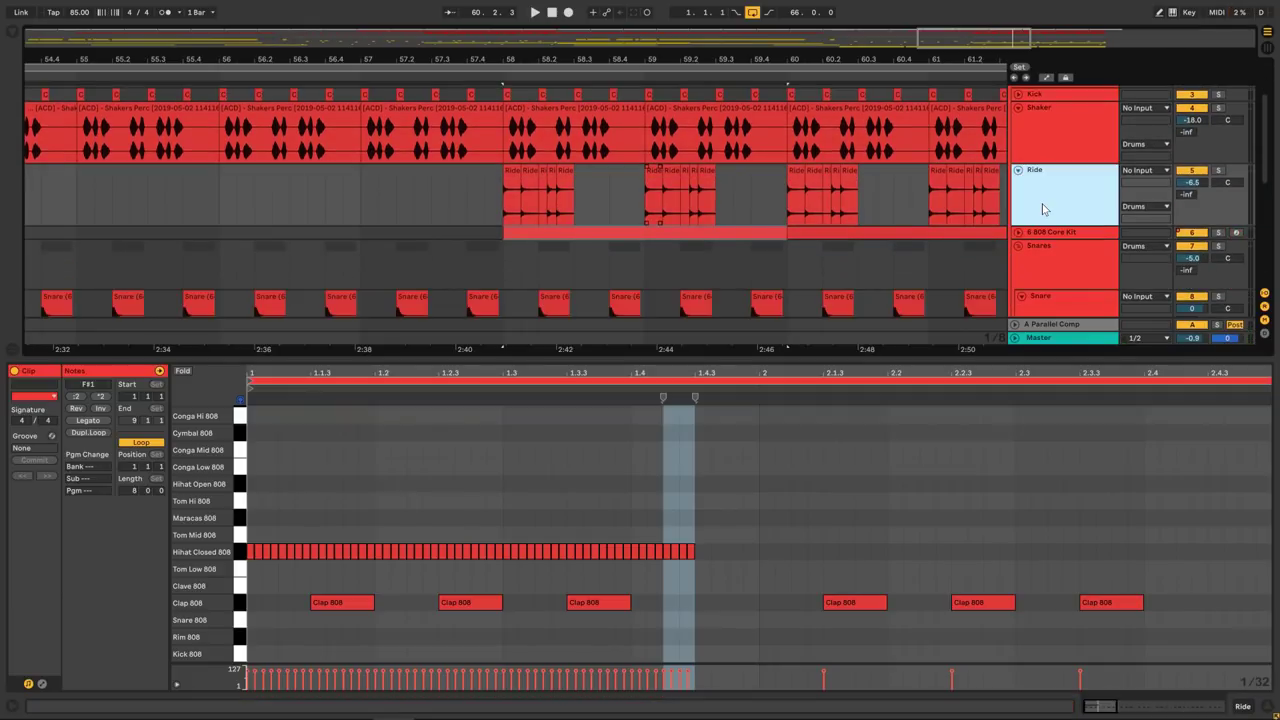
left_click(1019, 170)
scroll(1021, 170, "up", 2)
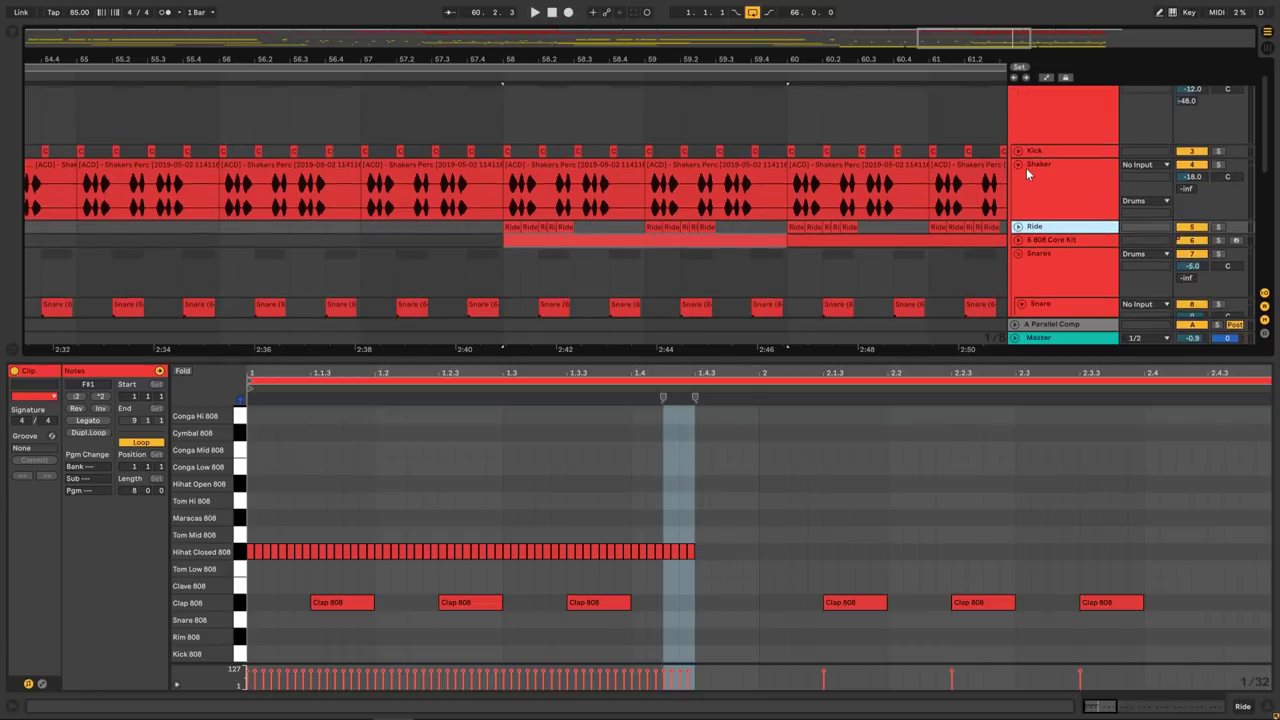
Fold the Shaker, Snares and Drop Clap tracks and collapse the Drums group.
left_click(1019, 166)
left_click(1020, 204)
scroll(1036, 197, "down", 2)
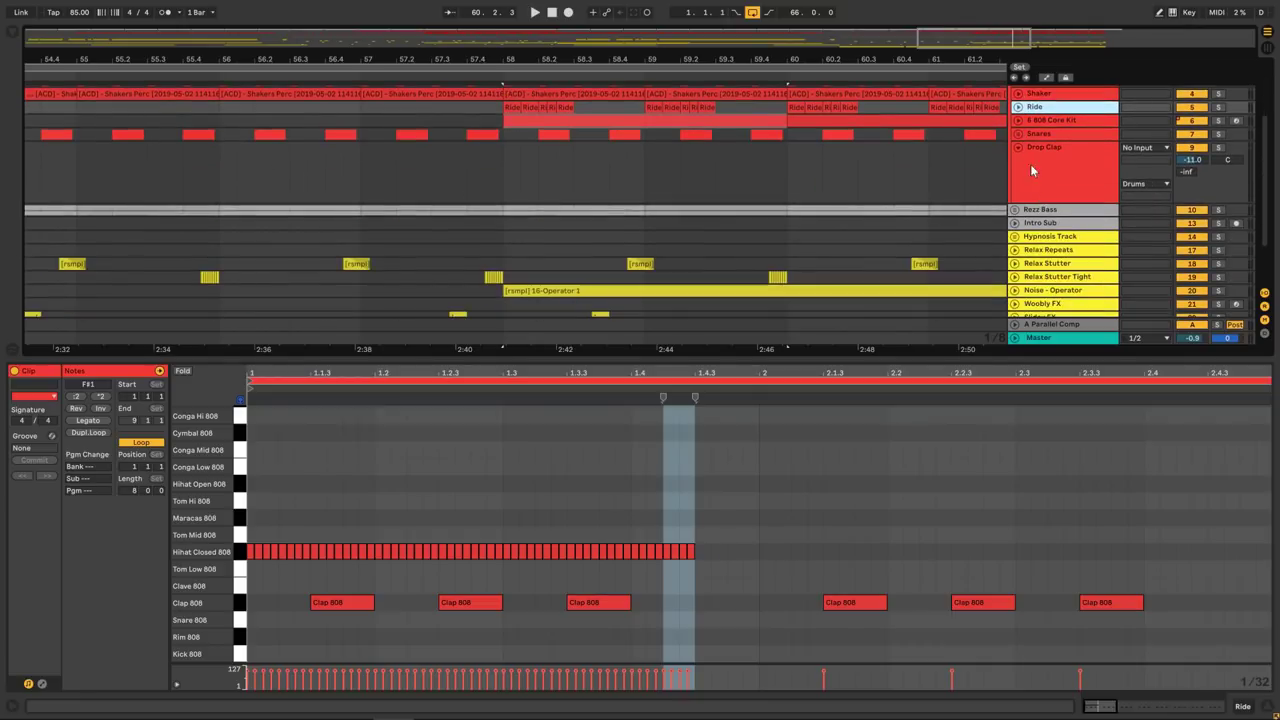
left_click(1026, 157)
left_click(1018, 149)
scroll(1040, 152, "up", 3)
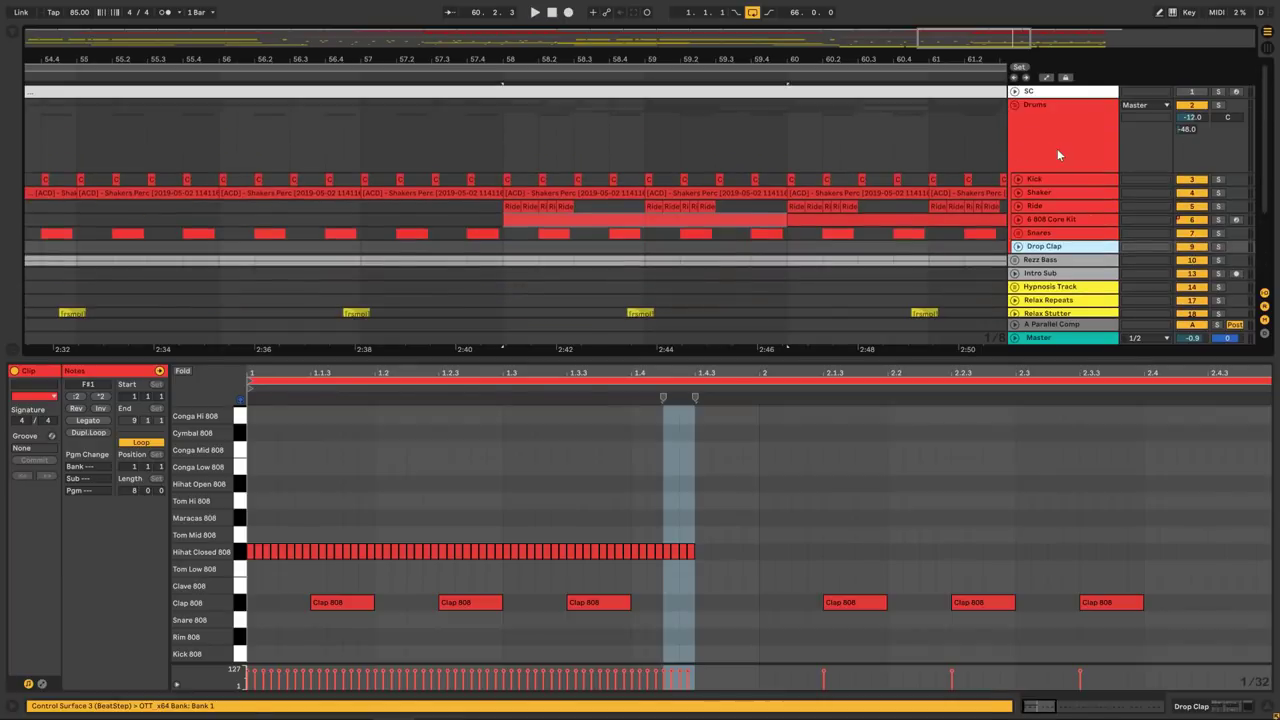
left_click(1057, 148)
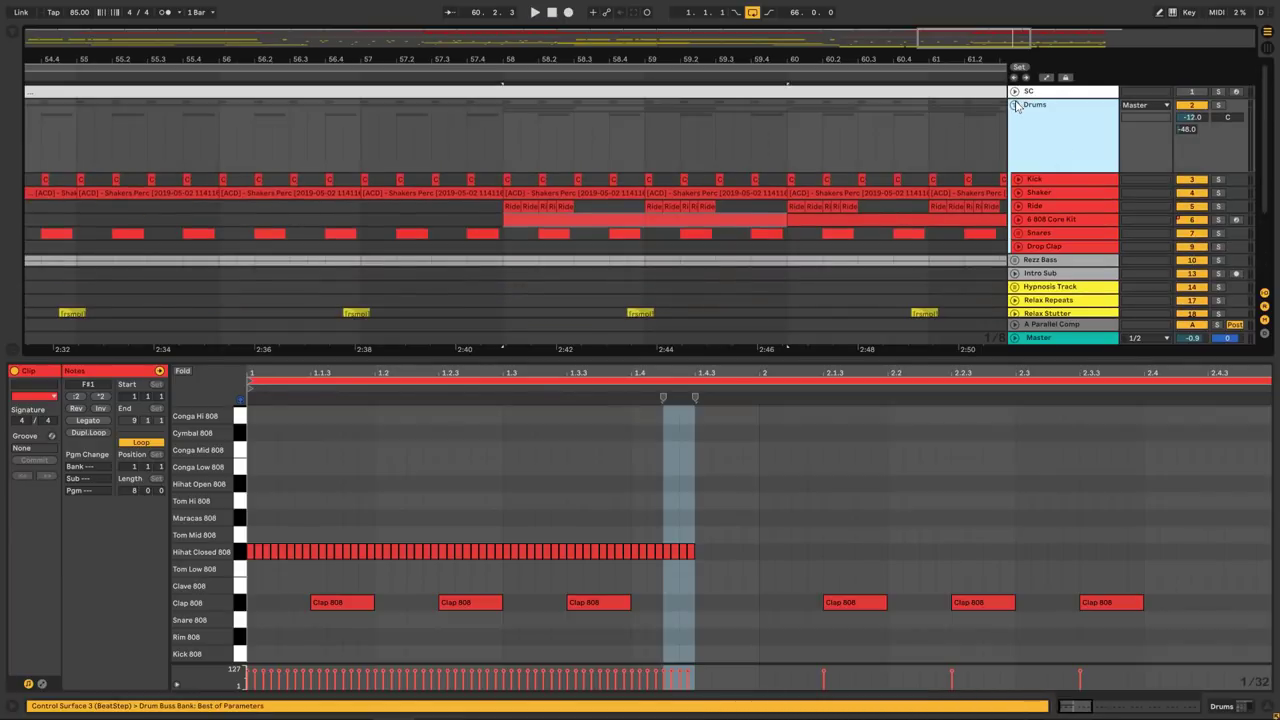
left_click(1015, 105)
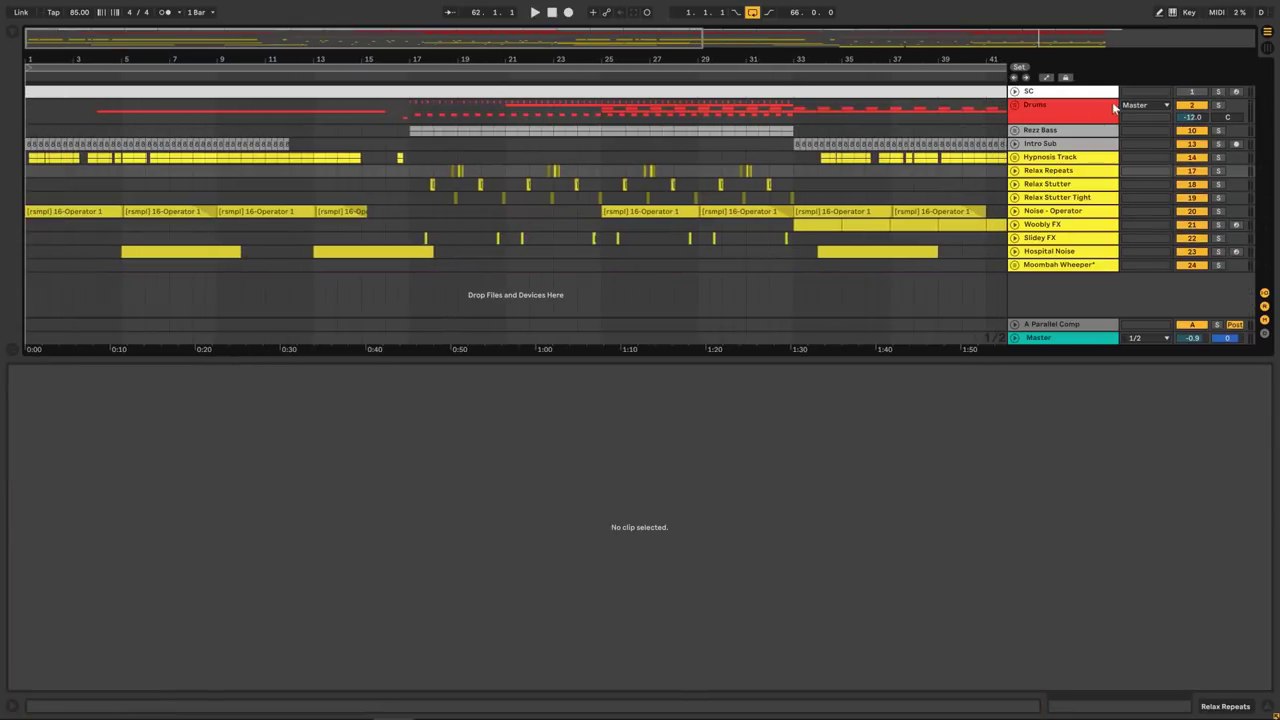
Unfold the Rezz Bass group and open the MIDI notes of its first track's clip at 17.1.1.
left_click(1066, 134)
left_click(1015, 130)
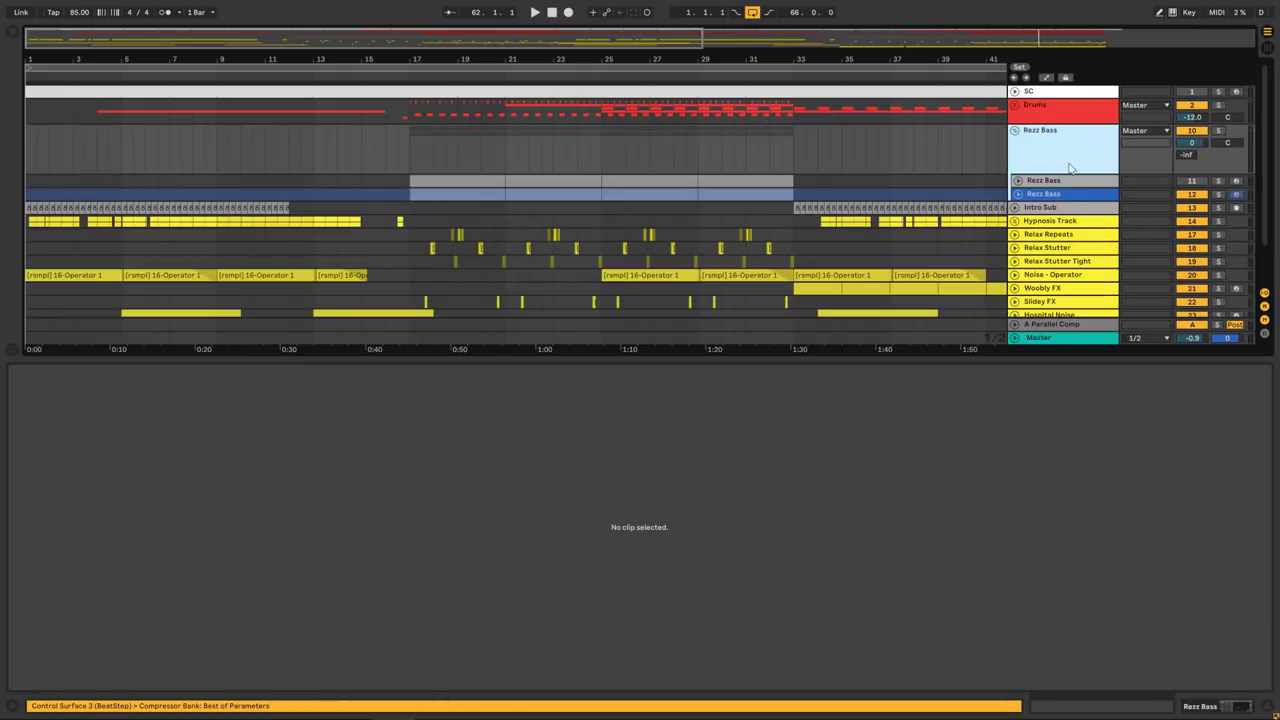
left_click(1066, 196)
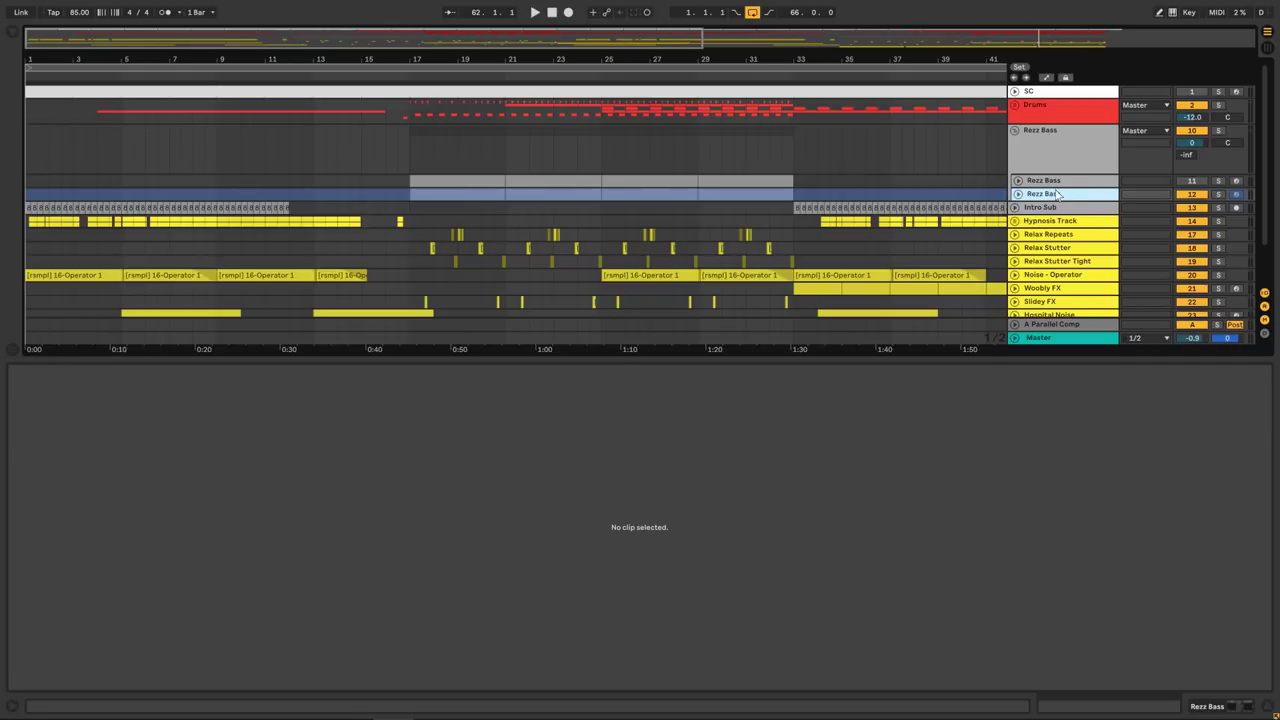
left_click(1066, 181)
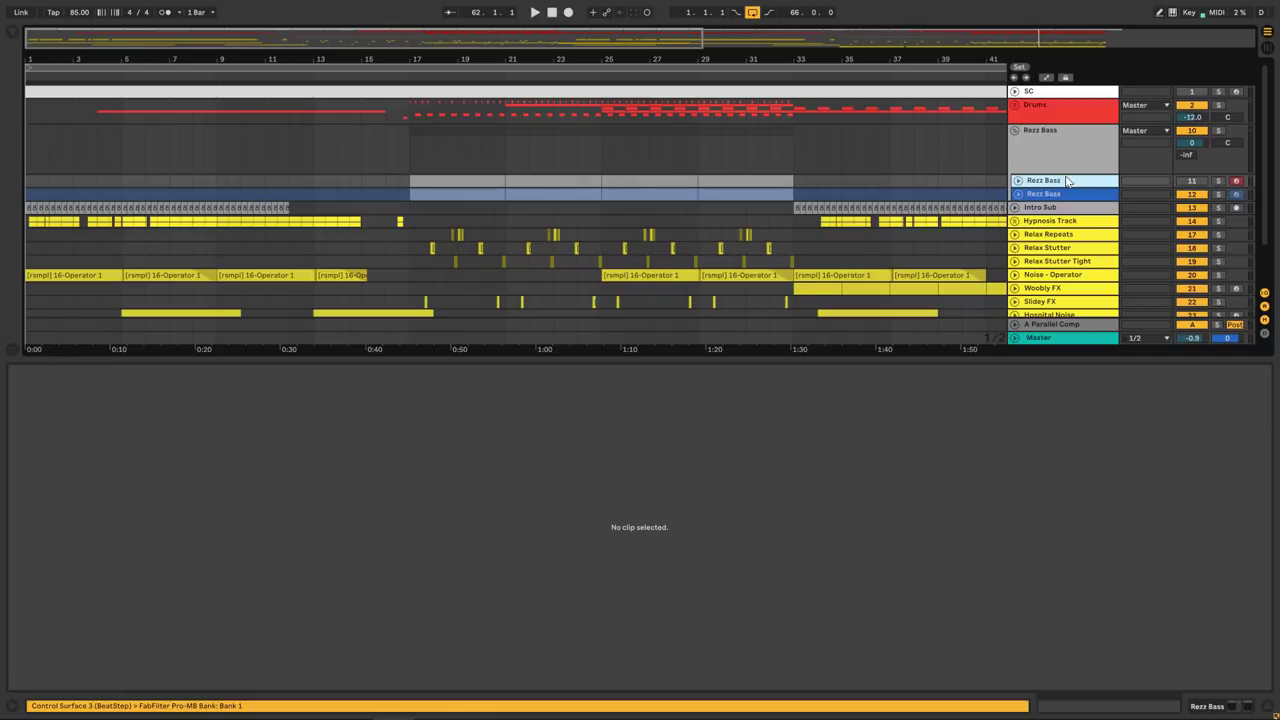
left_click(479, 185)
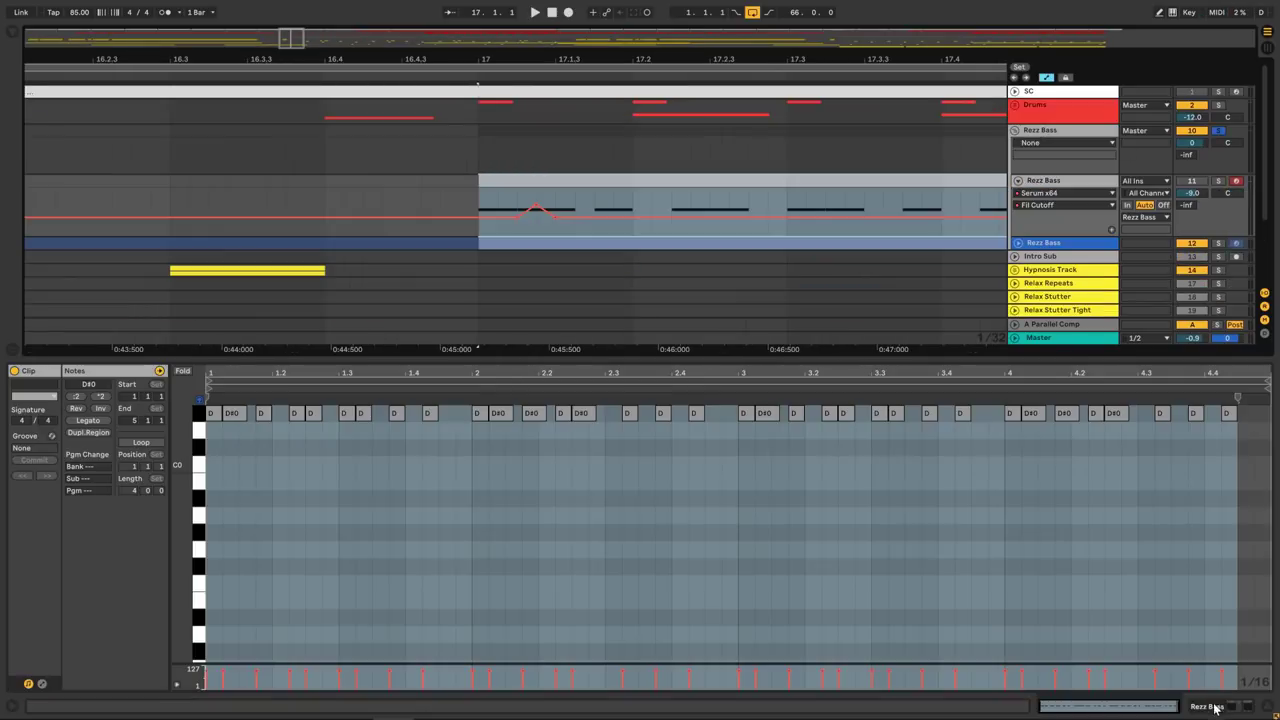
Examine the oscillator, sub and filter settings of the rezz cutoff synth preset in the Rezz Bass track's Serum.
left_click(1215, 707)
left_click(44, 564)
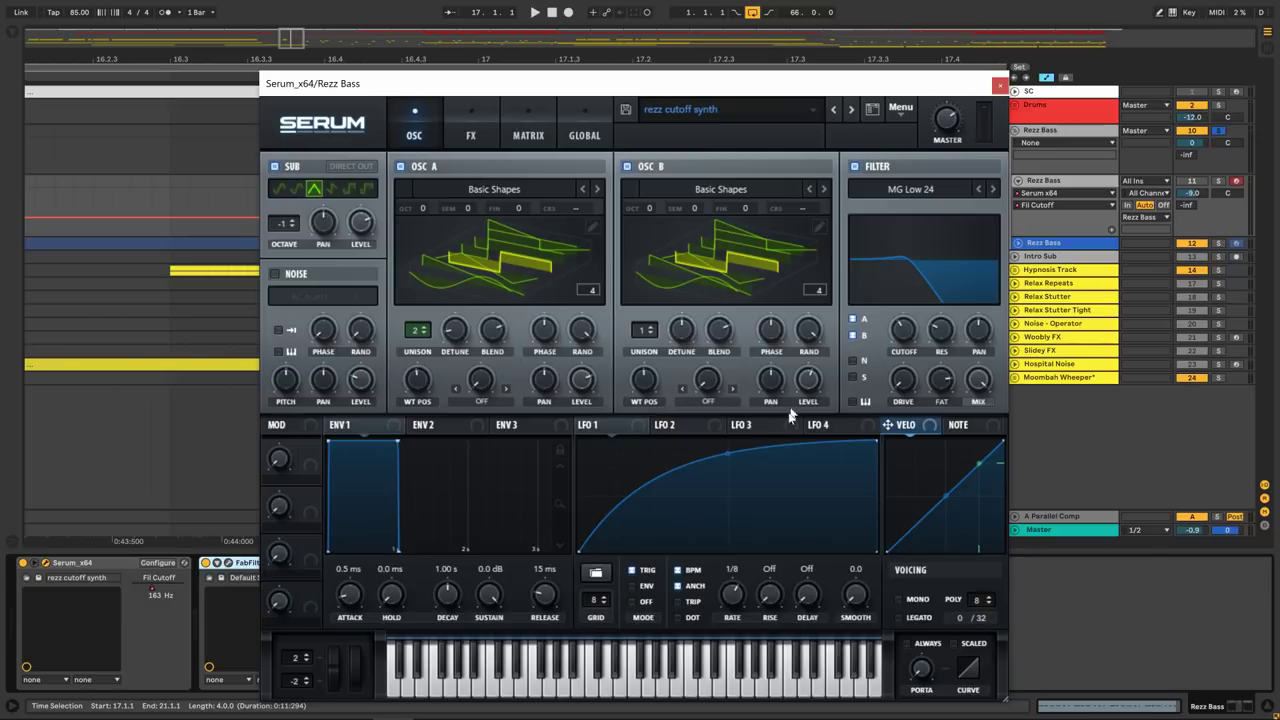
left_click(1001, 87)
Turn on arrangement Follow and audition the Rezz Bass clip from bar 17 with its Fil Cutoff automation in view.
key("plus")
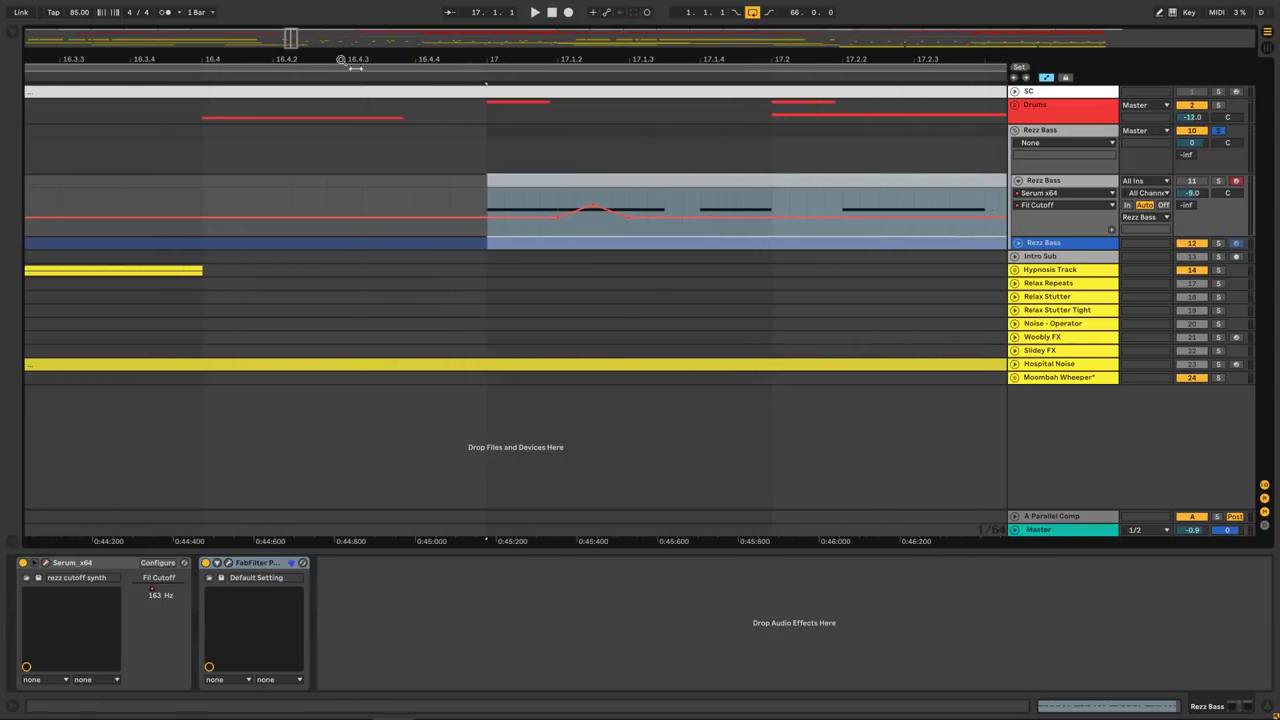
left_click(449, 12)
key("space")
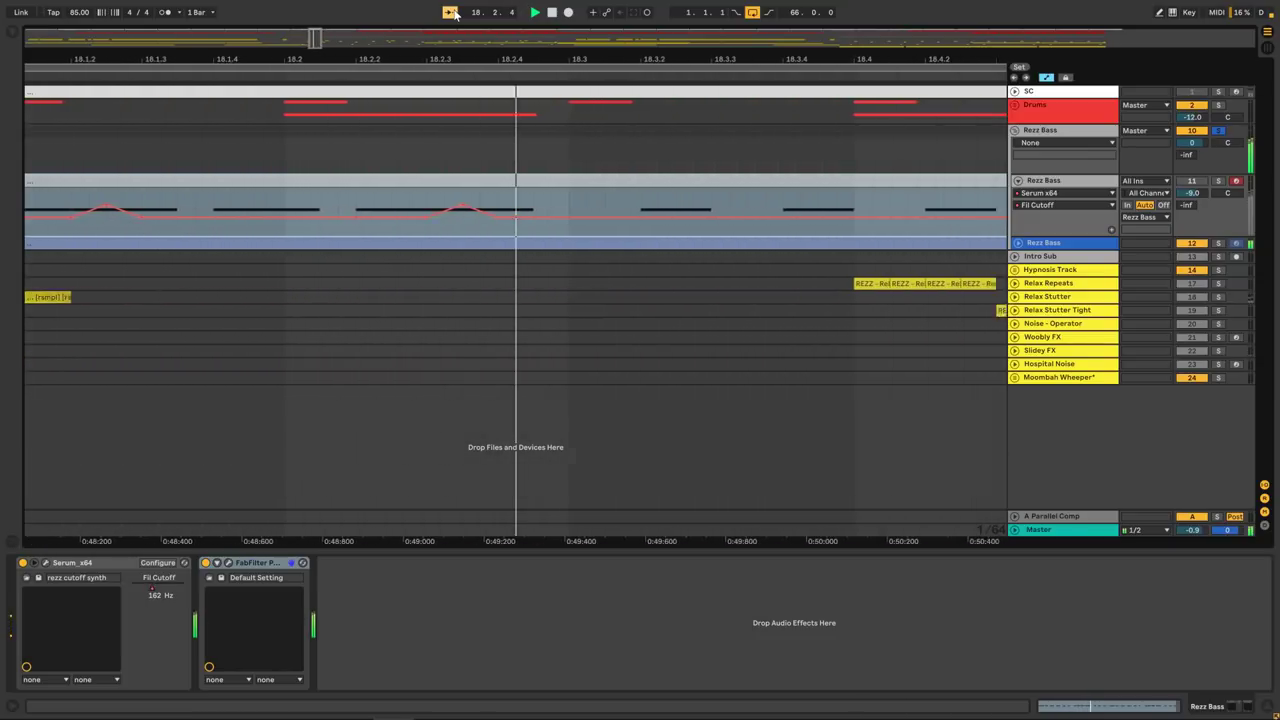
Examine Serum's Distortion and Compressor effects and the FabFilter Pro-MB settings on the Rezz Bass track.
left_click(45, 563)
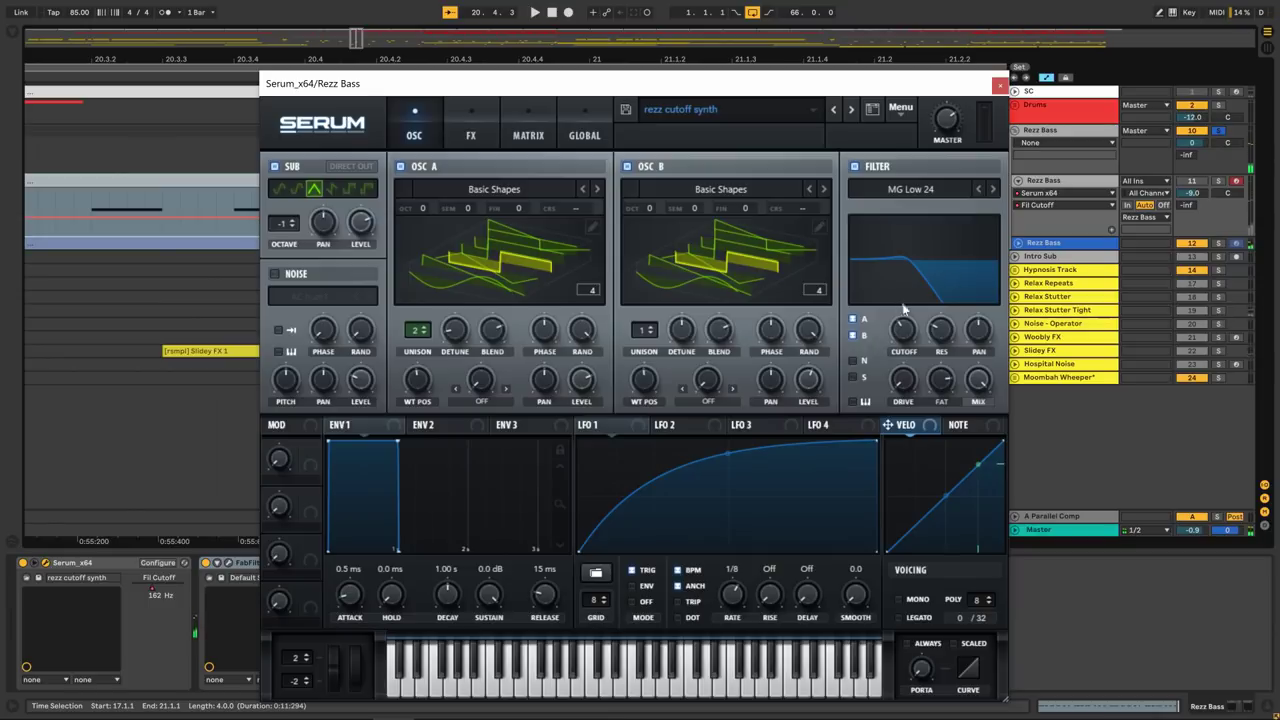
left_click(474, 125)
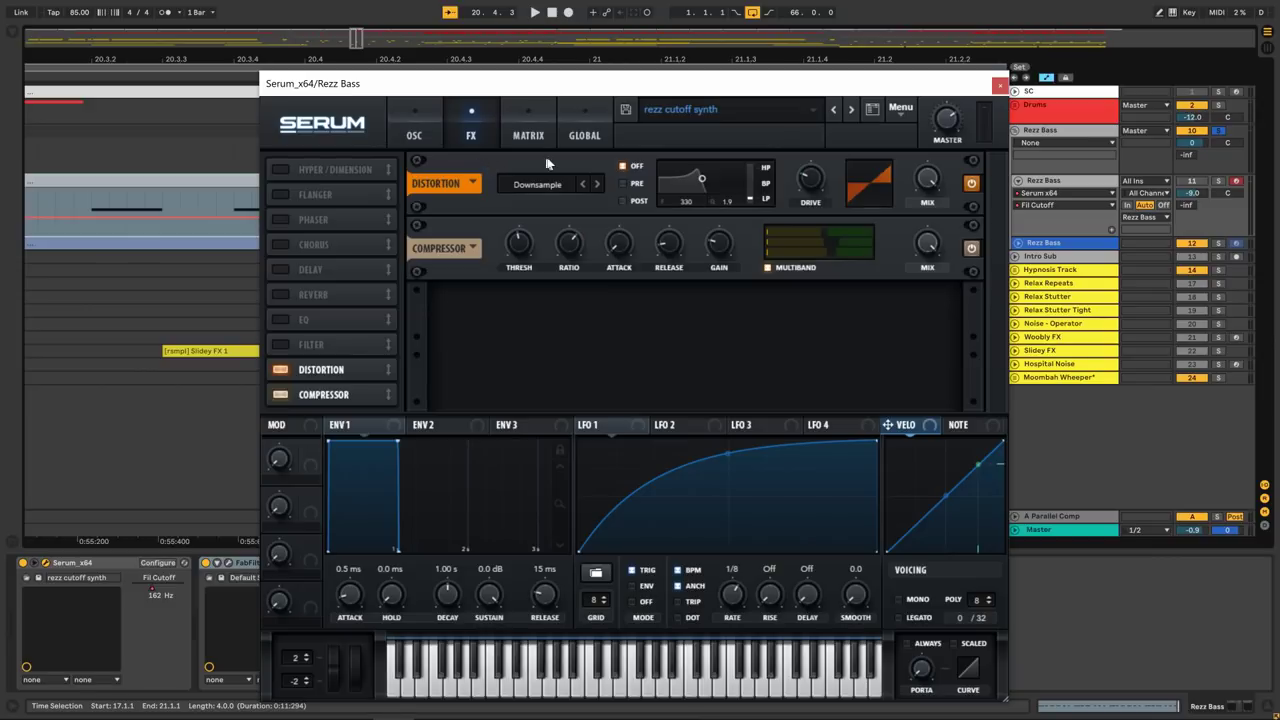
left_click(1000, 87)
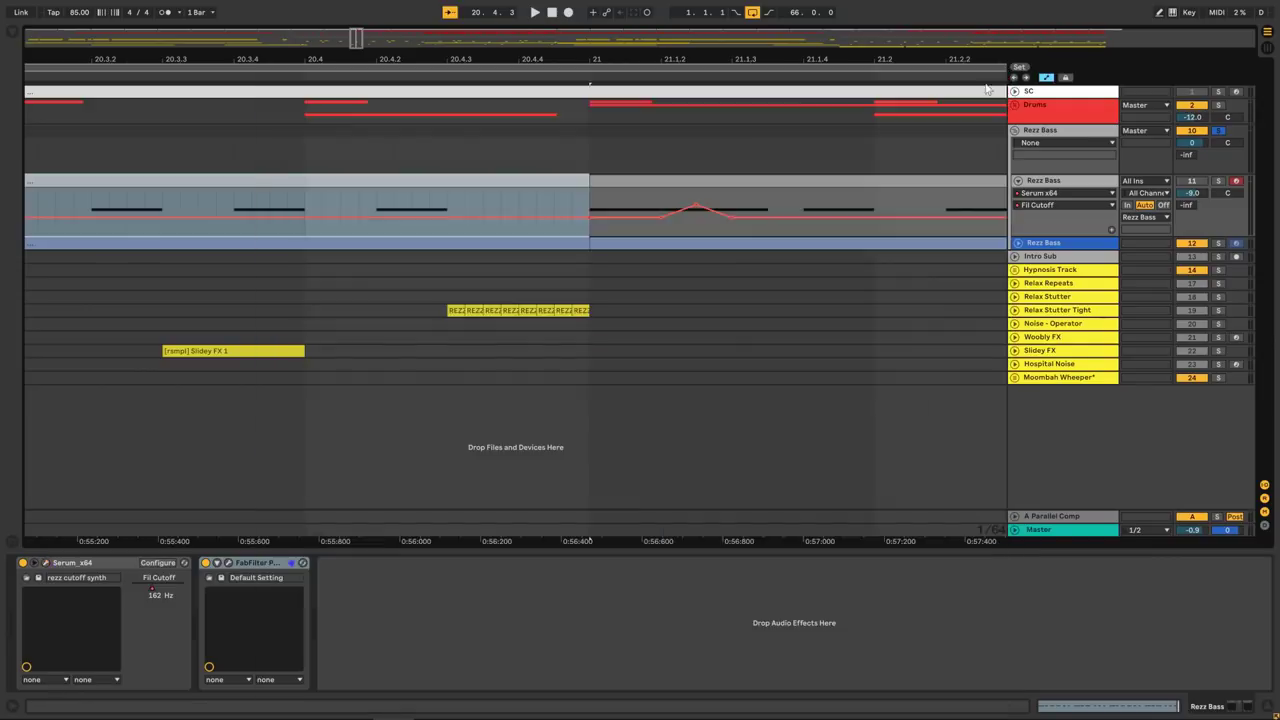
left_click(228, 564)
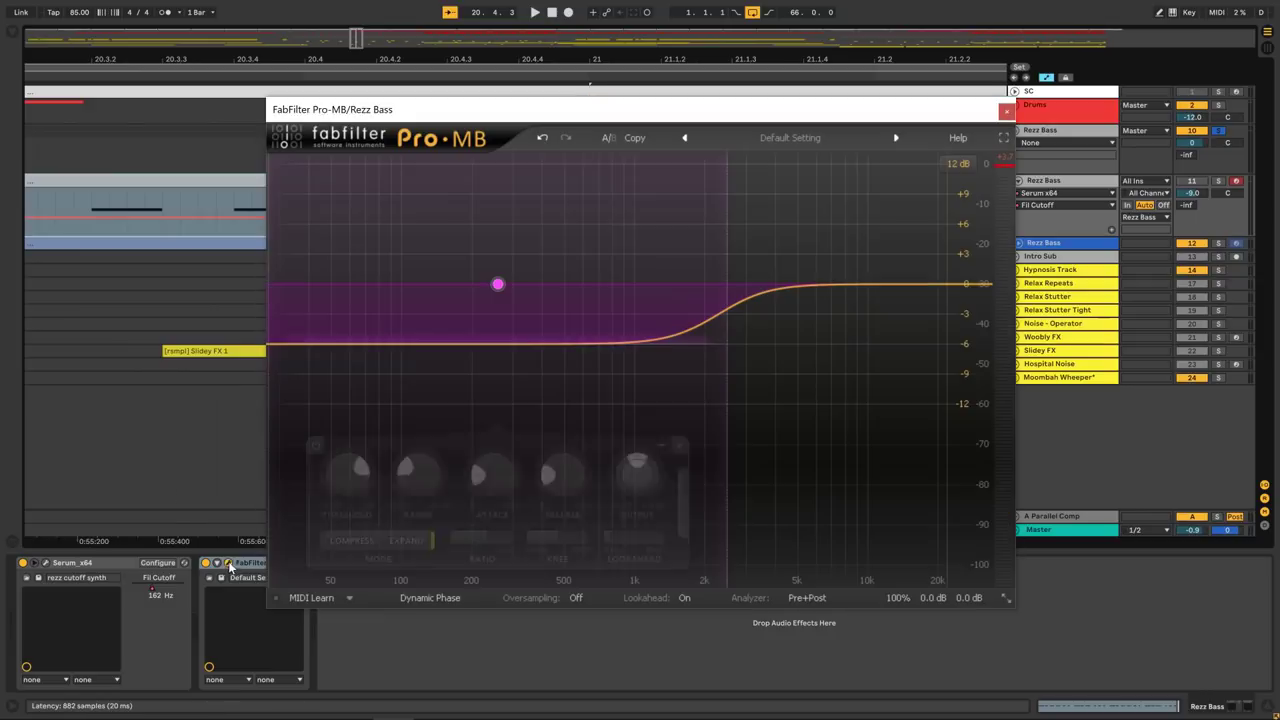
left_click(1006, 113)
Unsolo the Rezz Bass group and examine its Compressor sidechained from the SC track.
left_click_drag(356, 37, 640, 37)
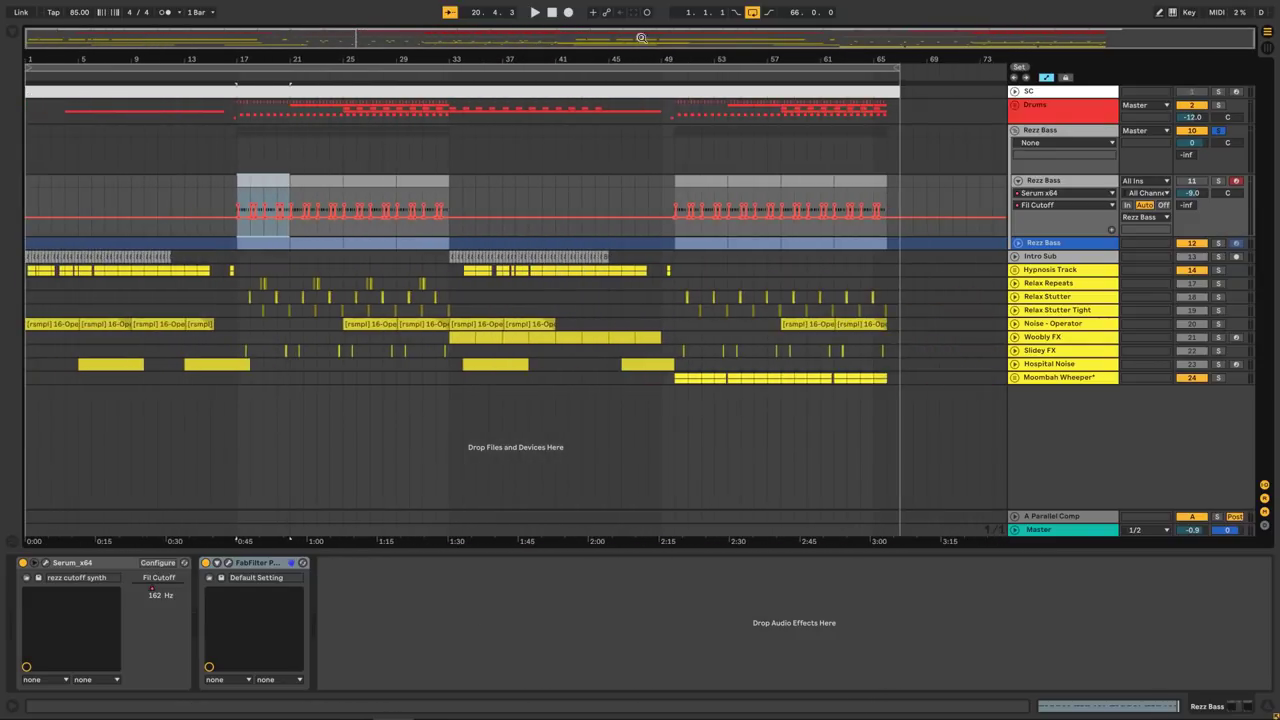
left_click(1218, 131)
left_click(1084, 131)
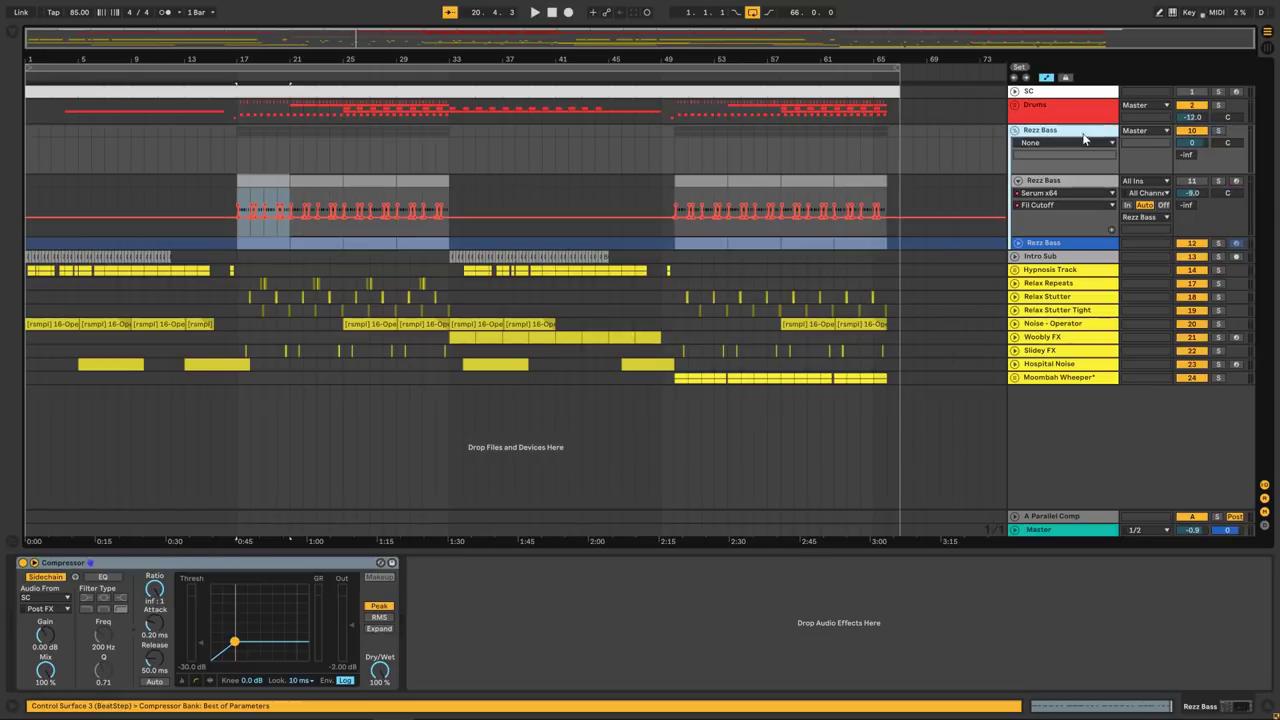
Hide the automation lanes and fold the Rezz Bass group.
left_click(1047, 80)
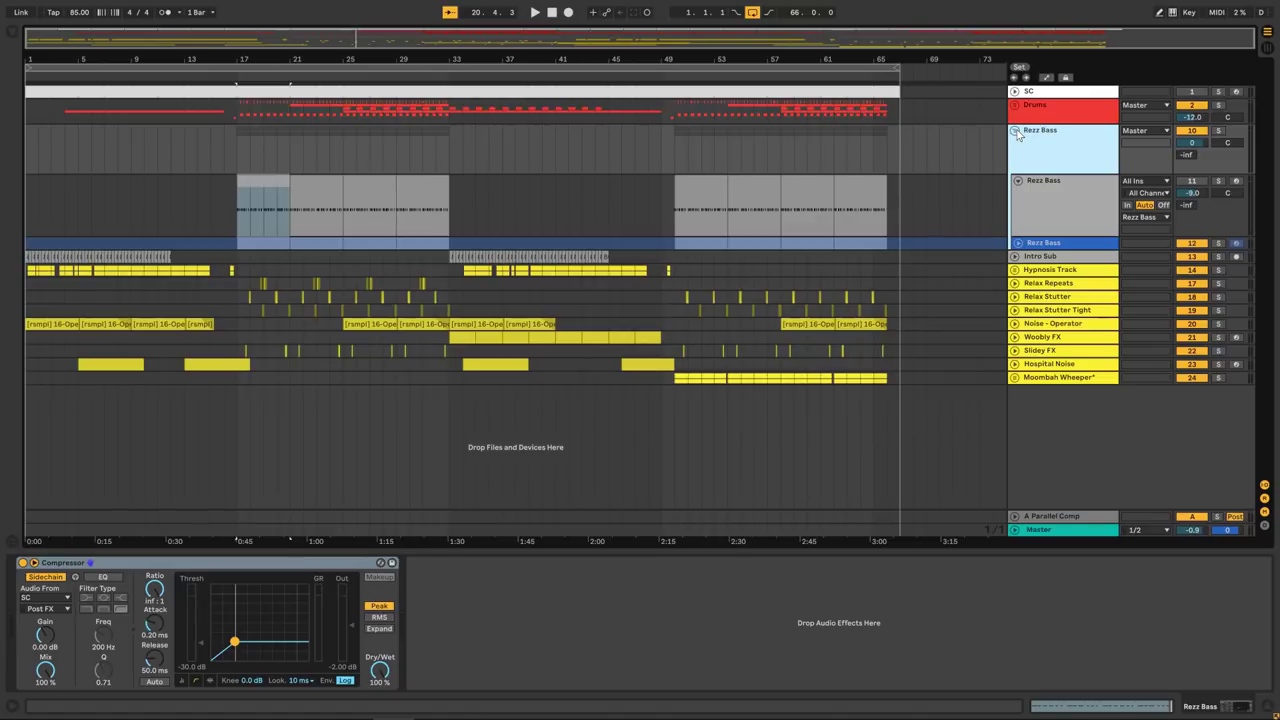
left_click(1016, 131)
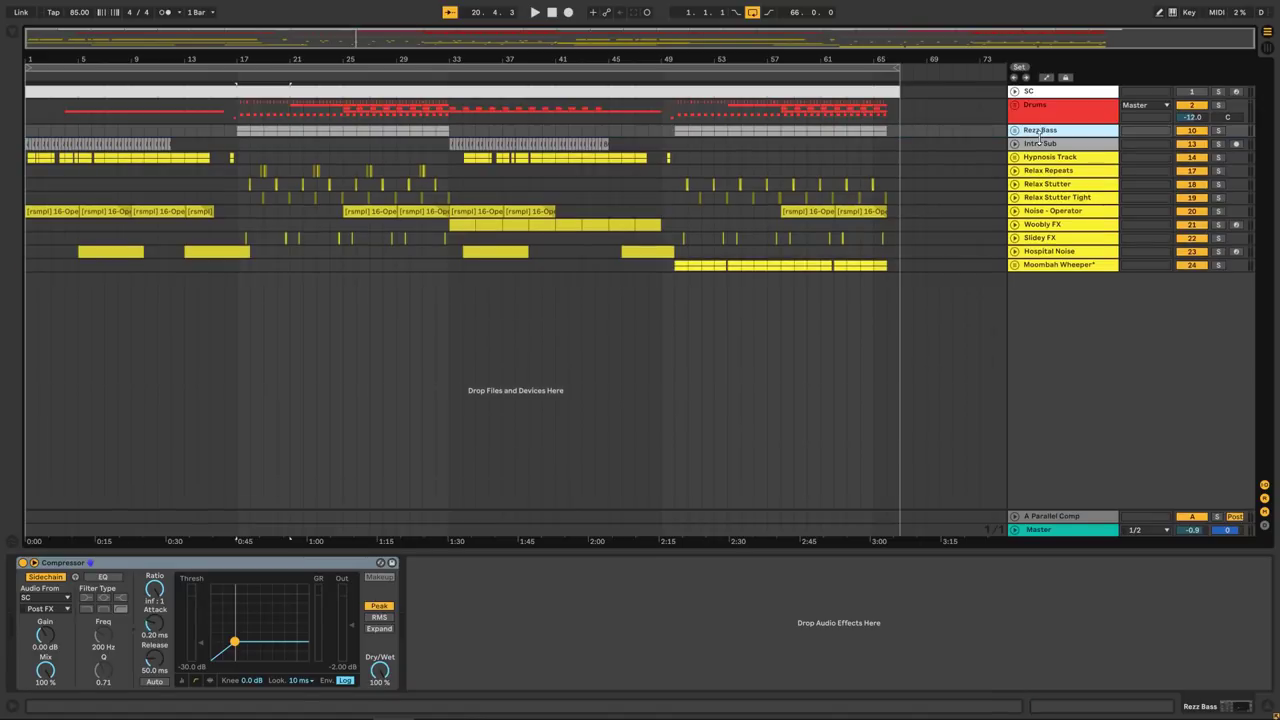
Solo the Intro Sub track and audition it from 1.1.1.
left_click(1040, 143)
left_click_drag(59, 57, 62, 130)
left_click(553, 12)
key("s")
key("space")
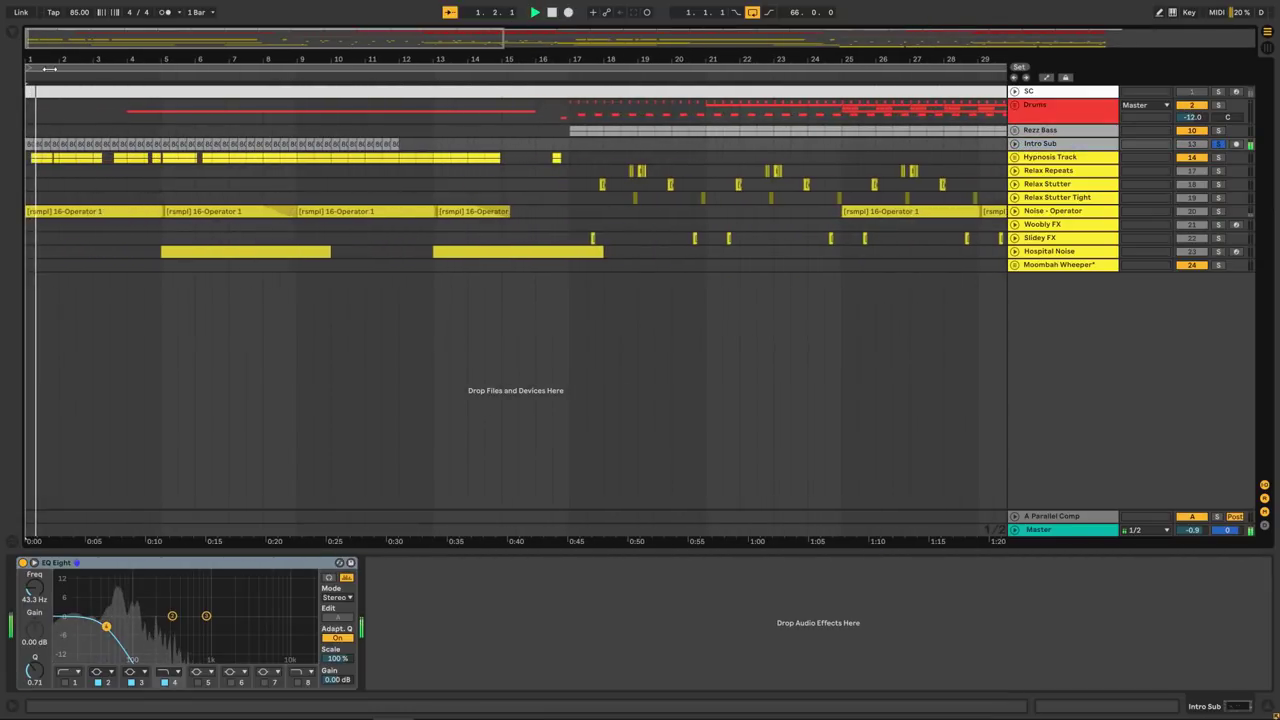
key("space")
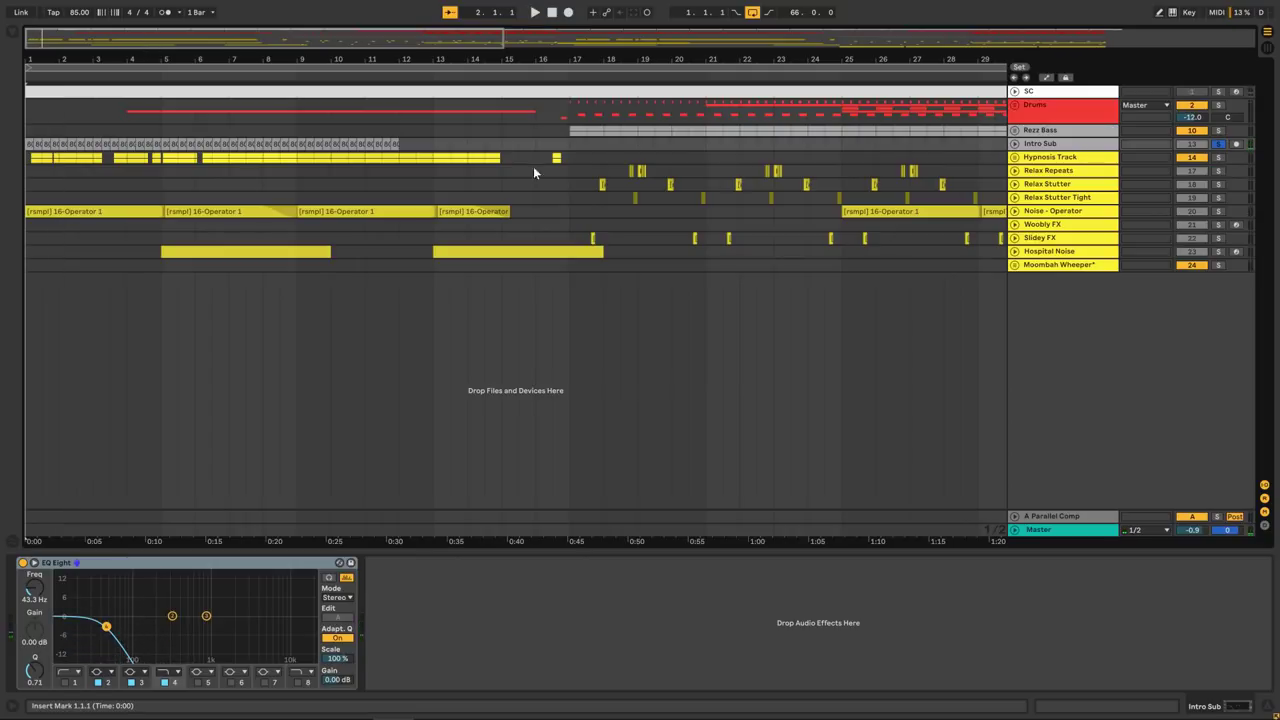
Unfold the Intro Sub track and examine its 808 Timpani clips across the first bar.
left_click(1042, 145)
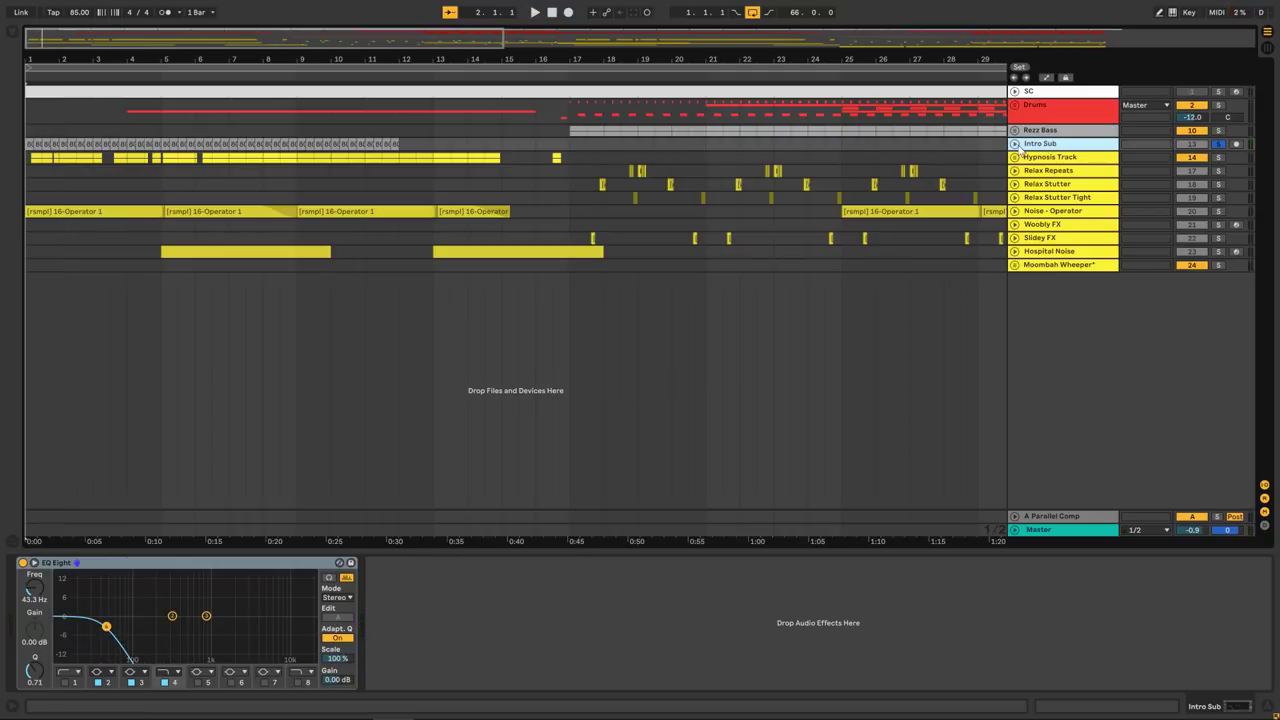
left_click(1016, 145)
left_click_drag(31, 37, 34, 140)
left_click_drag(31, 92, 31, 110)
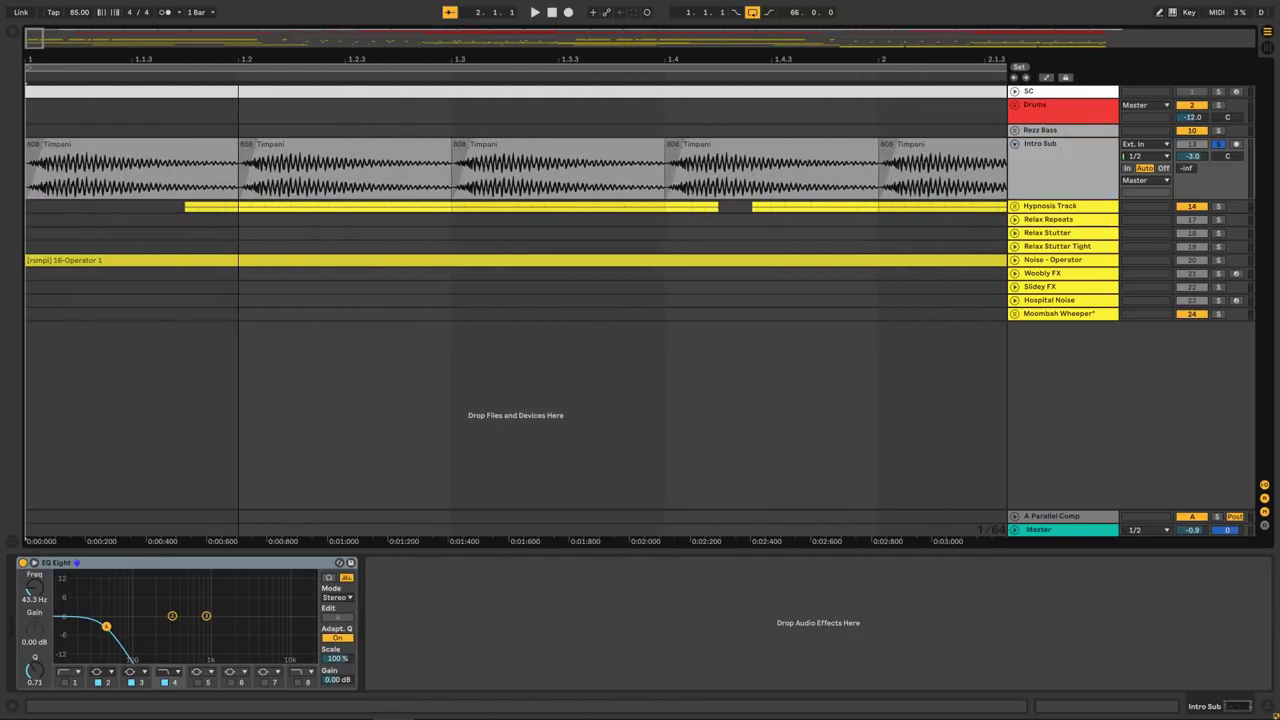
Compare the Intro Sub playing from 1.1.1 with its EQ Eight bypassed and enabled.
left_click(23, 563)
key("space")
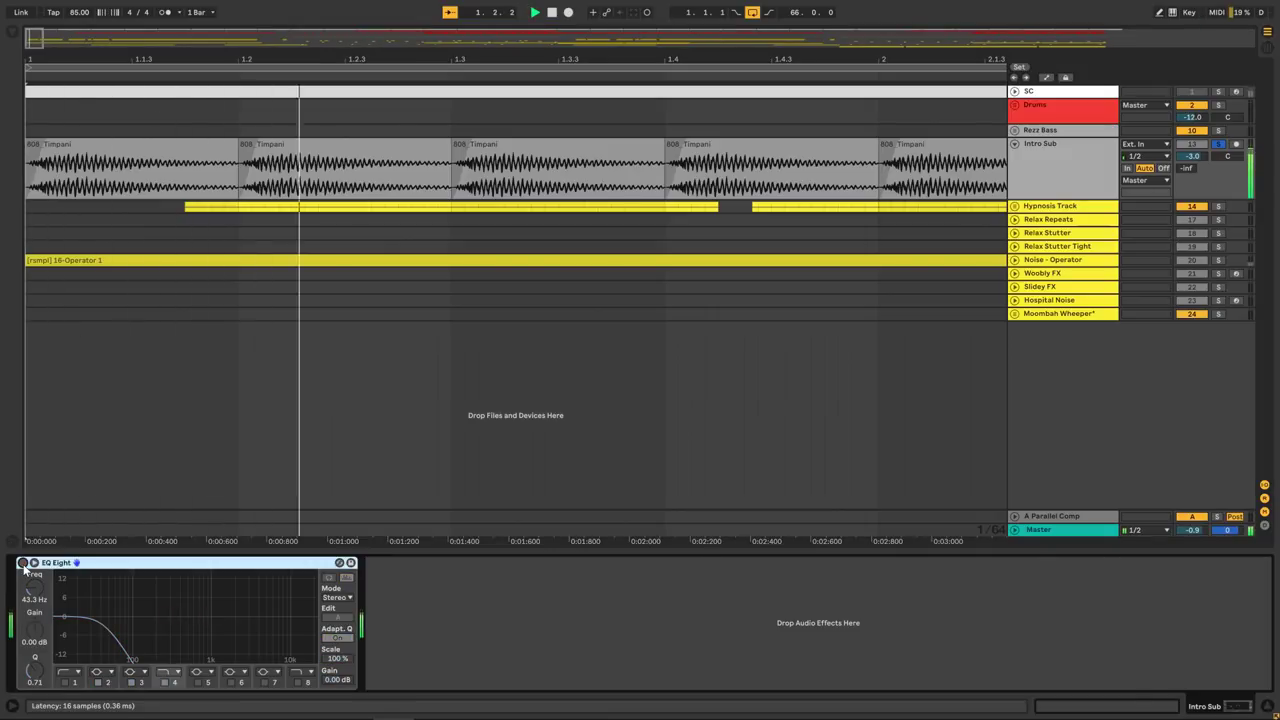
left_click(23, 564)
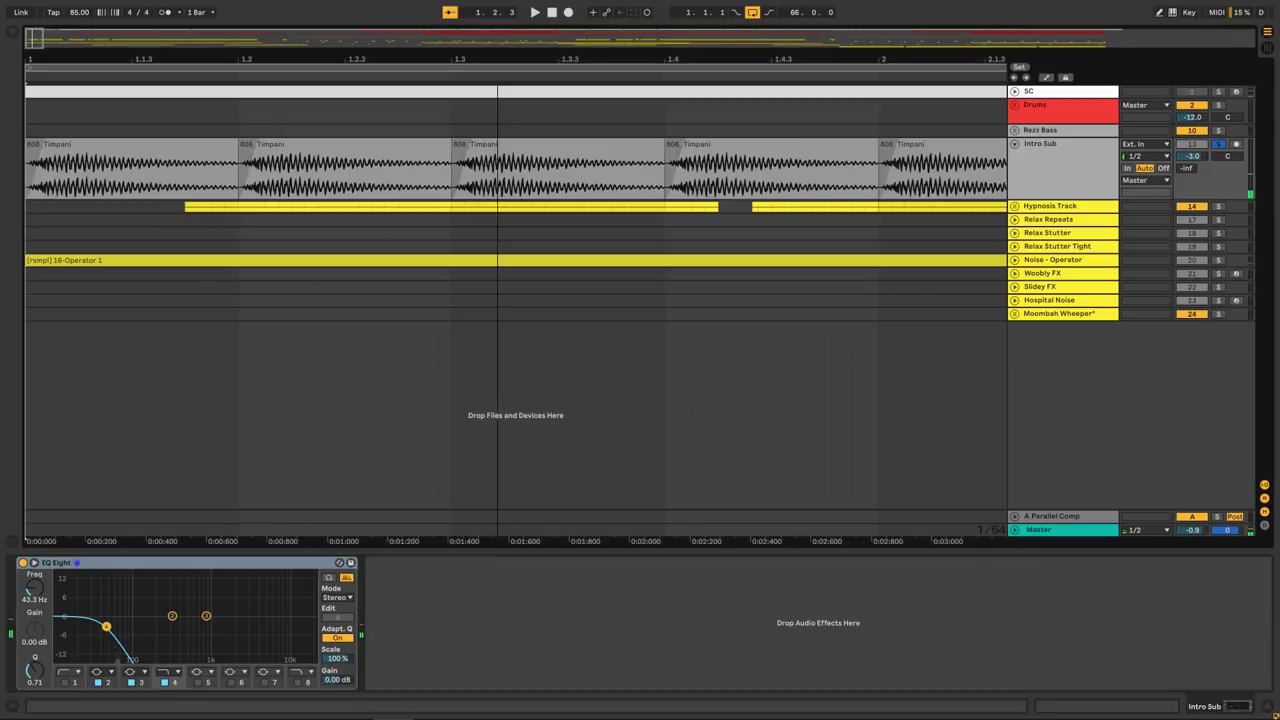
Fold and unsolo the Intro Sub track, and select the Hypnosis Track group.
key("minus")
key("minus")
key("minus")
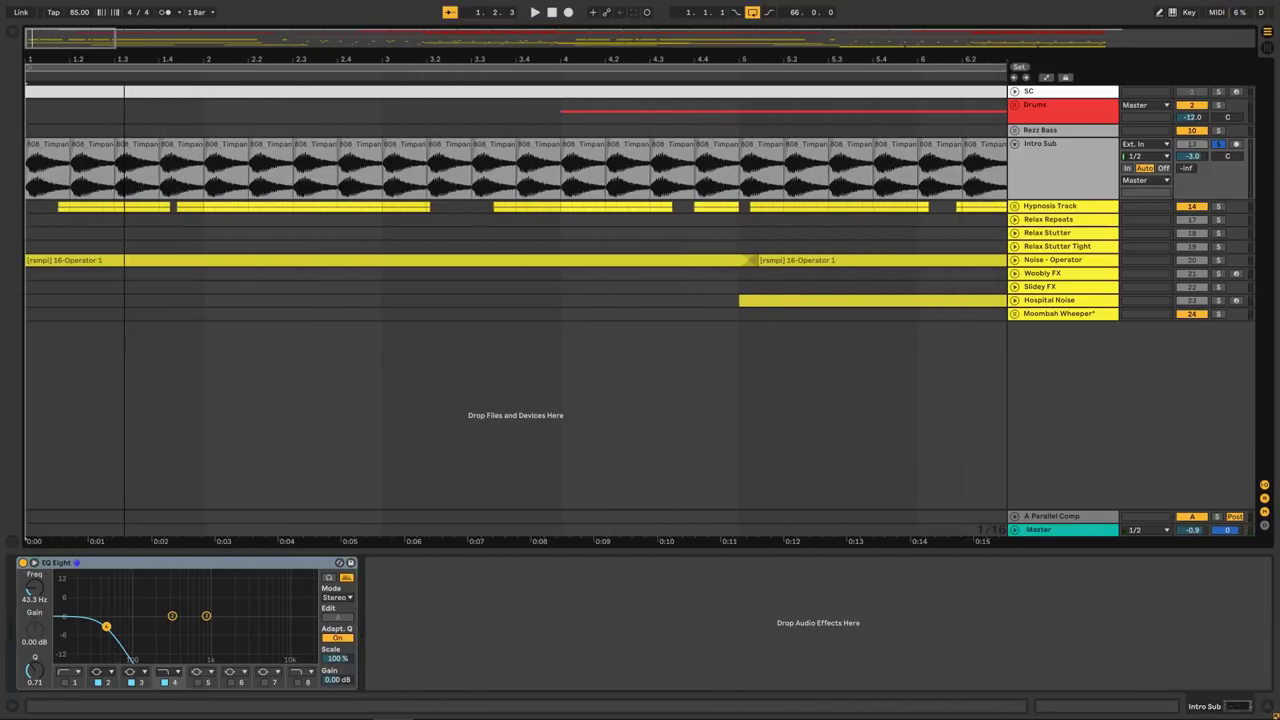
left_click(1065, 160)
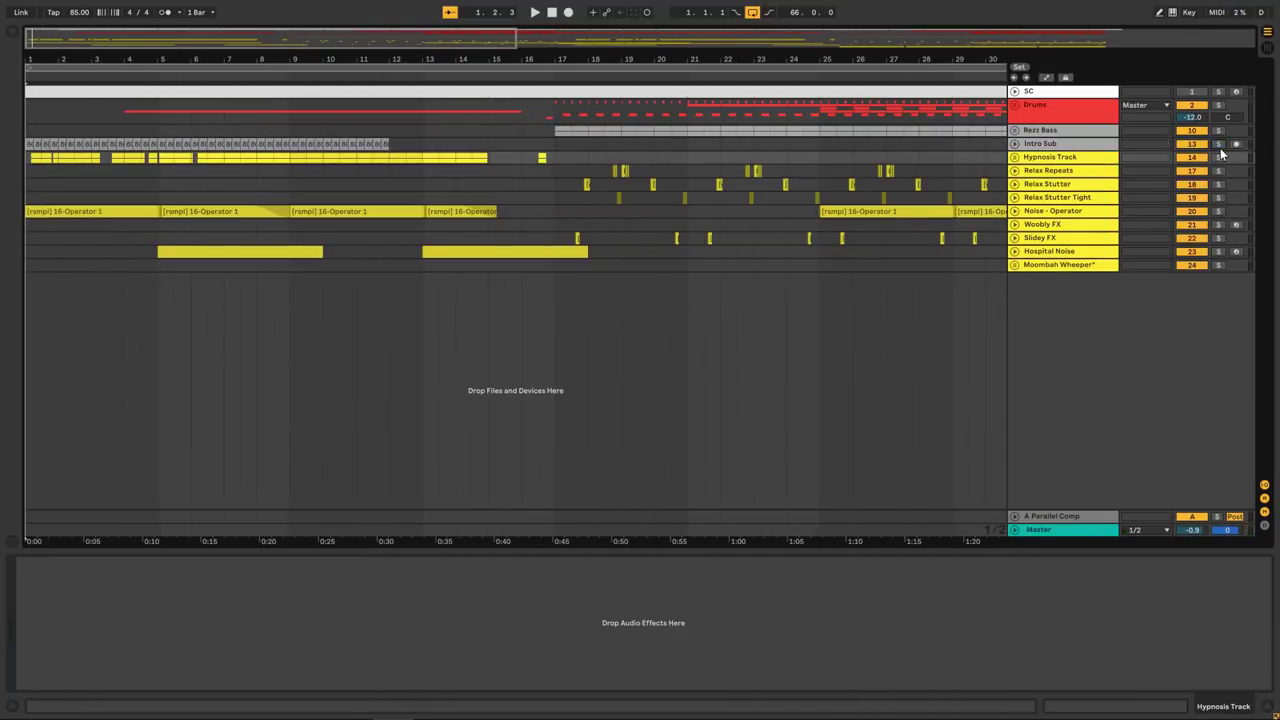
Unfold the Hypnosis Track group, show the device chain of its unfrozen track and solo the group.
left_click(1015, 157)
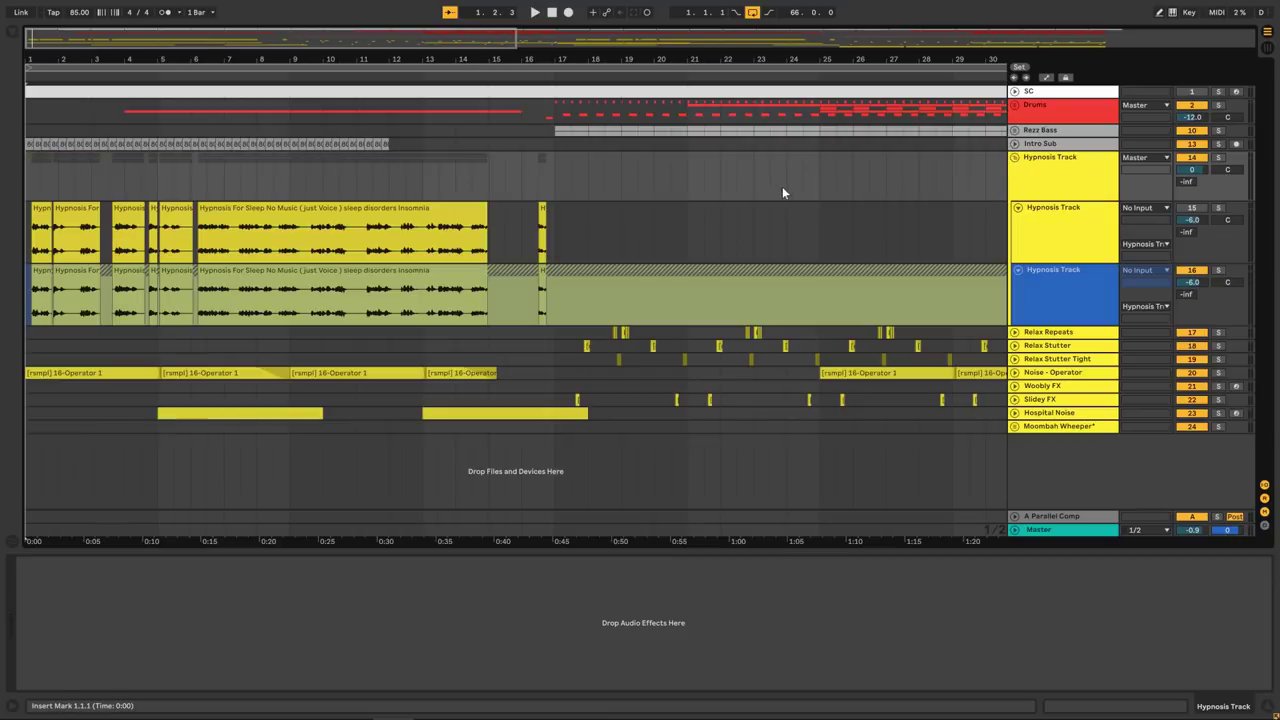
left_click_drag(108, 41, 121, 85)
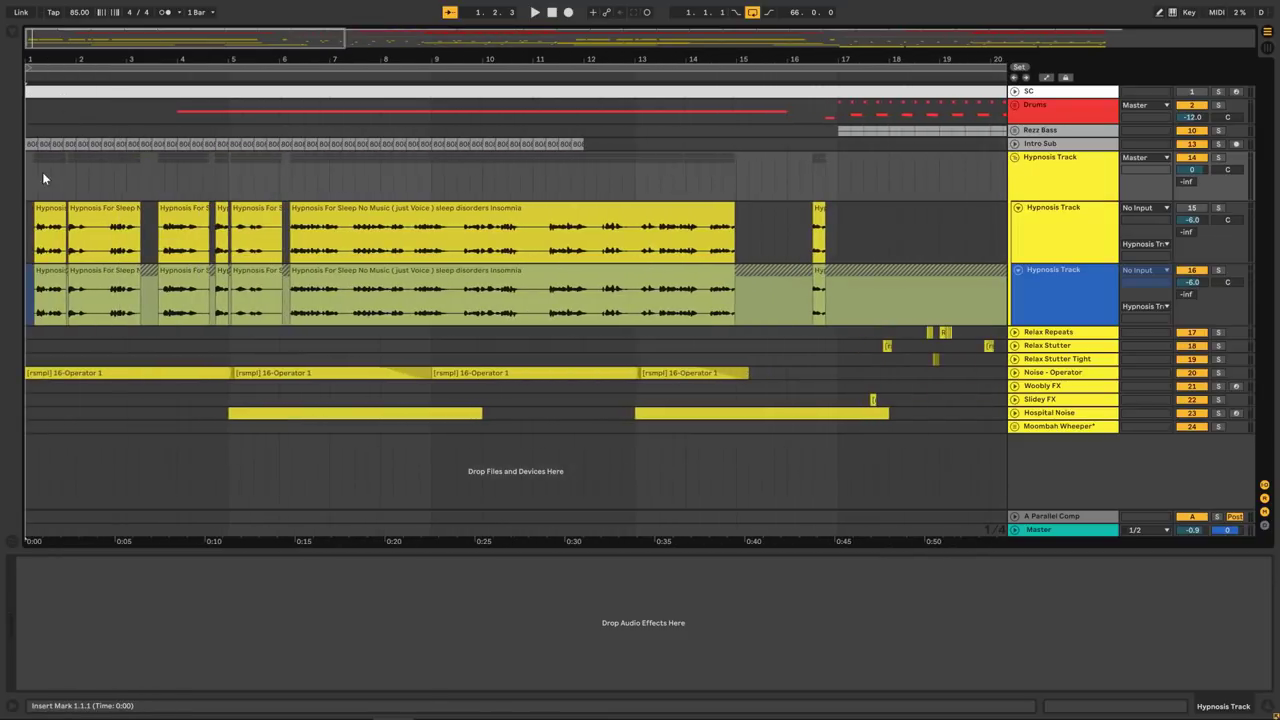
left_click(42, 219)
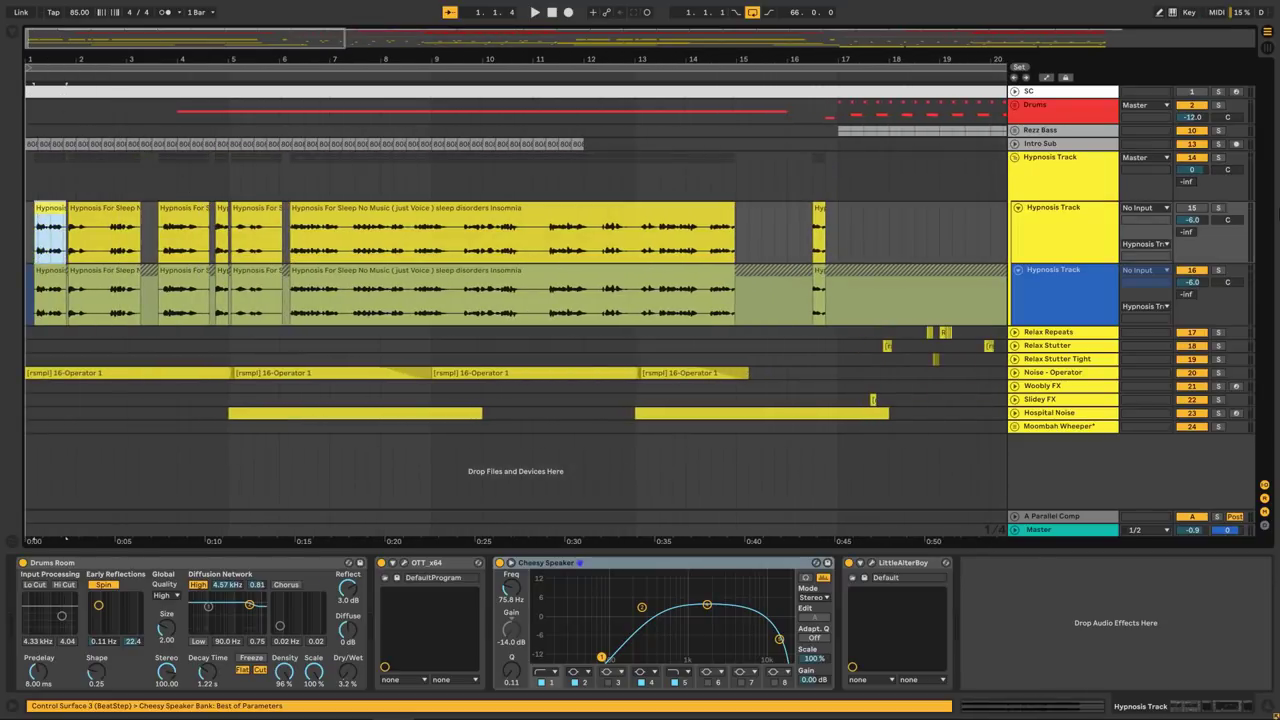
left_click(1066, 230)
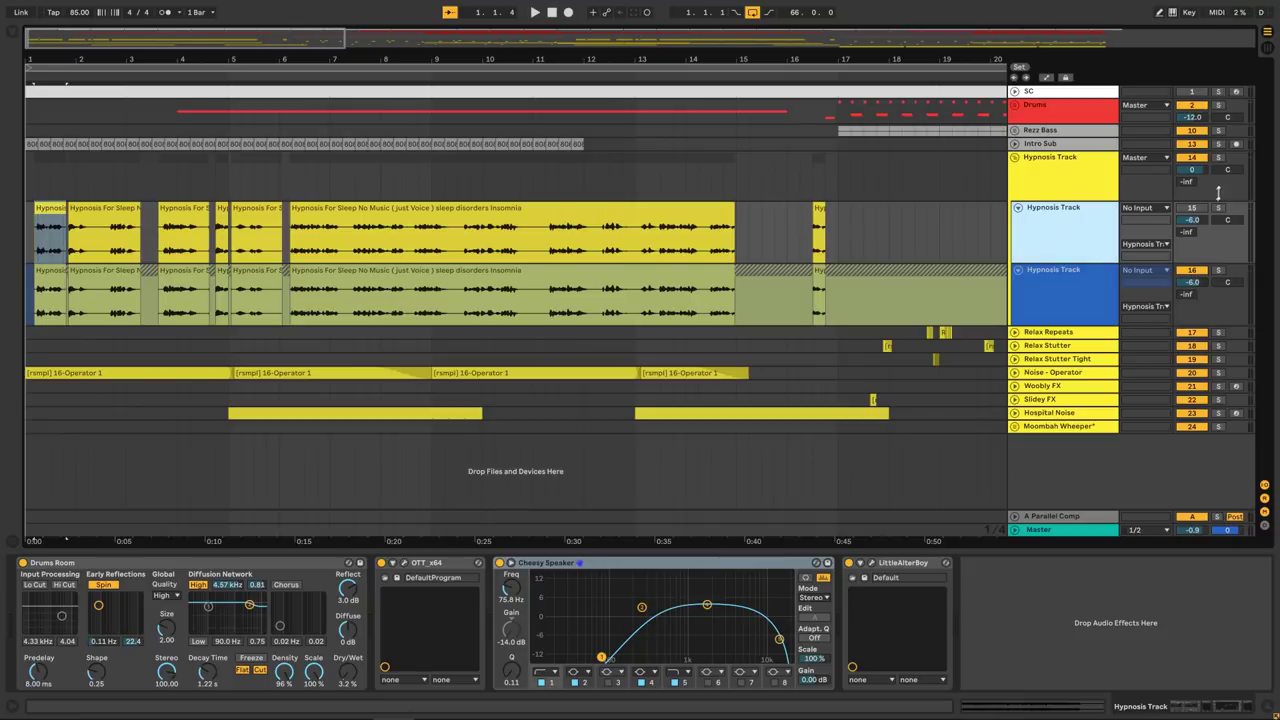
left_click(1219, 158)
Bypass LittleAlterBoy, Cheesy Speaker, OTT and Drums Room on the unfrozen Hypnosis Track and examine its first voice clip's sample.
left_click(860, 564)
left_click(850, 564)
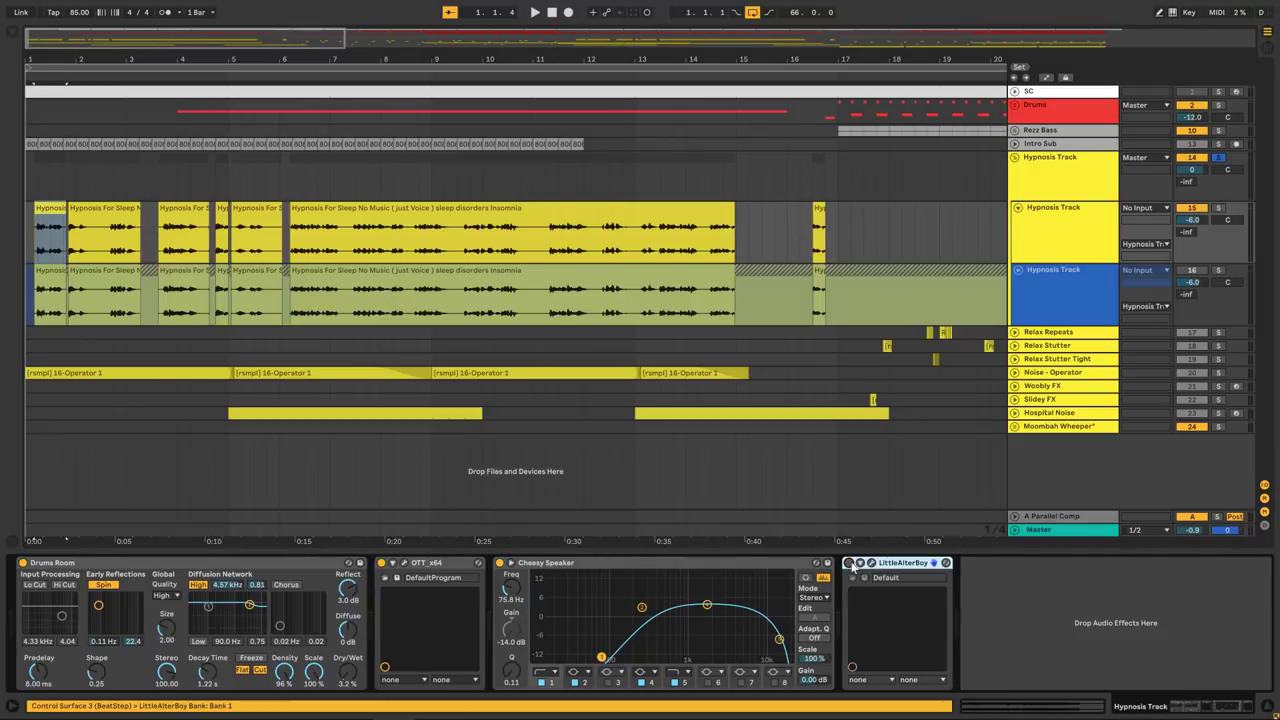
left_click(500, 563)
left_click(383, 564)
left_click(22, 563)
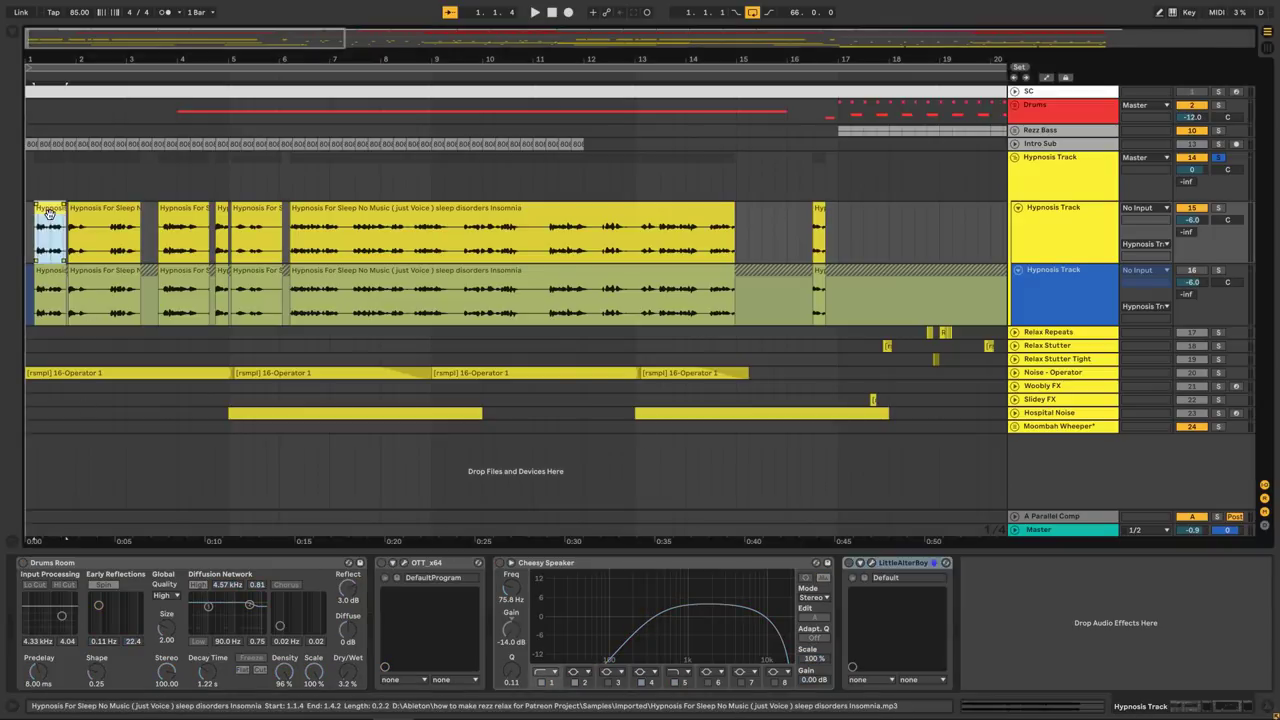
double_click(49, 217)
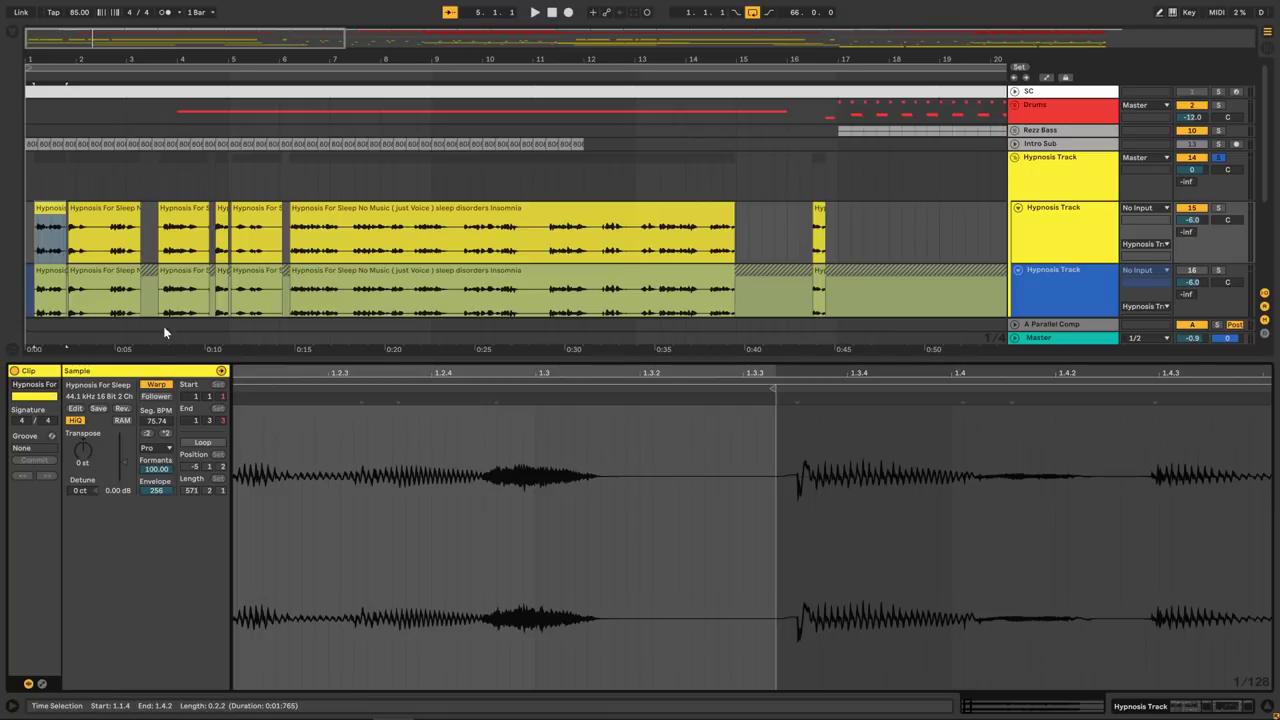
left_click_drag(72, 61, 332, 170)
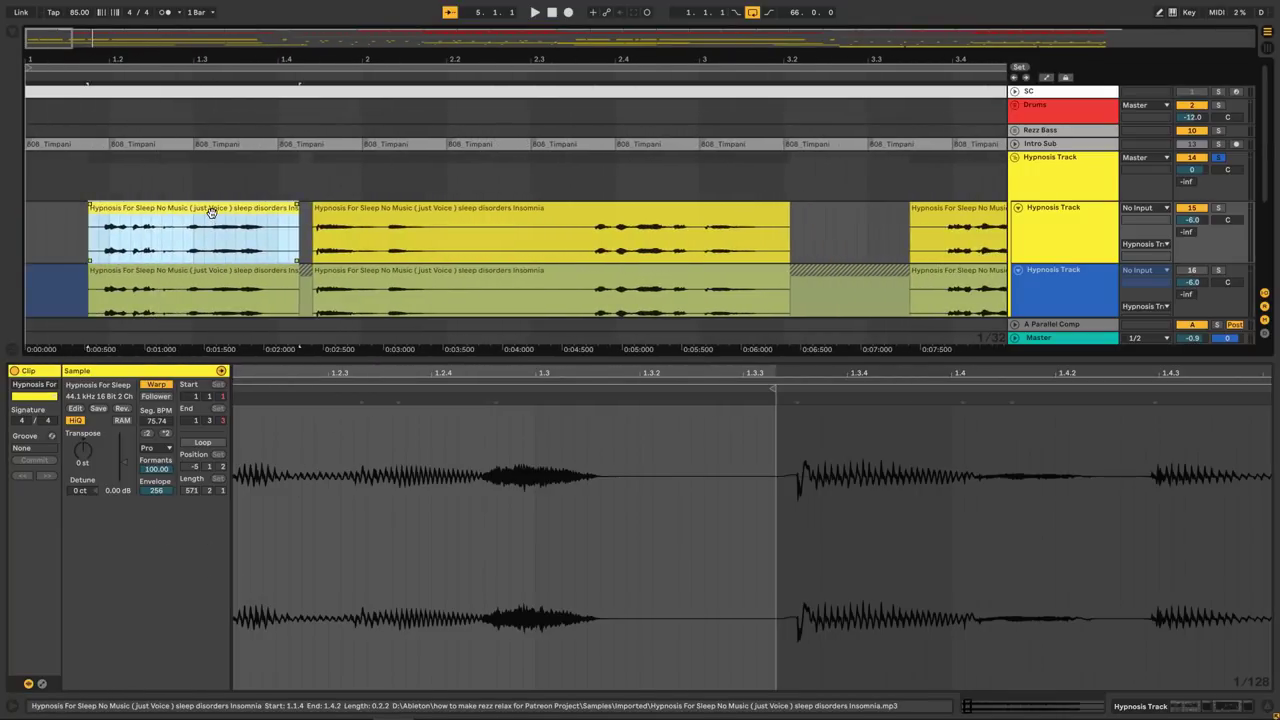
Re-enable Drums Room, OTT and Cheesy Speaker one after another on the unfrozen Hypnosis Track while auditioning the voice.
left_click(1064, 234)
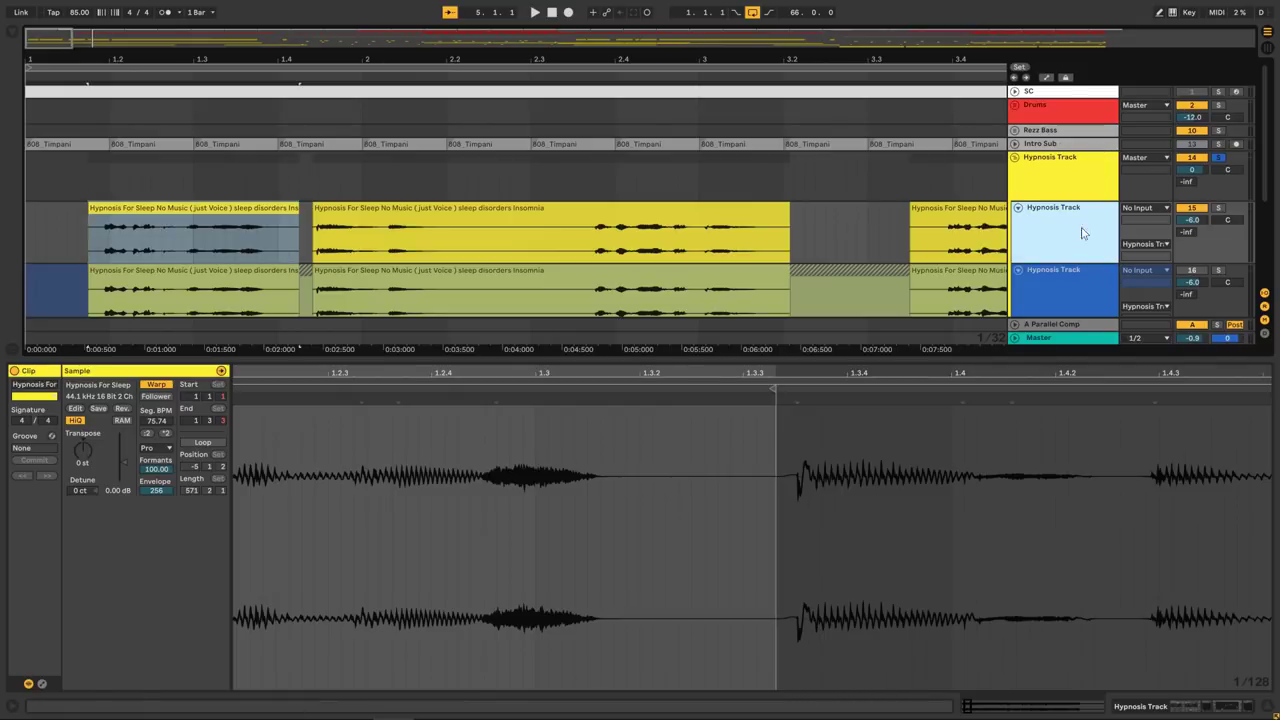
left_click(1141, 707)
left_click(22, 563)
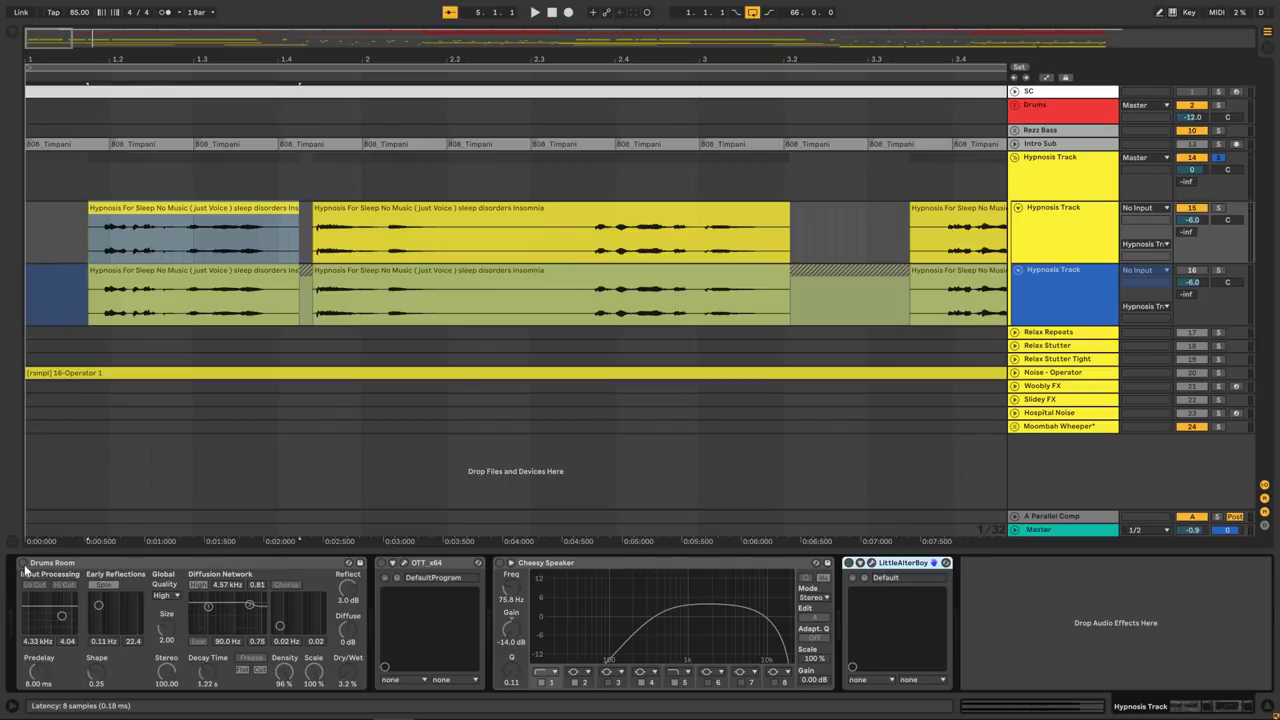
left_click(381, 563)
key("space")
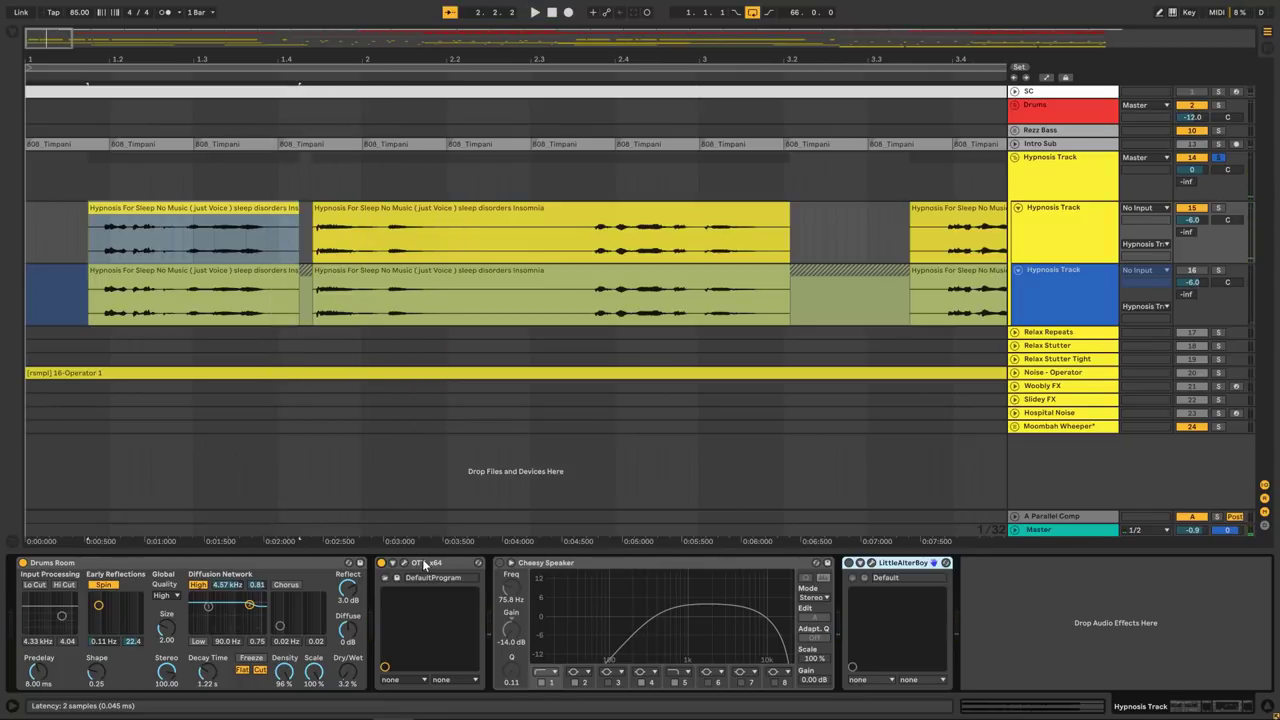
left_click(499, 564)
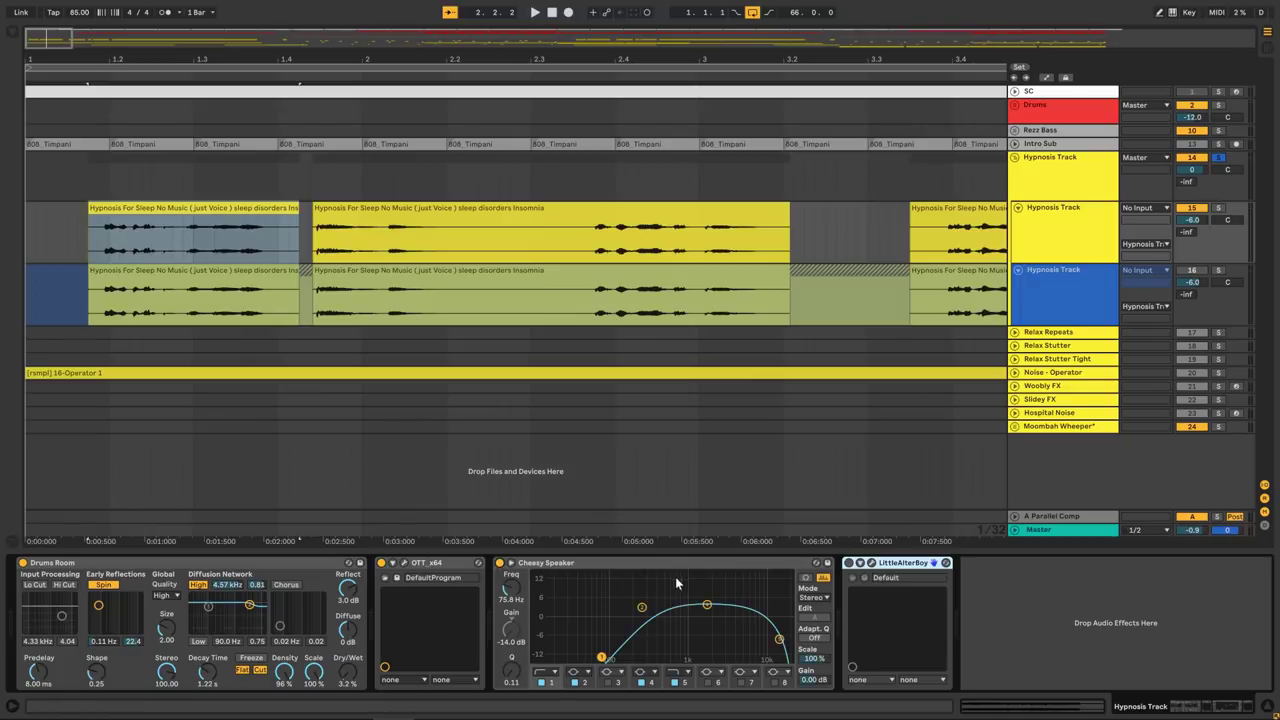
key("space")
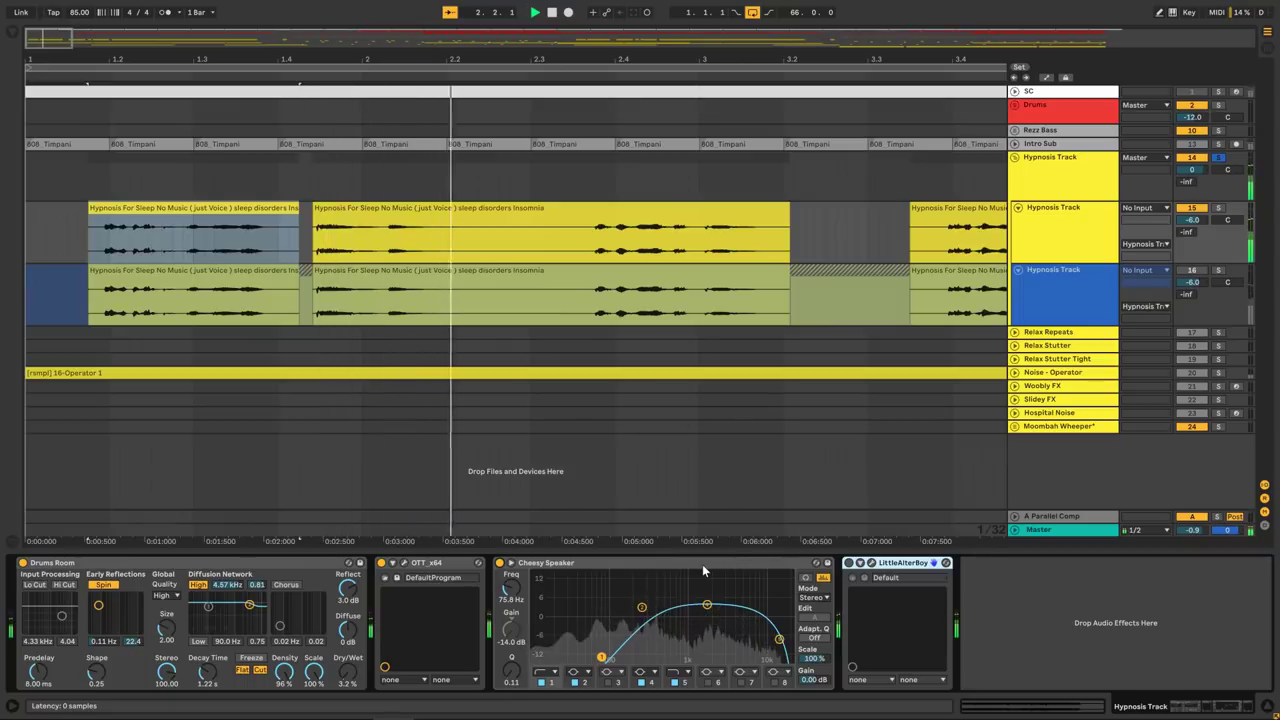
left_click(702, 564)
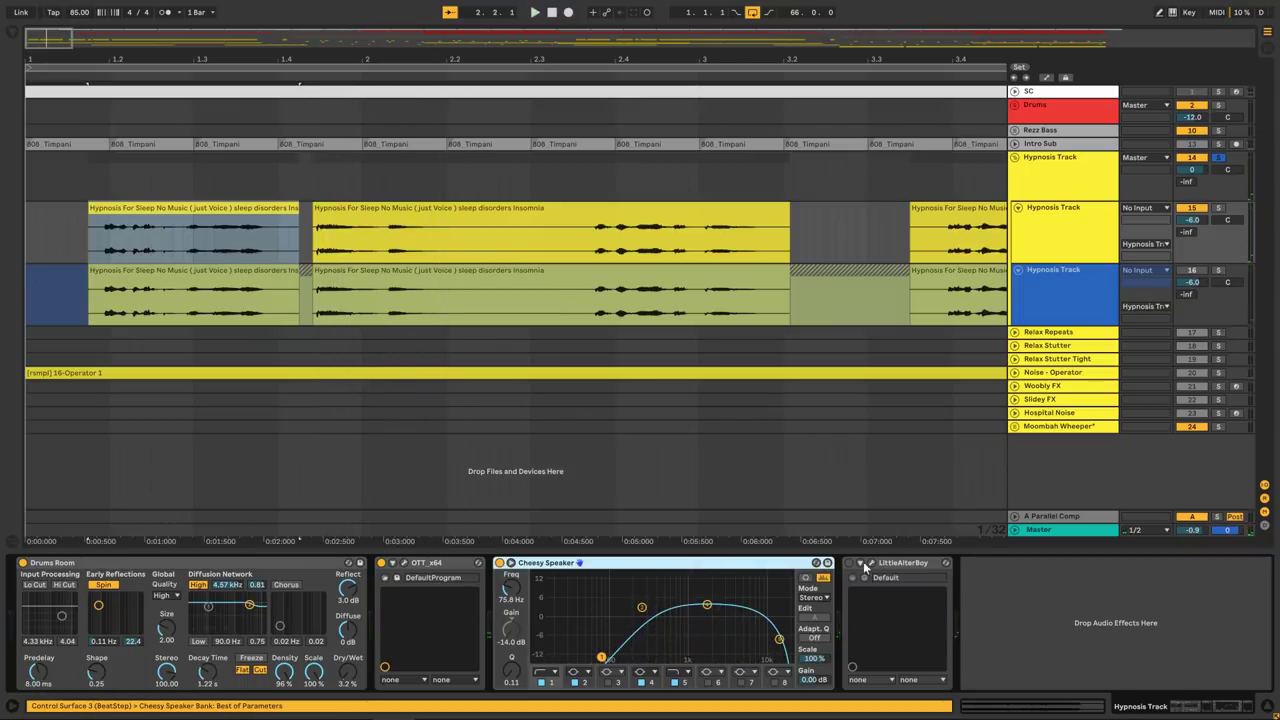
Inspect LittleAlterBoy's pitch and formant settings, enable the effect and audition the voice through it.
left_click(887, 564)
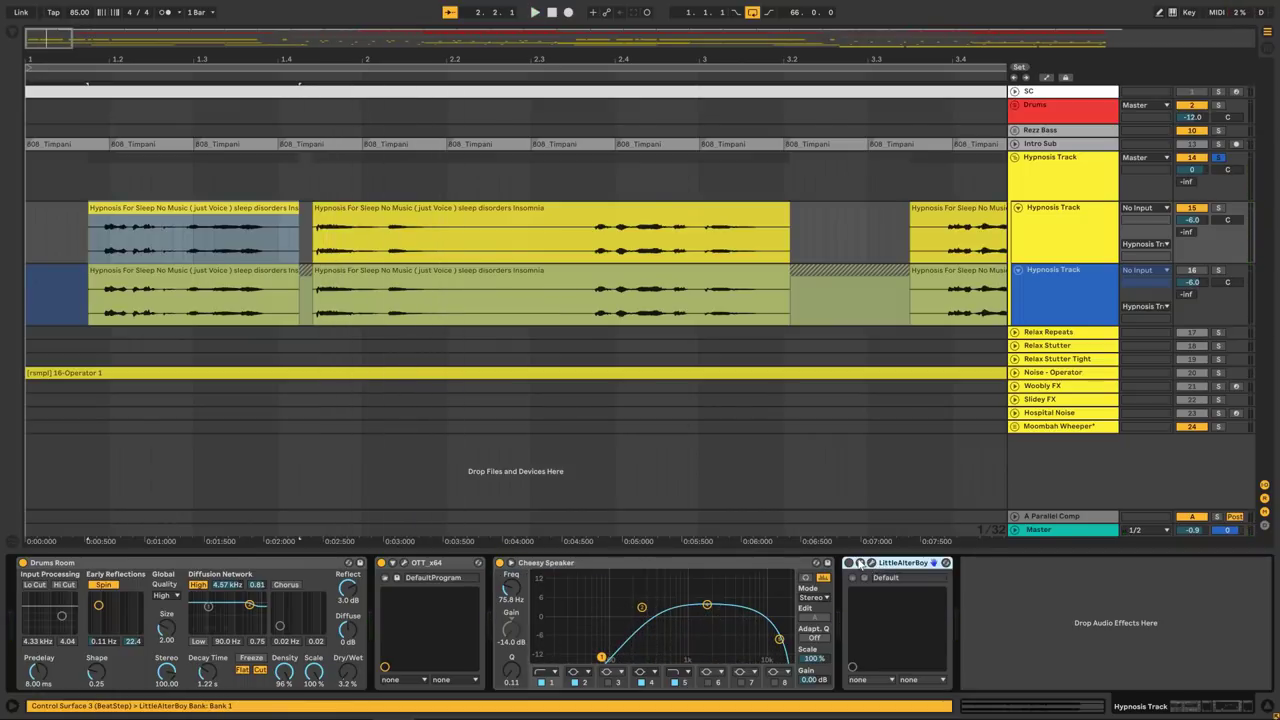
left_click(871, 564)
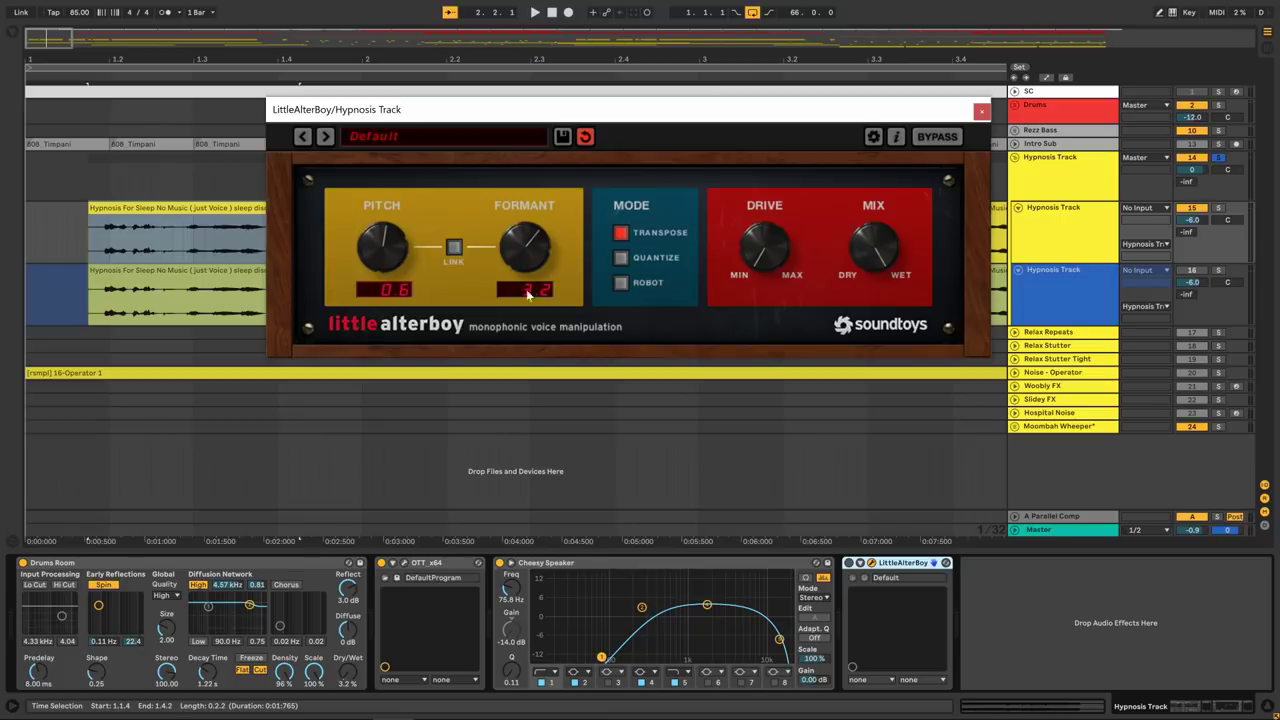
left_click(849, 563)
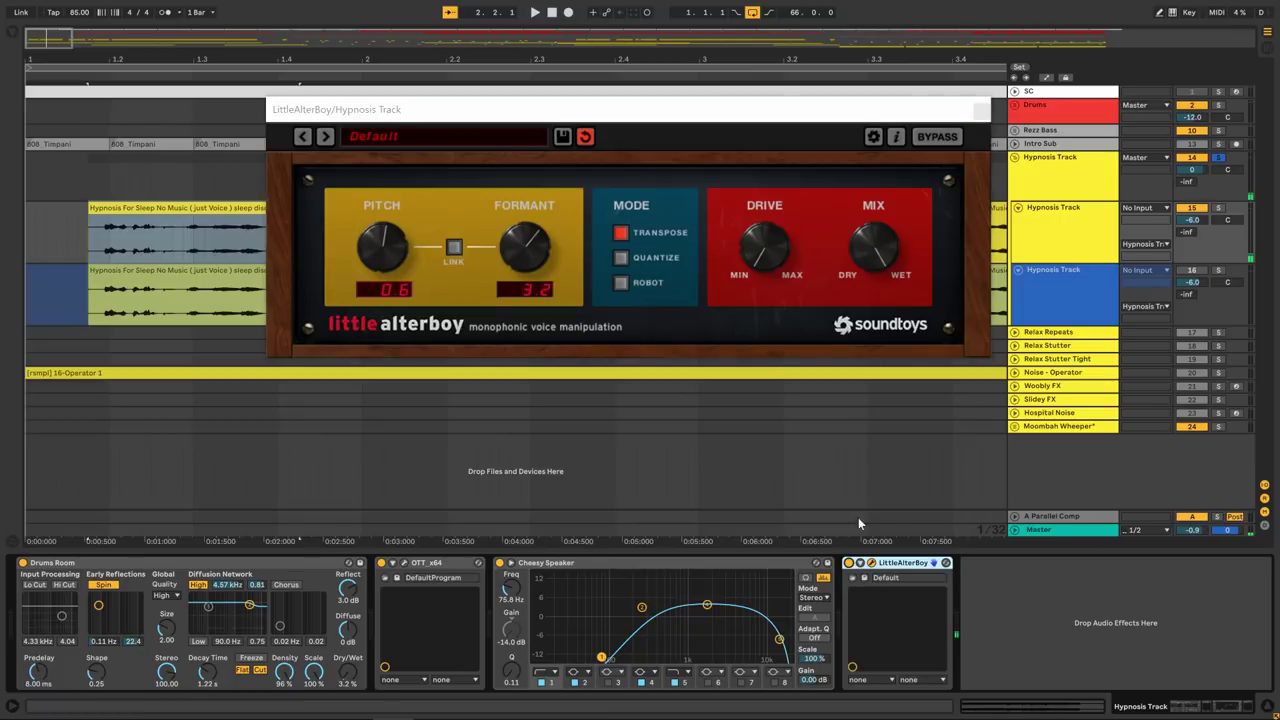
key("space")
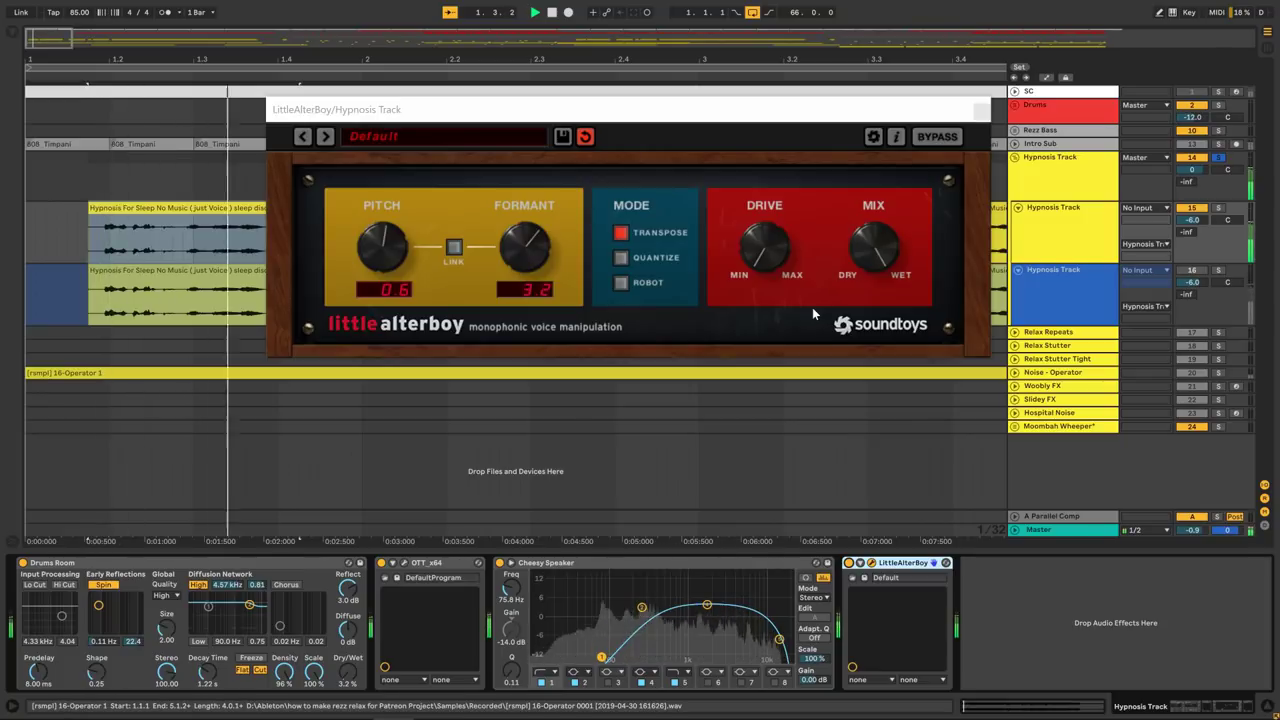
left_click(981, 111)
key("space")
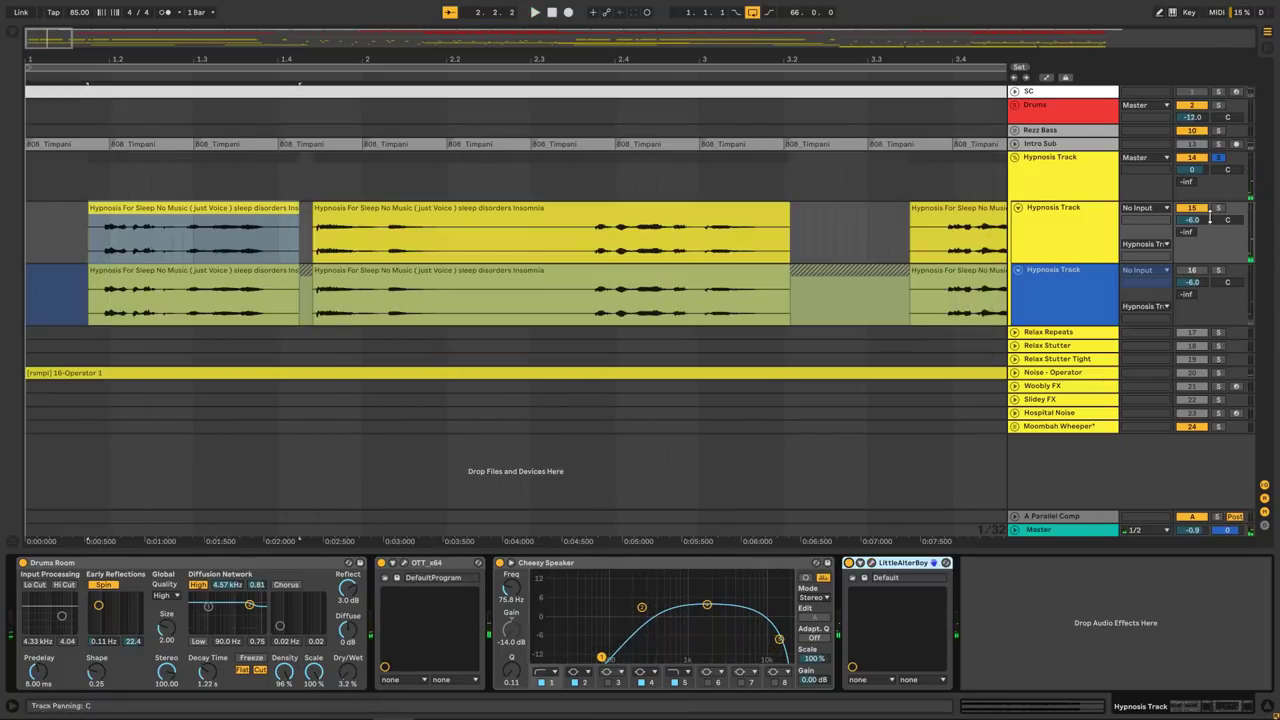
Deactivate the unfrozen Hypnosis Track, activate the frozen one, and fold the unsoloed group.
left_click(1086, 228)
left_click(1184, 211)
left_click(1078, 284)
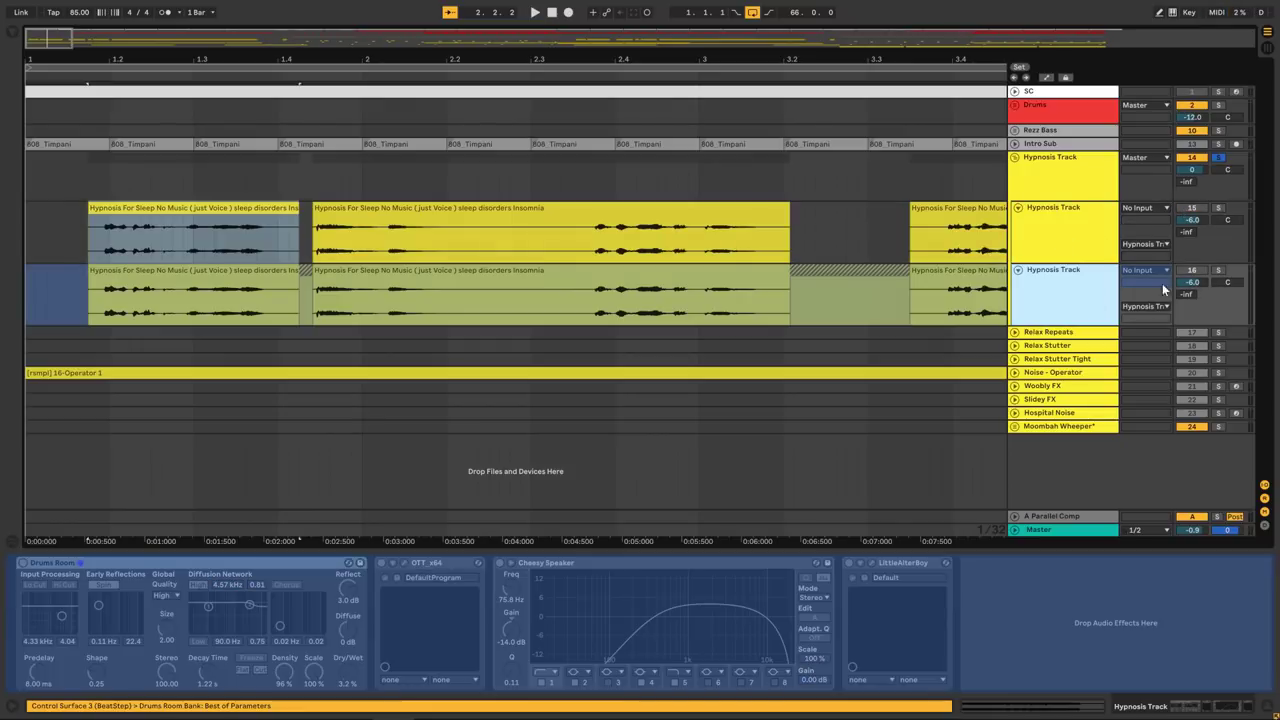
left_click(1191, 271)
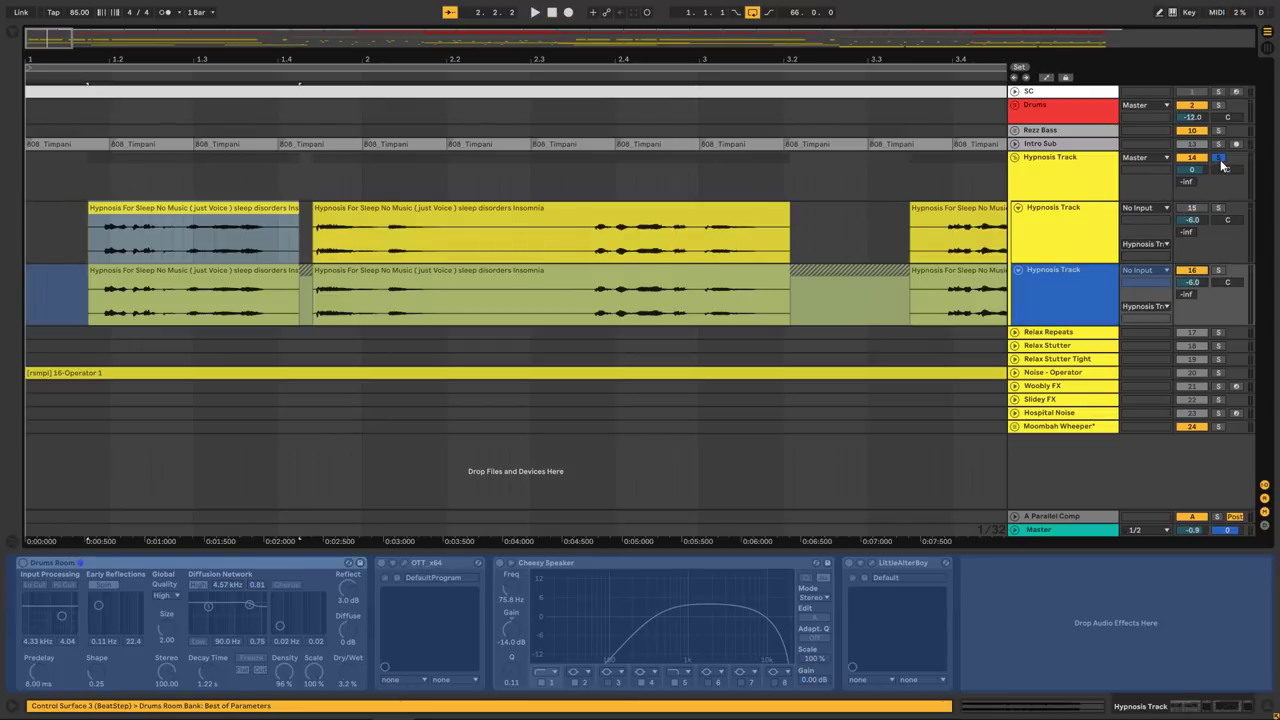
left_click(1015, 157)
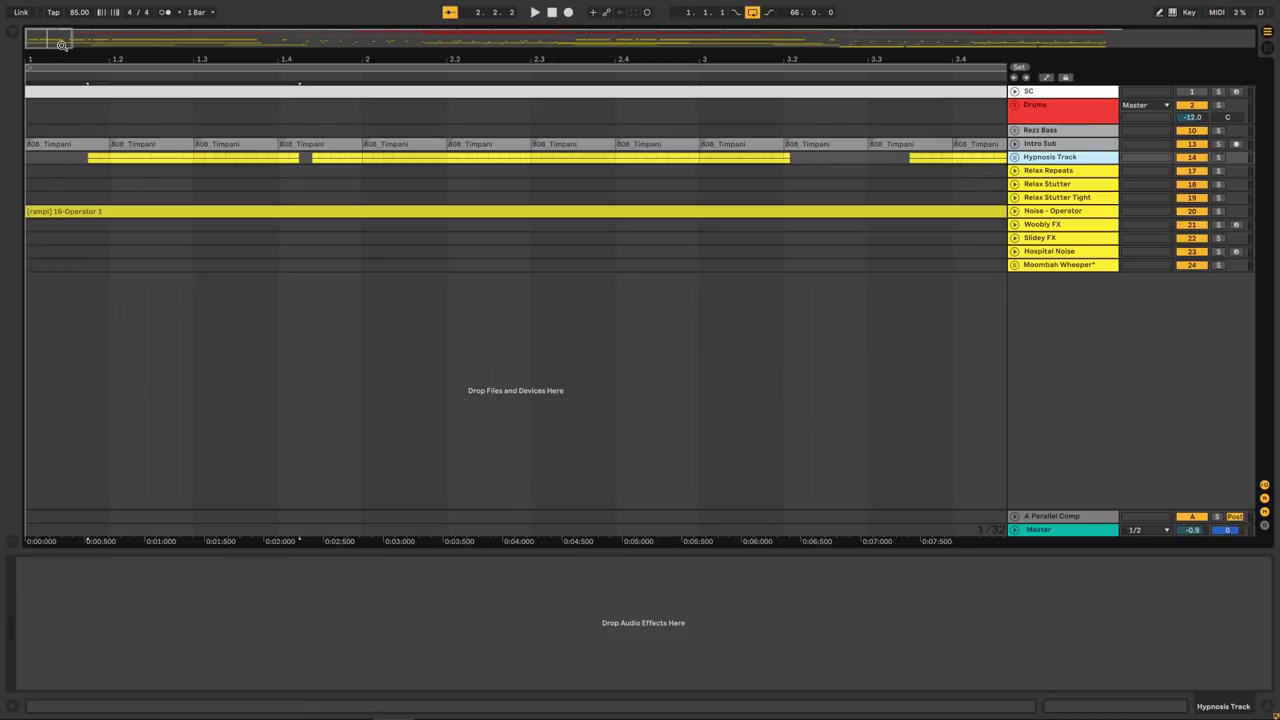
Solo the folded Hypnosis Track group, audition it from 1.1.1, and unsolo it.
left_click_drag(60, 45, 60, 5)
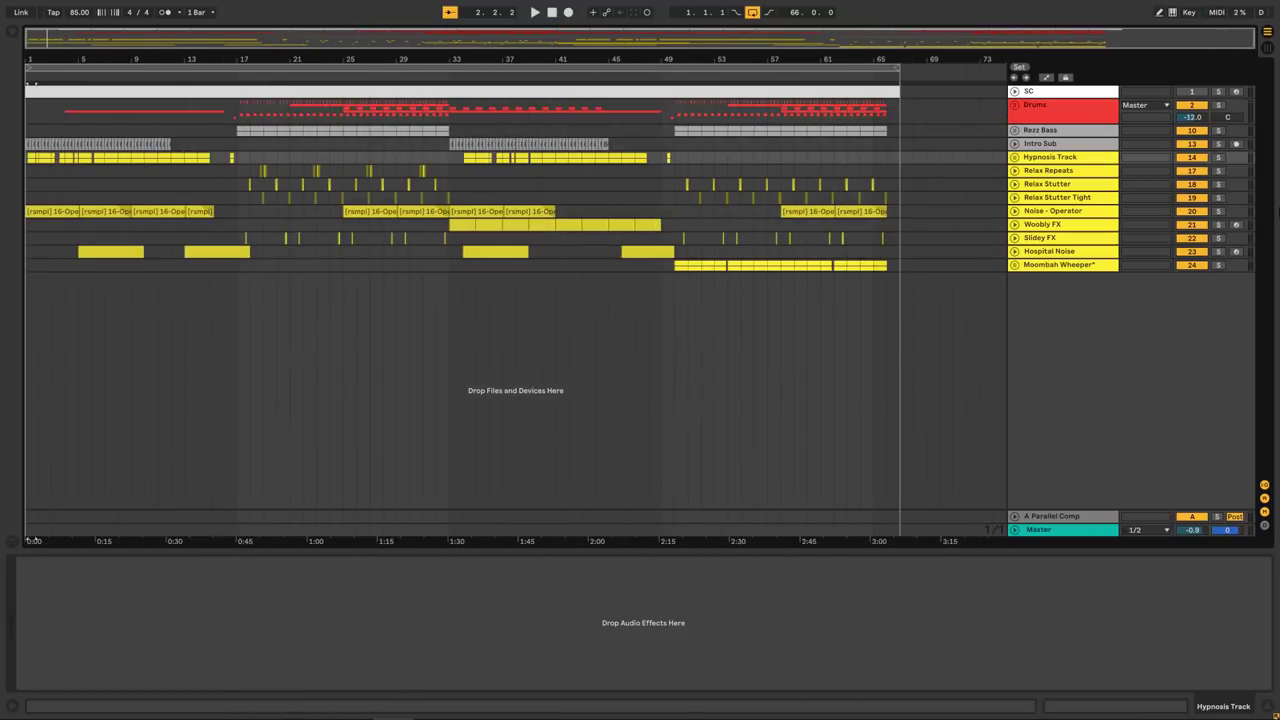
left_click(1218, 157)
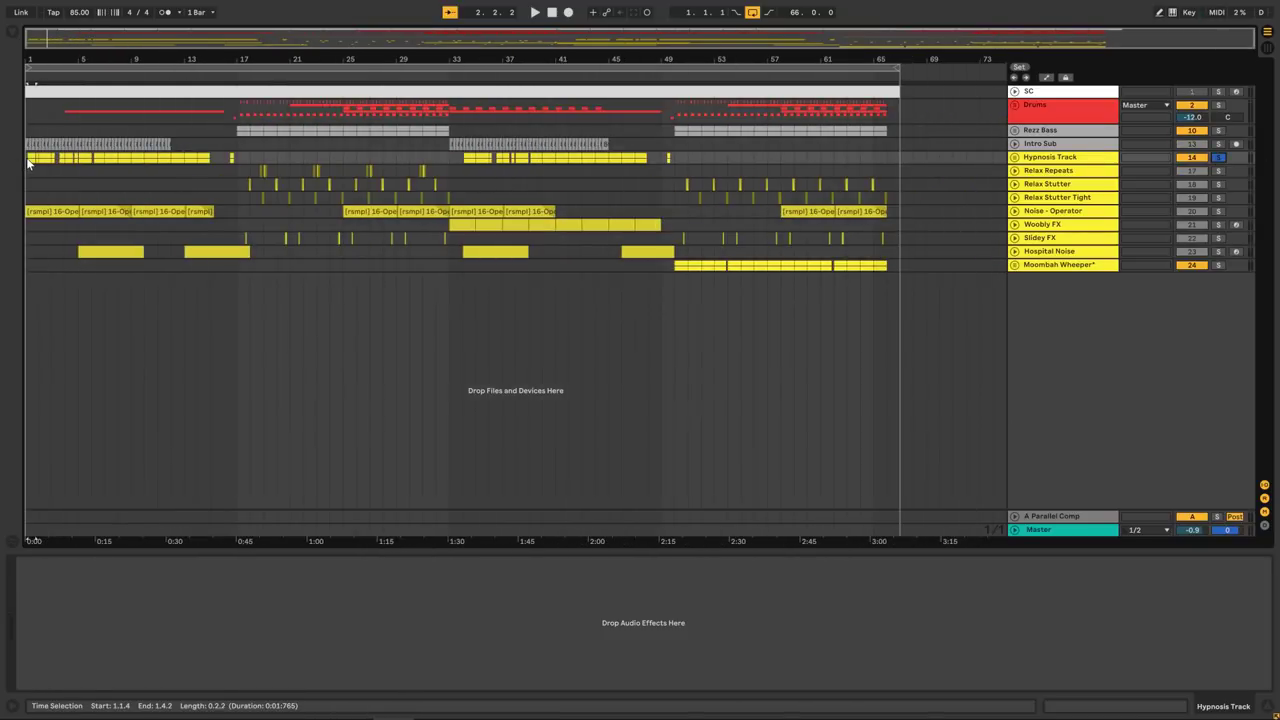
left_click(31, 165)
key("space")
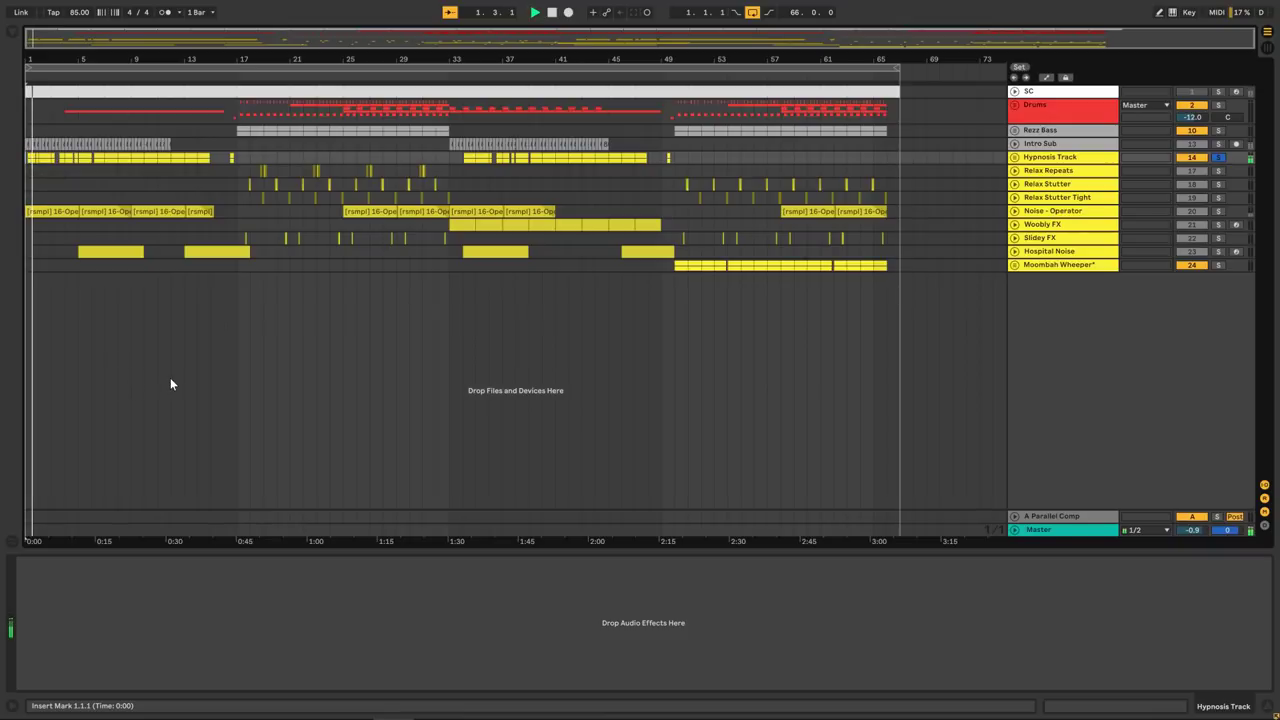
left_click(1218, 157)
Select the tracks from Relax Repeats to Moombah Wheeper and unfold them all around bar 17.
left_click(1093, 173)
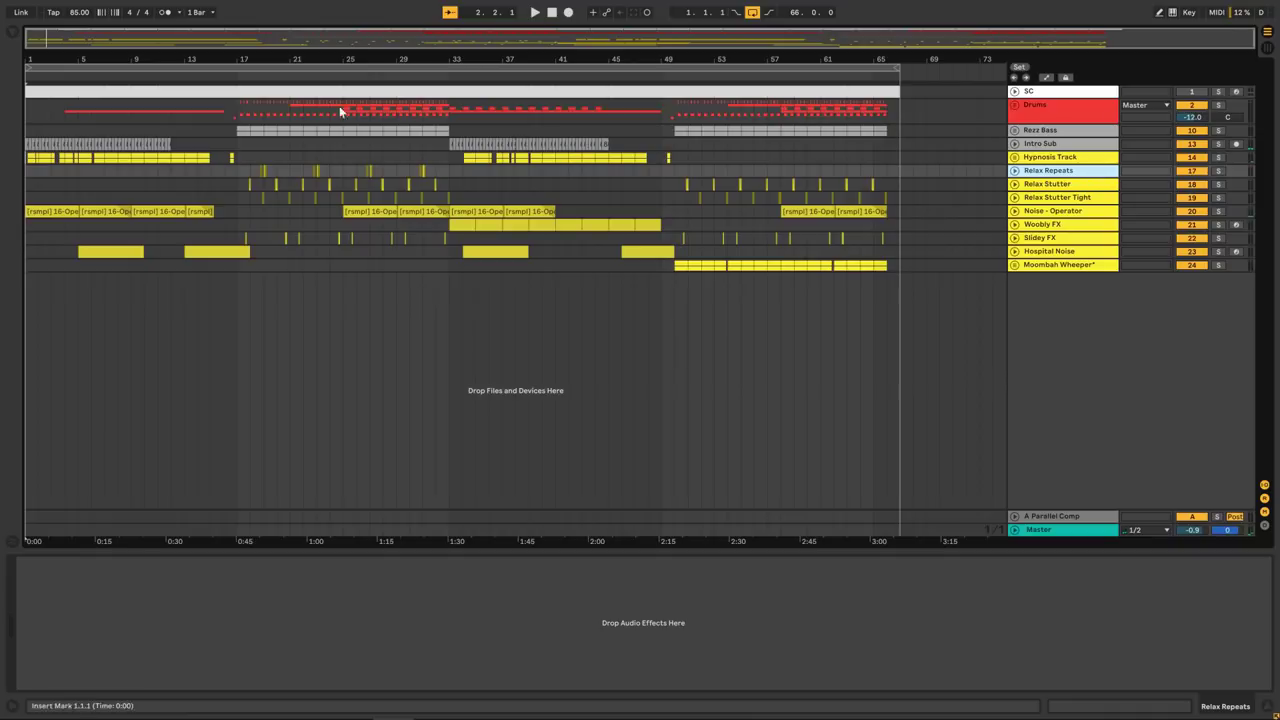
left_click_drag(226, 40, 236, 140)
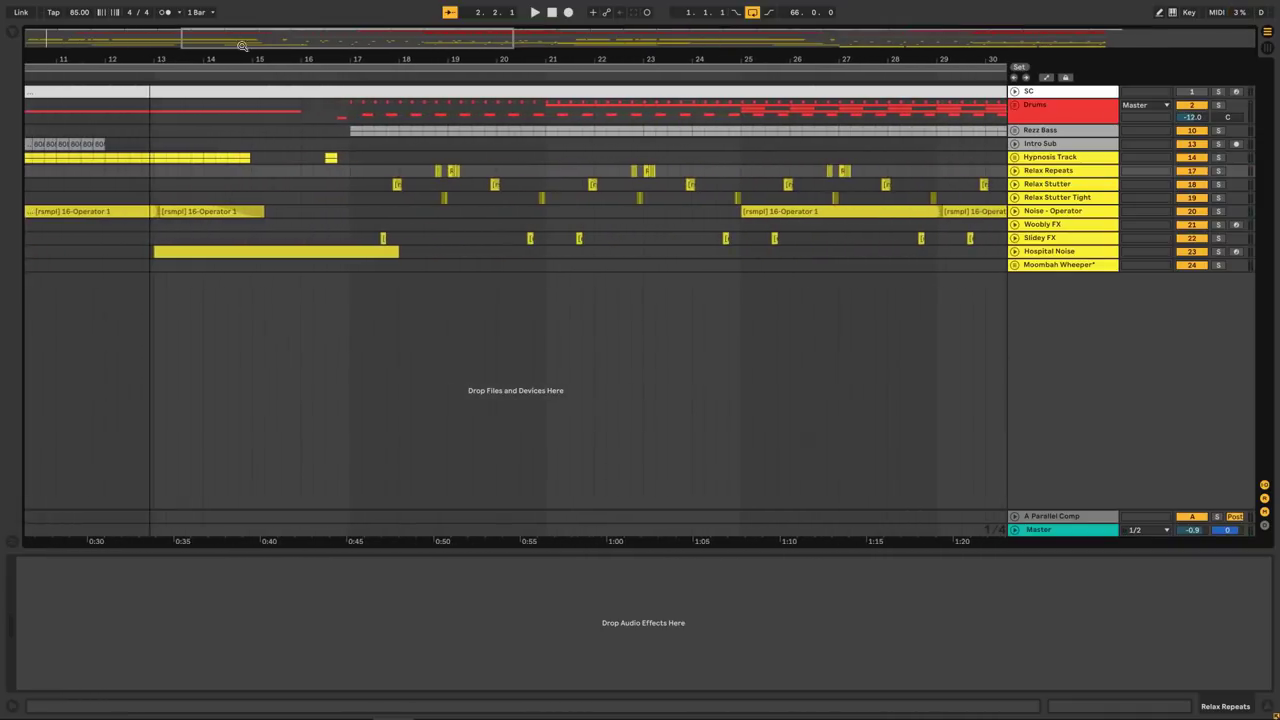
left_click(1064, 268, "shift")
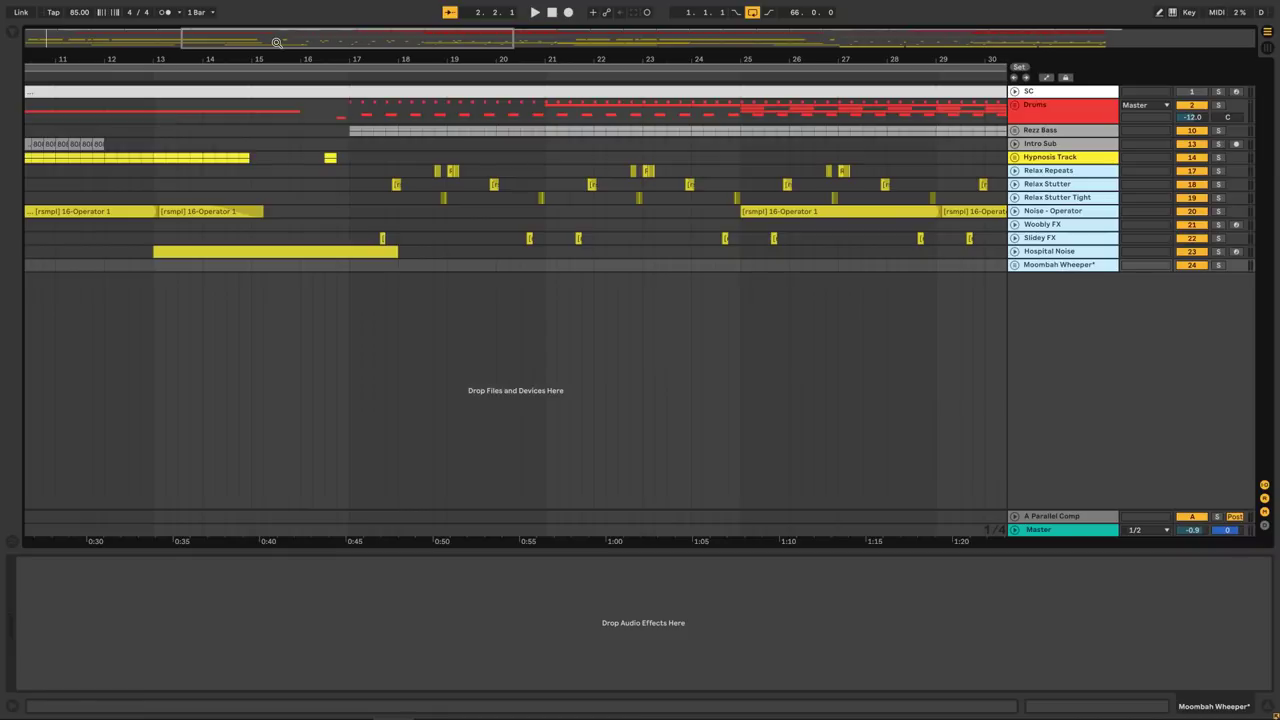
left_click(1015, 171)
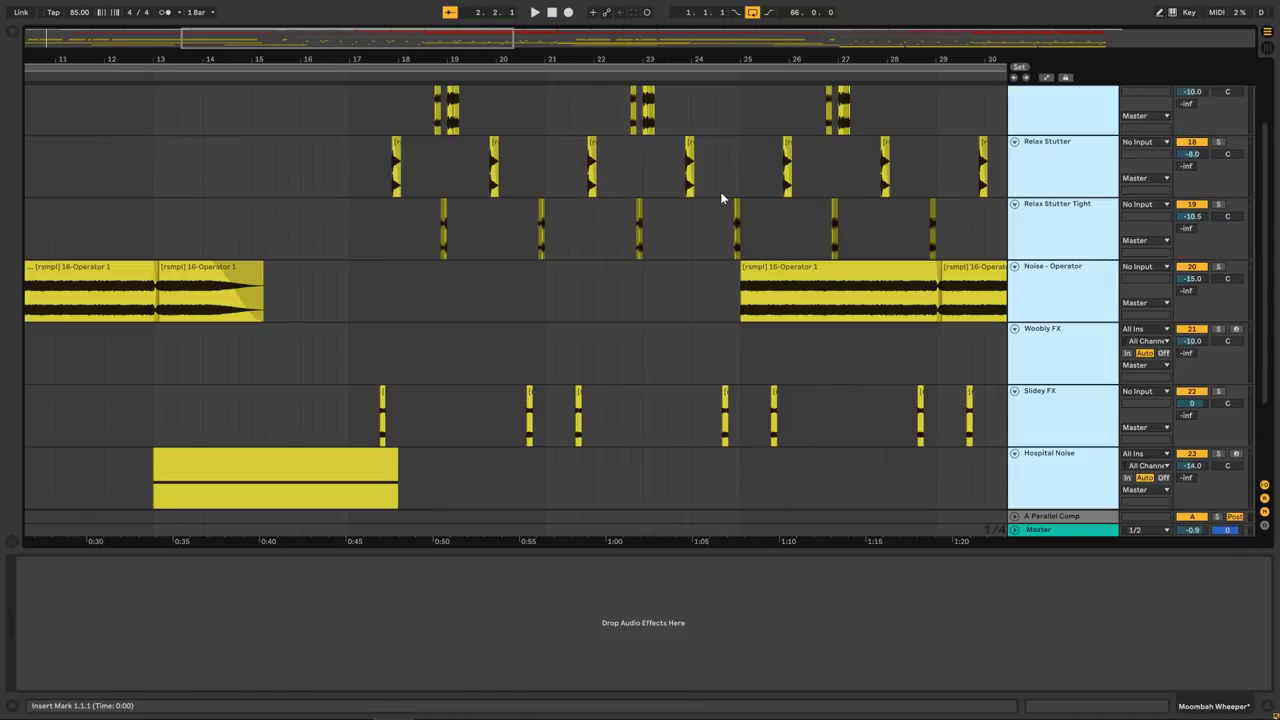
scroll(678, 172, "down", 3)
scroll(677, 297, "up", 6)
scroll(676, 293, "down", 5)
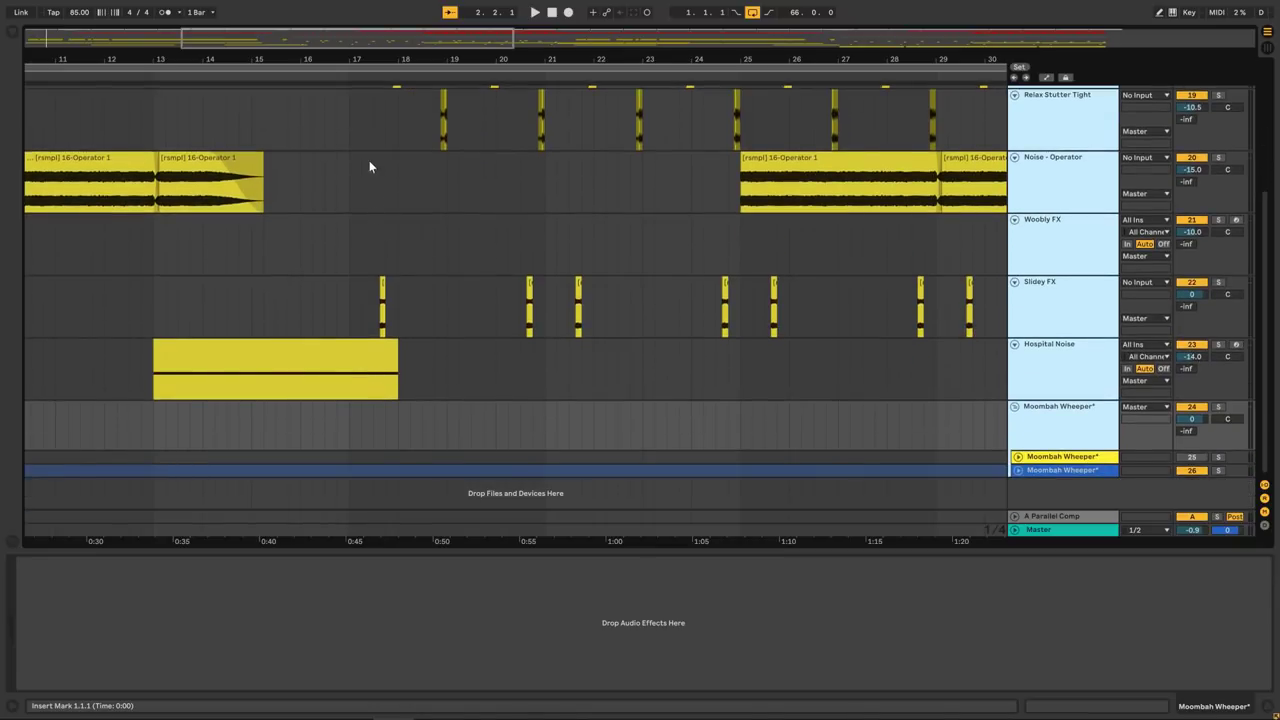
Examine the Relax Repeats and Stutter clips around bar 18 and play the arrangement from 18.4.1.
left_click_drag(332, 44, 340, 126)
scroll(378, 268, "up", 5)
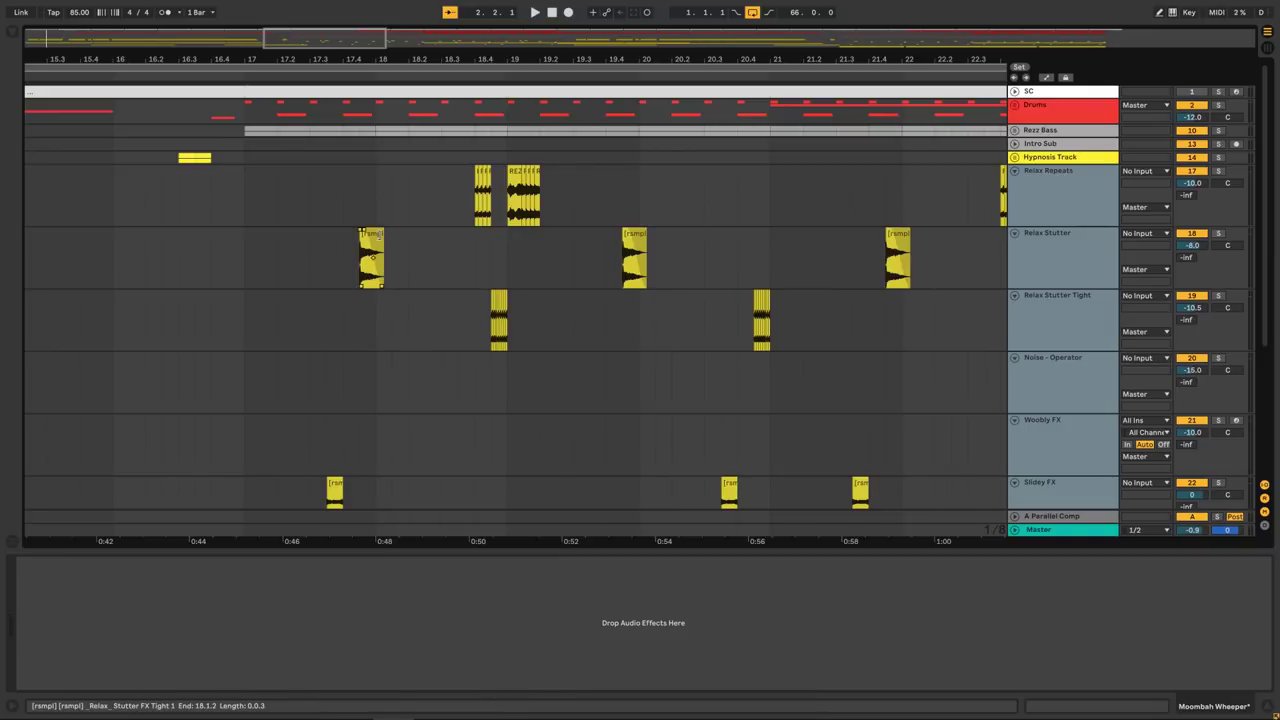
left_click_drag(364, 48, 386, 75)
left_click(463, 197)
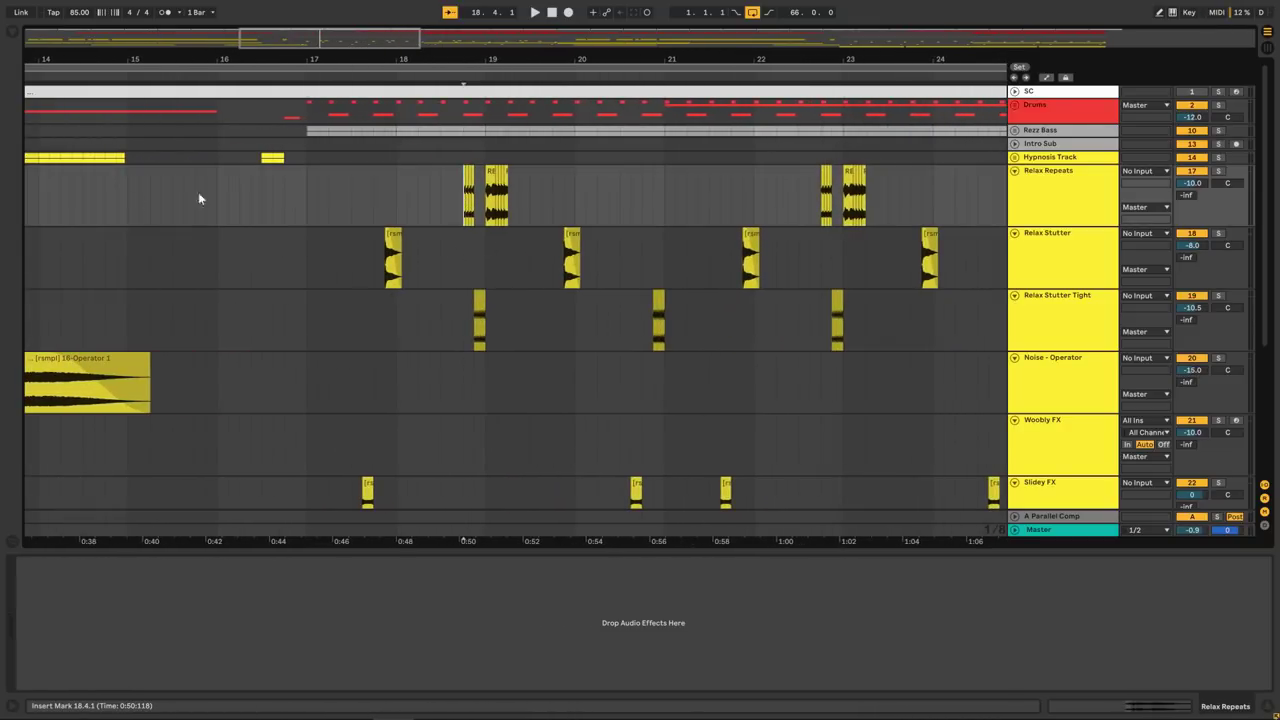
key("space")
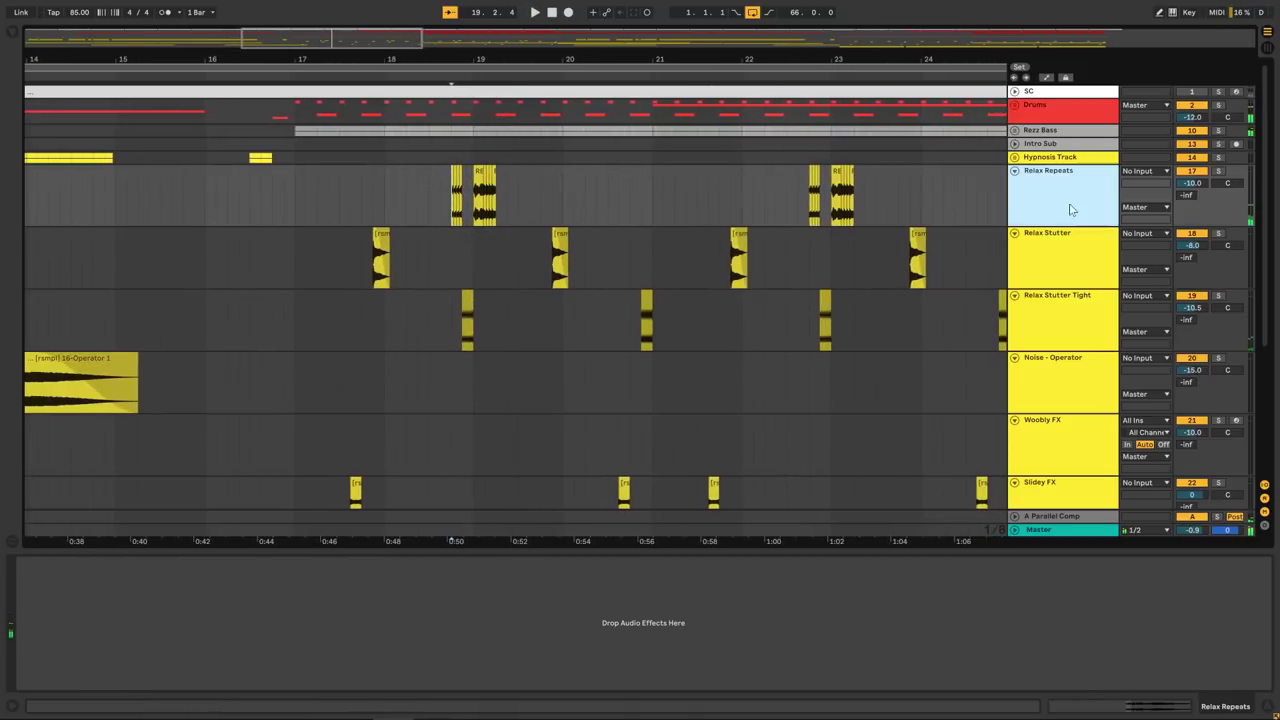
Solo the Relax Repeats, Relax Stutter and Relax Stutter Tight tracks together and audition them from 18.4.1.
left_click(1078, 317, "shift")
left_click(1219, 172)
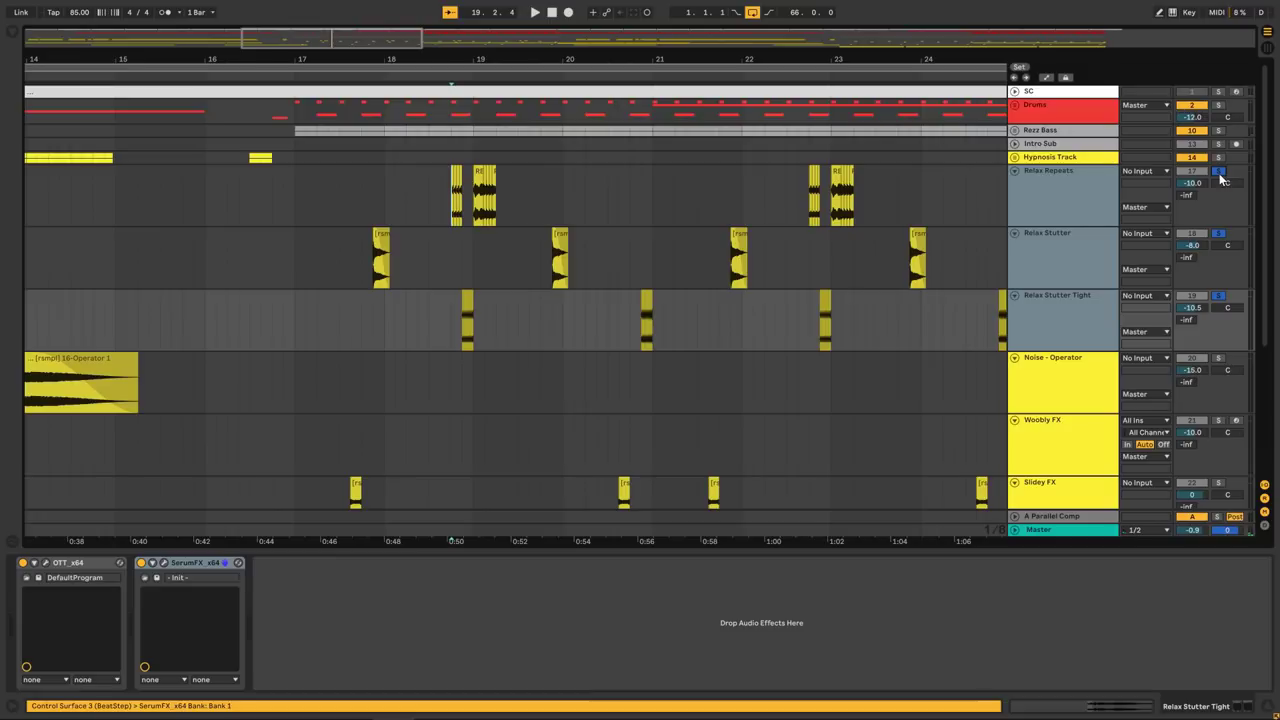
key("space")
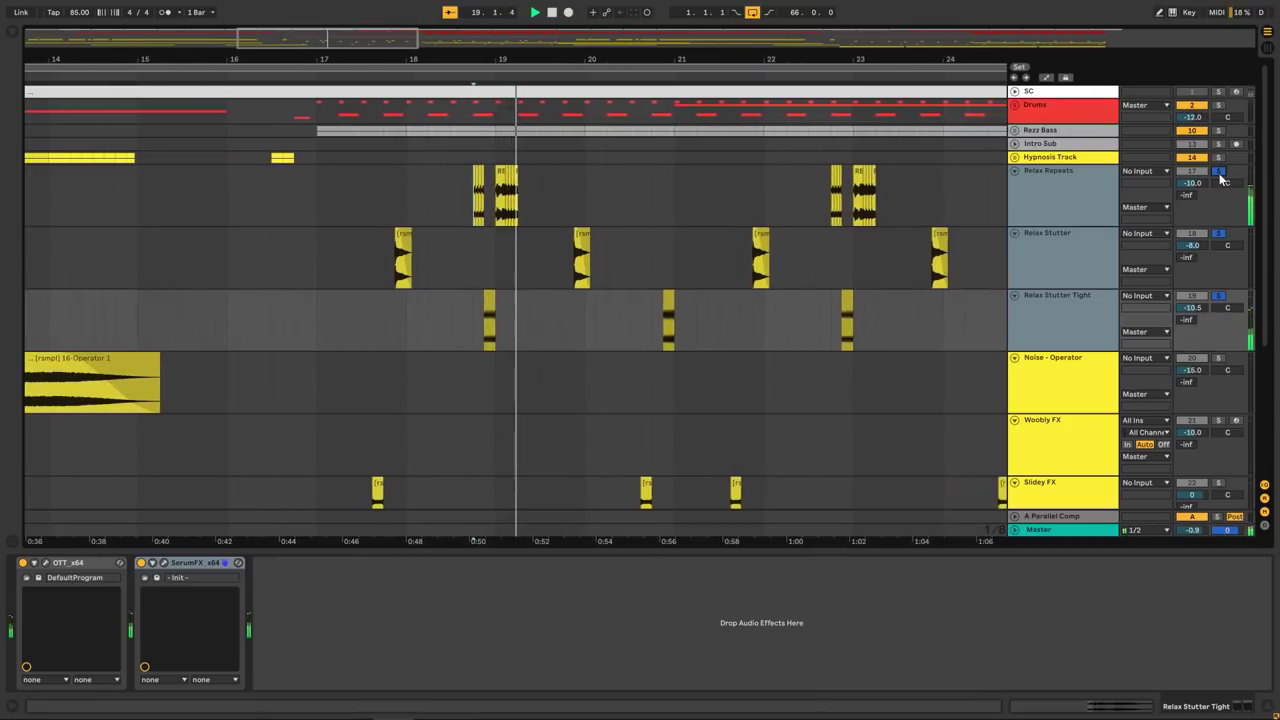
Stop playback, unsolo the three Relax tracks, and audition the Relax Stutter Tight clip soloed from 18.4.3.
key("space")
left_click(1219, 172)
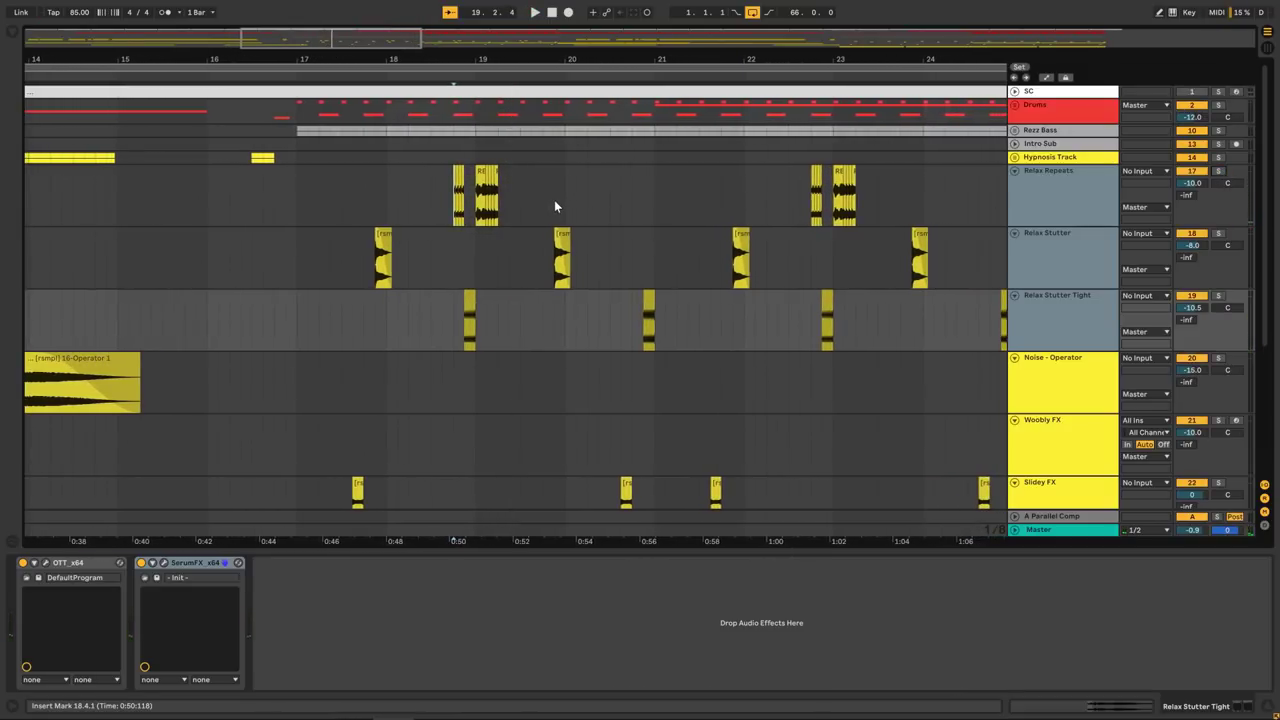
left_click(443, 323)
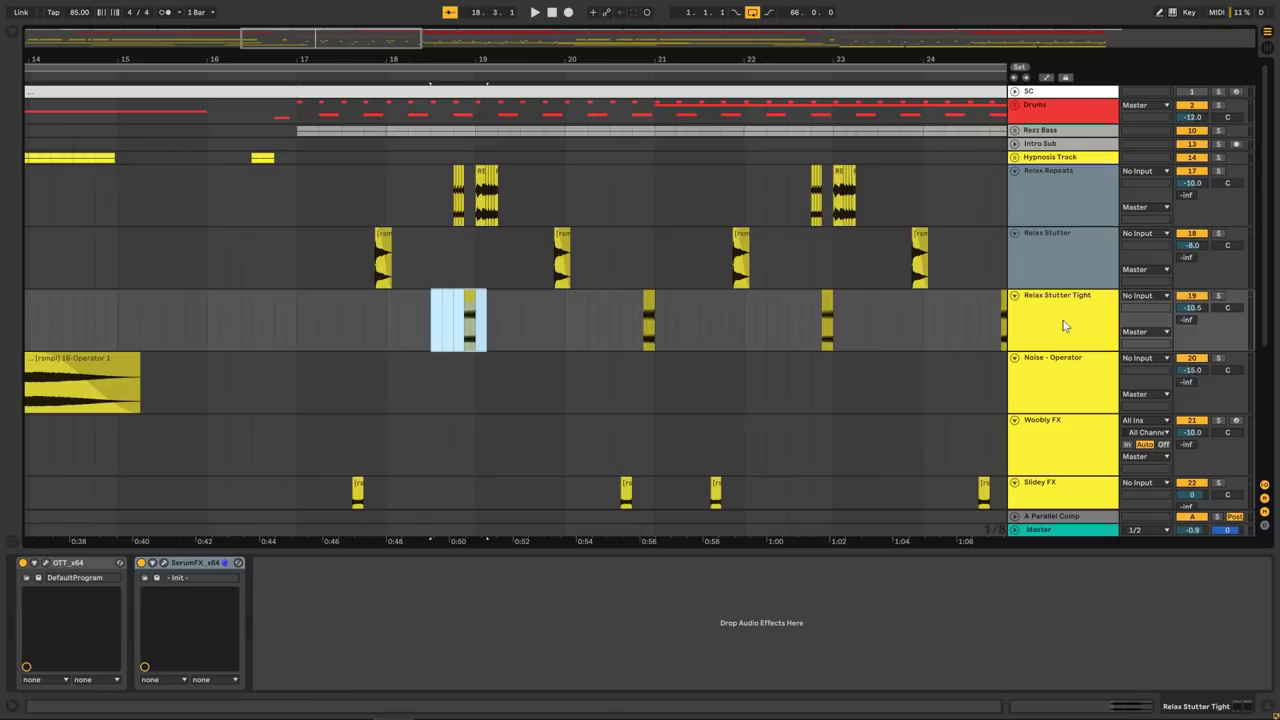
left_click(465, 318)
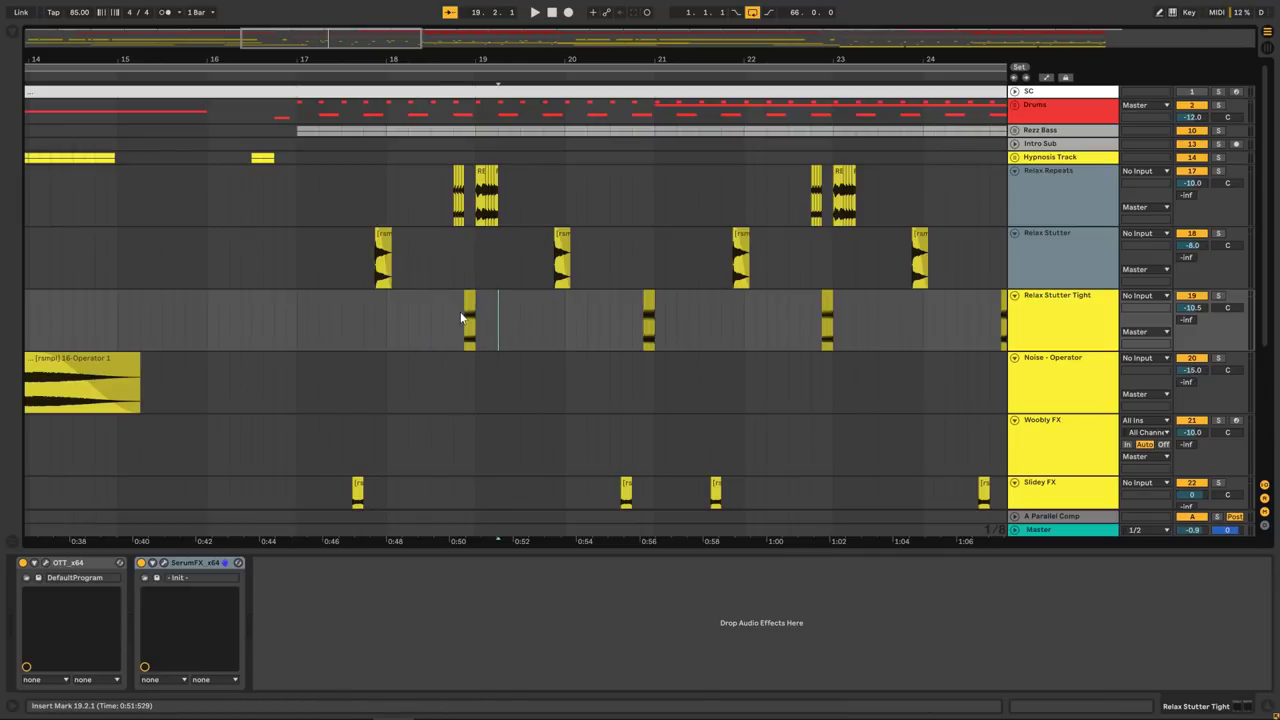
left_click(1218, 295)
key("space")
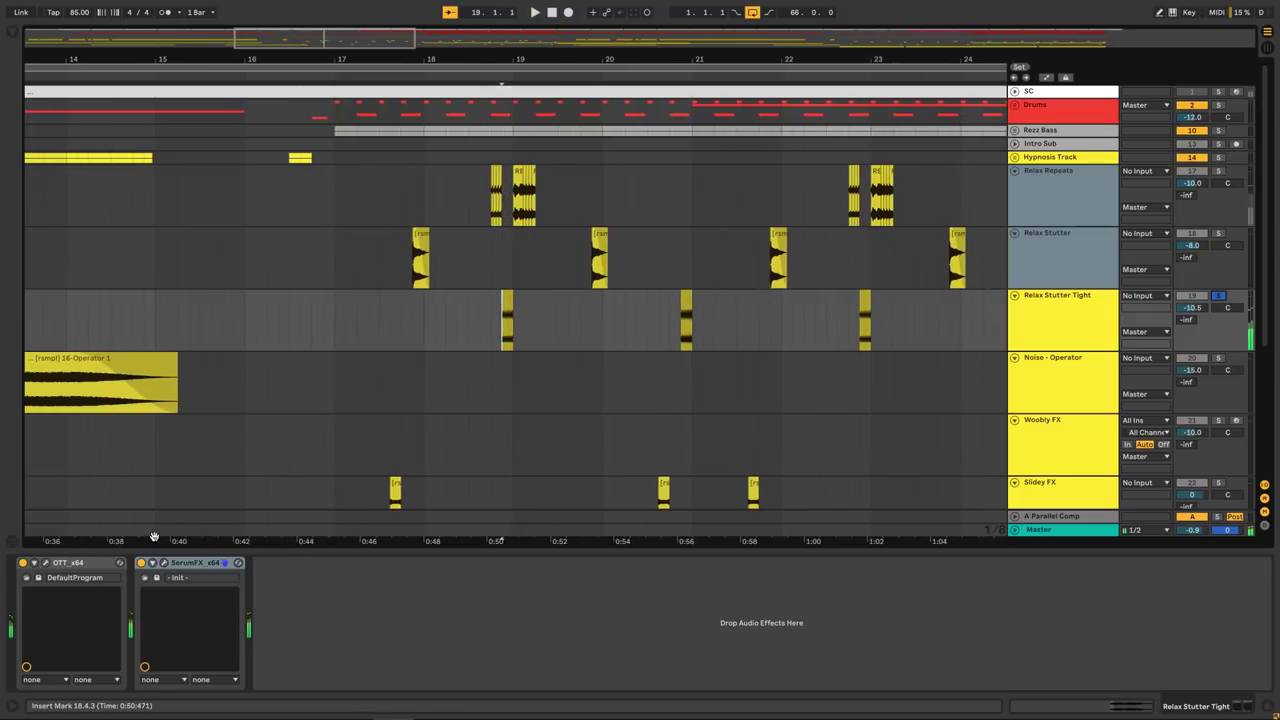
Inspect the SerumFX Hyper/Dimension and Formant-II filter on Relax Stutter Tight and compare the sound with SerumFX and OTT bypassed.
left_click(165, 563)
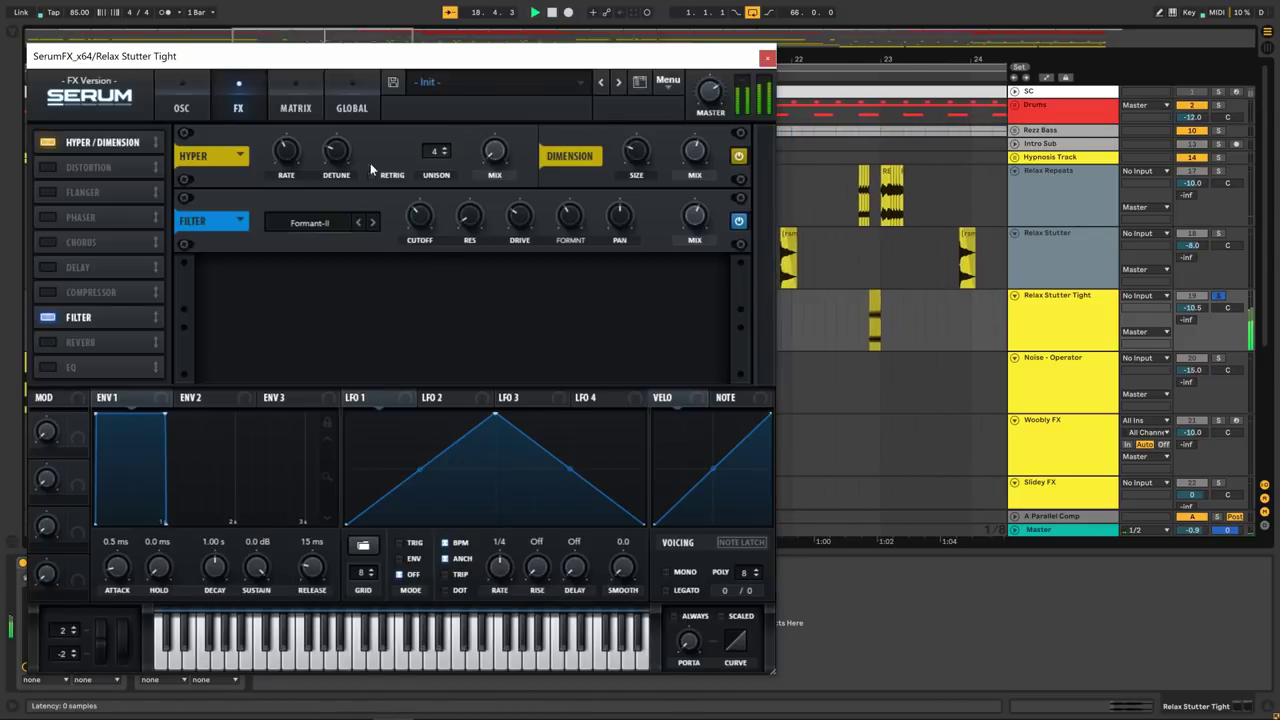
left_click(765, 59)
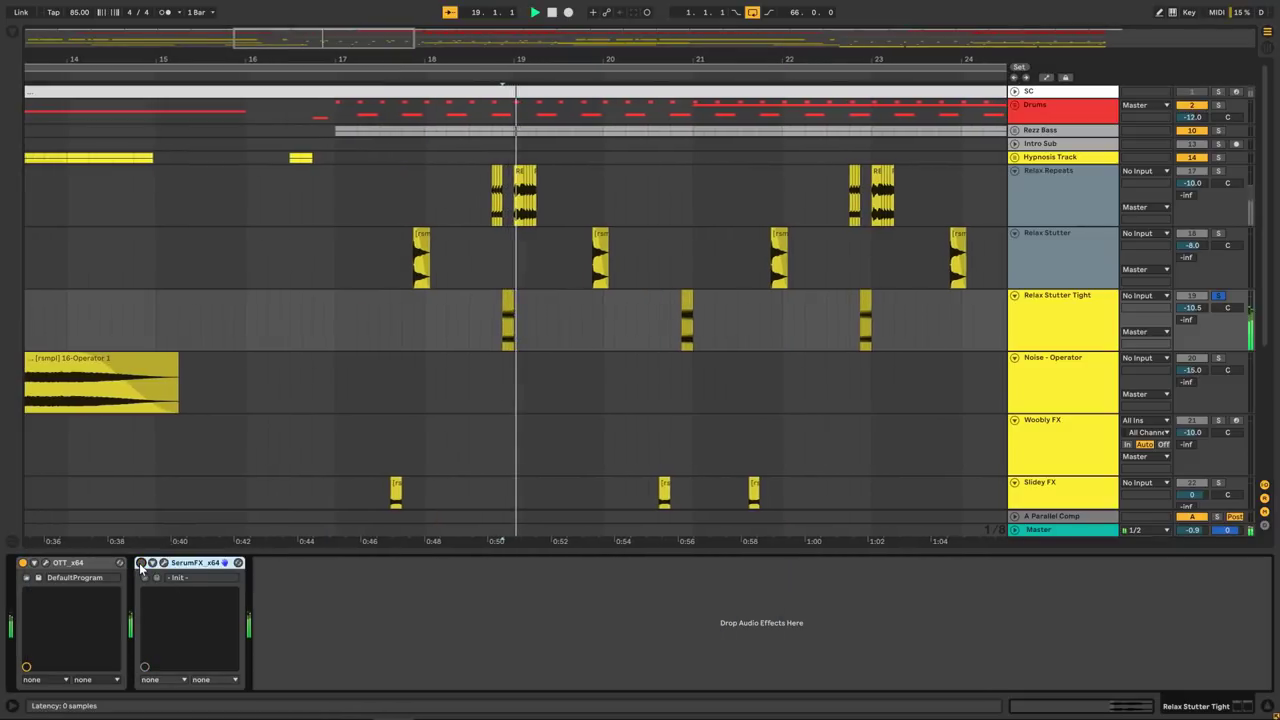
left_click(23, 563)
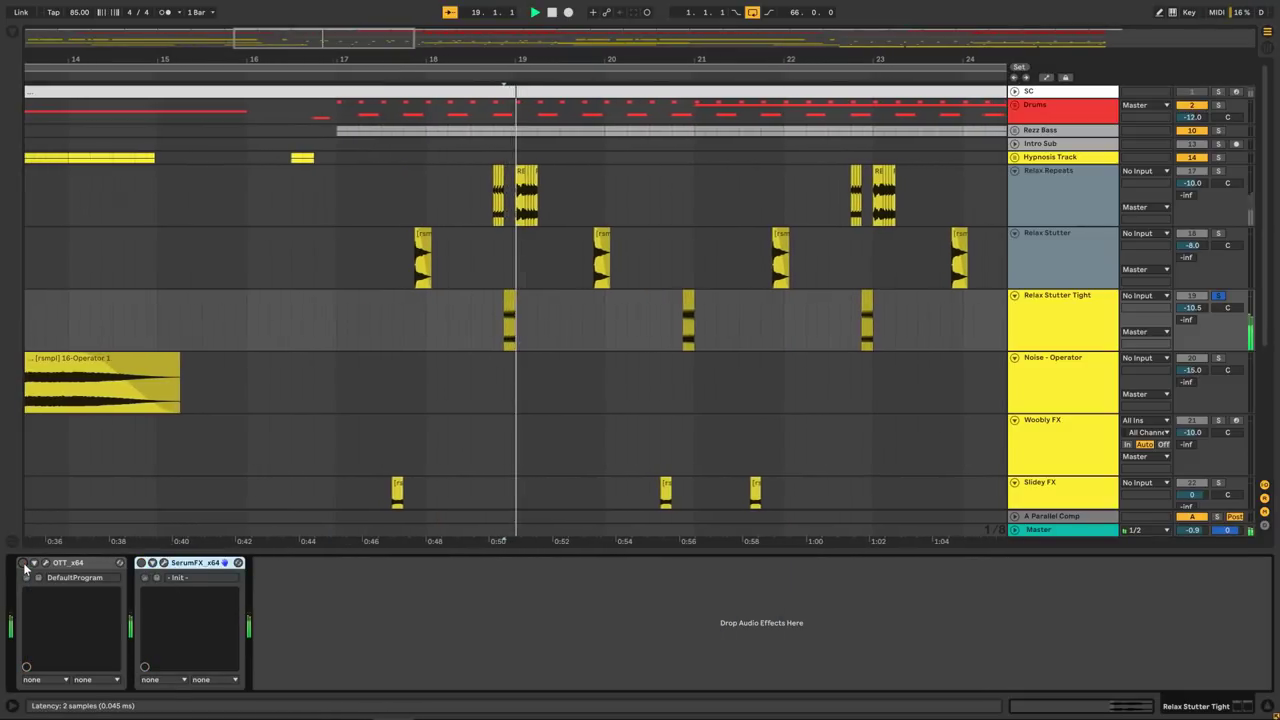
left_click(23, 563)
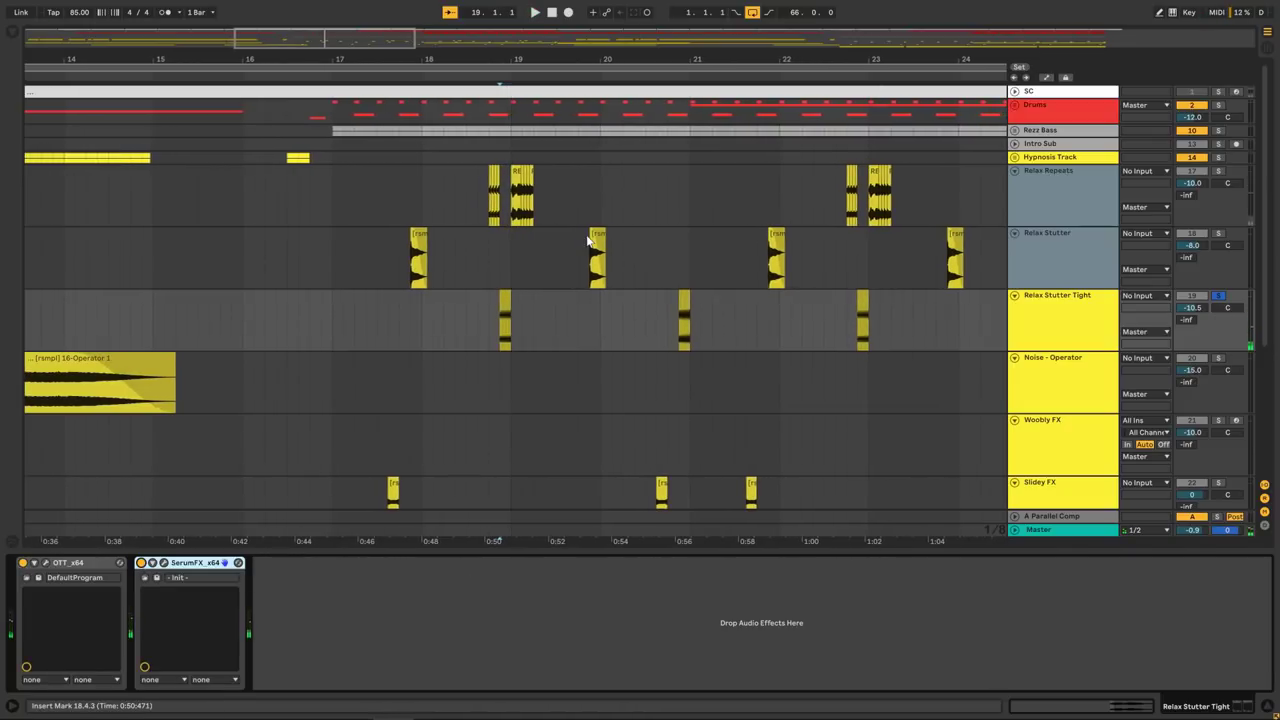
Unsolo Relax Stutter Tight, audition the Slidey FX clip at 20.3.3 in solo, and unsolo the track.
left_click_drag(373, 39, 370, 10)
scroll(421, 211, "down", 4)
left_click(503, 307)
scroll(1258, 160, "up", 3)
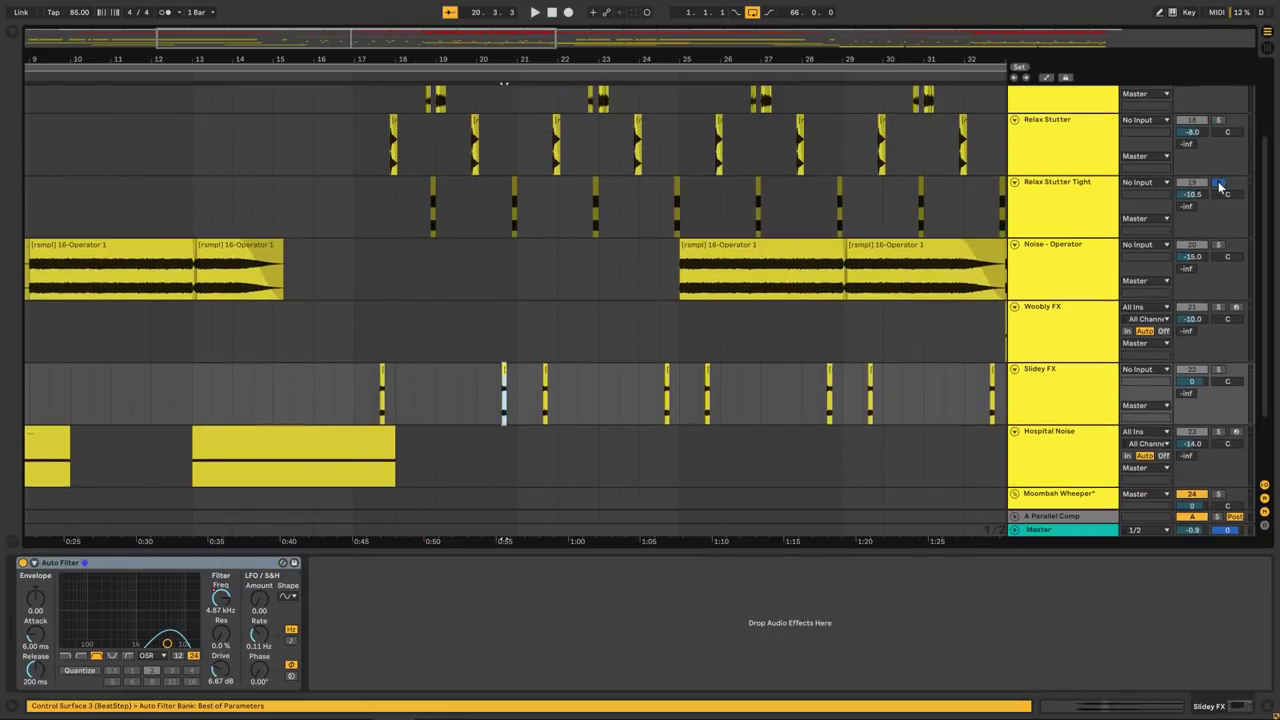
left_click(1220, 185)
scroll(1109, 272, "down", 3)
left_click(1218, 285)
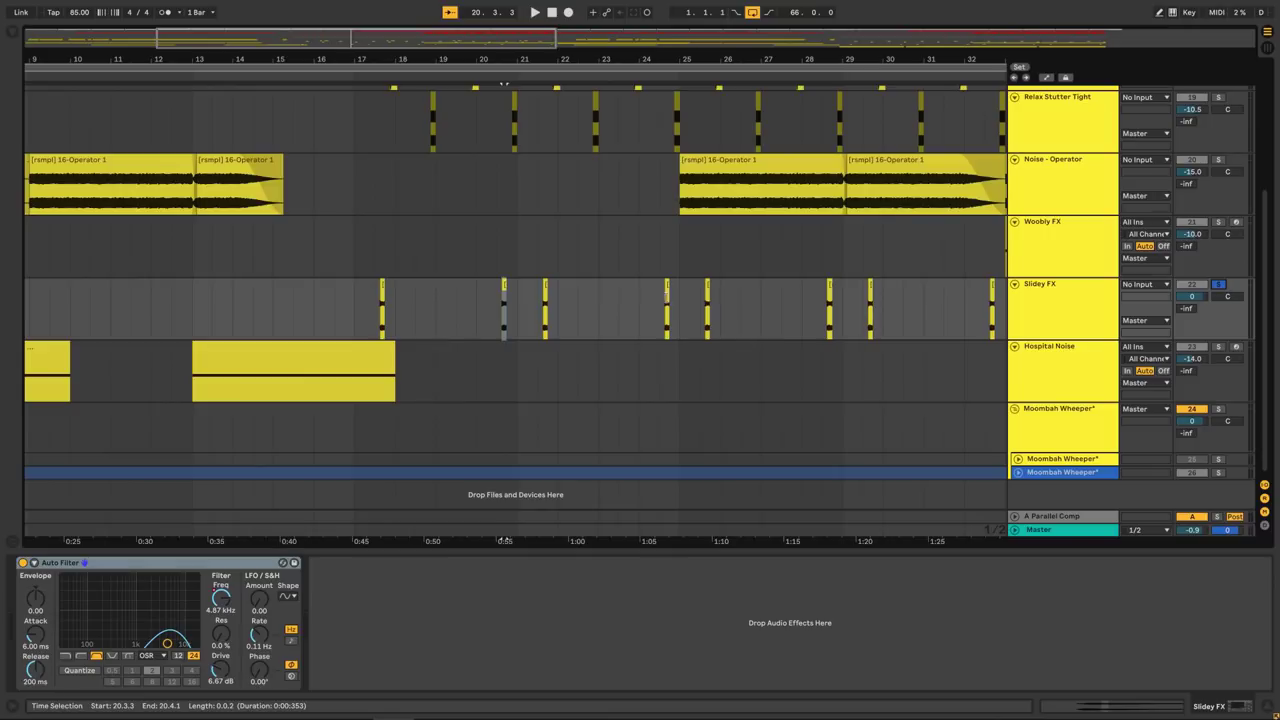
key("space")
left_click(1220, 287)
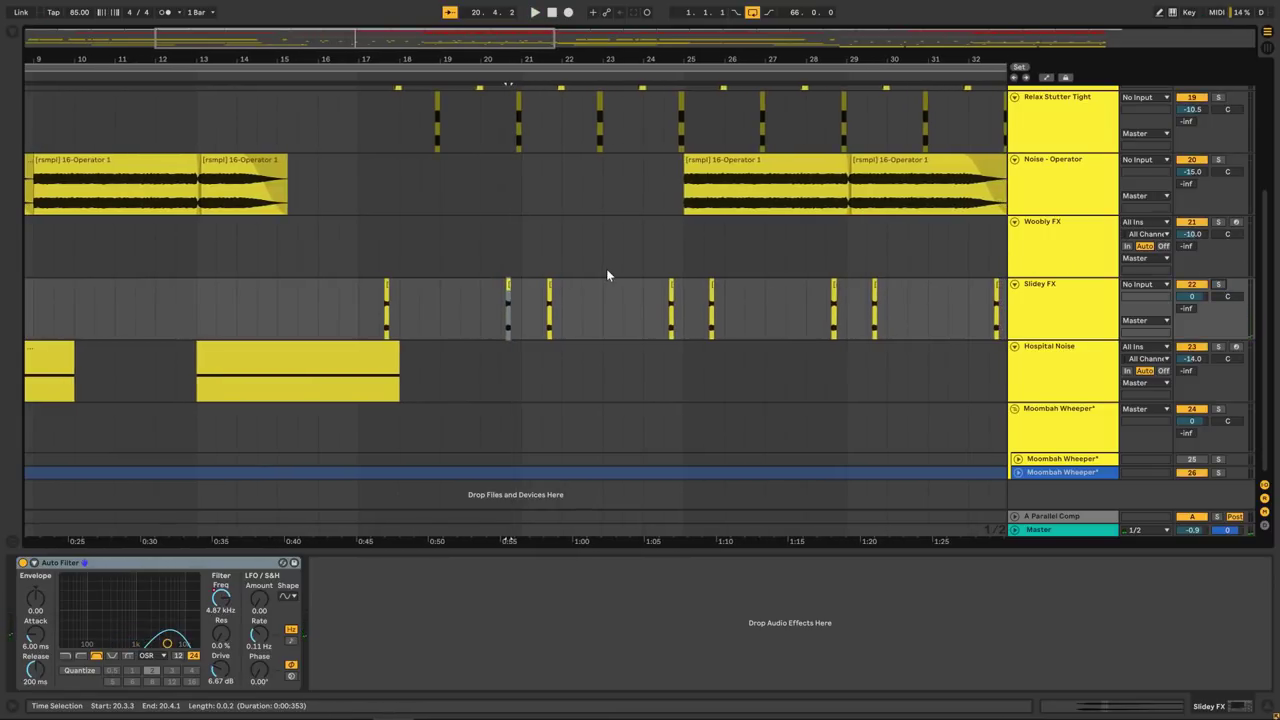
Solo the Noise - Operator track, audition its clip from 25.1.1, and unsolo it.
scroll(593, 223, "up", 2)
left_click(804, 251)
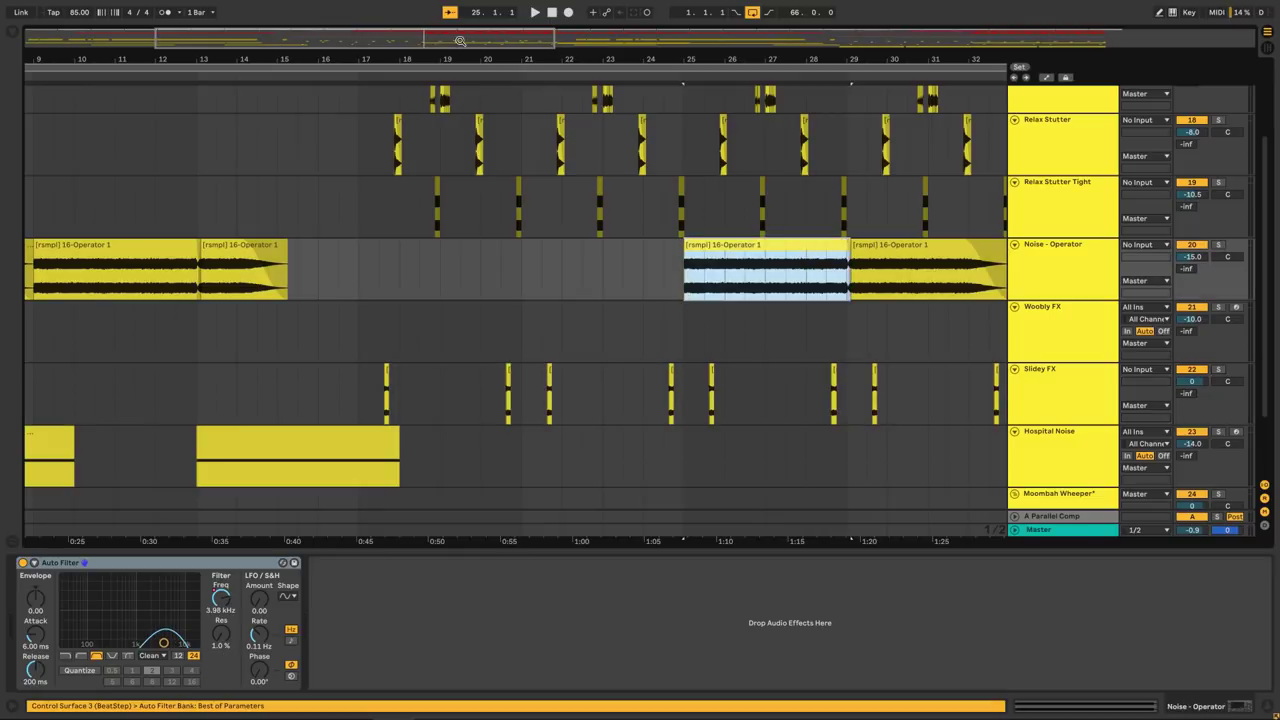
left_click_drag(460, 40, 506, 100)
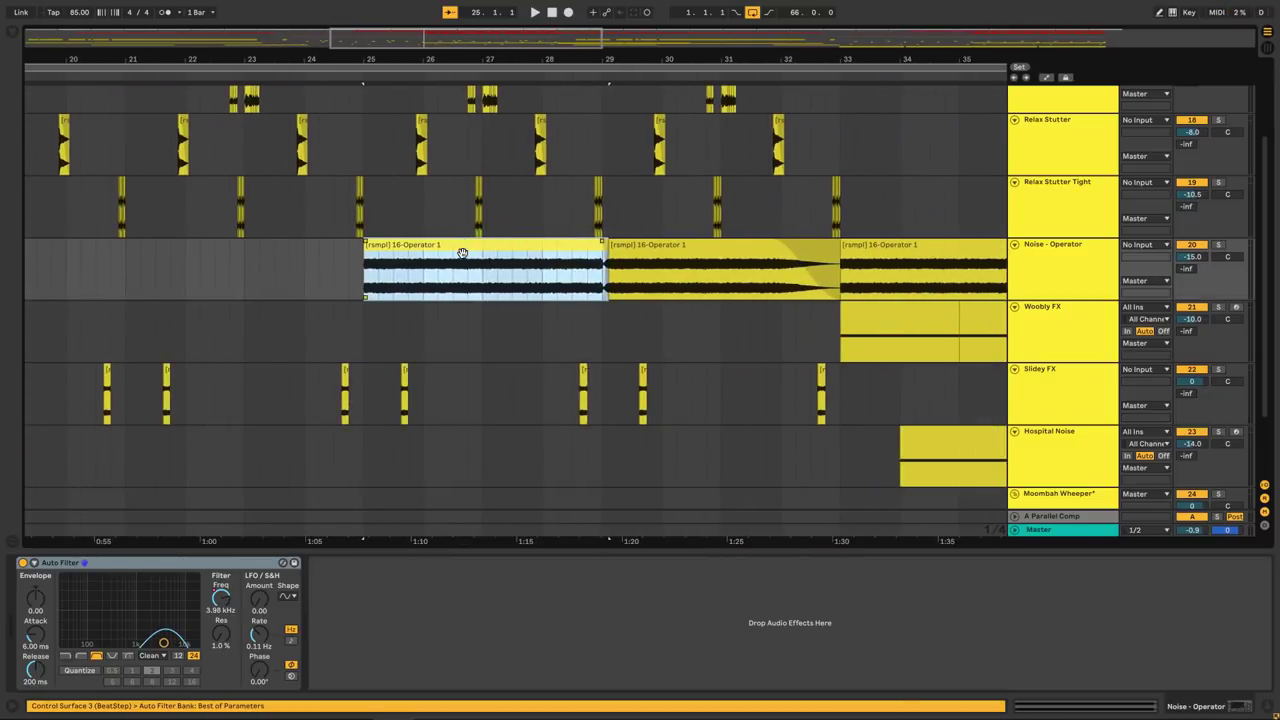
key("space")
left_click(1218, 245)
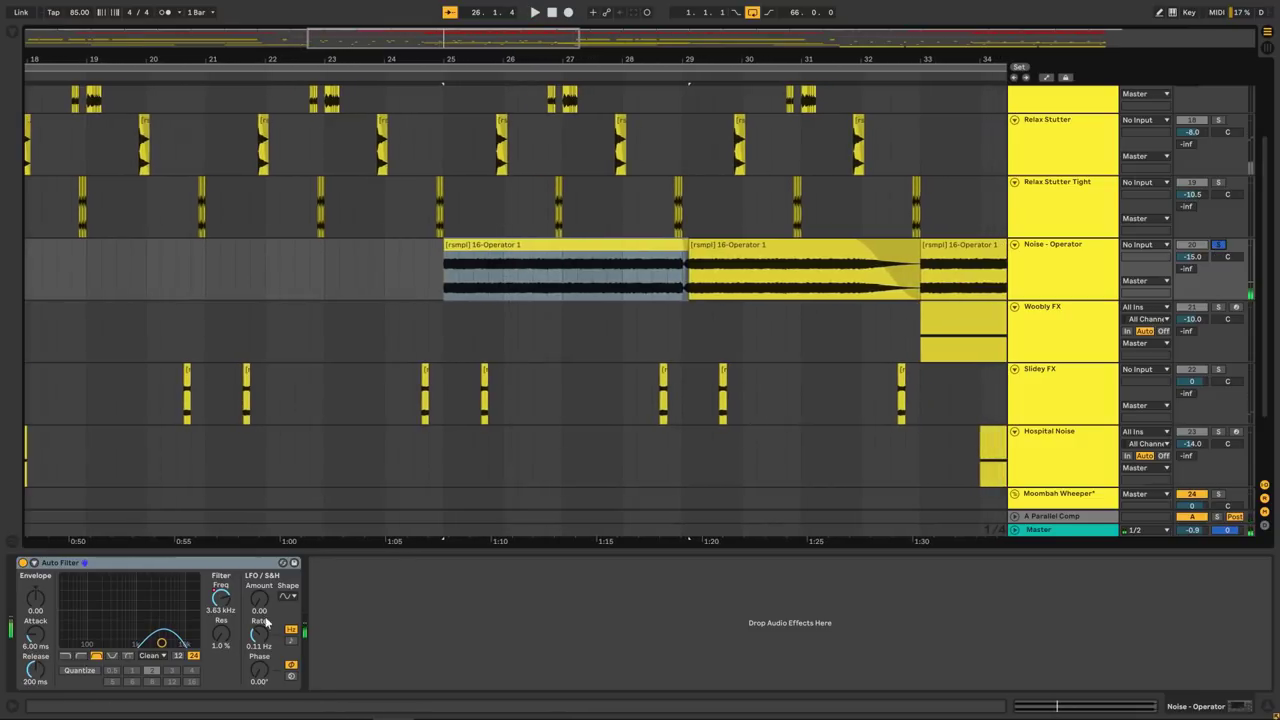
left_click(1218, 245)
Solo the Woobly FX track and play its first clip from 33.1.1.
scroll(711, 267, "down", 3)
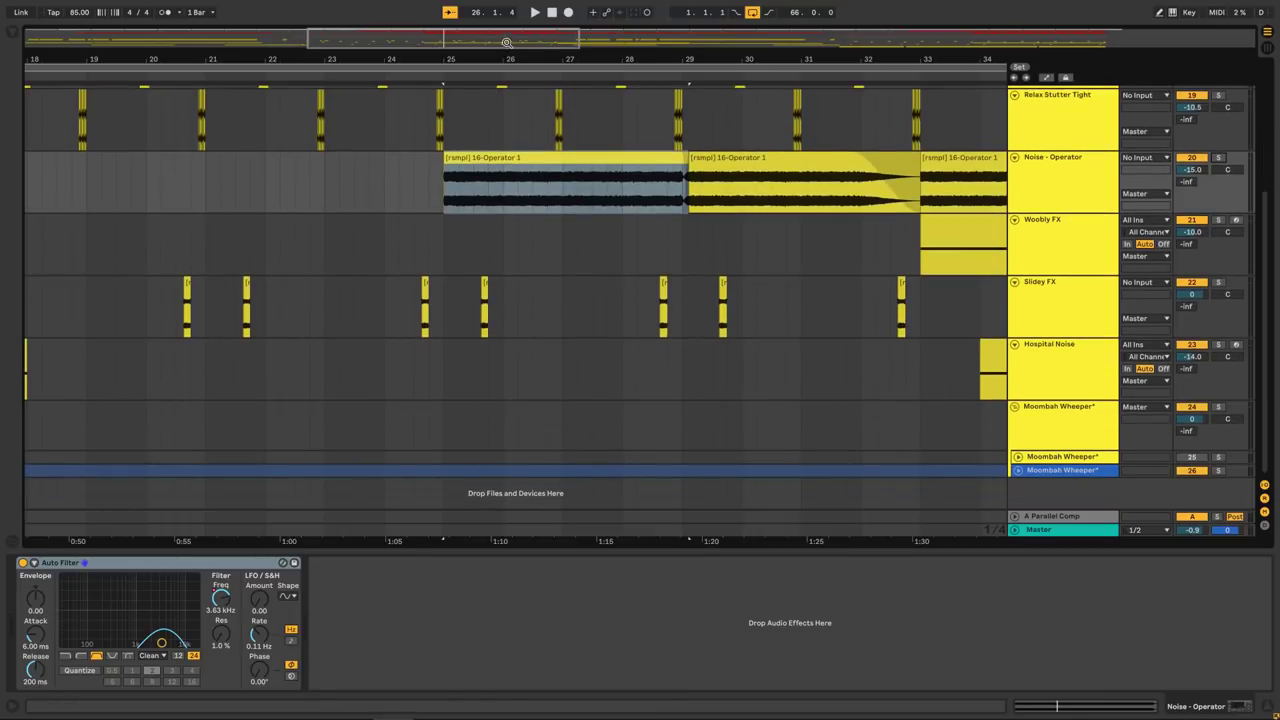
scroll(600, 260, "right", 10)
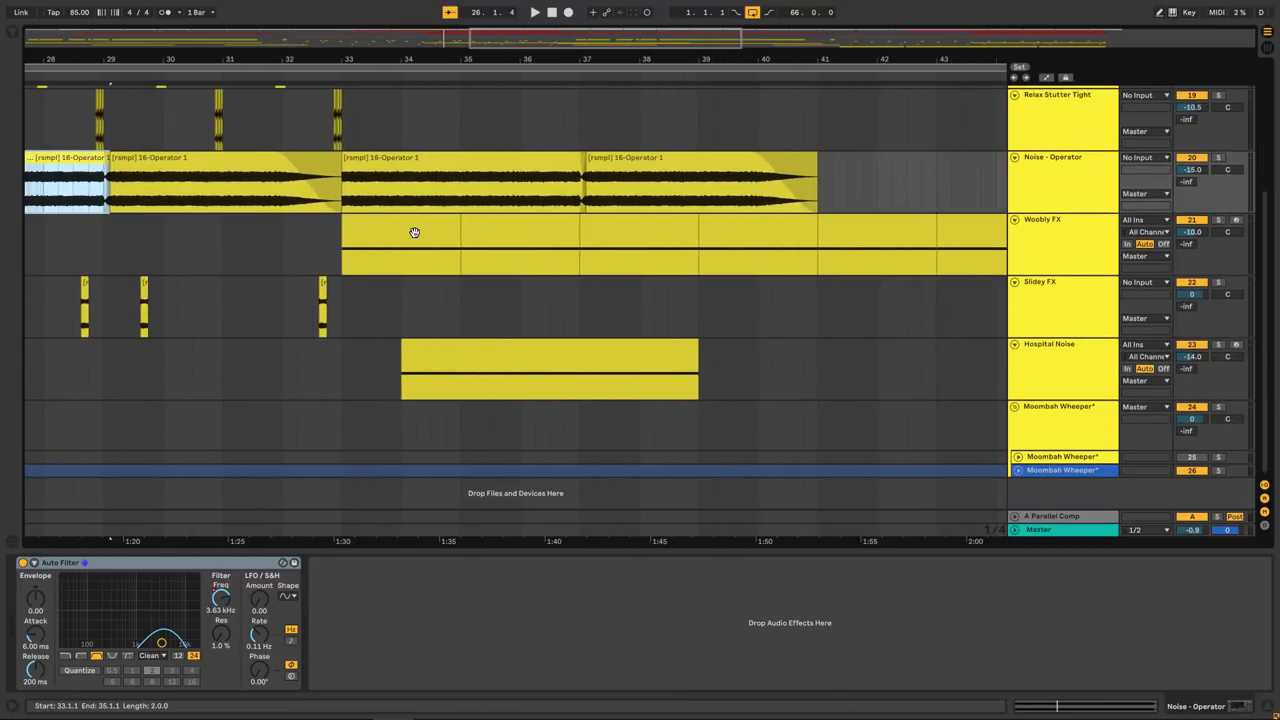
left_click(406, 270)
scroll(398, 285, "up", 2)
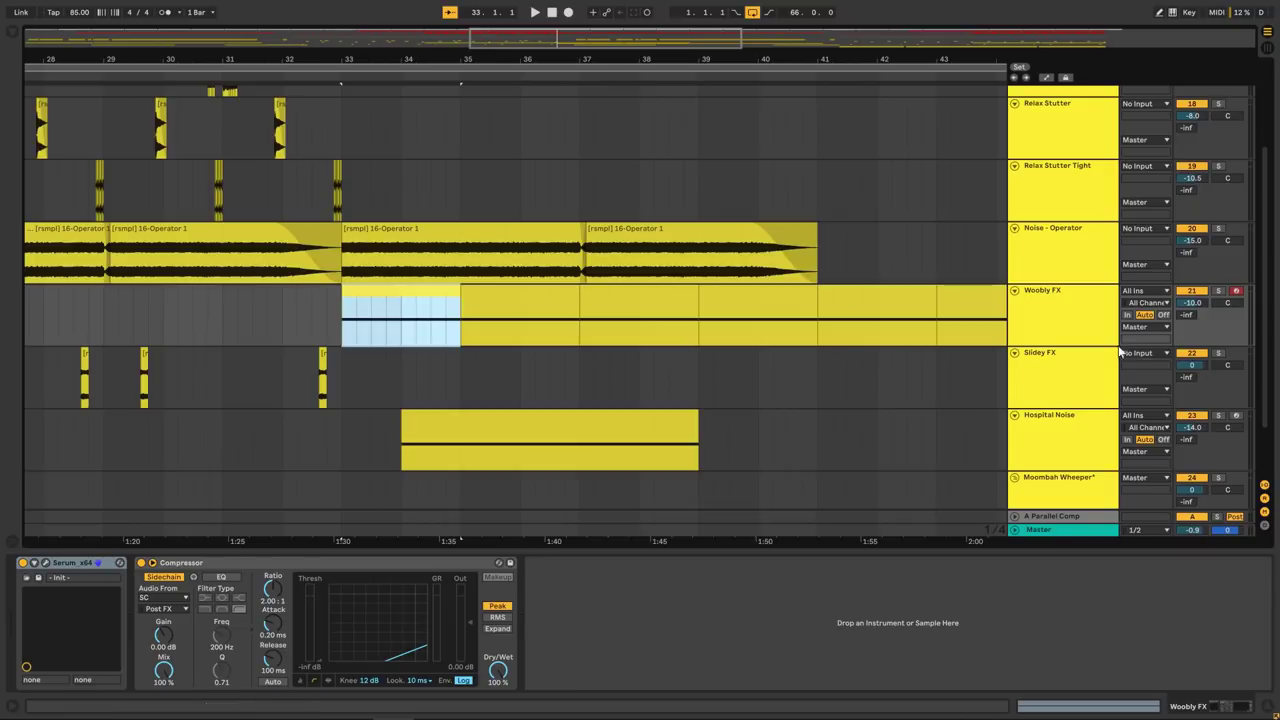
left_click(1052, 319)
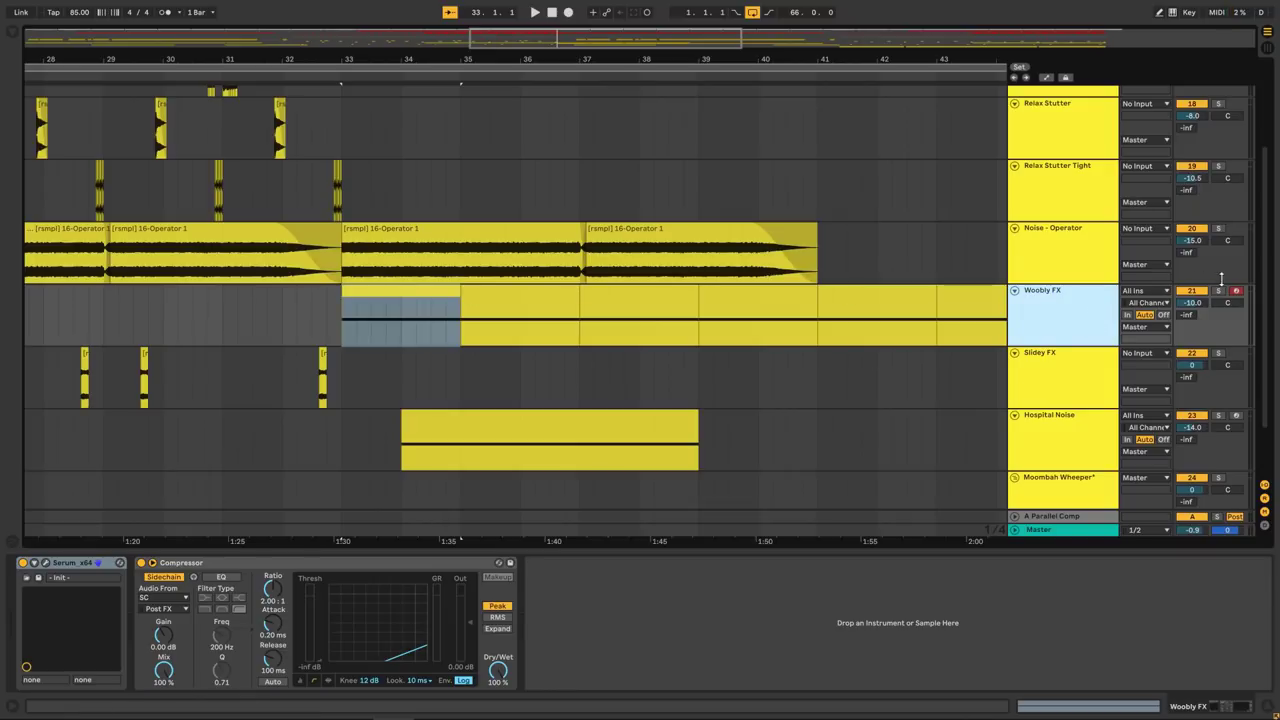
left_click(408, 300)
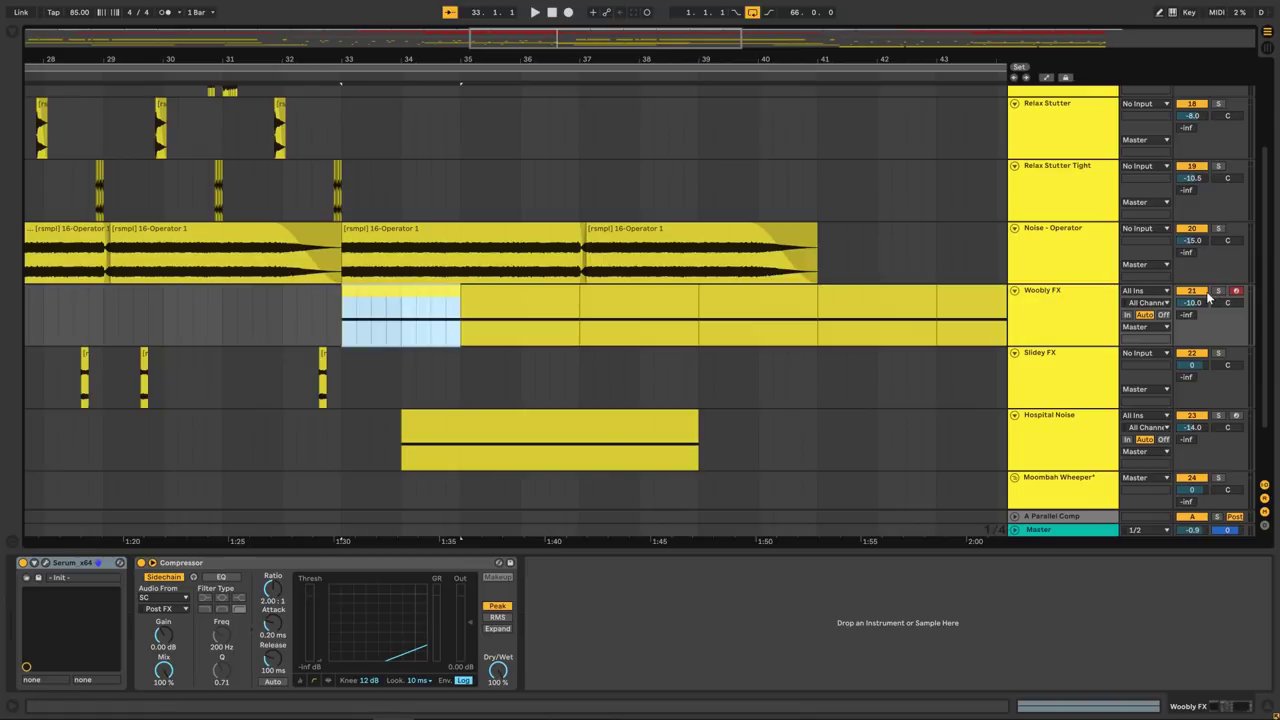
left_click(1218, 290)
left_click(371, 309)
key("space")
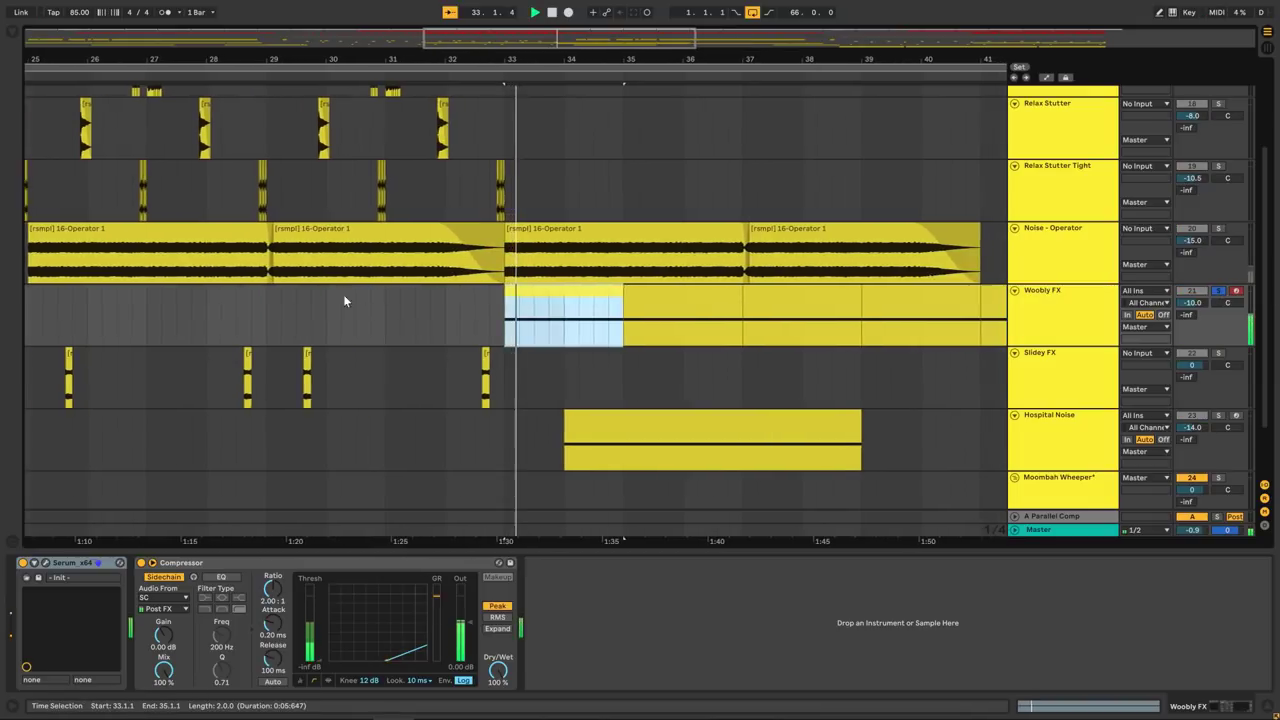
Inspect the Woobly FX Serum patch, including its Basic Shapes oscillator and LFO 1, while auditioning it, and close the plugin window.
left_click(46, 563)
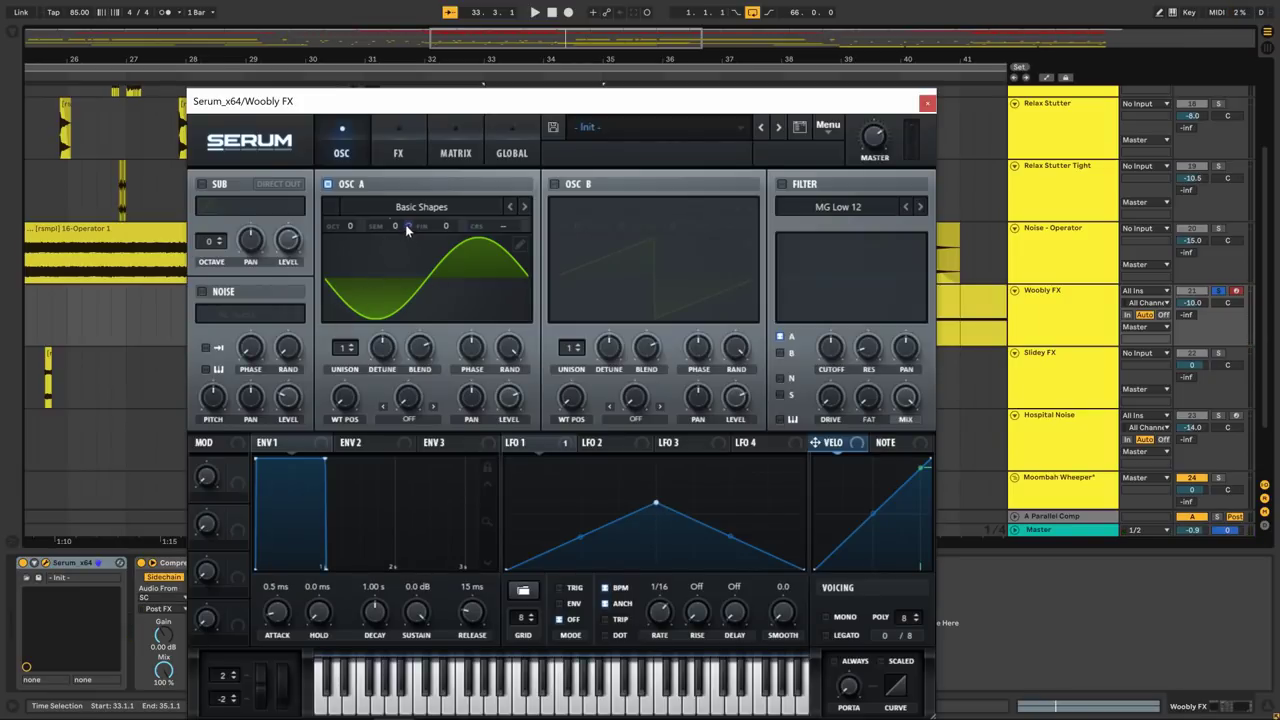
key("space")
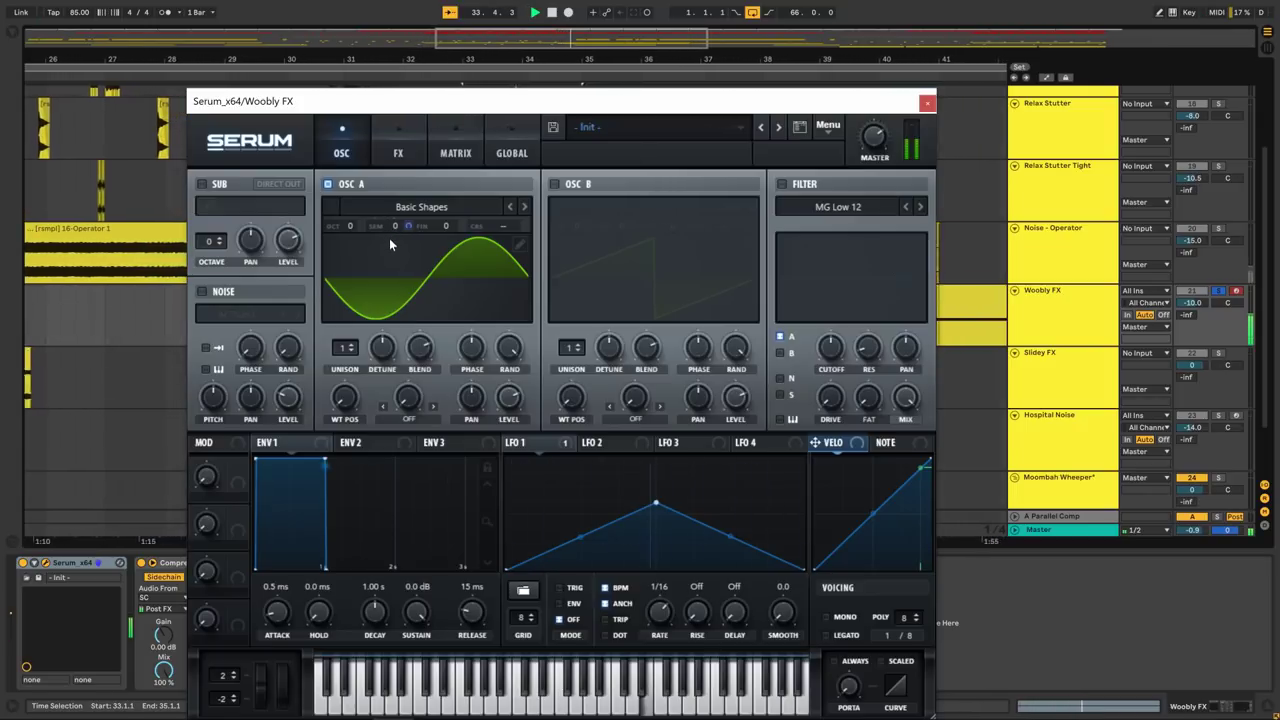
key("space")
left_click(927, 102)
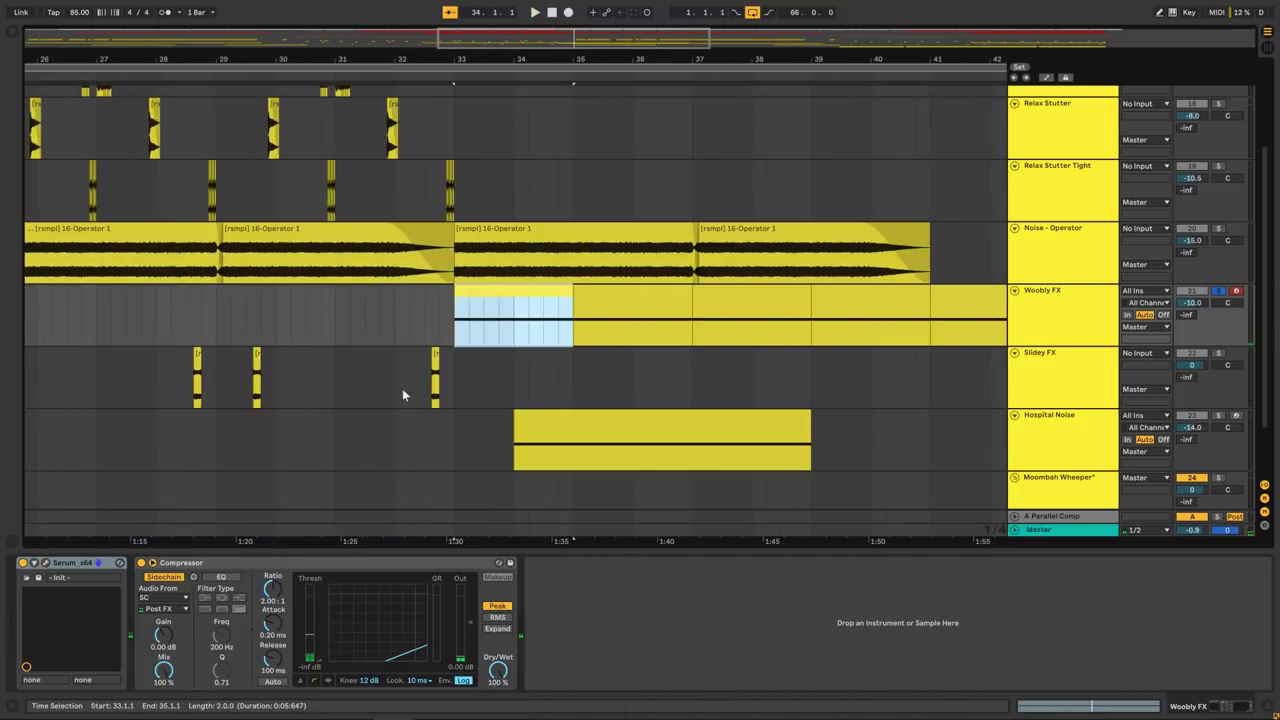
Check the SC track's device chain and play the Woobly FX clip from 33.1.1 to hear its sidechain compression.
scroll(470, 250, "up", 3)
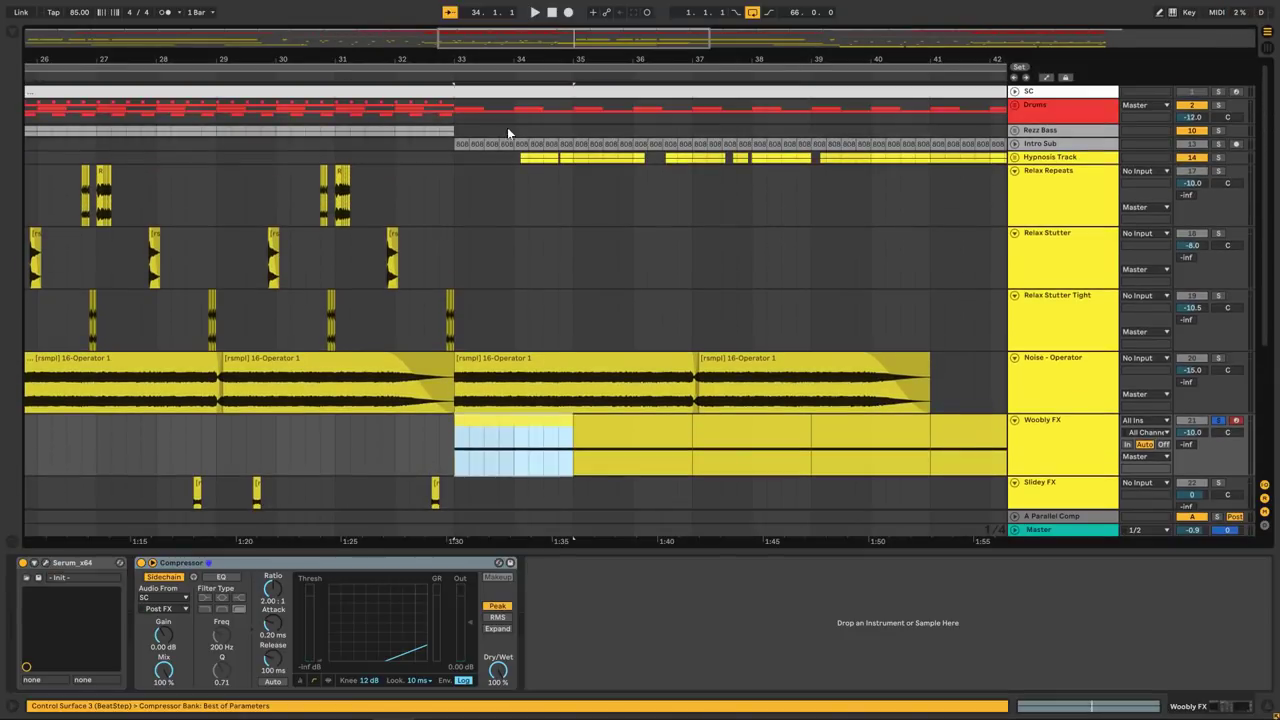
left_click(516, 95)
scroll(486, 266, "down", 5)
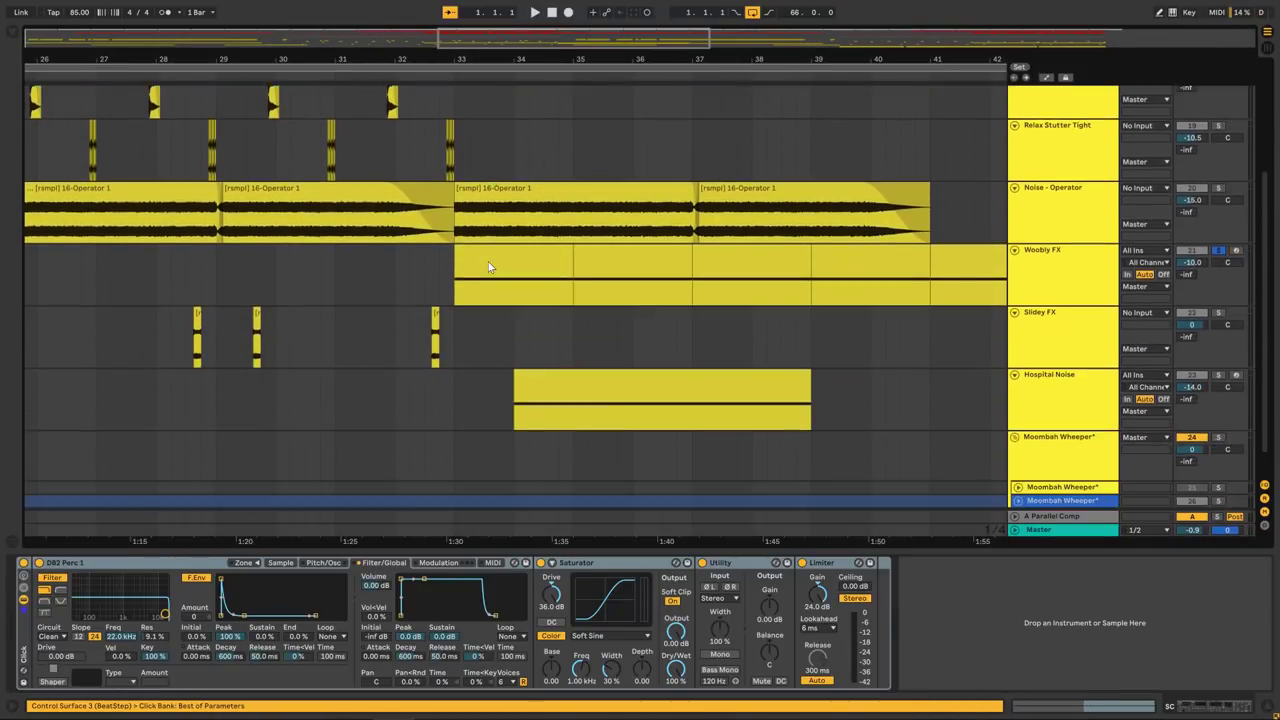
left_click(521, 220)
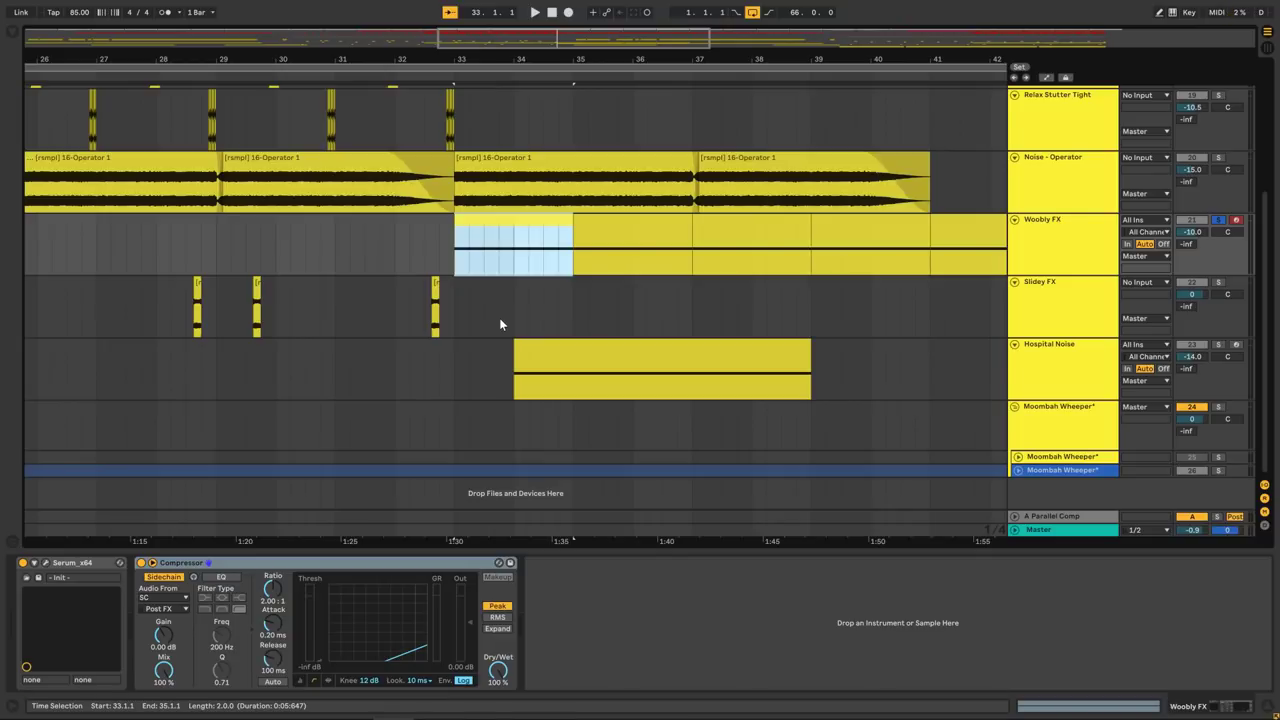
key("space")
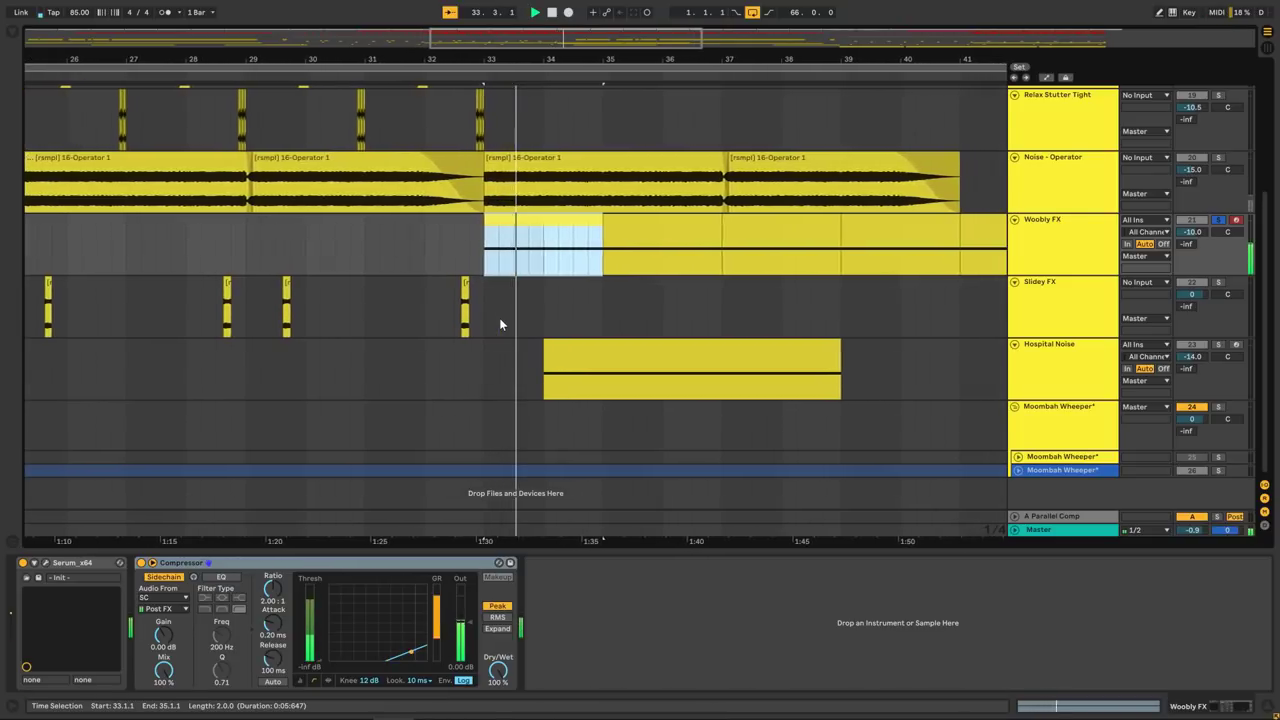
Unsolo Woobly FX, solo Hospital Noise, and audition its clip from 34.1.1.
left_click(666, 363)
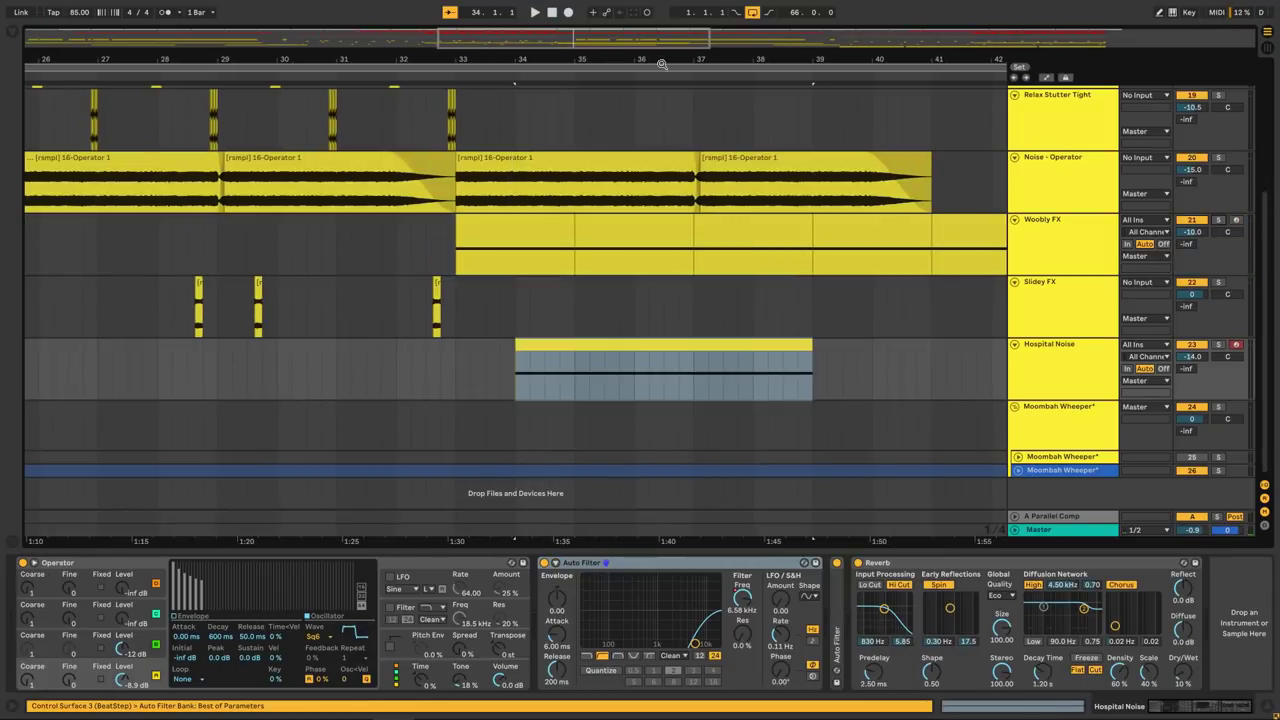
left_click(626, 345)
left_click(1219, 345)
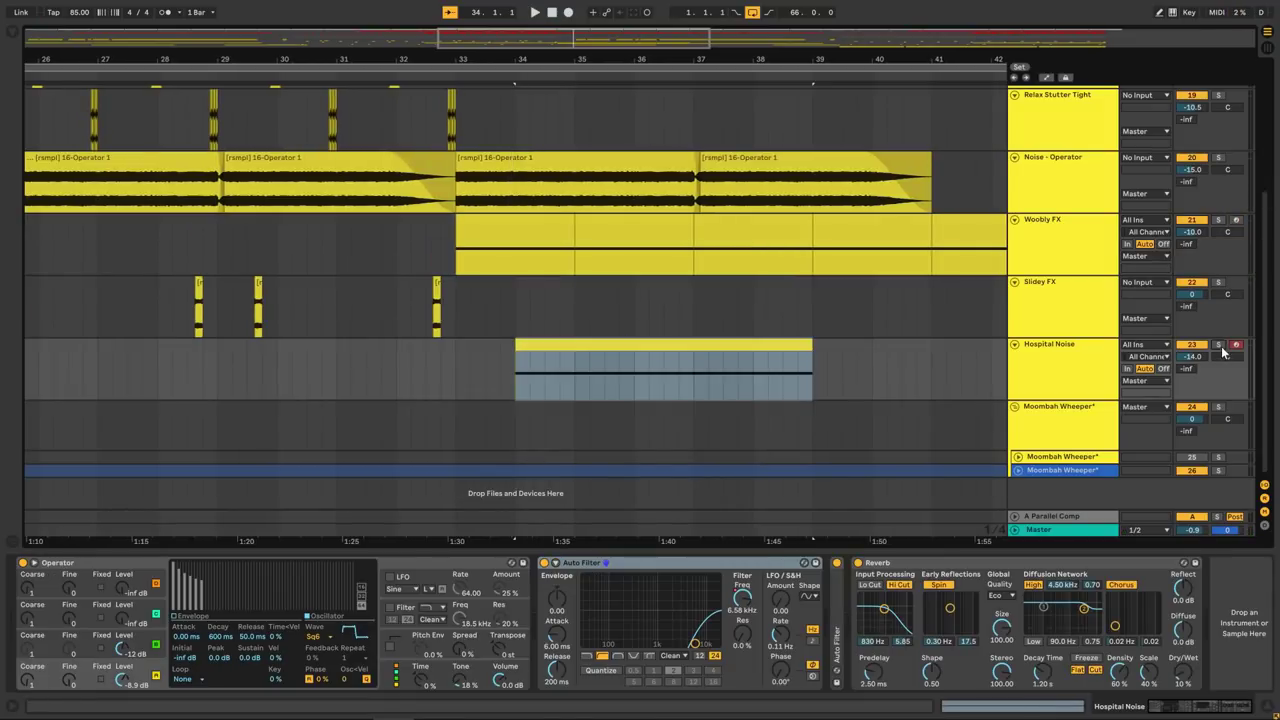
left_click(703, 346)
left_click_drag(574, 46, 563, 406)
key("space")
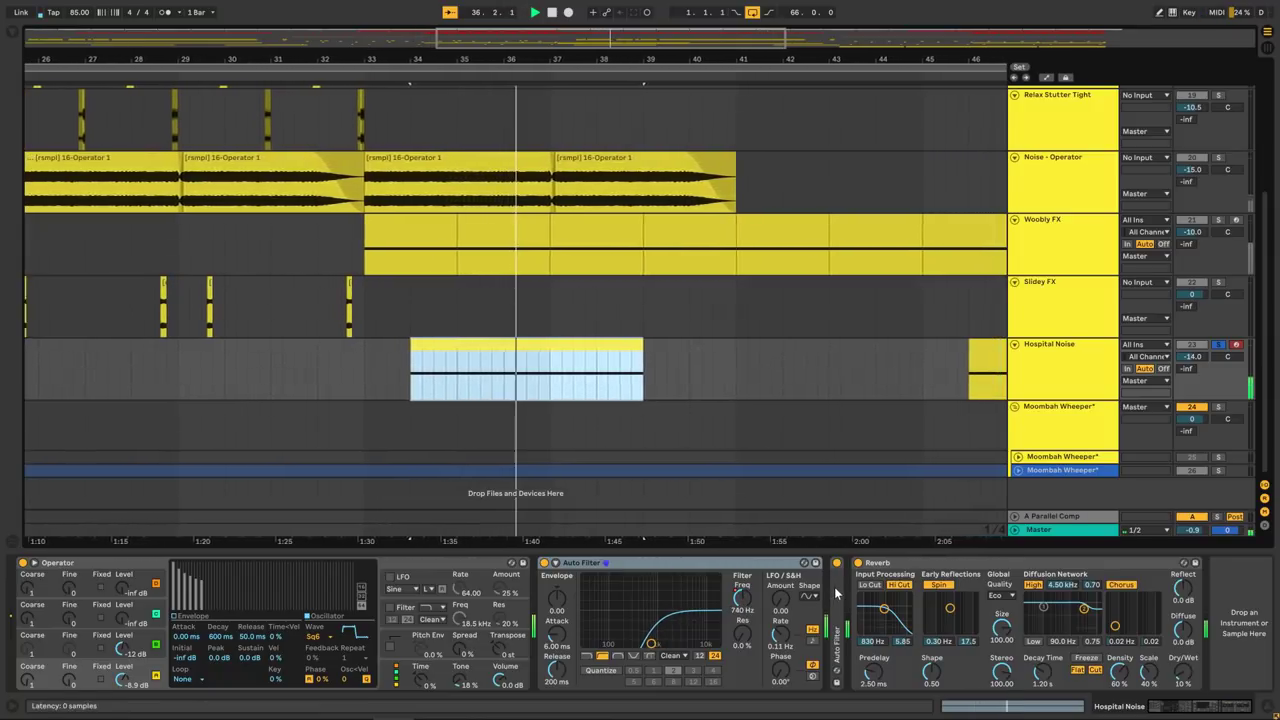
Unfold the second Auto Filter in the Hospital Noise chain and fold the Operator device.
left_click(650, 562)
key("ctrl+d")
left_click(650, 562)
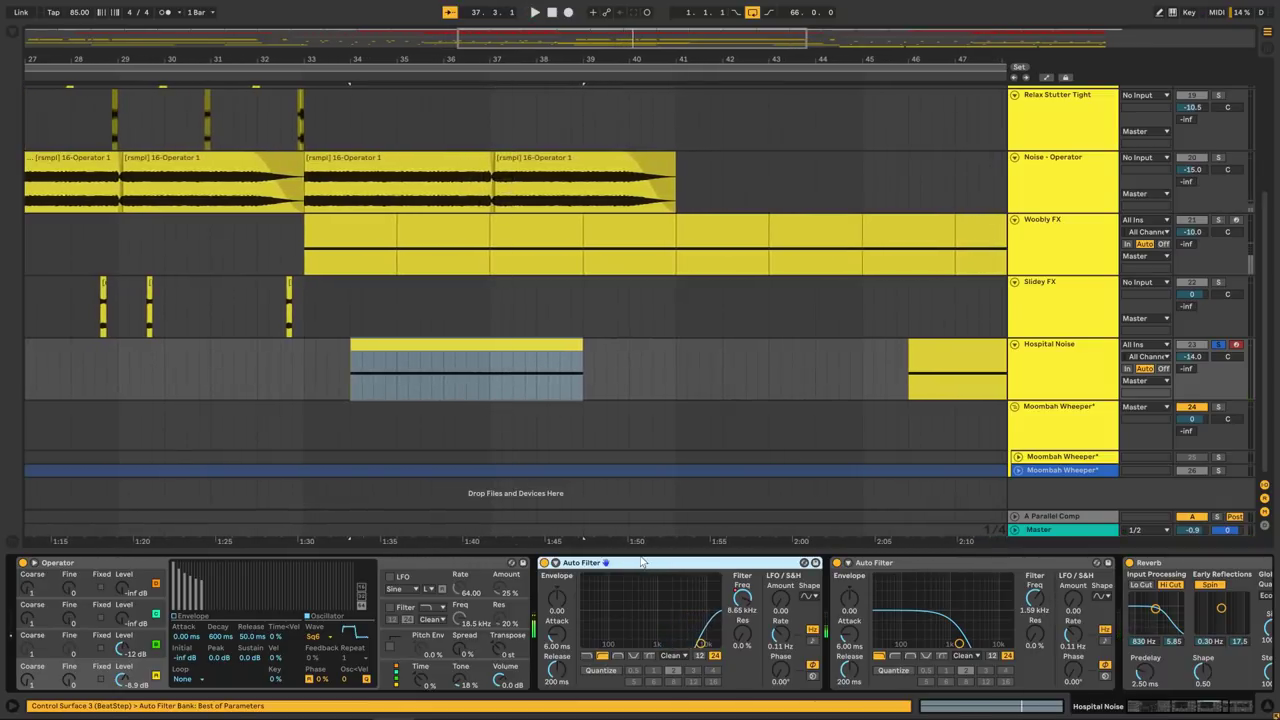
left_click(436, 564)
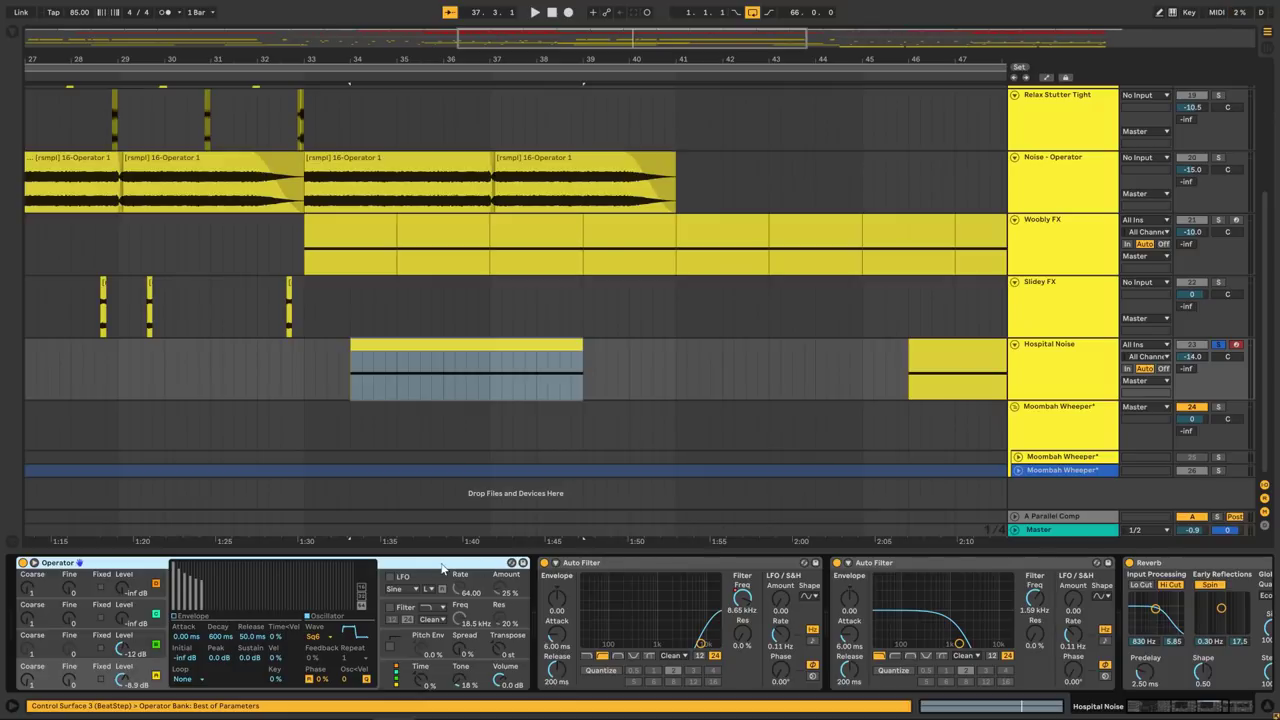
key("Delete")
Examine the two Hospital Noise Auto Filters and replay the clip to hear the first filter's frequency sweep.
left_click(285, 563)
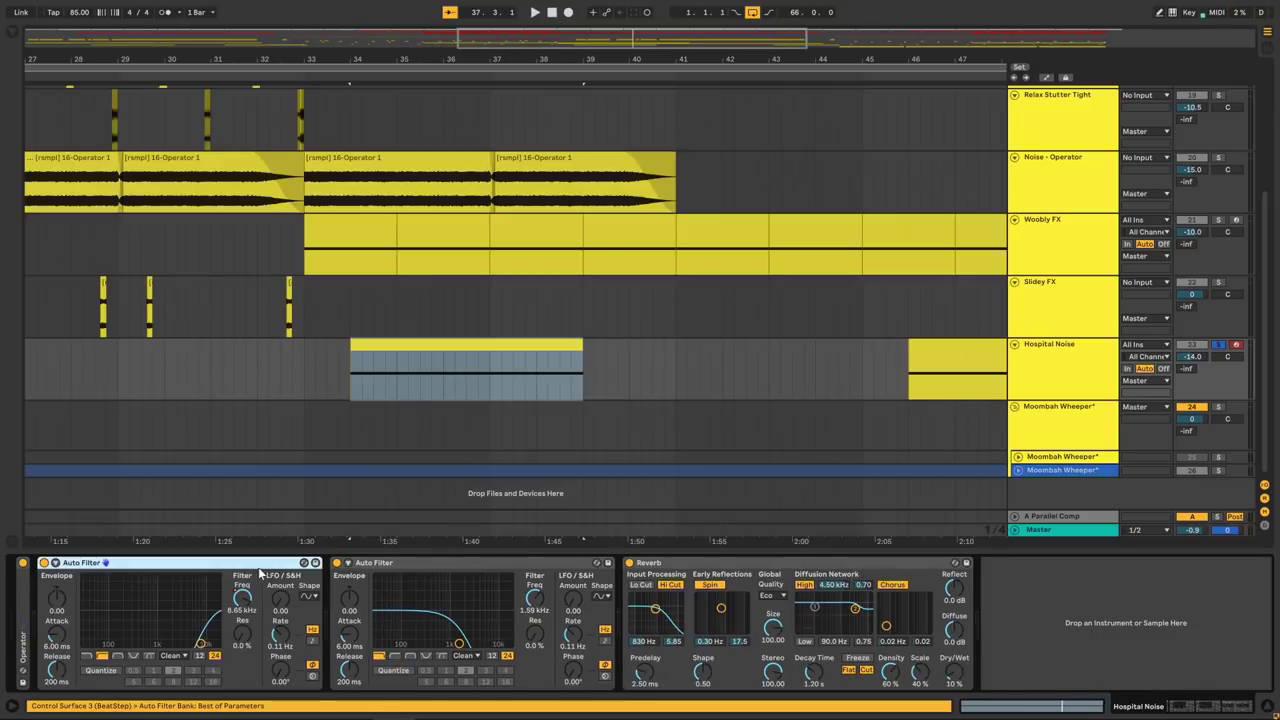
left_click(399, 563)
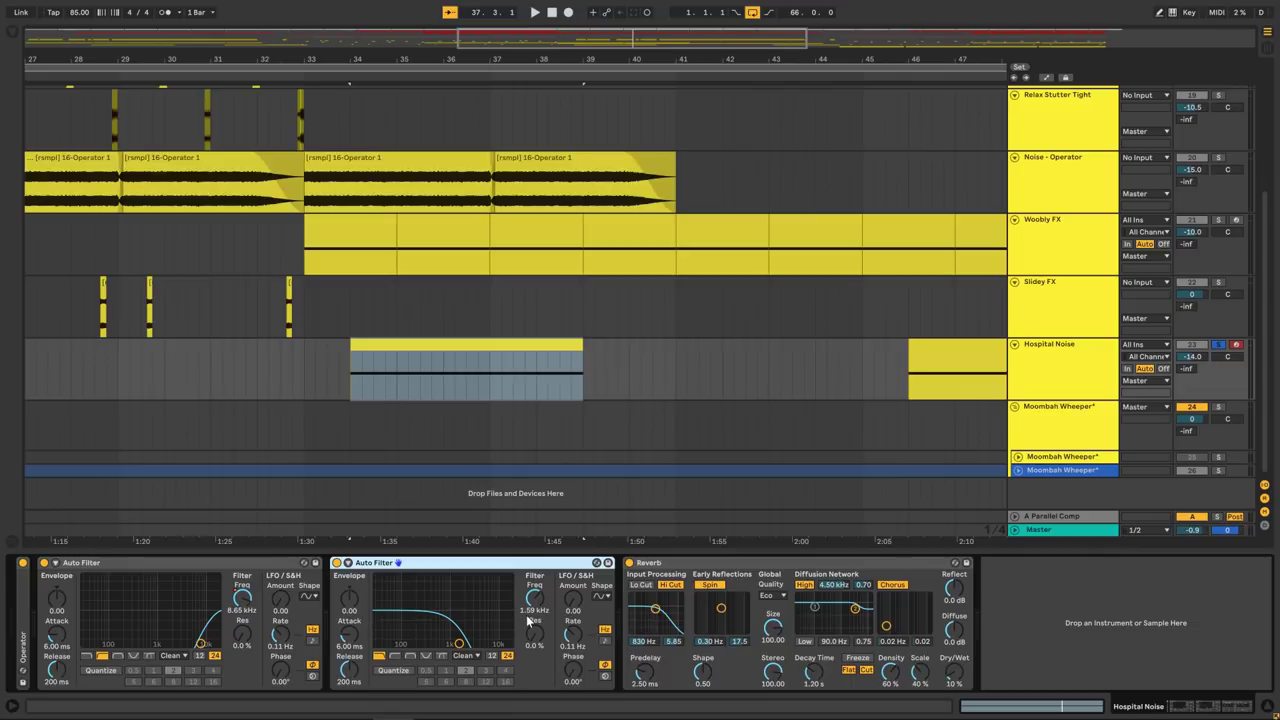
key("space")
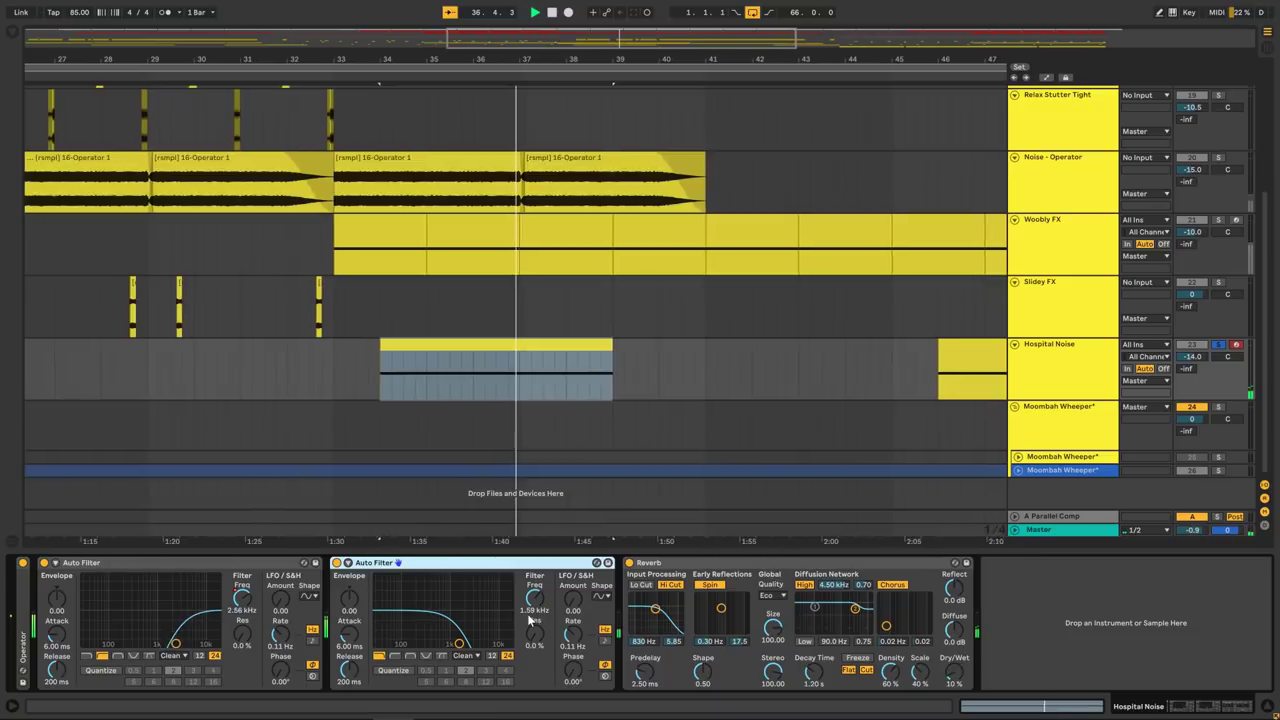
Stop playback, set the insert mark at 50.1.1 on the Moombah Wheeper group, and solo that group instead of Hospital Noise.
key("space")
left_click_drag(624, 44, 808, 64)
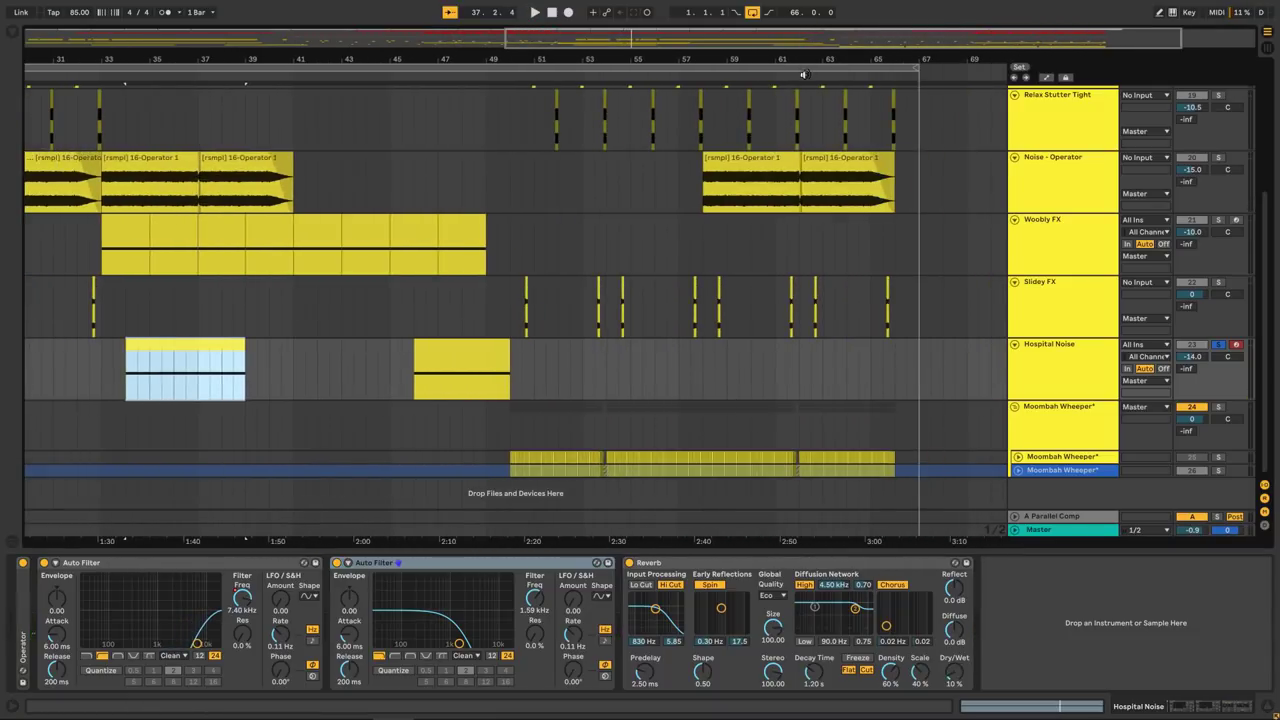
left_click_drag(730, 44, 807, 102)
left_click(501, 436)
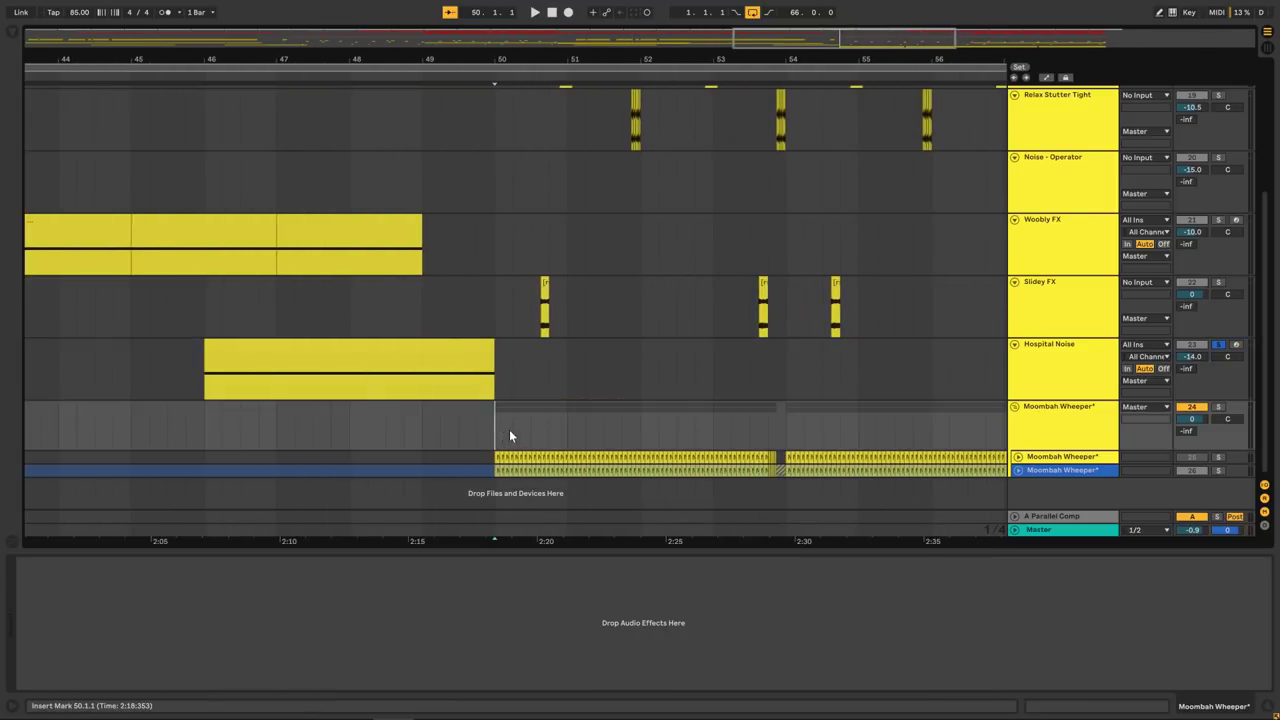
key("z")
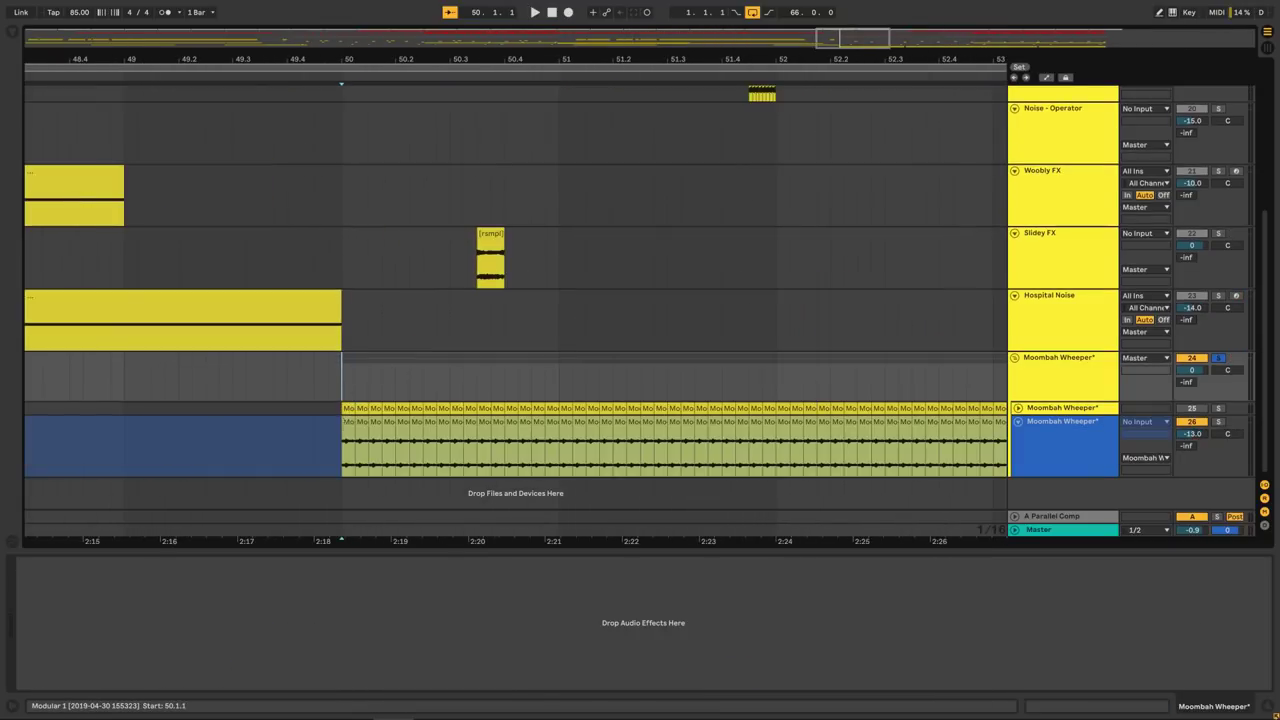
Audition the Moombah Wheeper clips from 50.1.1 and again from 53.4.1, just before the gap in the pattern.
left_click(346, 428)
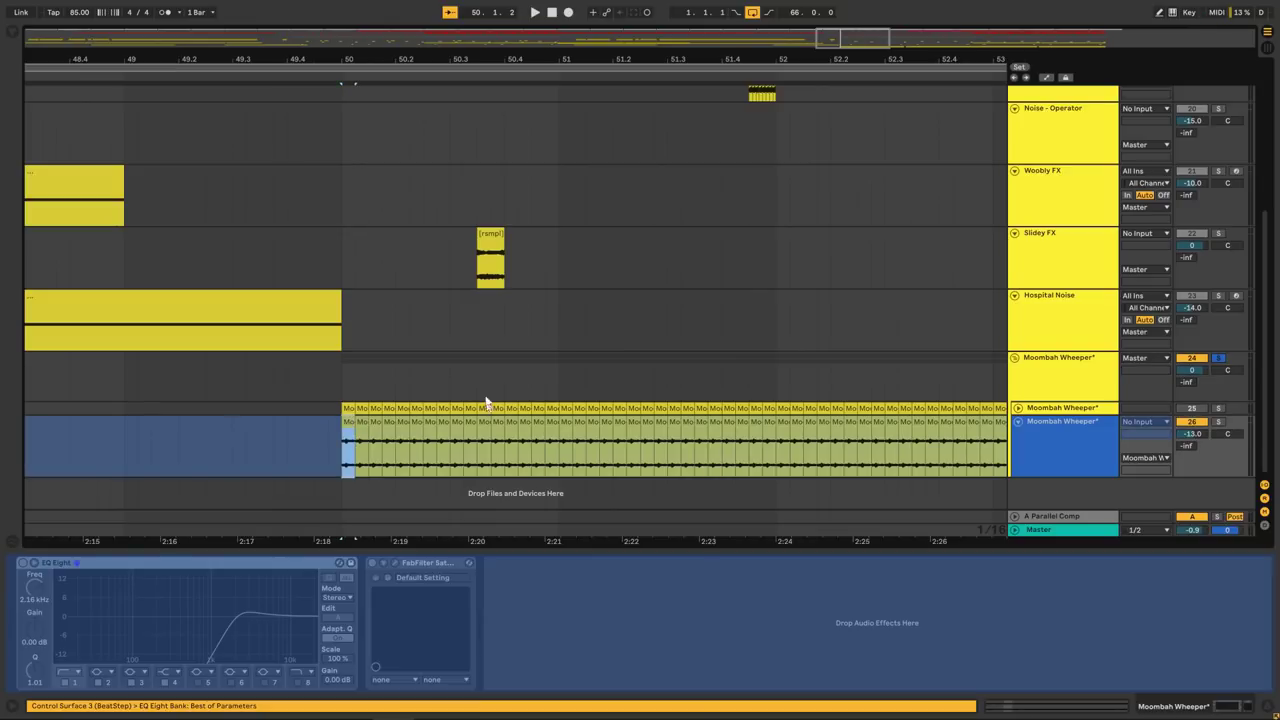
left_click(344, 379)
key("space")
key("space")
scroll(700, 380, "right", 5)
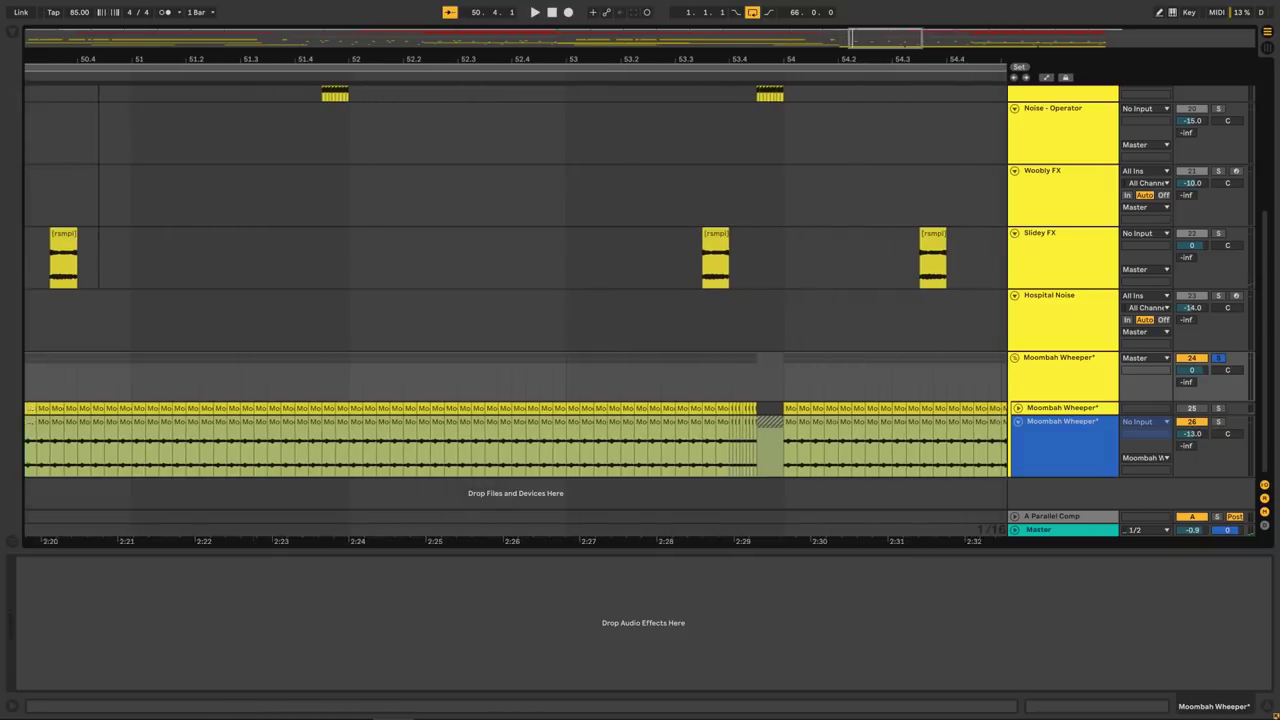
left_click(716, 371)
scroll(840, 375, "right", 3)
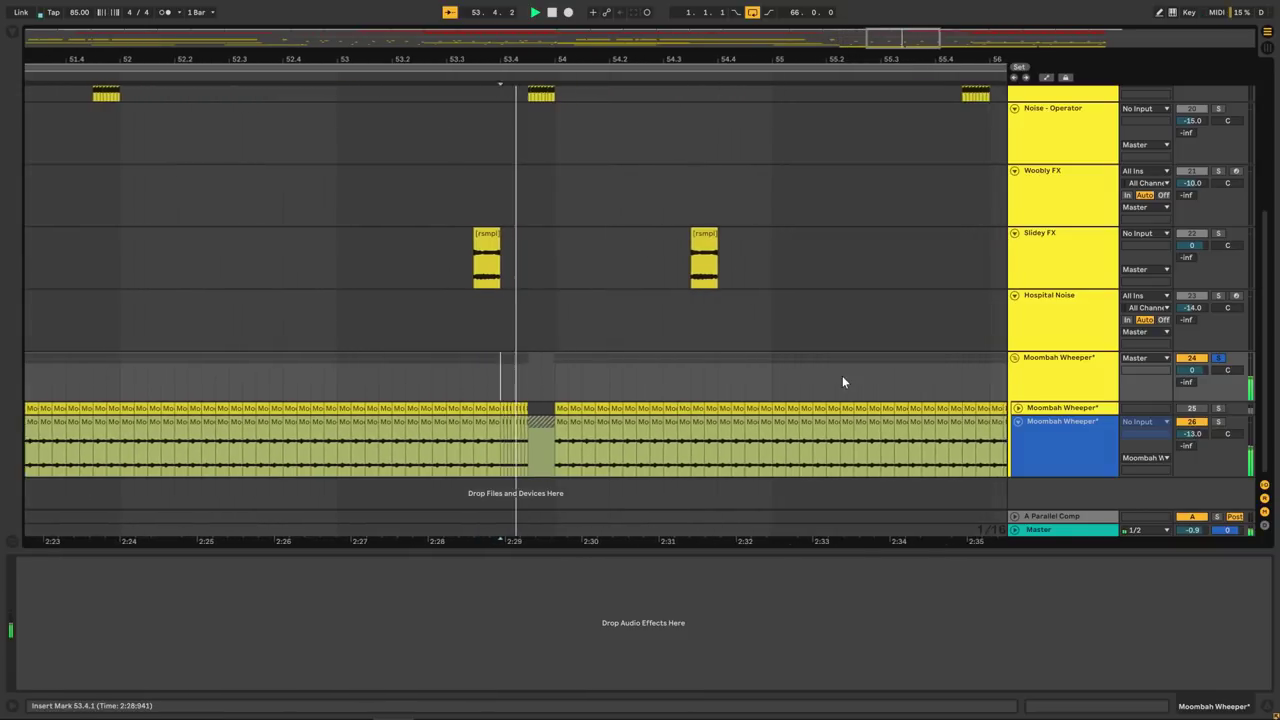
Check the EQ Eight and FabFilter Saturn devices on the two Moombah Wheeper tracks.
left_click(1097, 418)
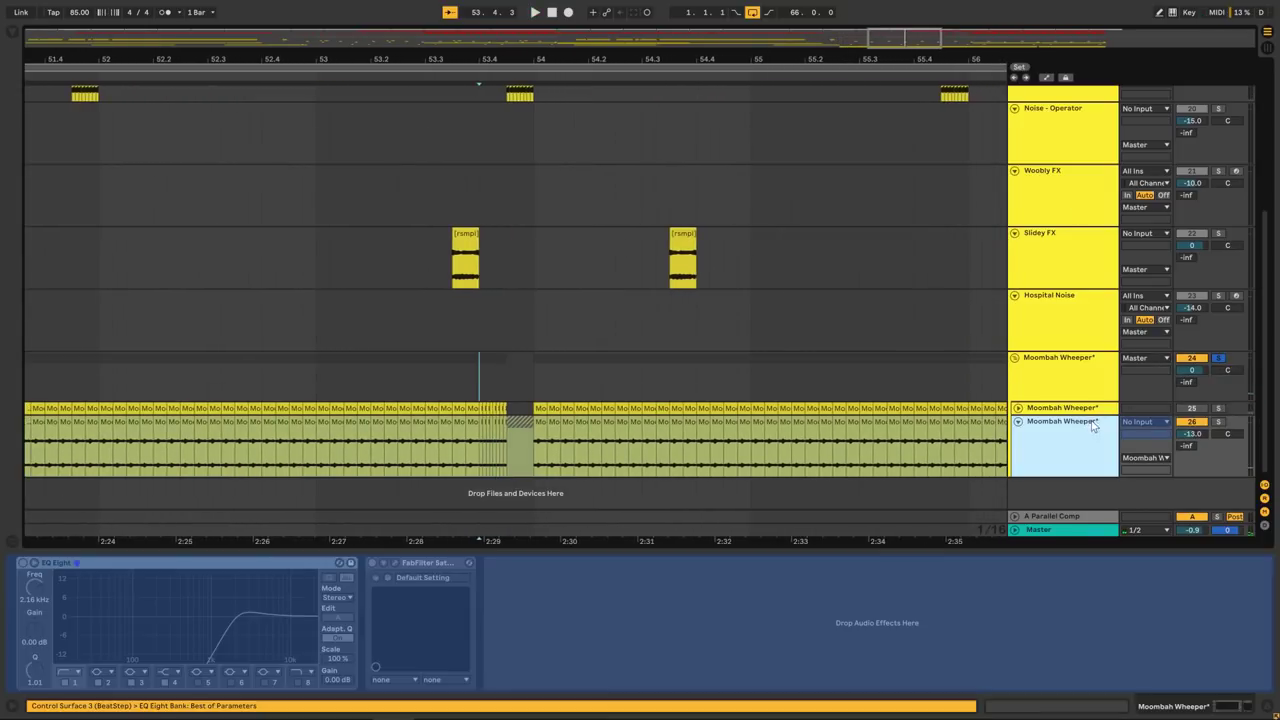
left_click(1095, 410)
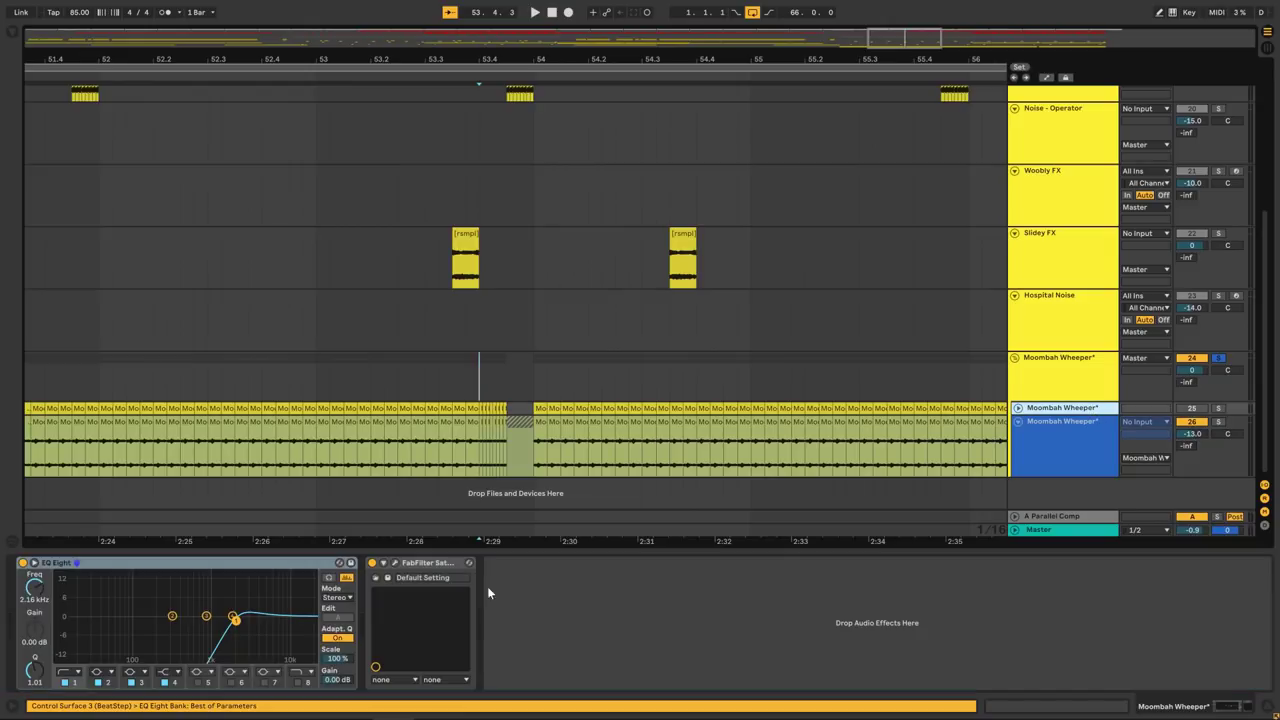
left_click(450, 563)
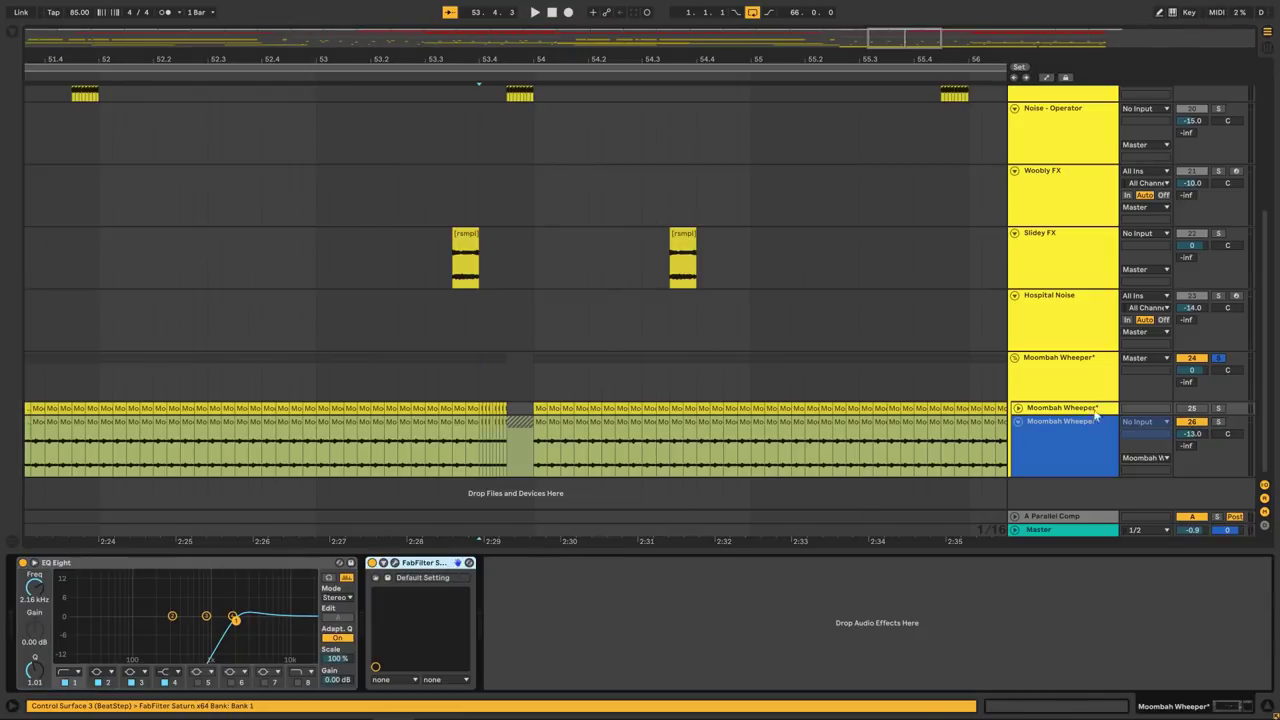
Unsolo the Moombah Wheeper group and fold both its inner tracks and the group itself.
left_click(1218, 357)
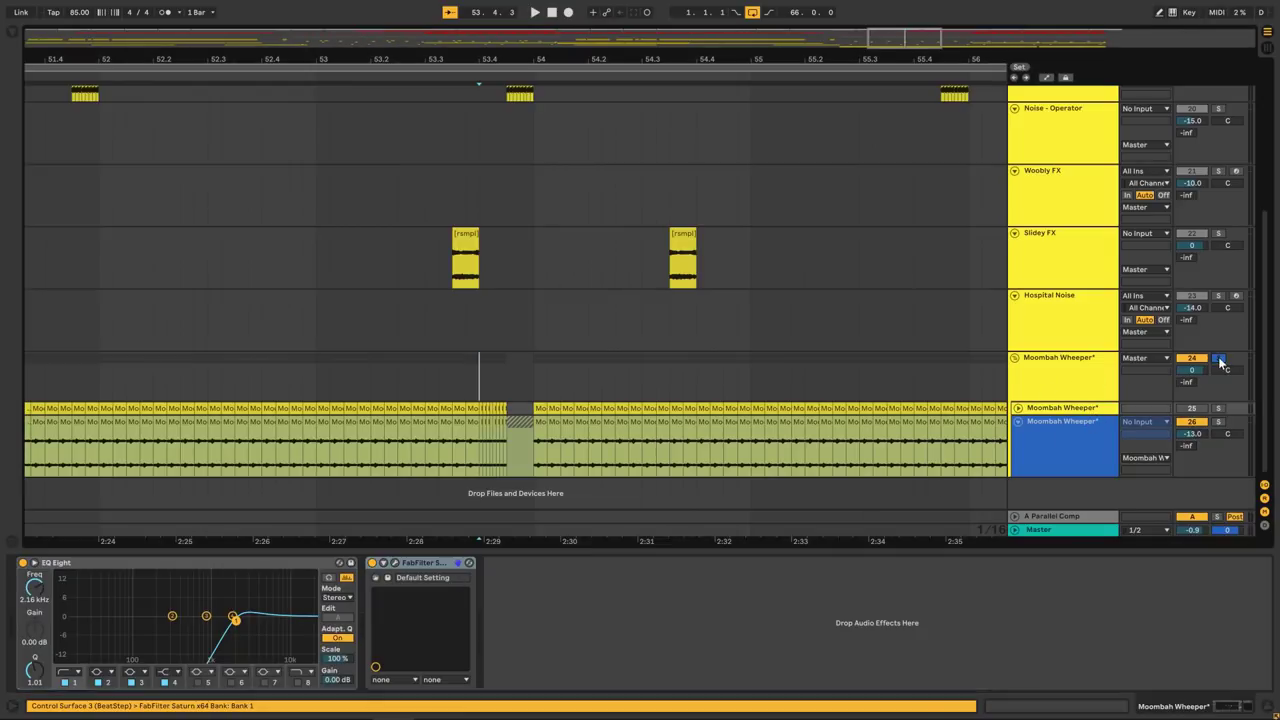
left_click(1035, 378)
left_click(1018, 408)
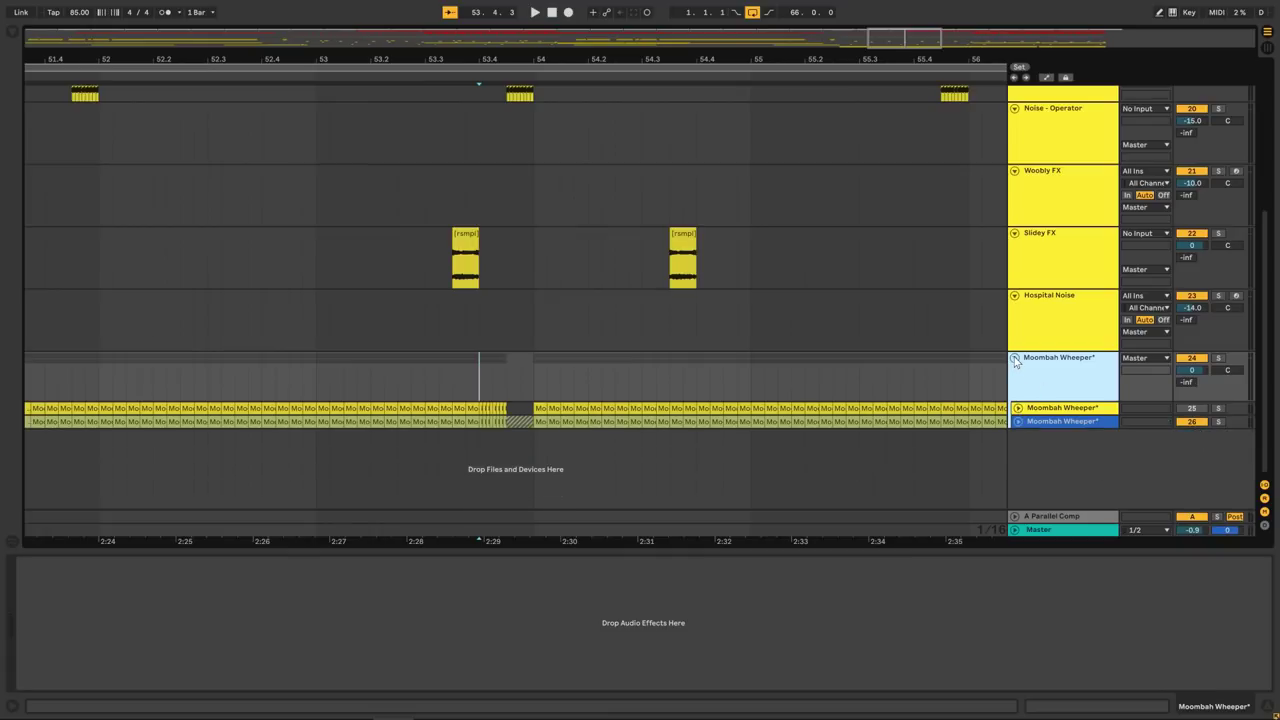
left_click(1015, 358)
Select the yellow FX tracks from Relax Repeats through Hospital Noise.
scroll(1038, 355, "up", 3)
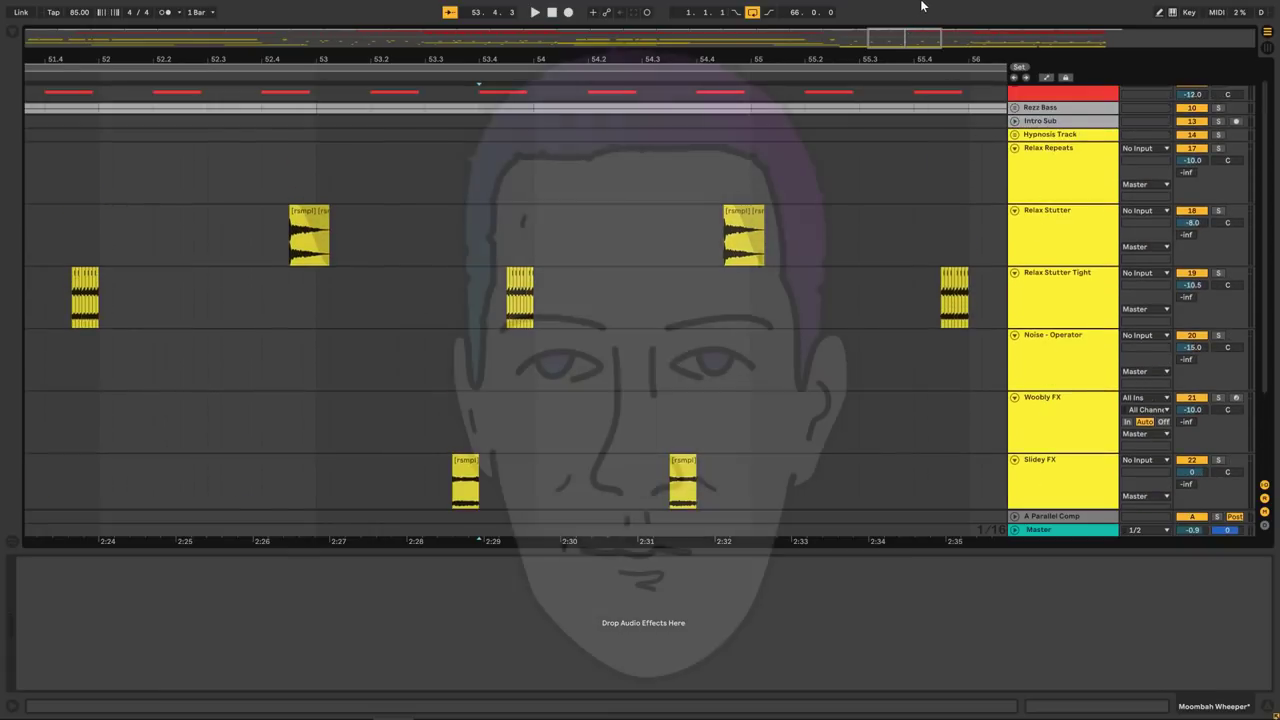
left_click_drag(911, 38, 911, 10)
left_click(1023, 184)
scroll(1040, 210, "down", 3)
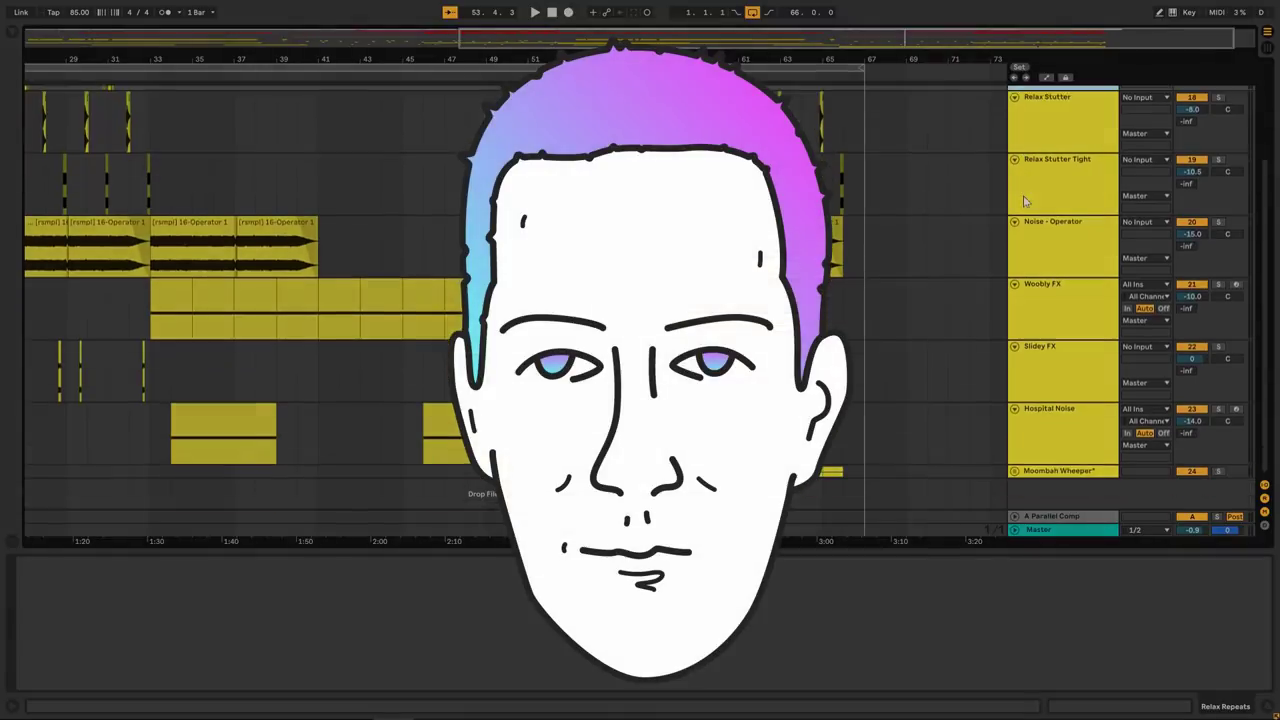
left_click(1050, 432)
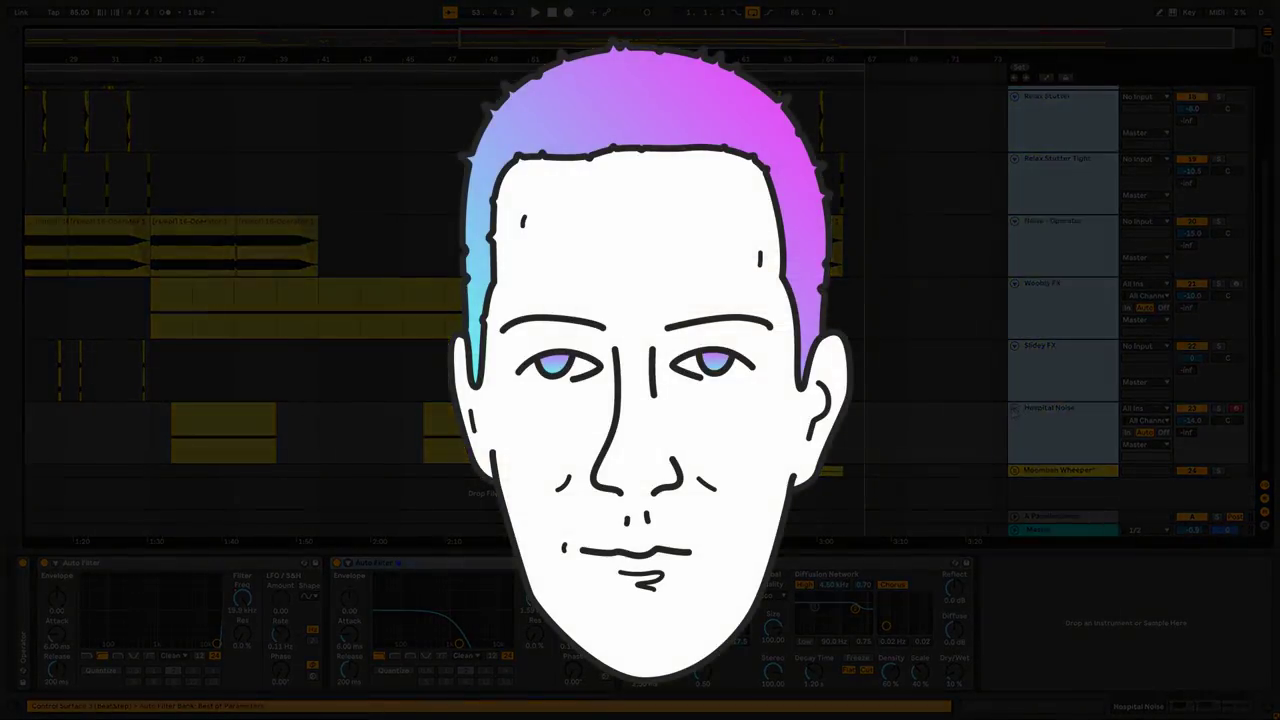